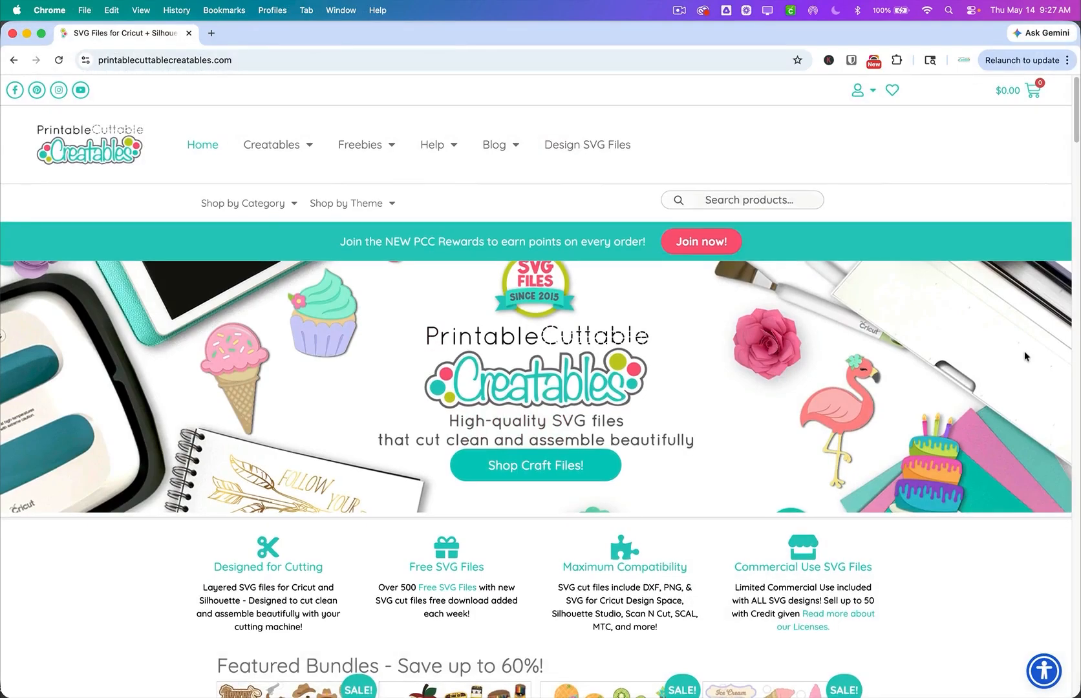
# - Browse the featured bundles and newest craft files on the Printable Cuttable Creatables home page
pyautogui.scroll(-10, 1024, 356)
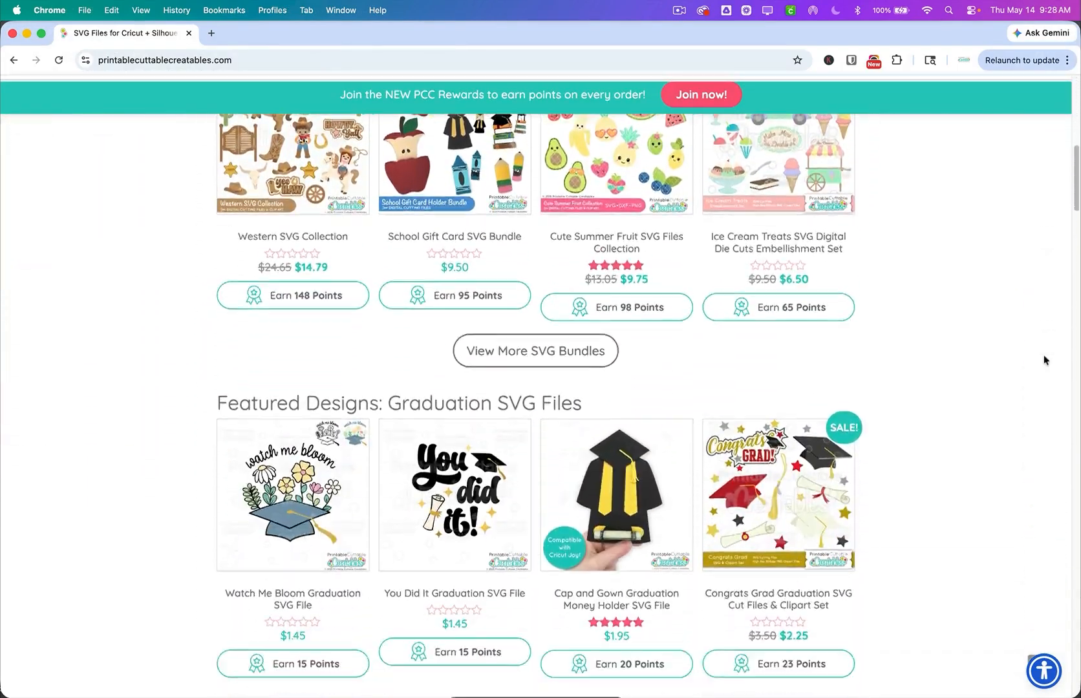
pyautogui.scroll(-12, 1045, 360)
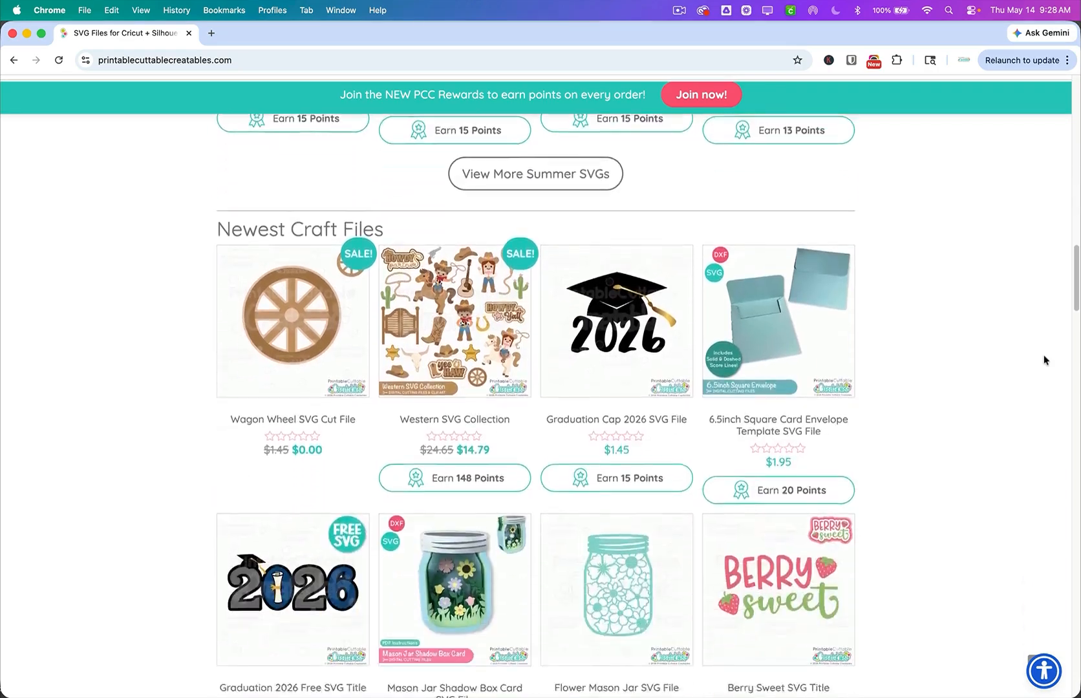
pyautogui.scroll(-14, 1044, 360)
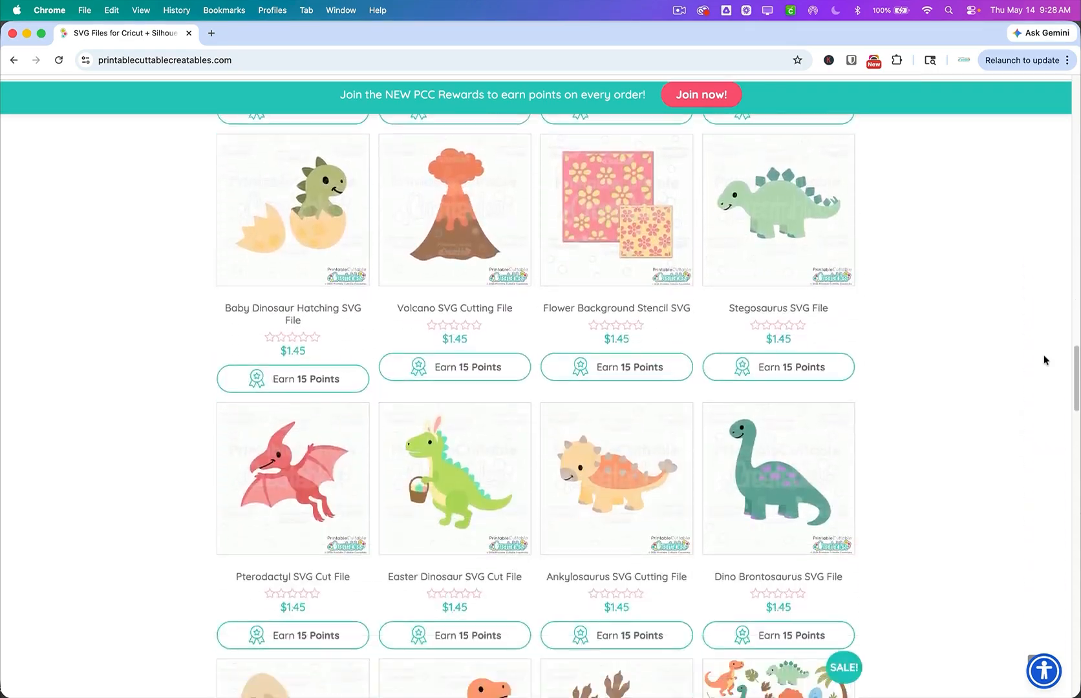
pyautogui.scroll(-6, 1044, 355)
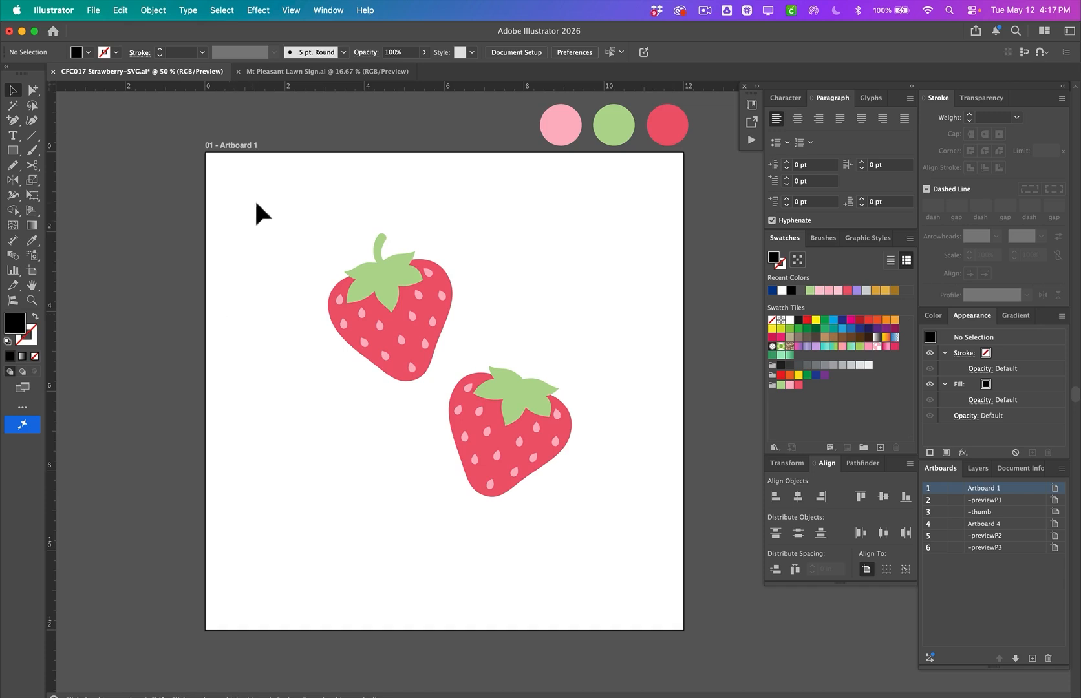
# - In Illustrator, move both finished strawberries together off the artboard onto the canvas to its left
pyautogui.moveTo(258, 192); pyautogui.dragTo(572, 561)
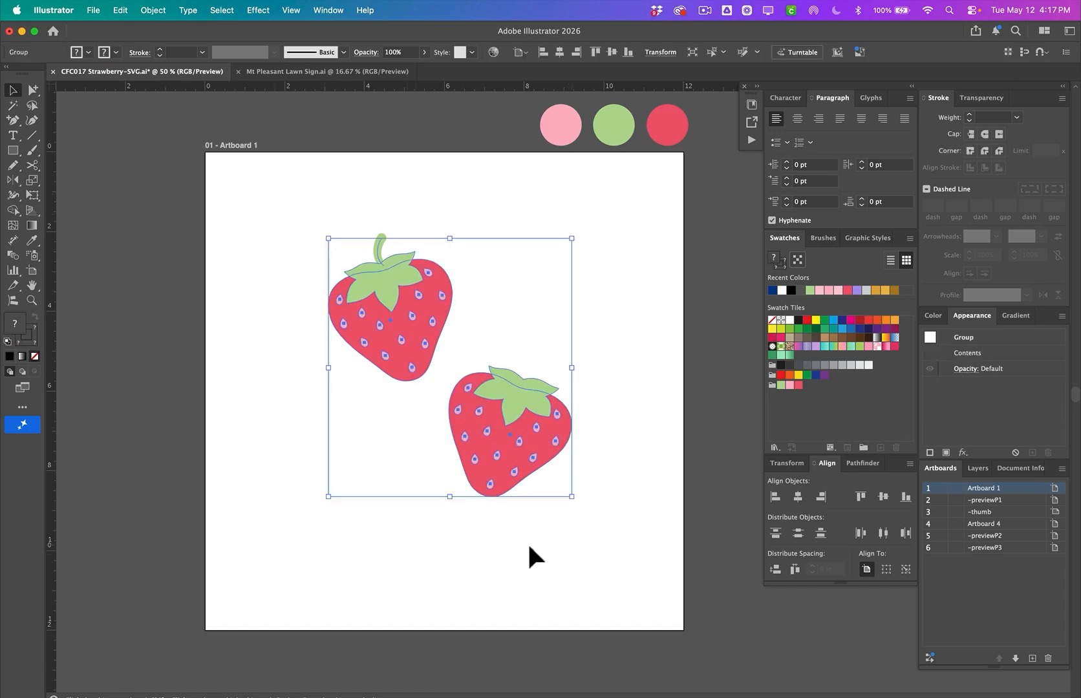
pyautogui.moveTo(504, 418); pyautogui.dragTo(121, 412)
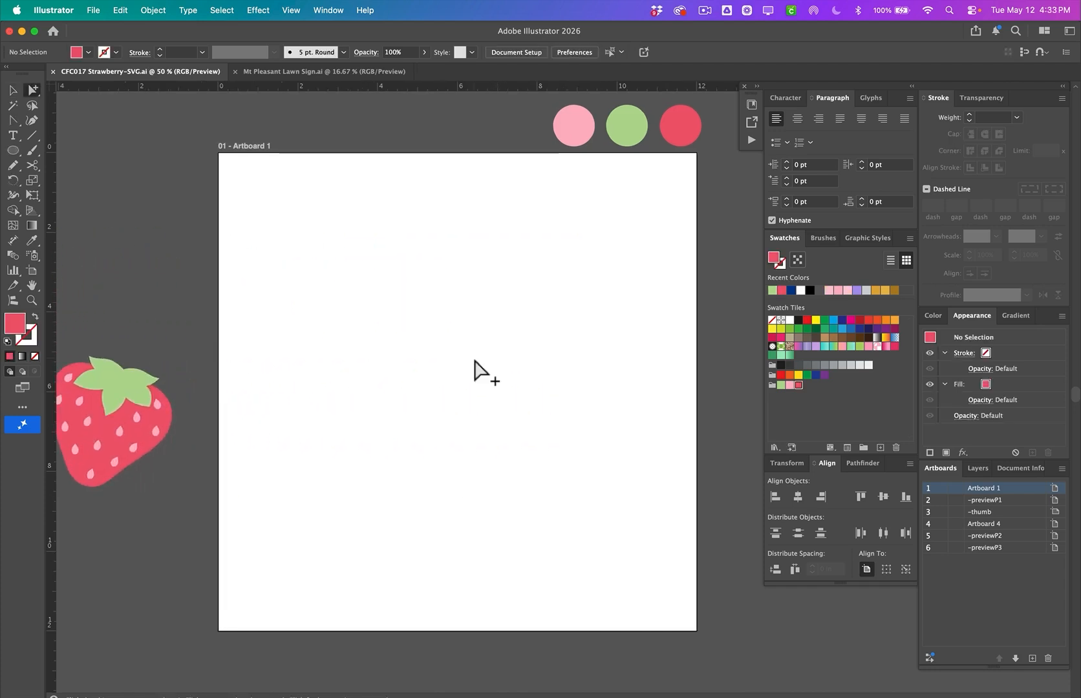
# - Draw a red upright ellipse about 2.81 in wide and 3.29 in high in the upper middle of the artboard
pyautogui.press('l')
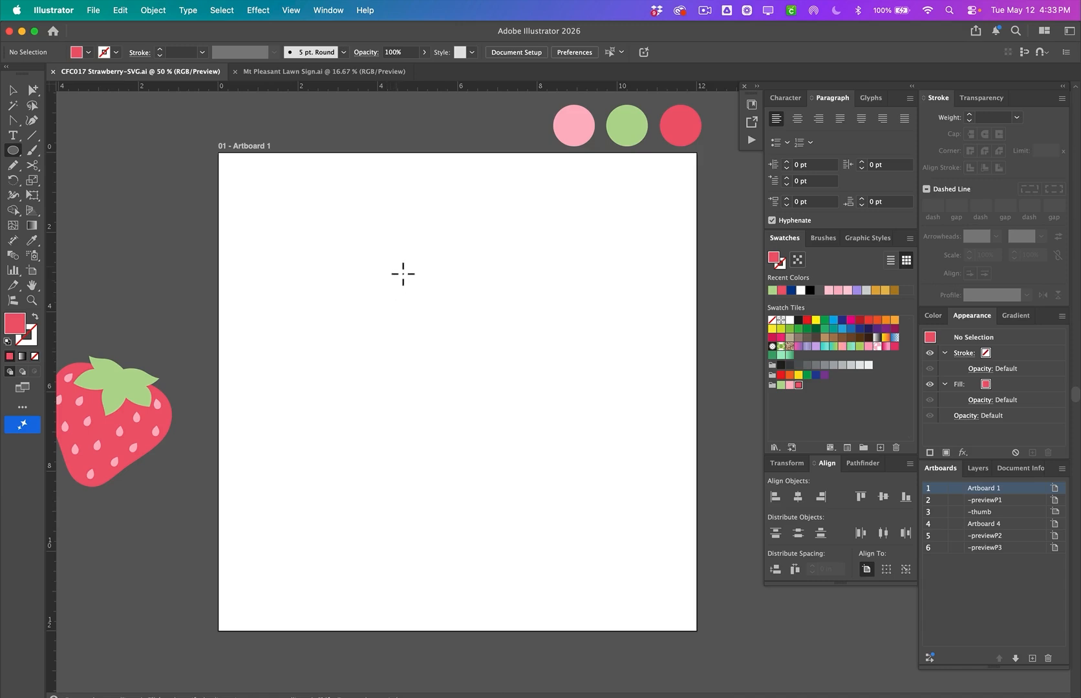
pyautogui.moveTo(403, 273); pyautogui.dragTo(515, 405)
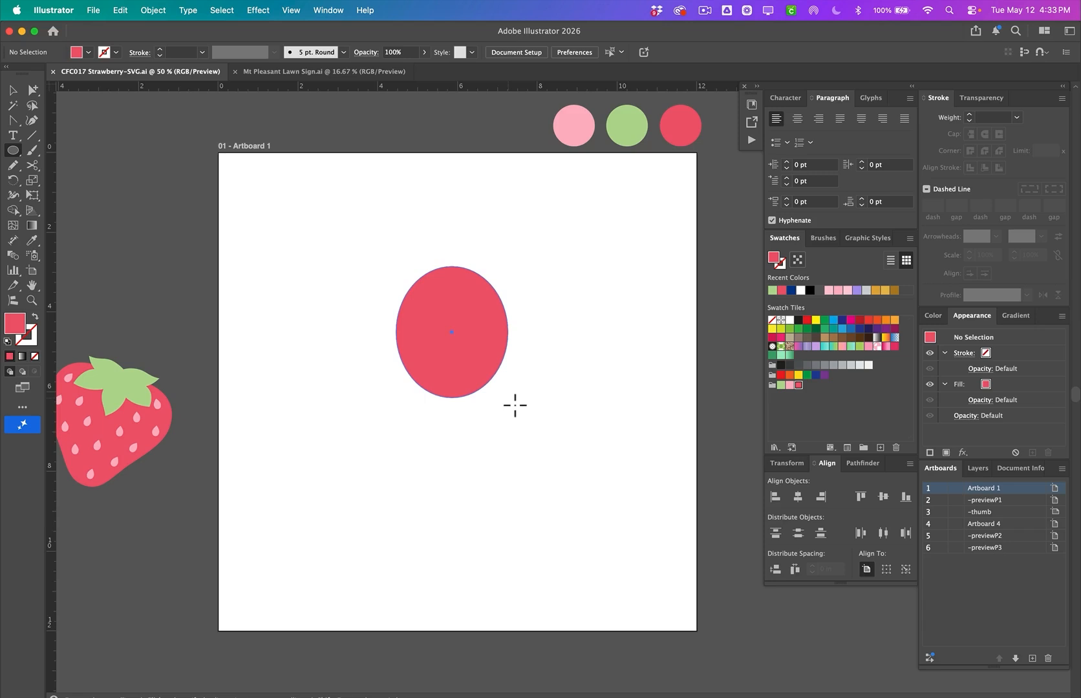
pyautogui.moveTo(515, 405); pyautogui.dragTo(514, 405)
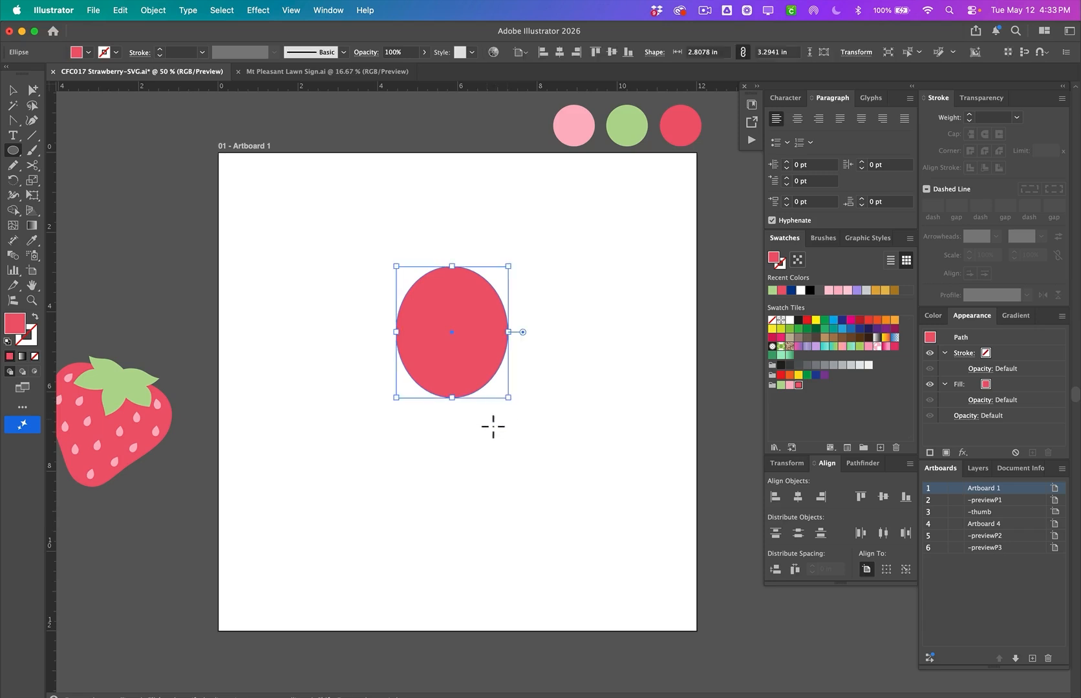
# - Shorten both handles of the ellipse's bottom anchor point evenly to taper it into a soft point
pyautogui.press('a')
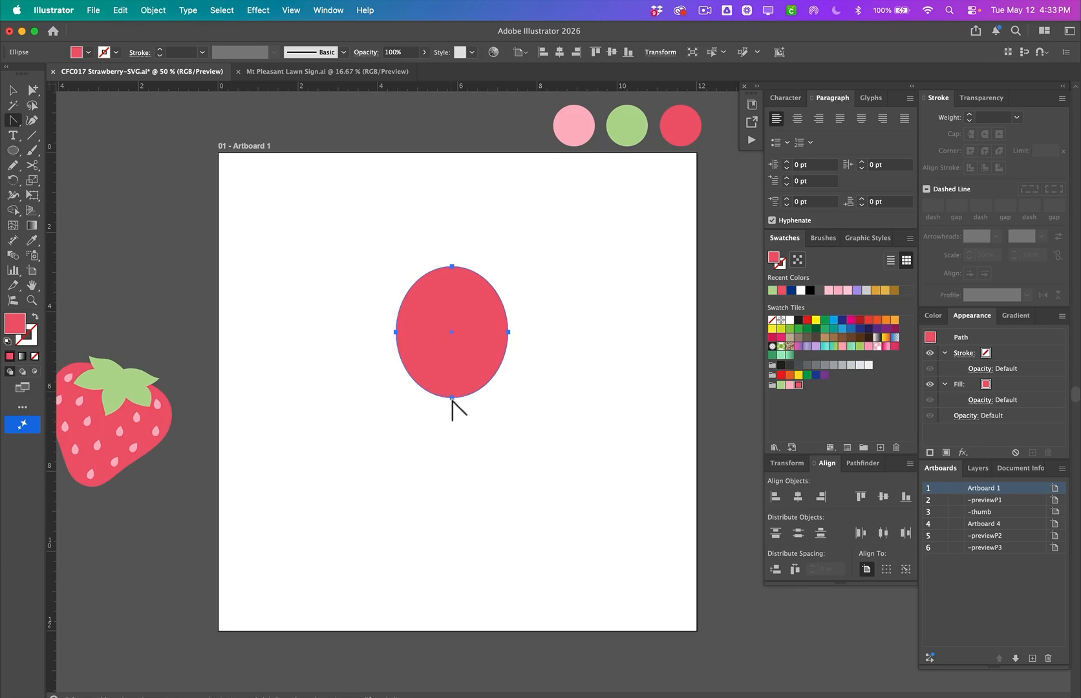
pyautogui.moveTo(453, 398)
pyautogui.mouseDown()
pyautogui.moveTo(432, 399)
pyautogui.moveTo(491, 400)
pyautogui.moveTo(423, 398)
pyautogui.moveTo(438, 401)
pyautogui.mouseUp()
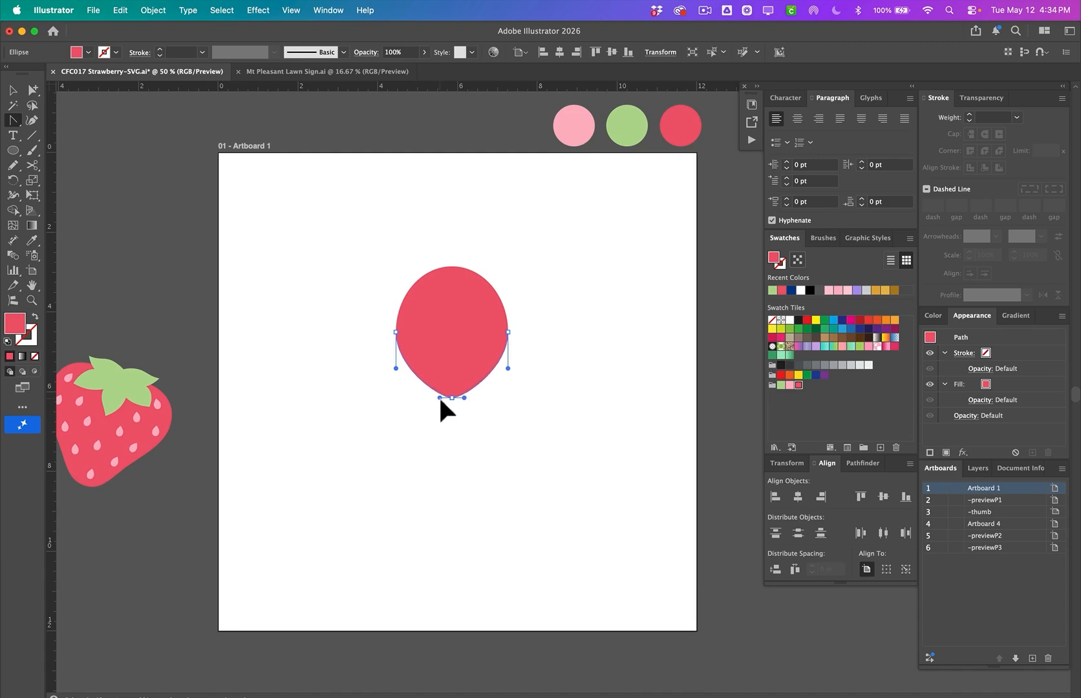
pyautogui.moveTo(441, 400); pyautogui.dragTo(440, 398)
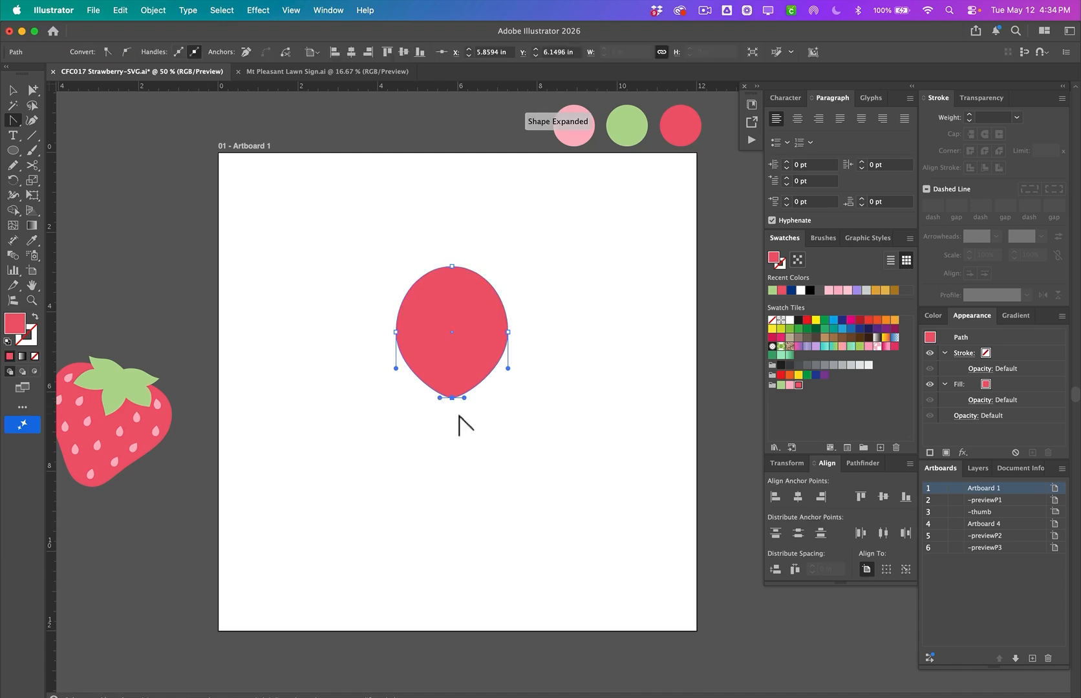
# - Raise the left and right side anchor points of the red shape together to make its upper part fuller
pyautogui.scroll(2, 449, 413)
pyautogui.press('a')
pyautogui.click(447, 396)
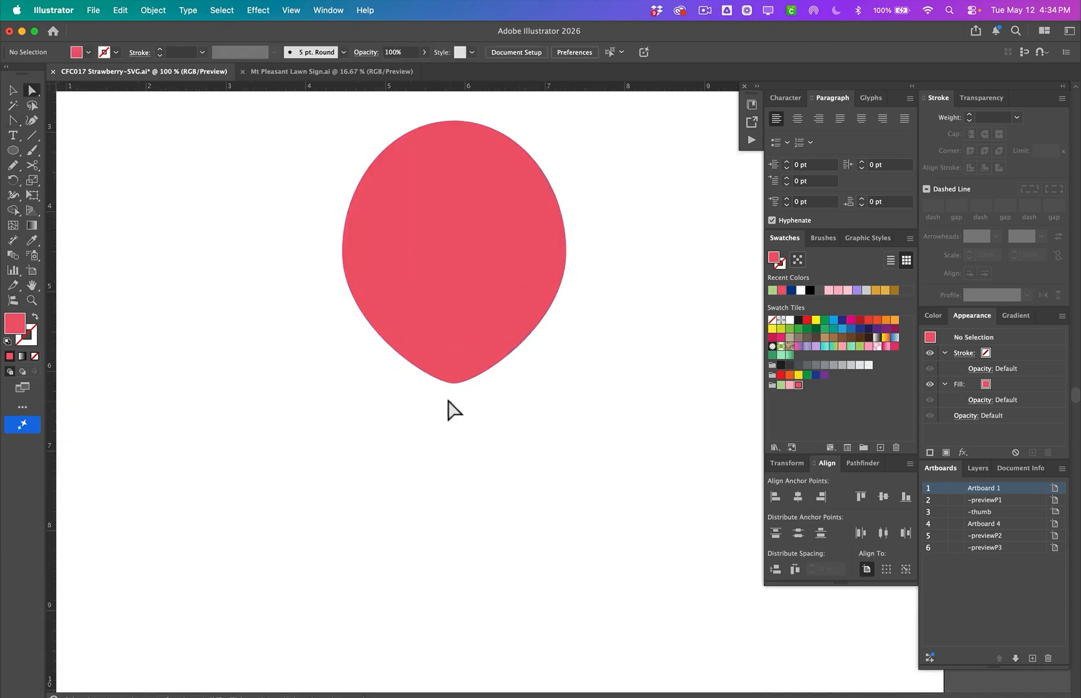
pyautogui.scroll(3, 489, 416)
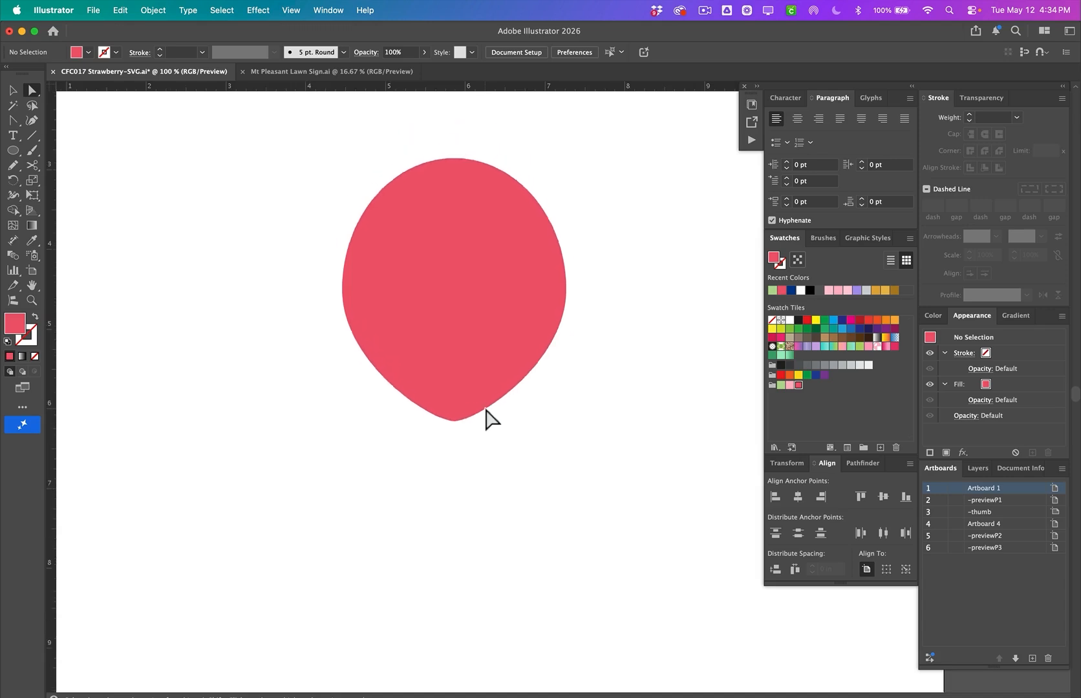
pyautogui.scroll(2, 501, 426)
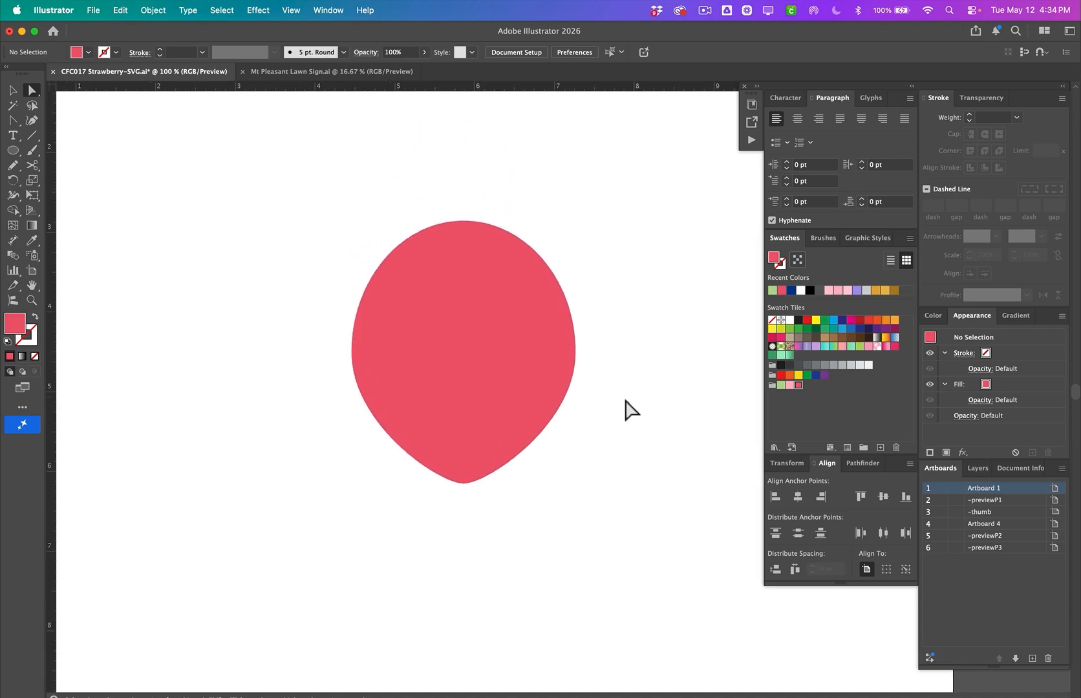
pyautogui.moveTo(627, 401); pyautogui.dragTo(309, 330)
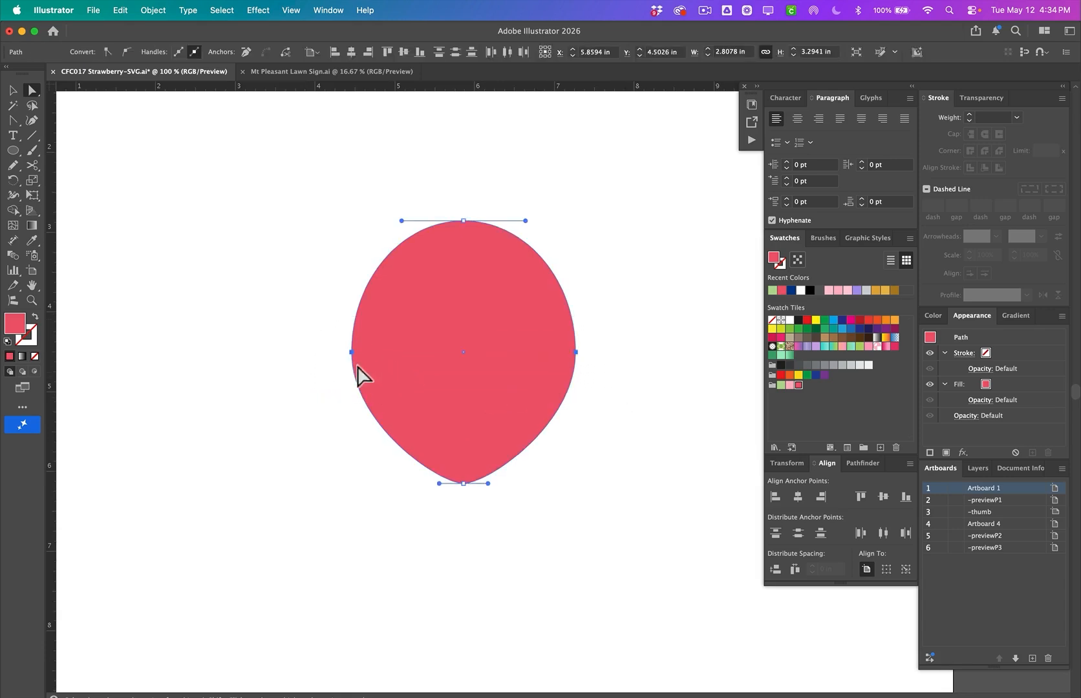
pyautogui.moveTo(576, 352); pyautogui.dragTo(570, 324)
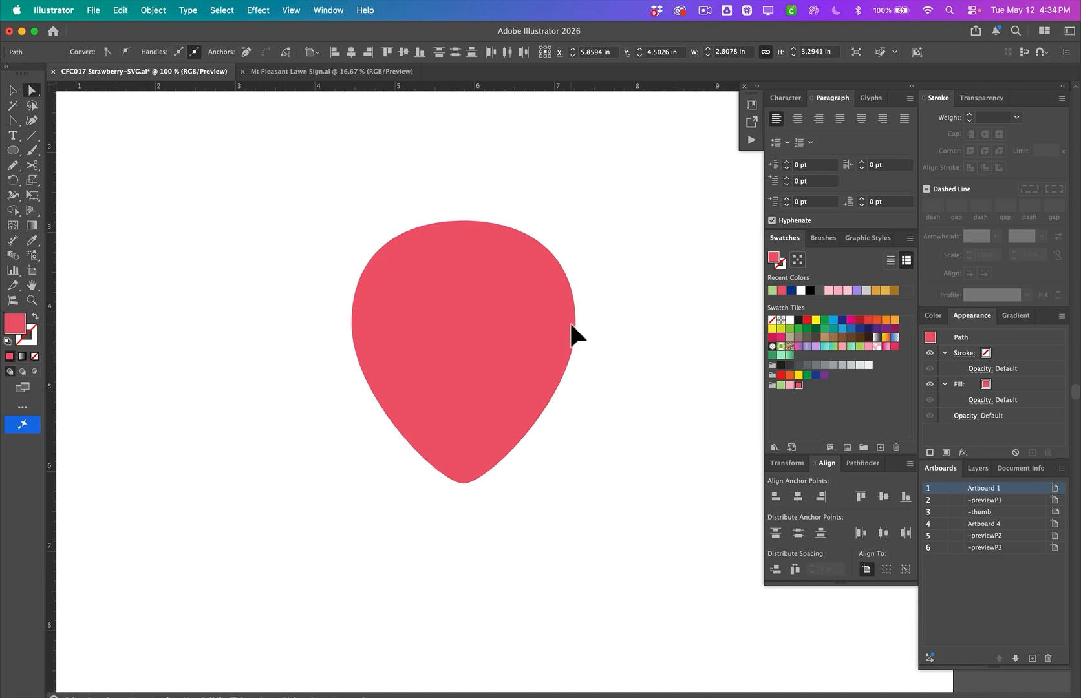
pyautogui.moveTo(570, 323); pyautogui.dragTo(570, 324)
# - Lower the top anchor point of the red shape straight down to about Y 3.22 in
pyautogui.click(453, 210)
pyautogui.click(463, 220)
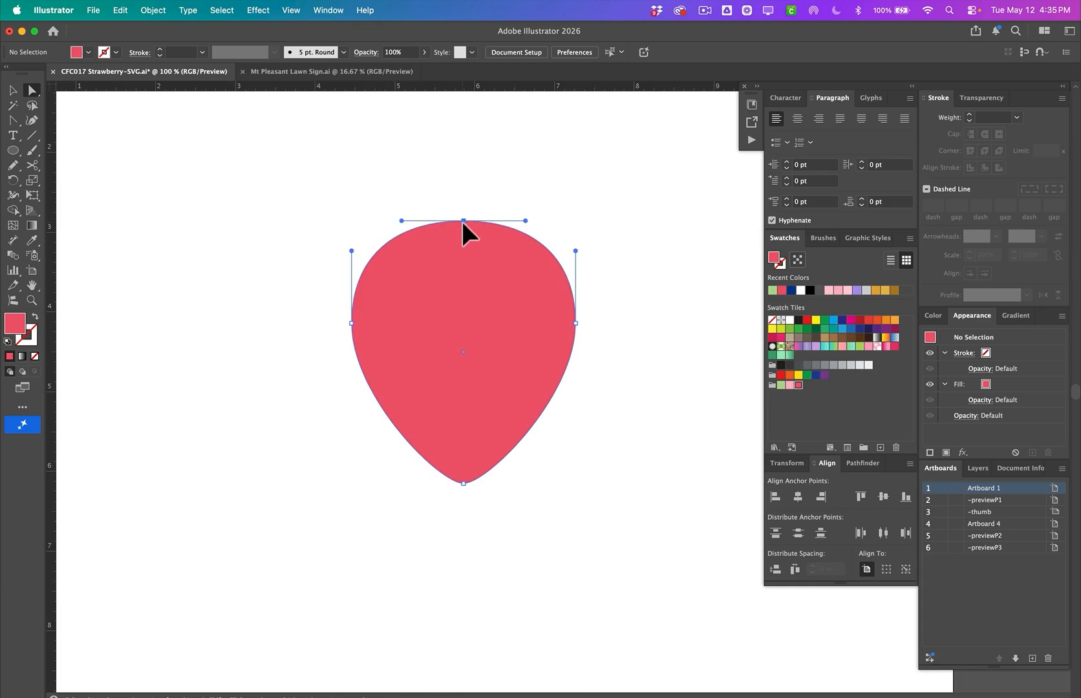
pyautogui.moveTo(463, 222); pyautogui.dragTo(464, 251)
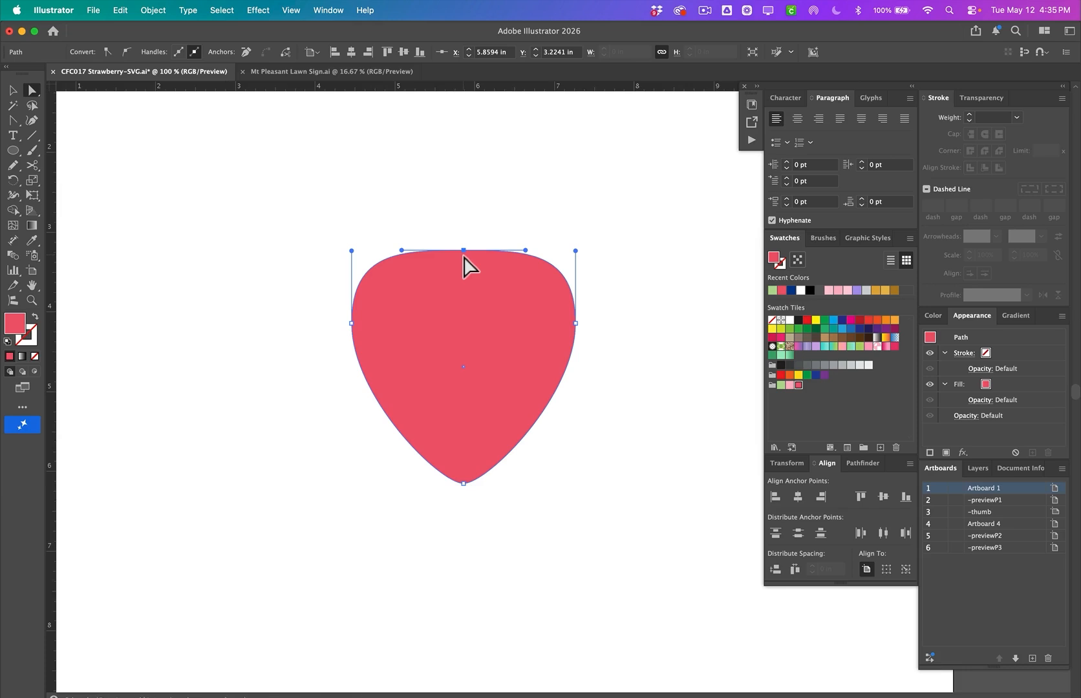
# - Angle the top anchor's right and left handles upward independently and evenly to form a heart-like dip
pyautogui.hotkey('shift', 'c')
pyautogui.click(465, 251)
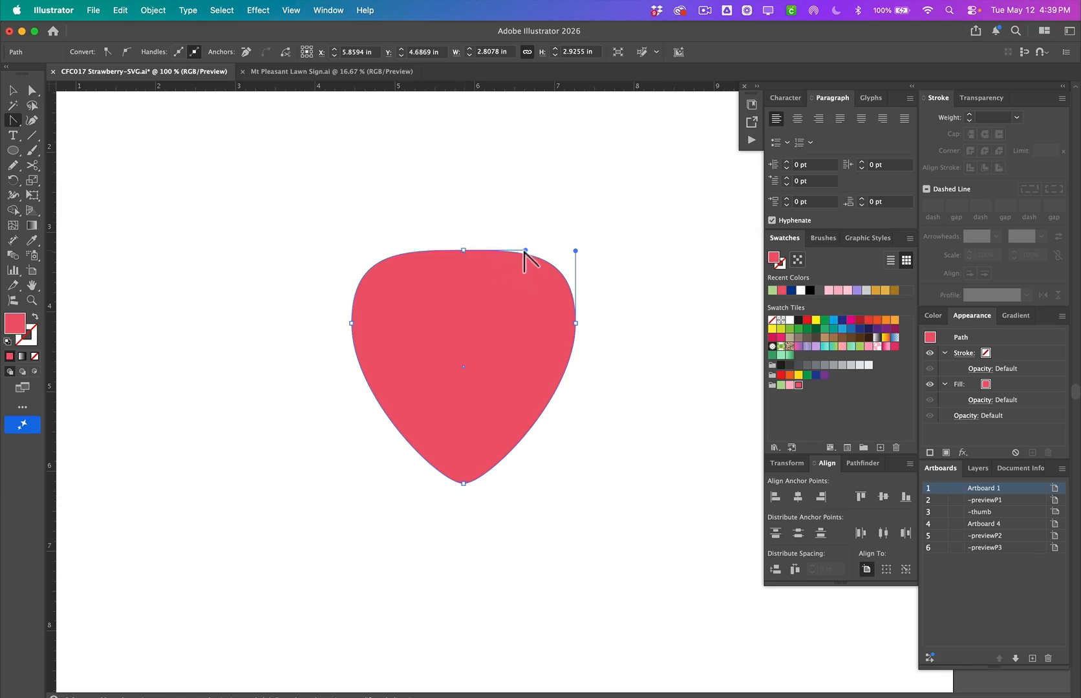
pyautogui.moveTo(525, 250); pyautogui.dragTo(527, 226)
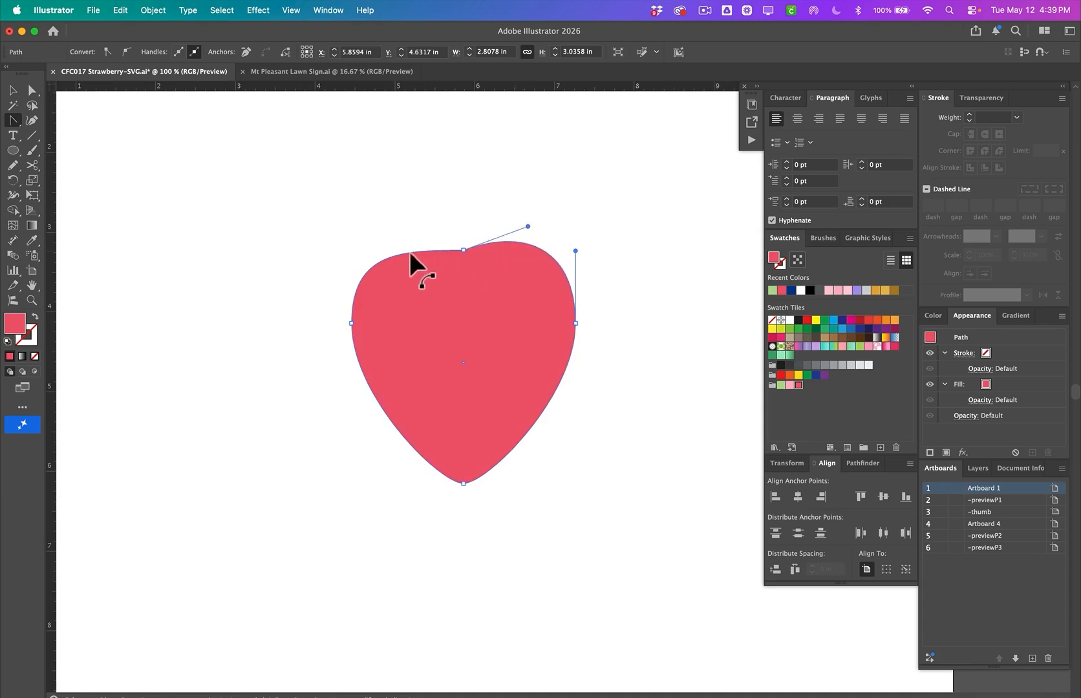
pyautogui.click(438, 251)
pyautogui.moveTo(402, 251); pyautogui.dragTo(401, 224)
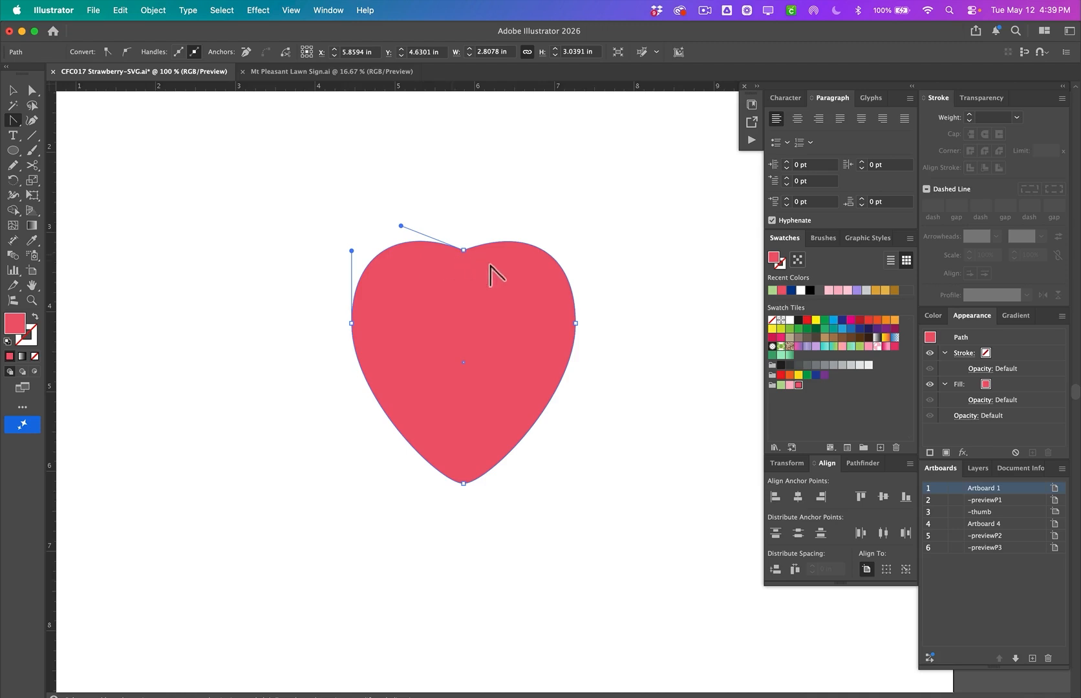
# - Stretch the whole red shape horizontally to about 3.16 in wide, keeping its height
pyautogui.press('a')
pyautogui.click(588, 317)
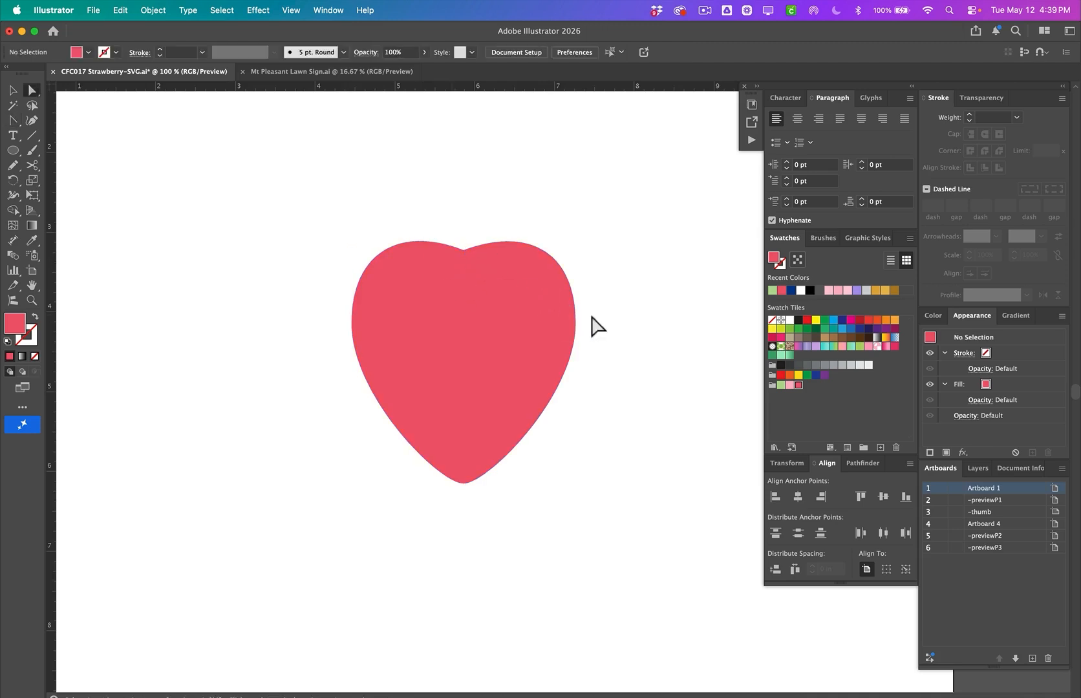
pyautogui.click(535, 341)
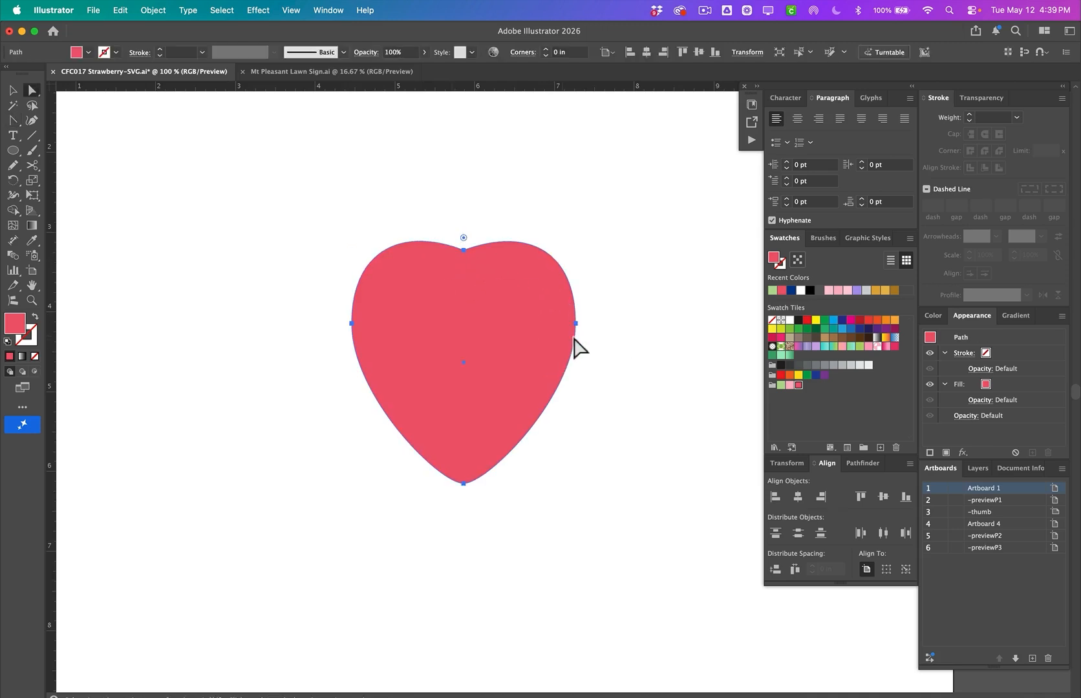
pyautogui.press('v')
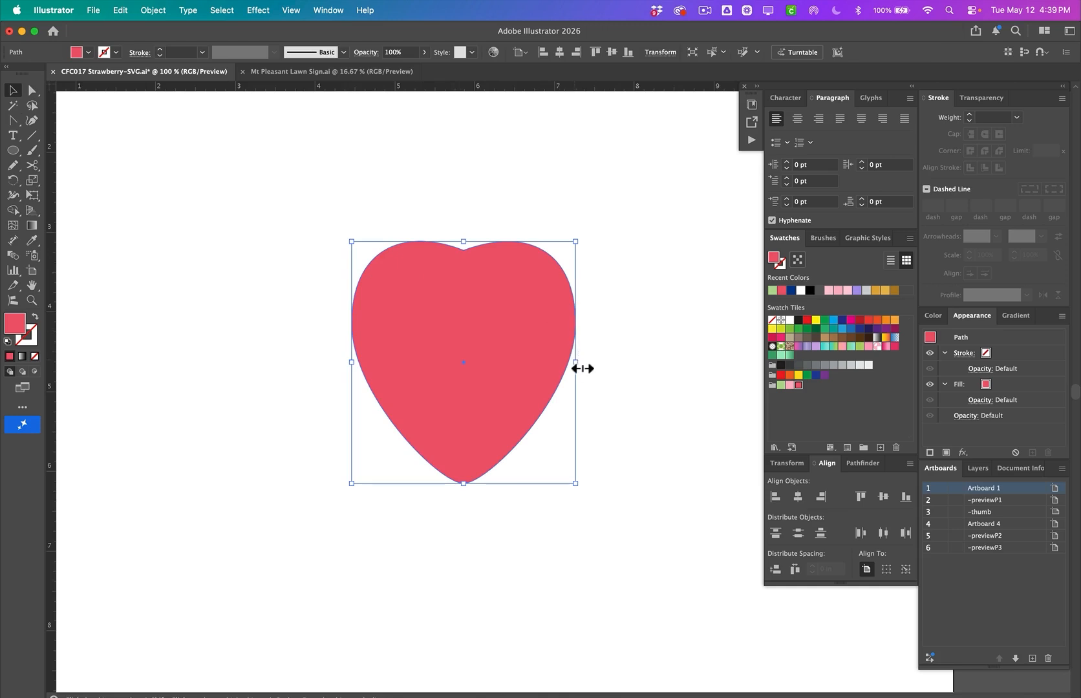
pyautogui.moveTo(581, 367); pyautogui.dragTo(604, 362)
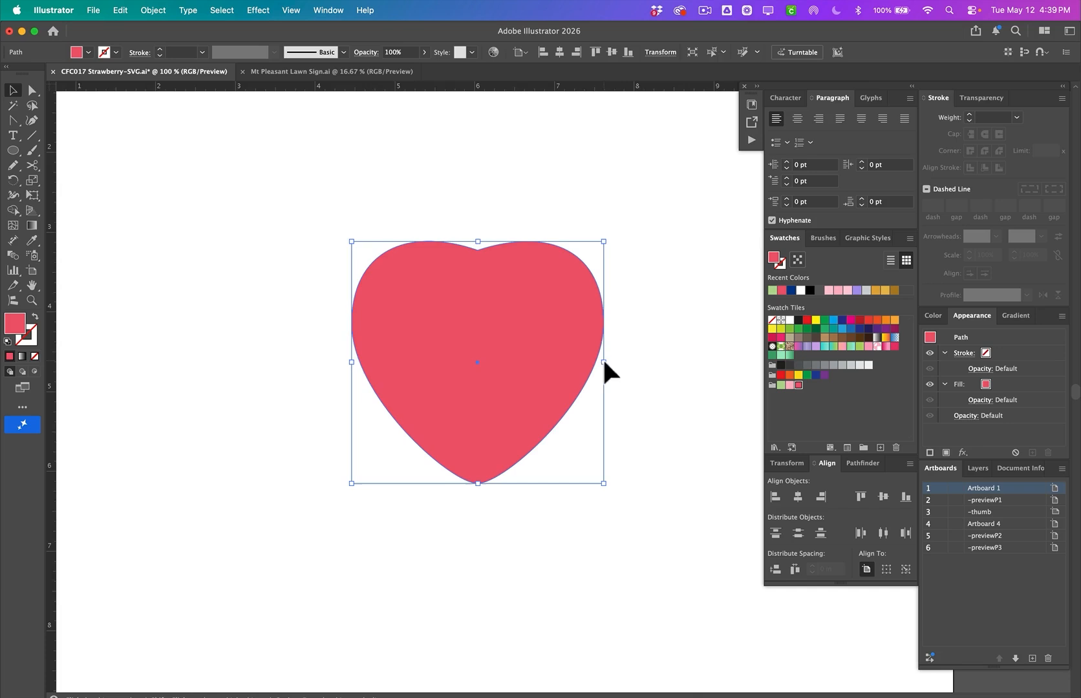
pyautogui.click(640, 344)
pyautogui.scroll(2, 480, 366)
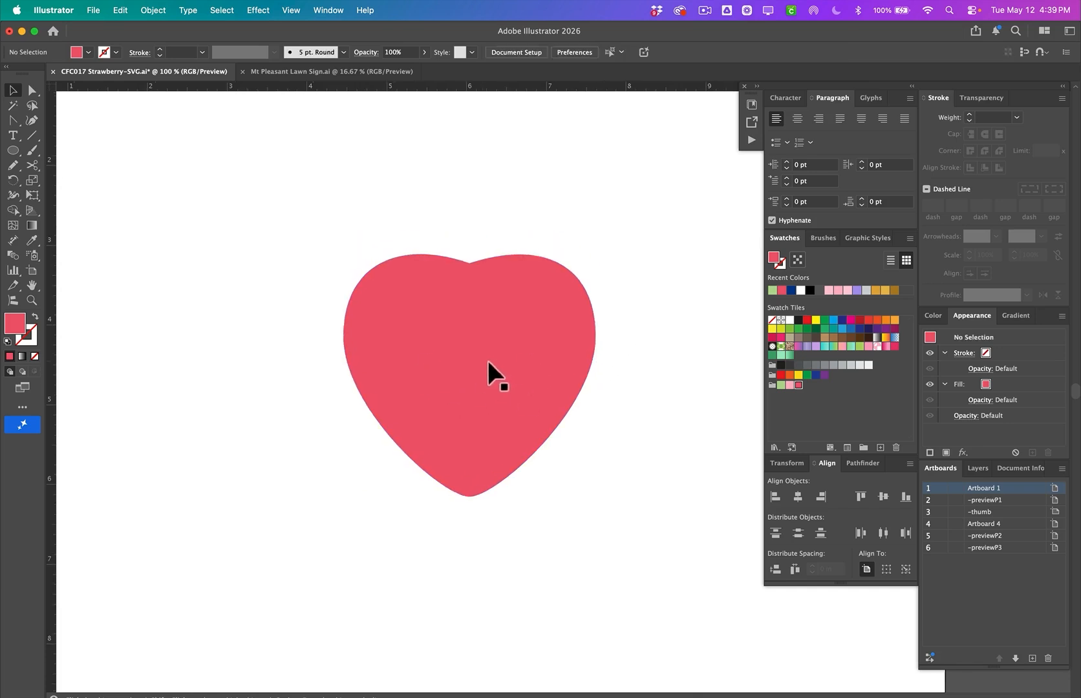
# - Round the corner at the top dip of the strawberry body to a radius of about 0.63 in
pyautogui.press('a')
pyautogui.click(469, 264)
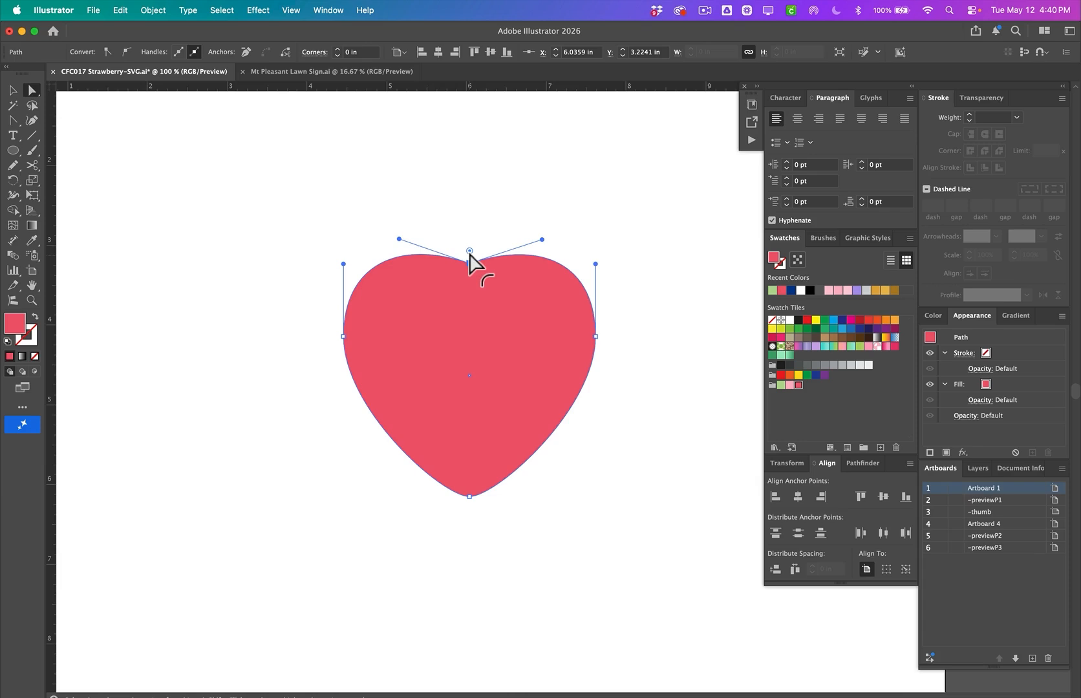
pyautogui.moveTo(469, 252); pyautogui.dragTo(478, 219)
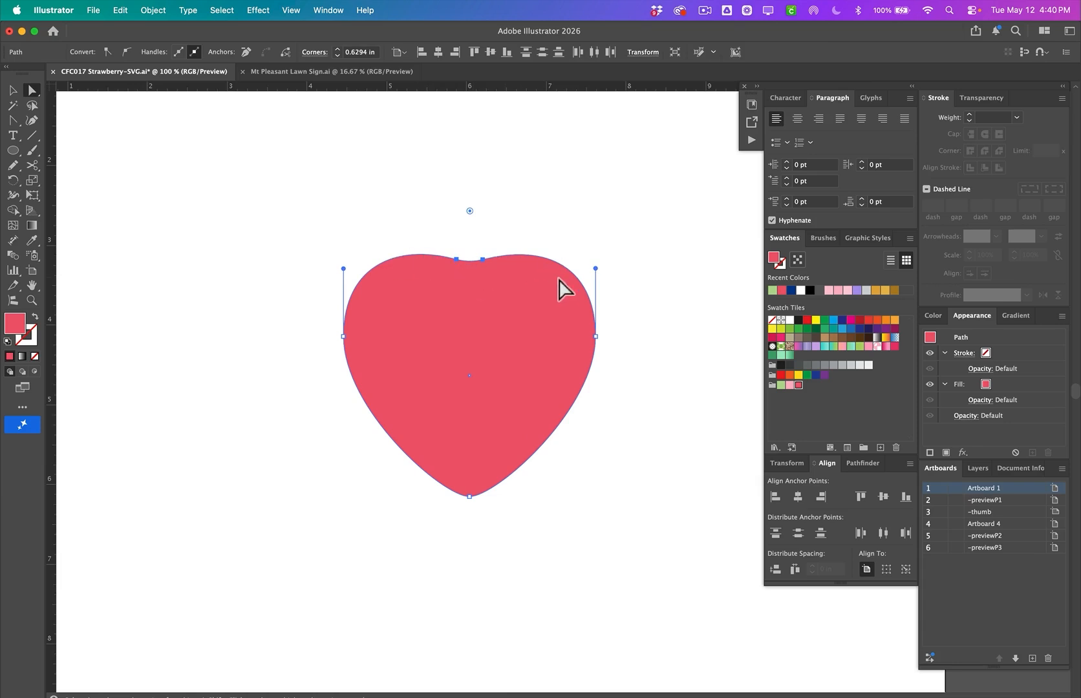
pyautogui.click(544, 234)
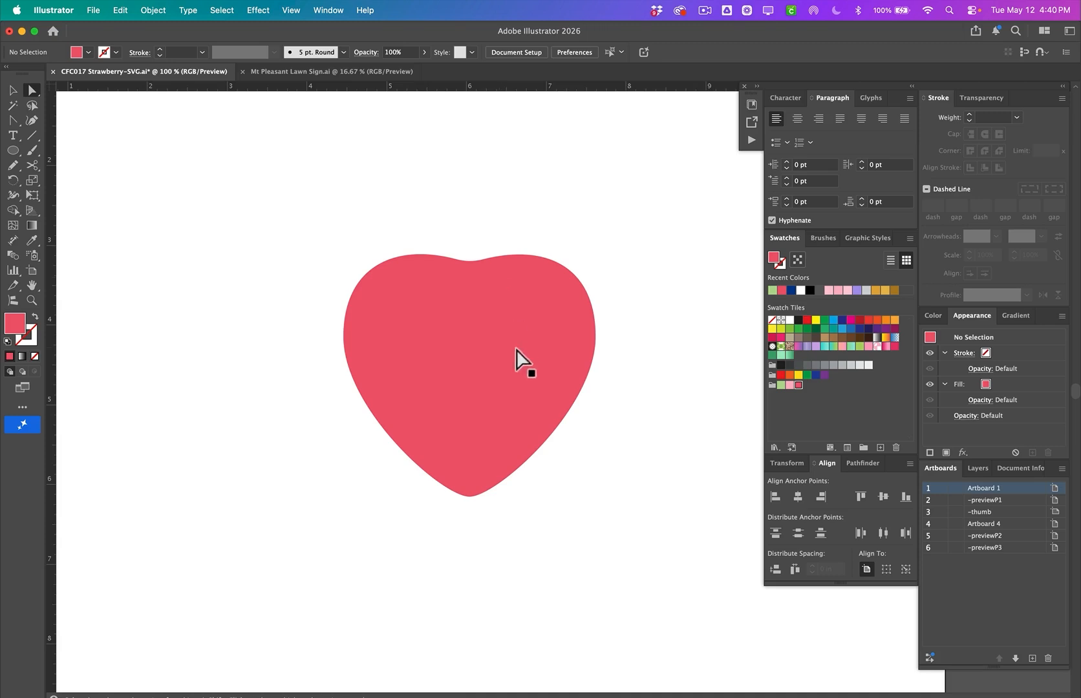
# - Inspect the body's lower right curve and compare the shape with the finished strawberries beside the artboard
pyautogui.click(546, 448)
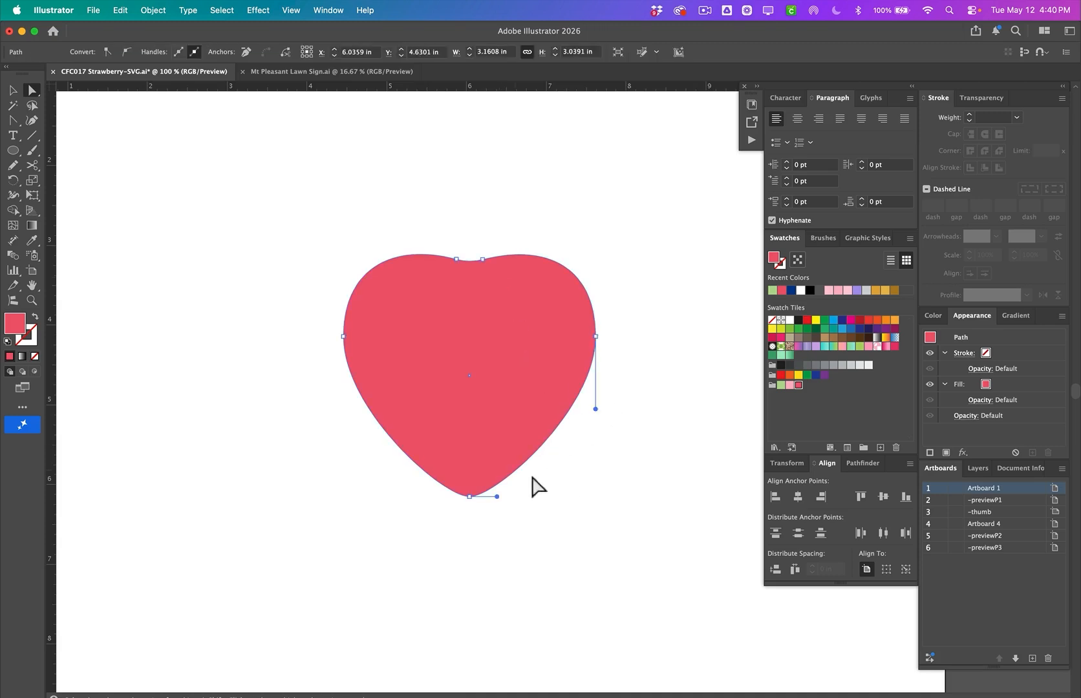
pyautogui.click(560, 475)
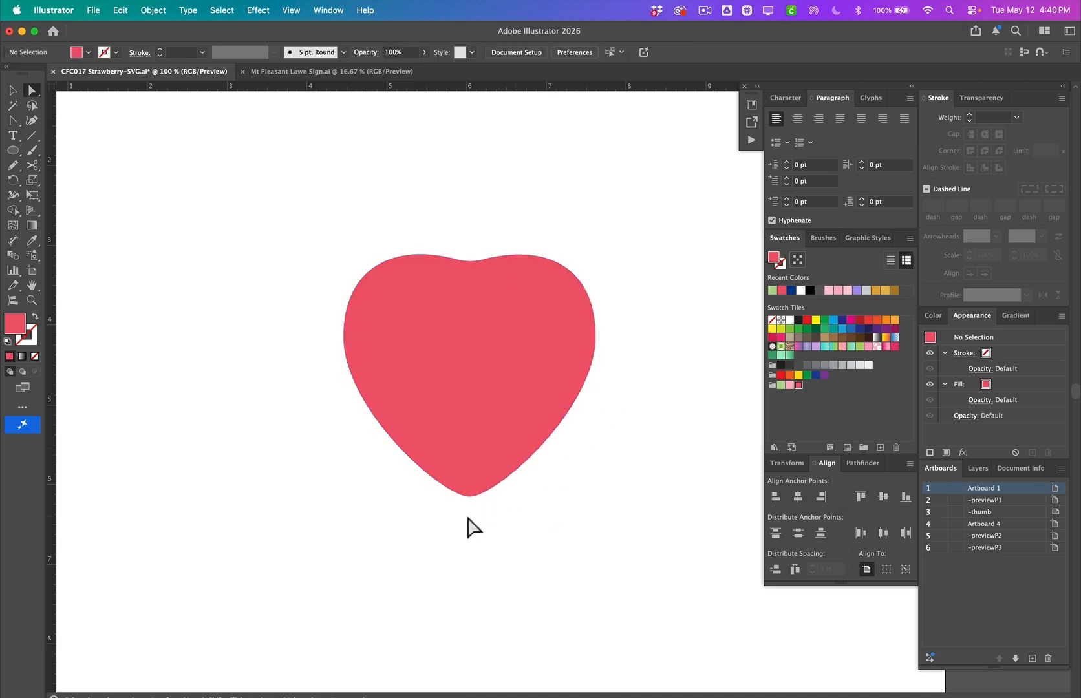
pyautogui.scroll(-1, 468, 502)
pyautogui.scroll(-2, 468, 502)
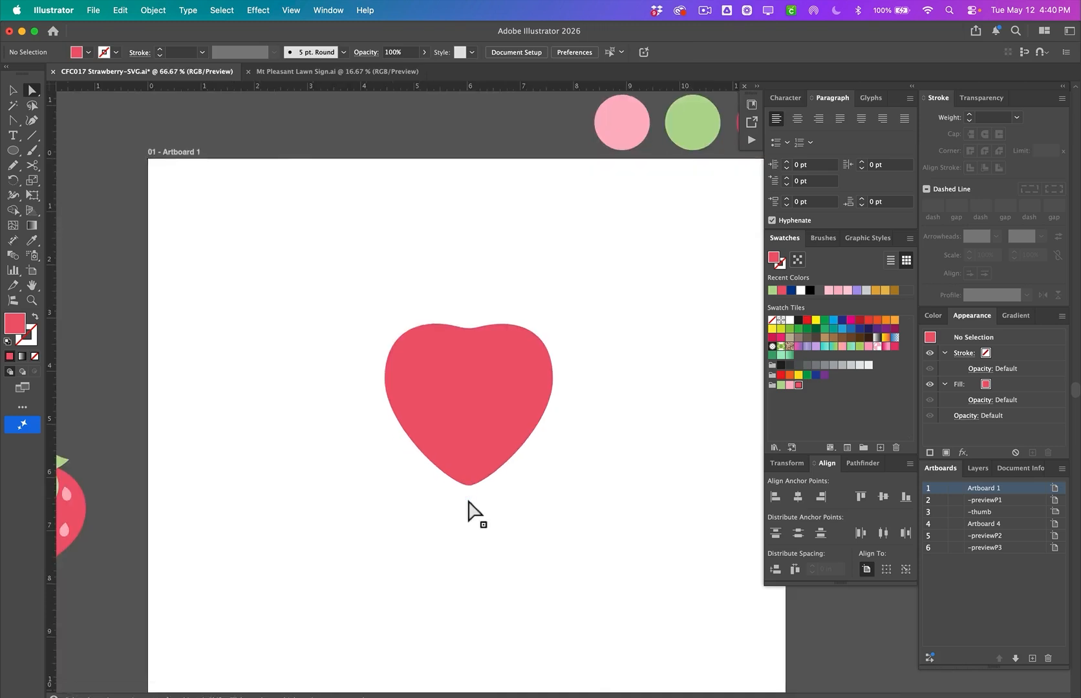
pyautogui.hscroll(-5, 468, 502)
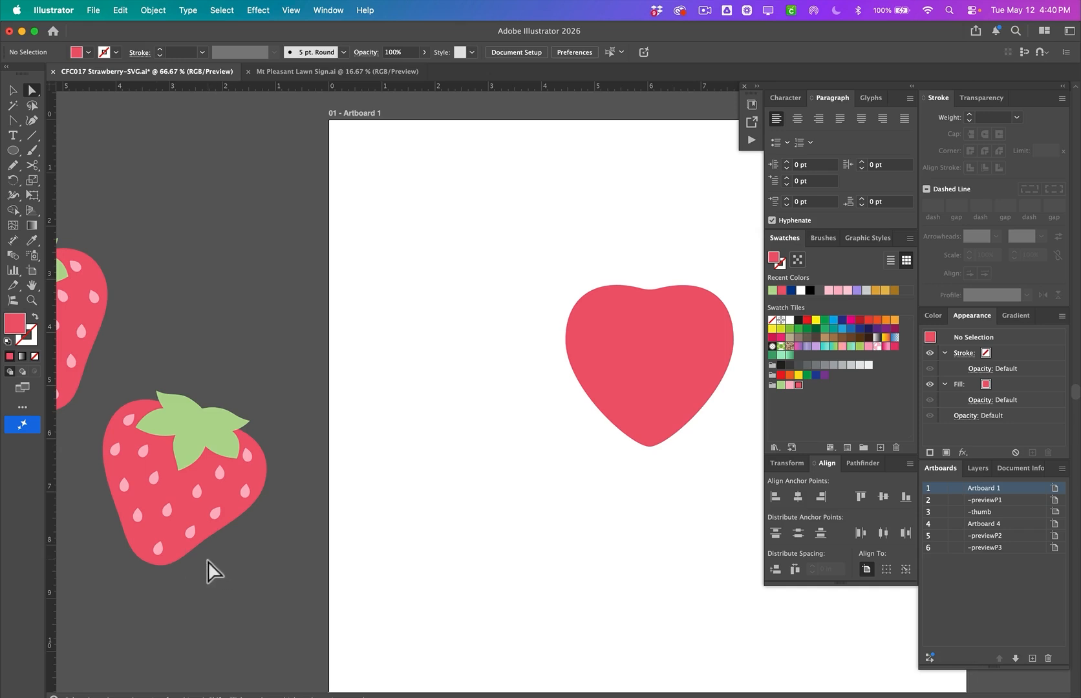
pyautogui.hscroll(8, 198, 559)
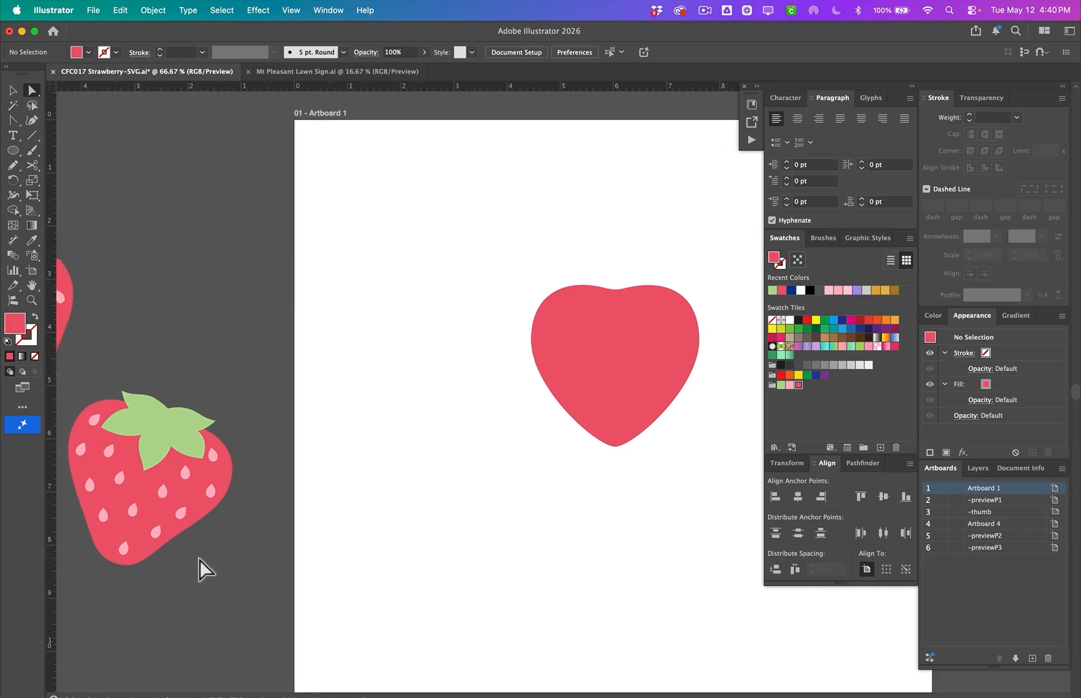
# - Add an anchor point on the body's lower right curve and nudge it slightly inward to X 6.84 in, Y 5.54 in
pyautogui.hscroll(-2, 404, 427)
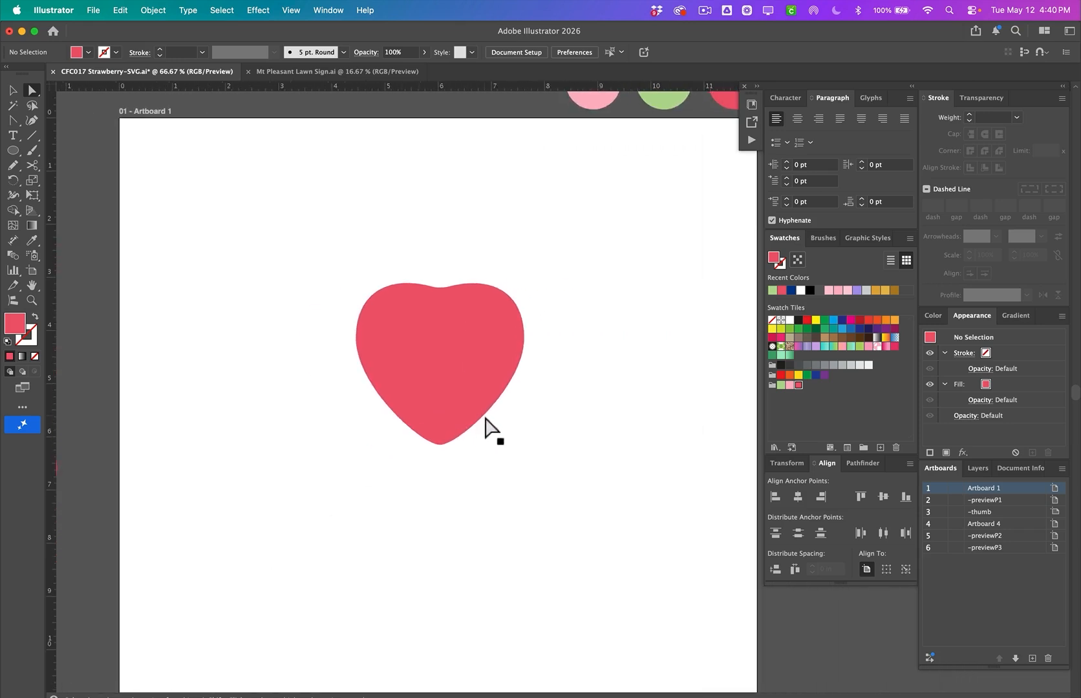
pyautogui.click(483, 411)
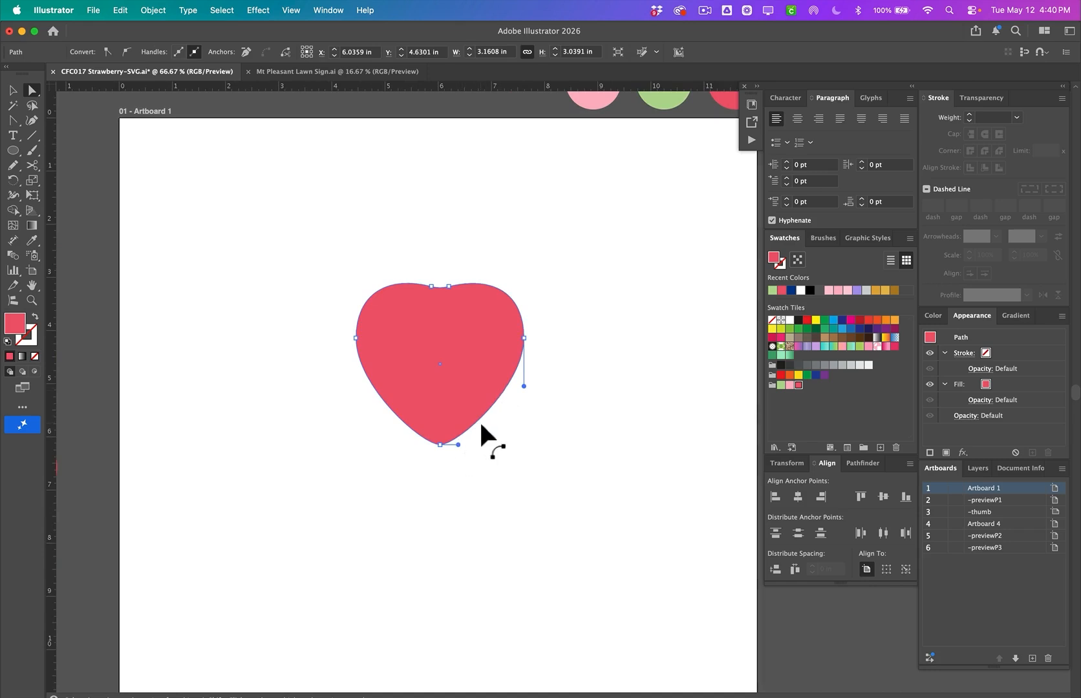
pyautogui.press('p')
pyautogui.click(484, 414)
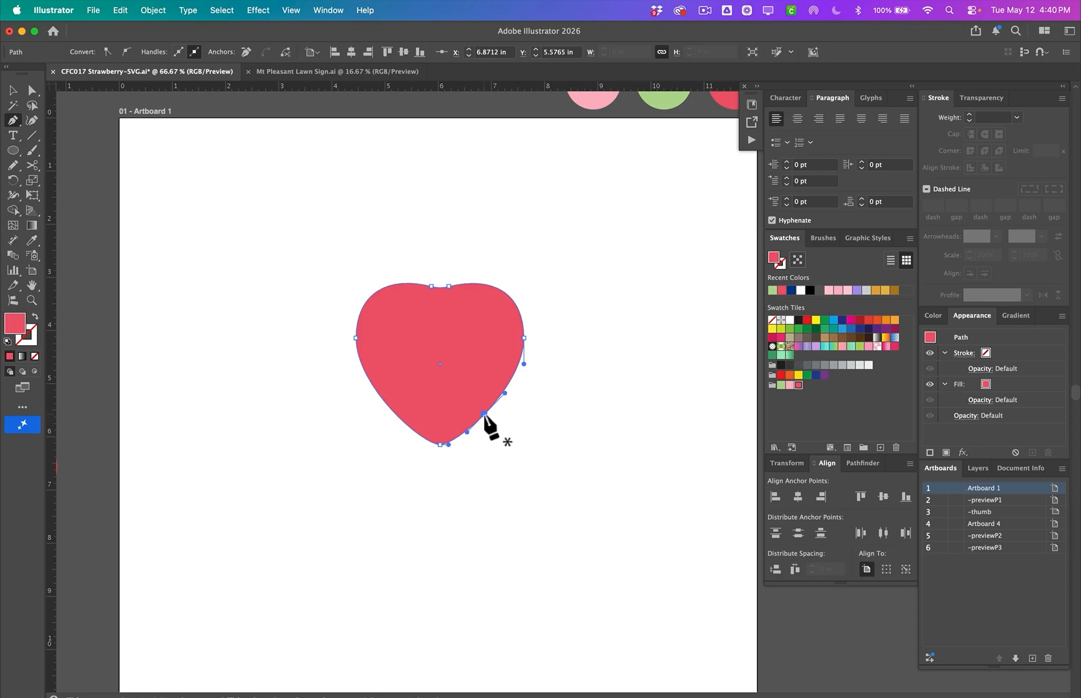
pyautogui.press('a')
pyautogui.moveTo(483, 414); pyautogui.dragTo(483, 413)
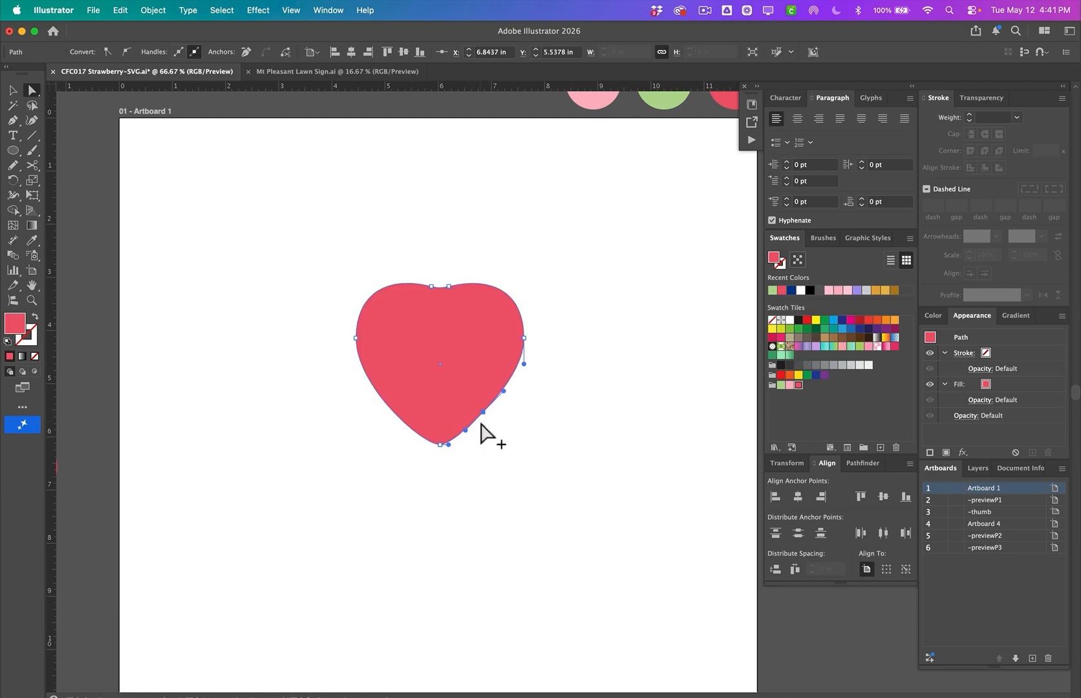
# - Shorten the new lower right anchor's handles and push the body's right side anchor out to X 7.69 in with a longer lower handle
pyautogui.scroll(1, 465, 431)
pyautogui.scroll(1, 465, 431)
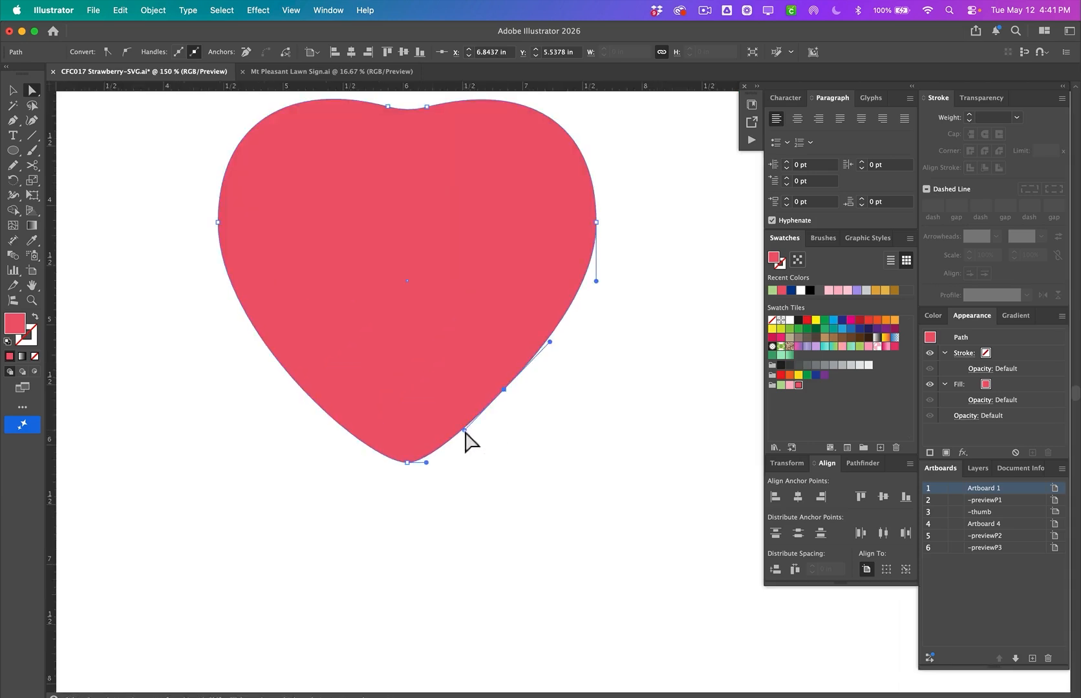
pyautogui.moveTo(465, 431); pyautogui.dragTo(483, 413)
pyautogui.moveTo(545, 338); pyautogui.dragTo(500, 383)
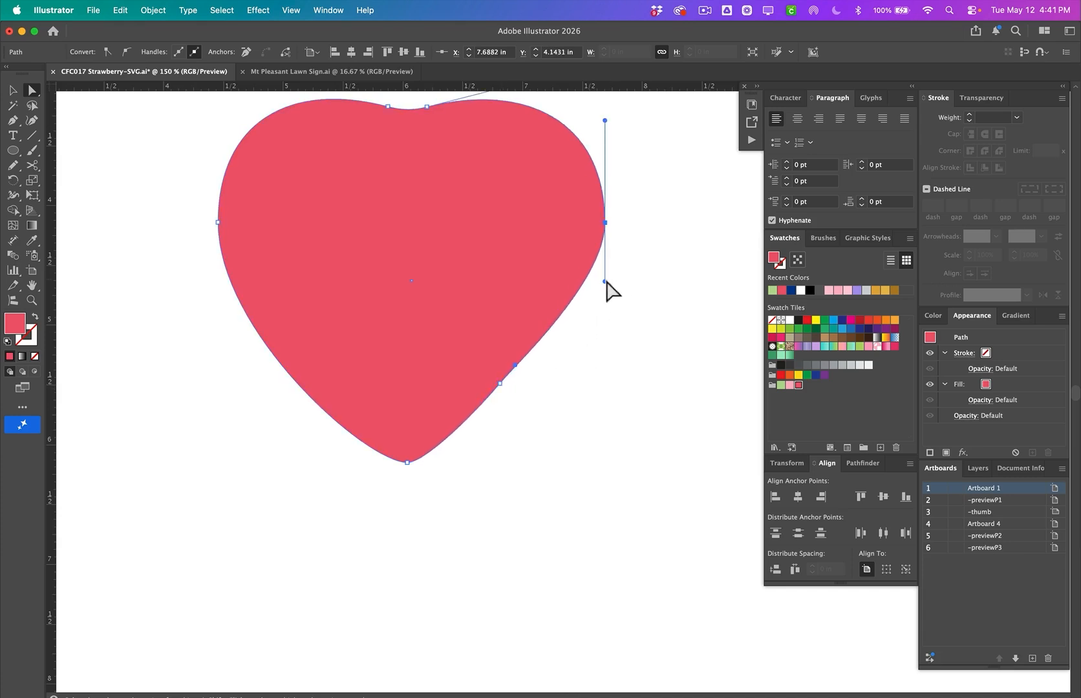
pyautogui.moveTo(605, 281); pyautogui.dragTo(609, 301)
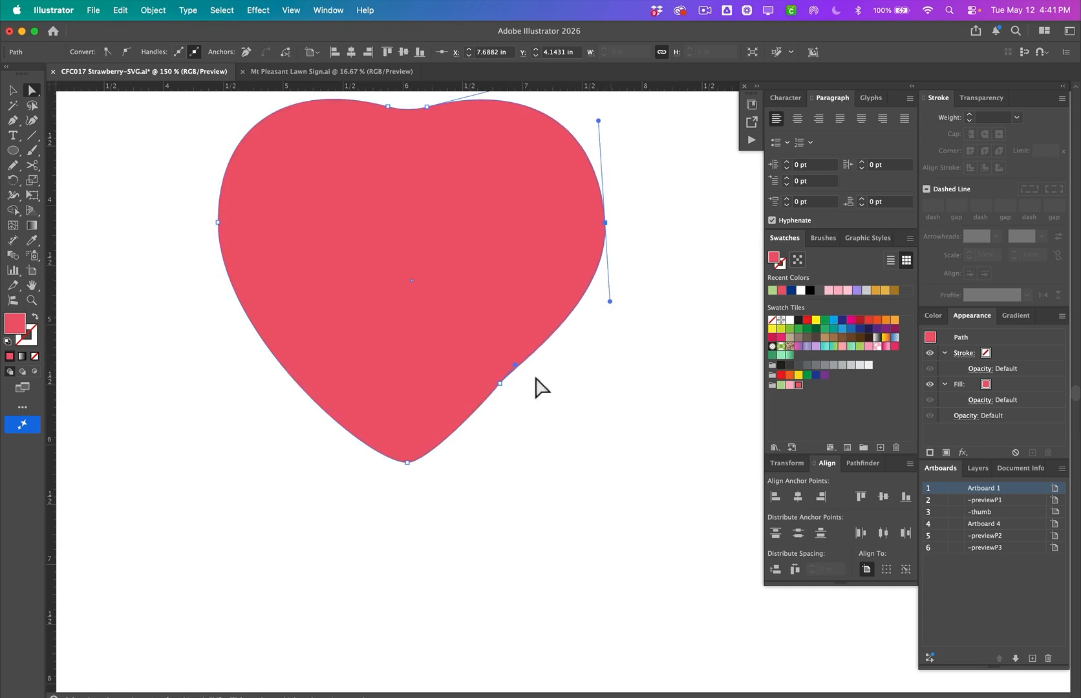
pyautogui.moveTo(515, 367)
pyautogui.mouseDown()
pyautogui.moveTo(528, 355)
pyautogui.moveTo(506, 382)
pyautogui.mouseUp()
# - Lengthen the bottom anchor's right handle horizontally to make the right side of the strawberry's tip rounder
pyautogui.hotkey('shift', 'c')
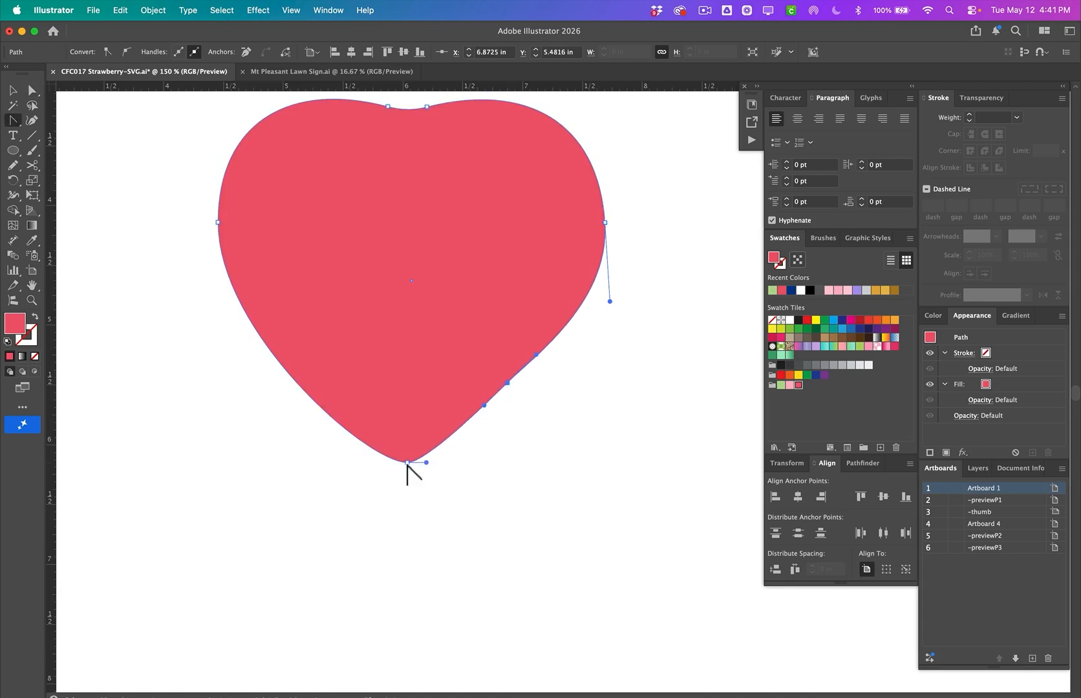
pyautogui.moveTo(407, 462); pyautogui.dragTo(358, 463)
pyautogui.press('a')
pyautogui.click(519, 405)
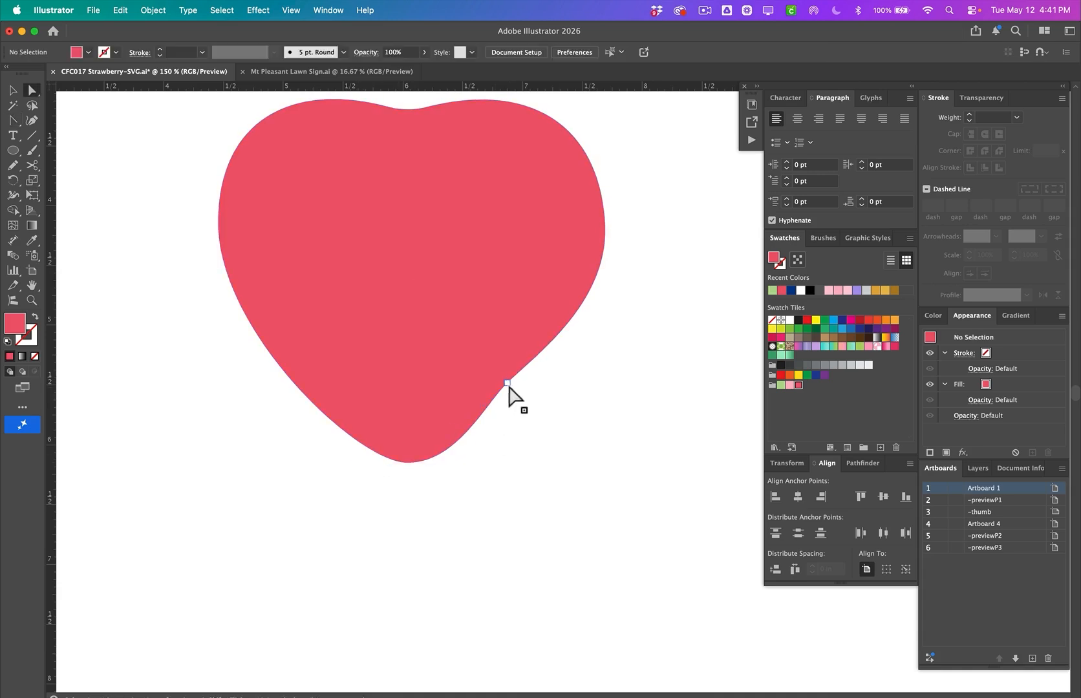
# - Fine-tune the lower right anchor to X 6.91 in, Y 5.55 in to smooth the curve into the tip
pyautogui.click(510, 388)
pyautogui.click(509, 388)
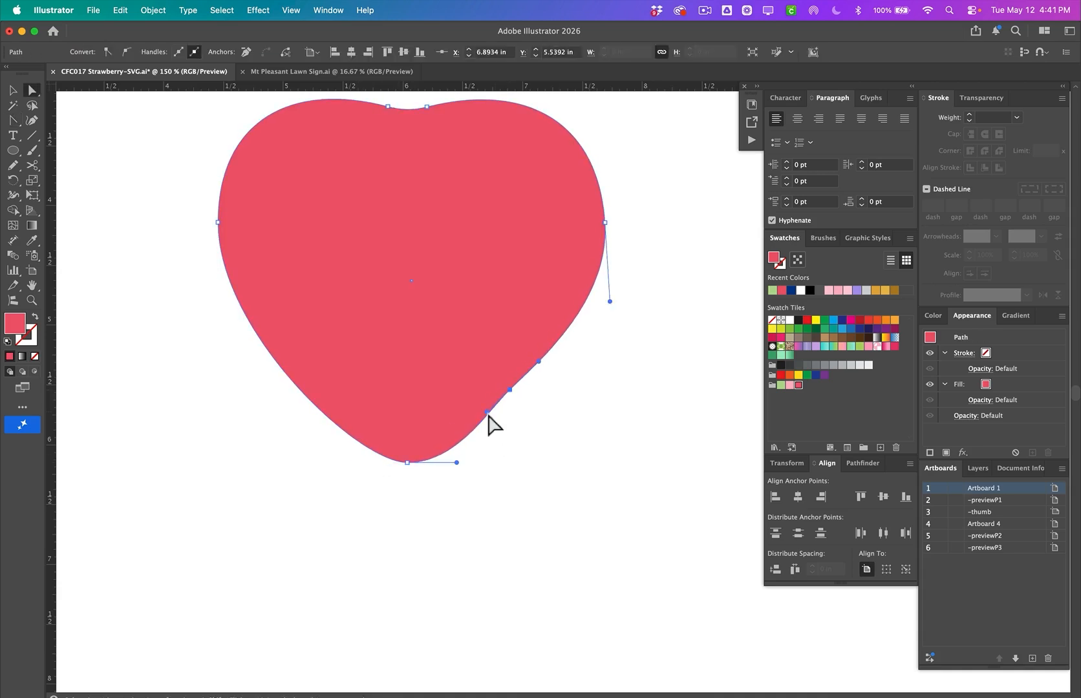
pyautogui.moveTo(487, 413); pyautogui.dragTo(490, 413)
pyautogui.click(581, 384)
pyautogui.click(511, 389)
pyautogui.moveTo(511, 390); pyautogui.dragTo(513, 391)
# - Add an anchor point on the body's lower left curve, shorten its handles and move it inward to X 5.19 in, Y 5.49 in
pyautogui.press('p')
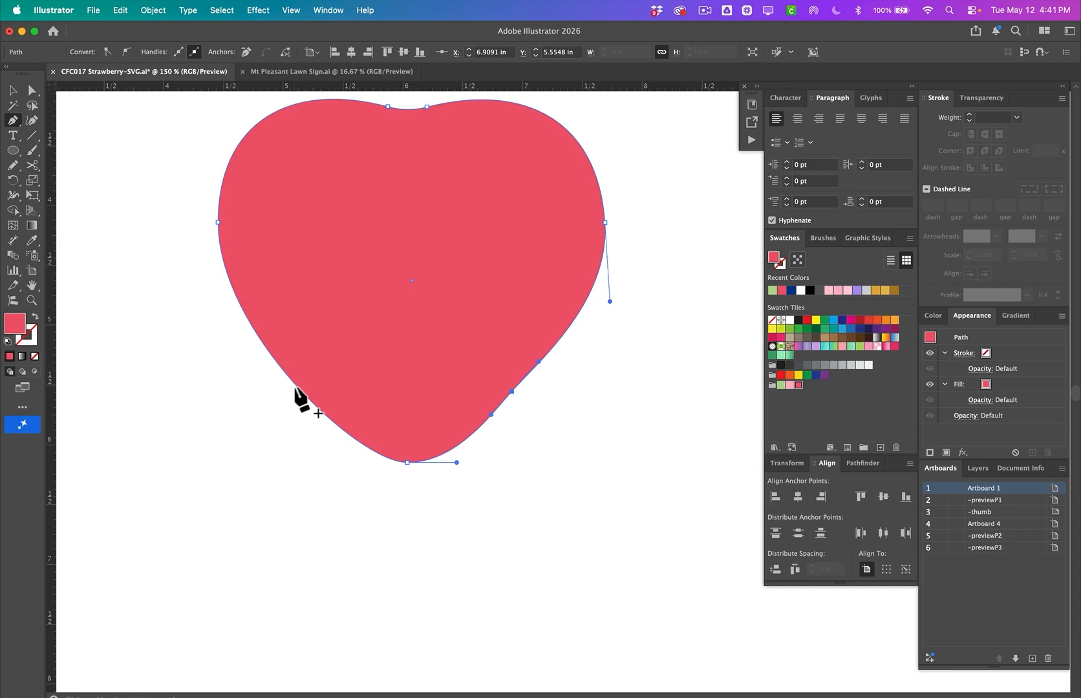
pyautogui.click(295, 385)
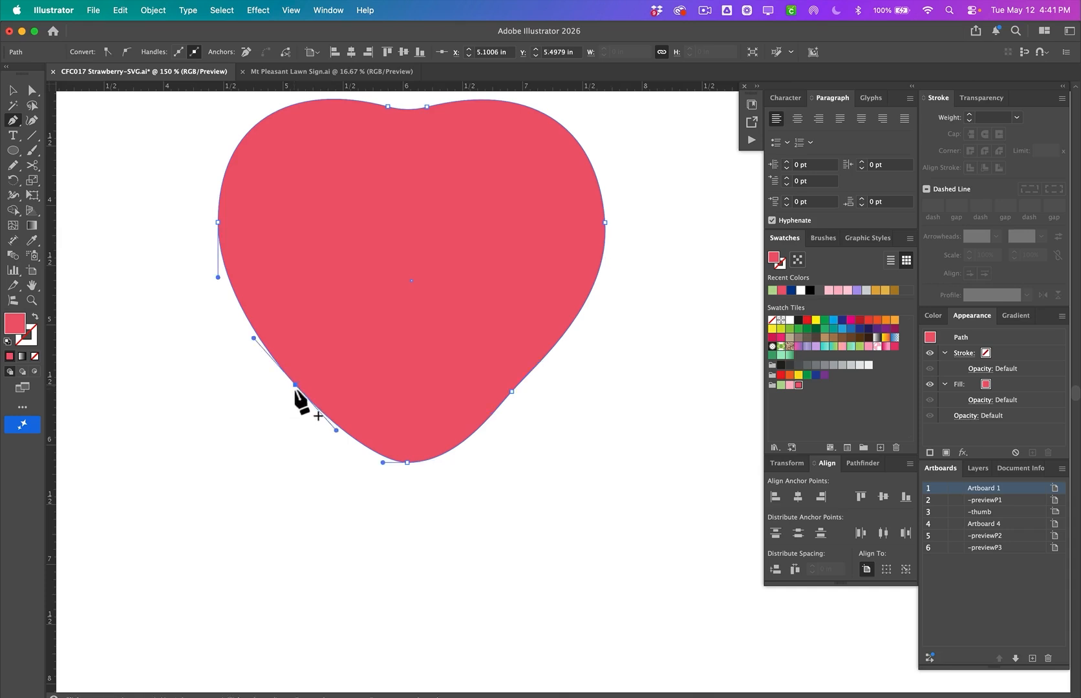
pyautogui.press('a')
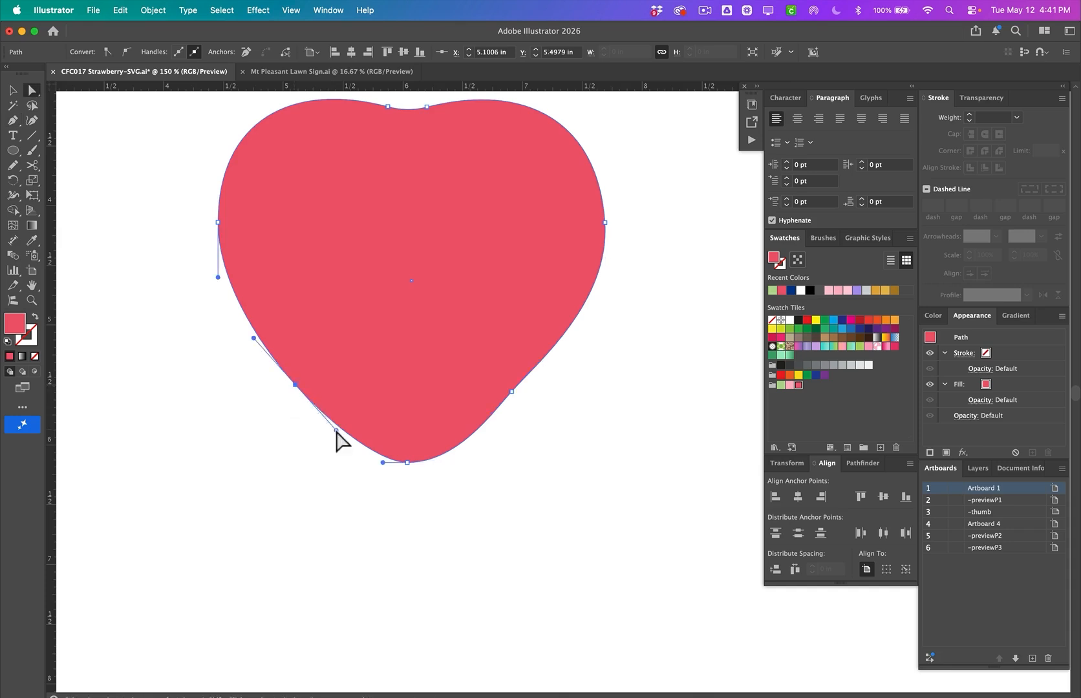
pyautogui.moveTo(336, 429); pyautogui.dragTo(311, 405)
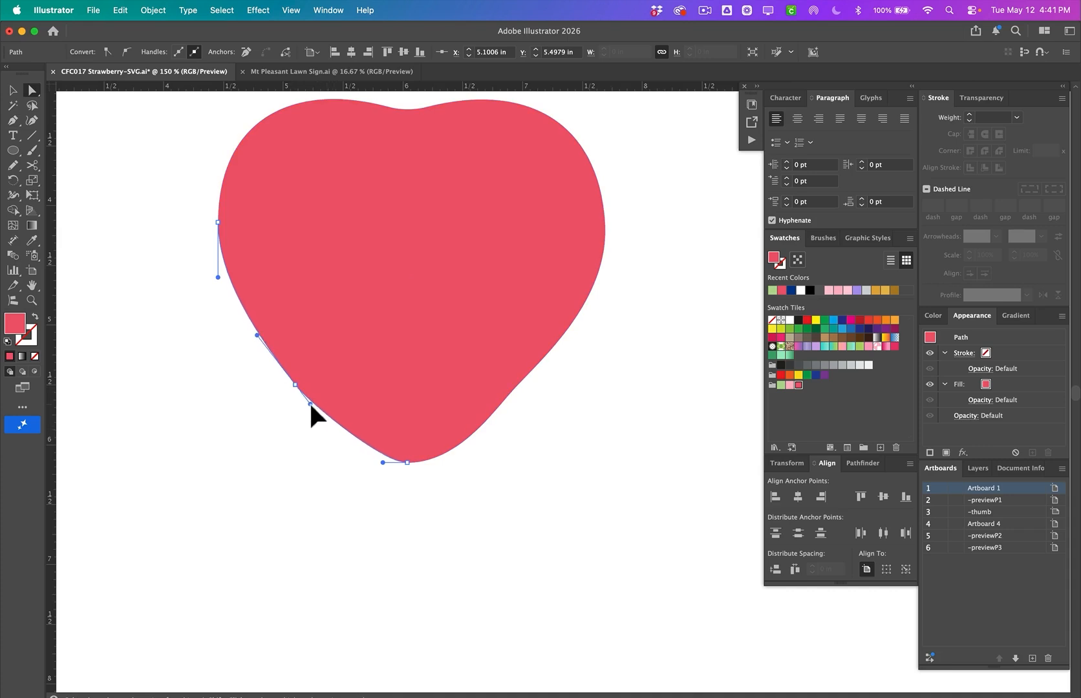
pyautogui.moveTo(257, 336); pyautogui.dragTo(306, 384)
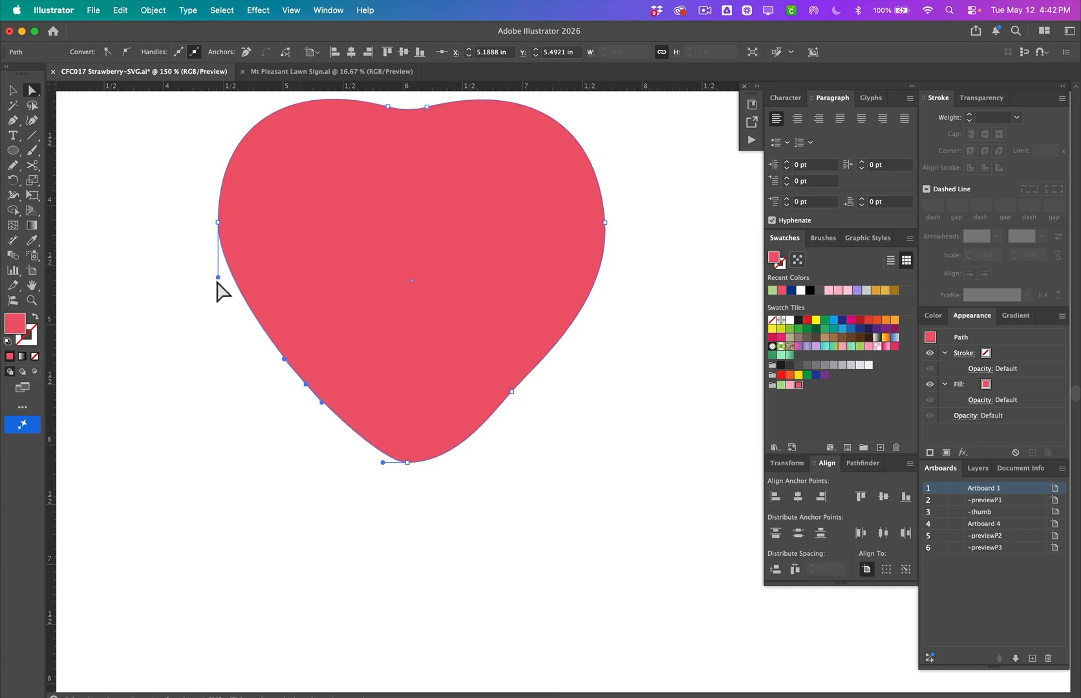
# - Push the body's left side anchor out to X 4.34 in and extend its lower handle downward, angled slightly outward
pyautogui.moveTo(218, 223); pyautogui.dragTo(204, 222)
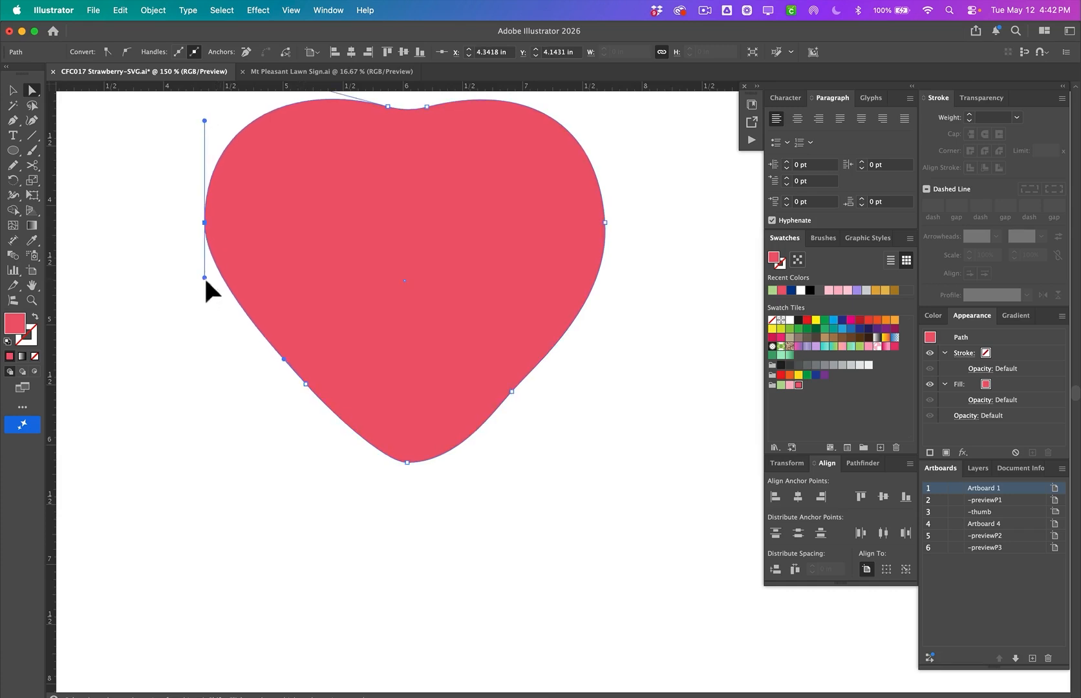
pyautogui.moveTo(204, 278); pyautogui.dragTo(201, 304)
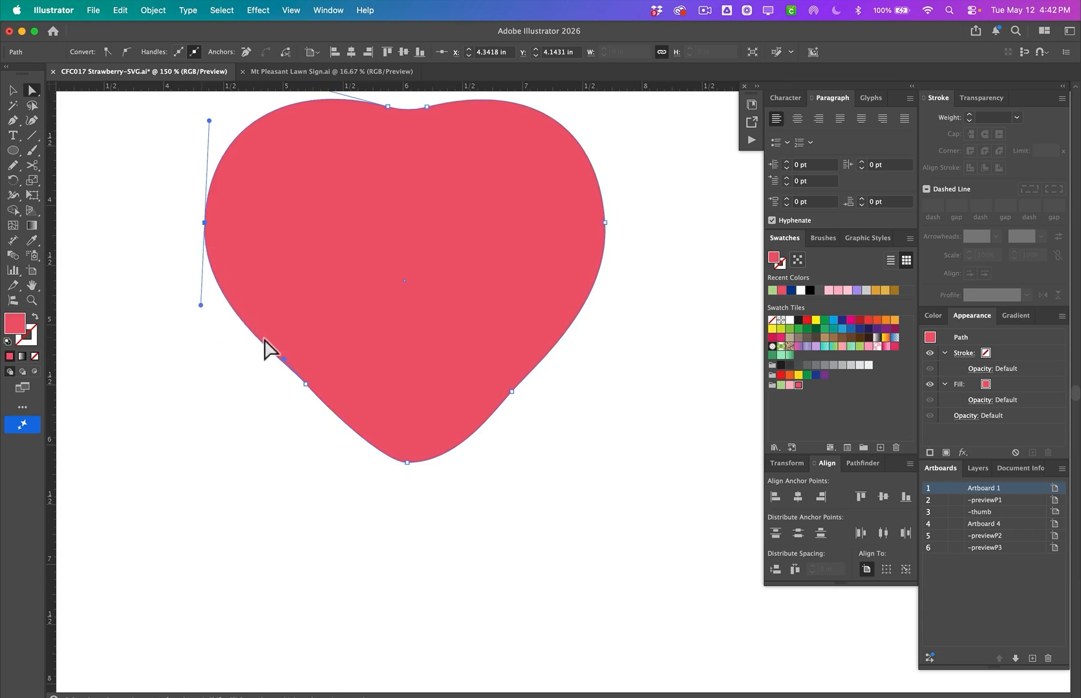
pyautogui.click(575, 393)
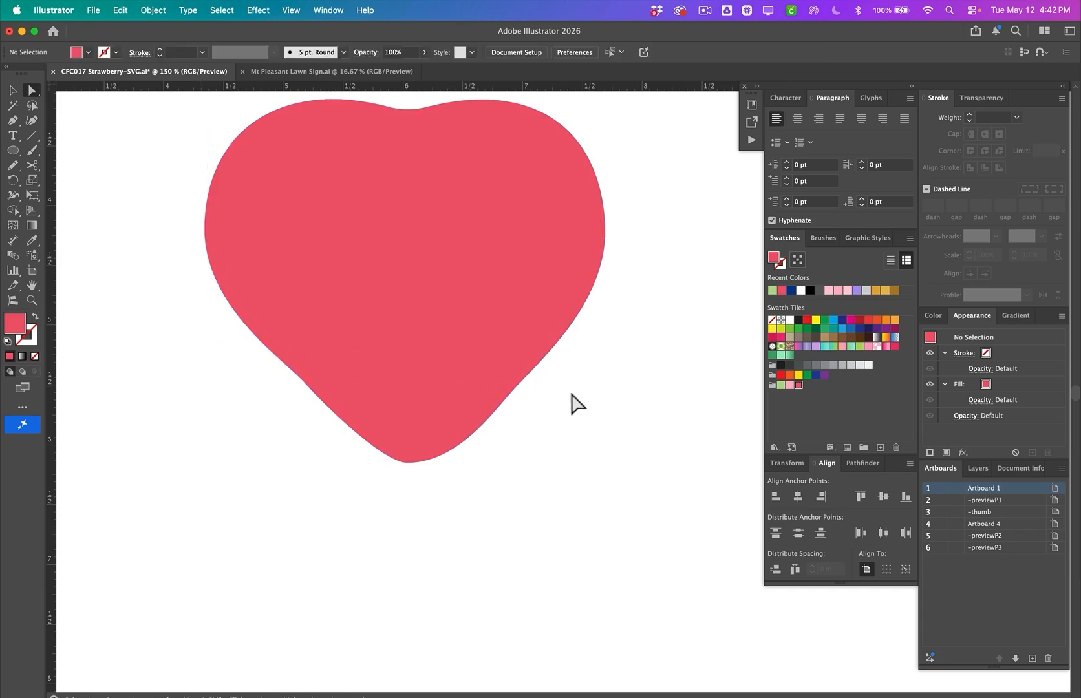
# - Lengthen the bottom anchor's left handle horizontally to match its right handle, evening out the rounded tip
pyautogui.scroll(2, 511, 482)
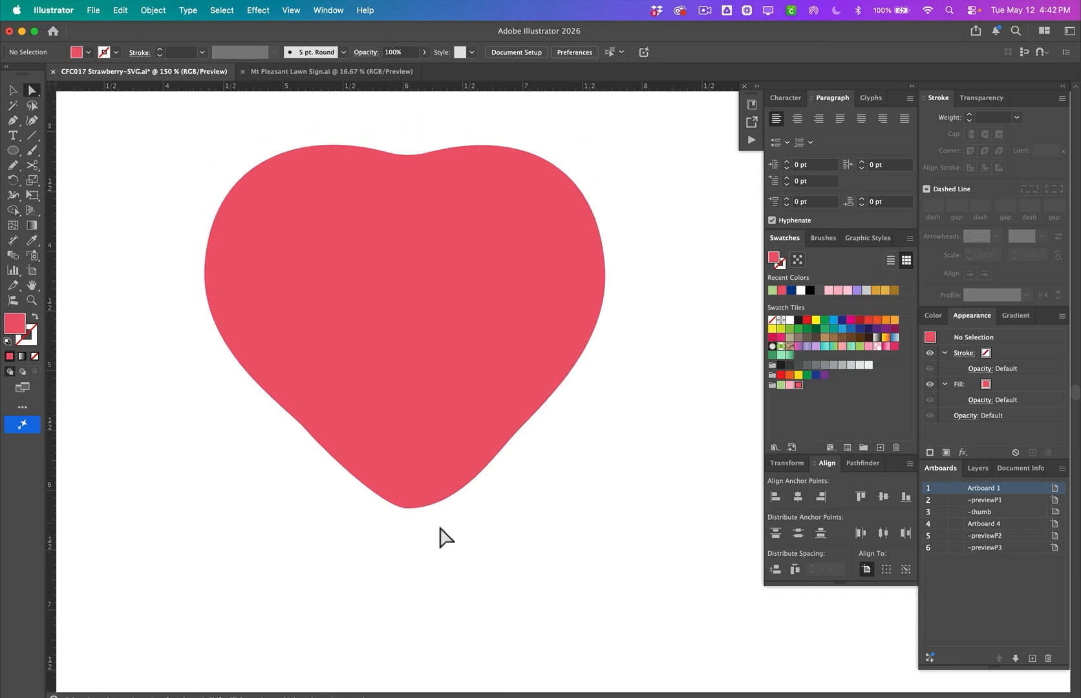
pyautogui.click(407, 508)
pyautogui.moveTo(381, 510); pyautogui.dragTo(353, 508)
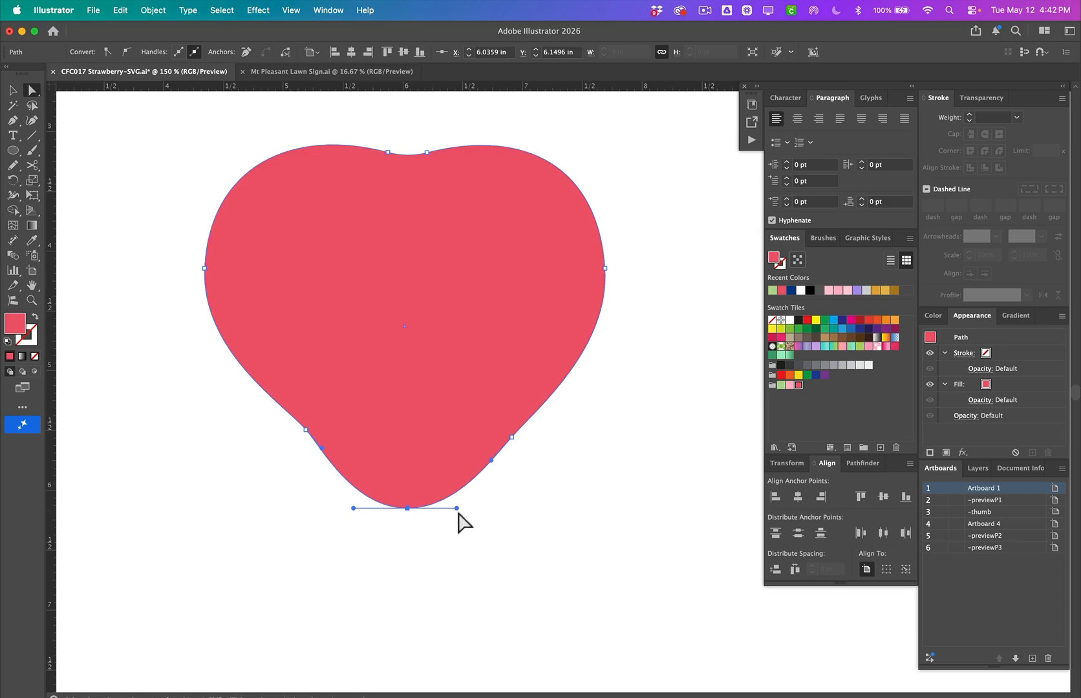
pyautogui.moveTo(456, 509); pyautogui.dragTo(454, 509)
pyautogui.click(499, 540)
pyautogui.press('super+minus')
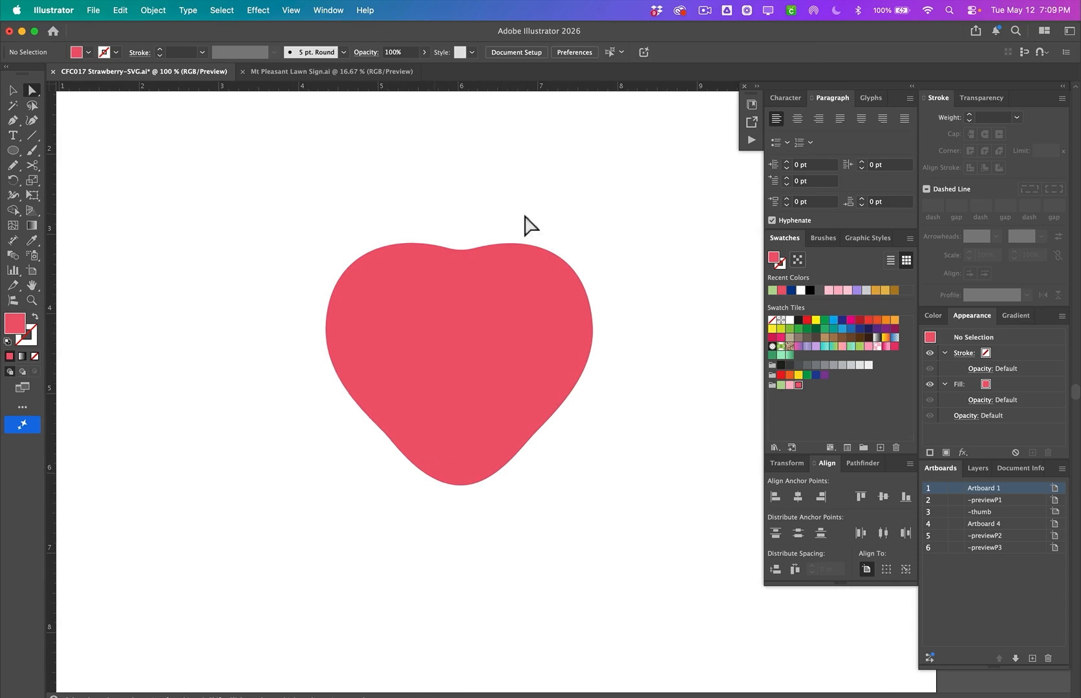
# - Draw a flat ellipse about 1.41 in wide with a light green fill over the strawberry's upper right edge
pyautogui.press('l')
pyautogui.click(781, 386)
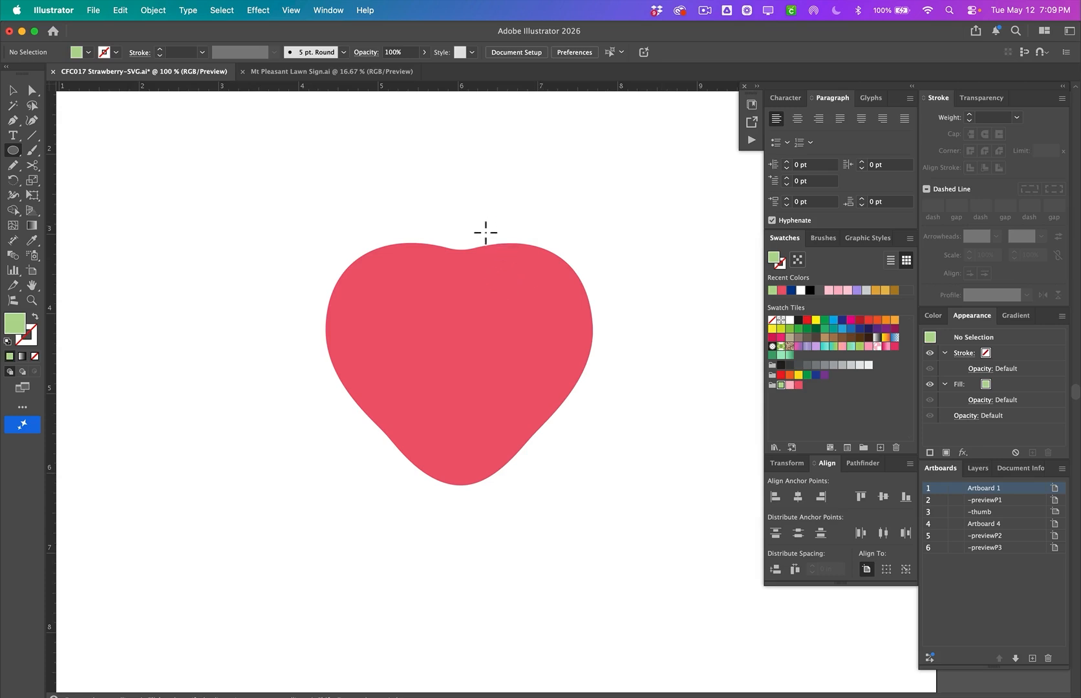
pyautogui.moveTo(478, 225)
pyautogui.mouseDown()
pyautogui.moveTo(562, 244)
pyautogui.moveTo(598, 274)
pyautogui.mouseUp()
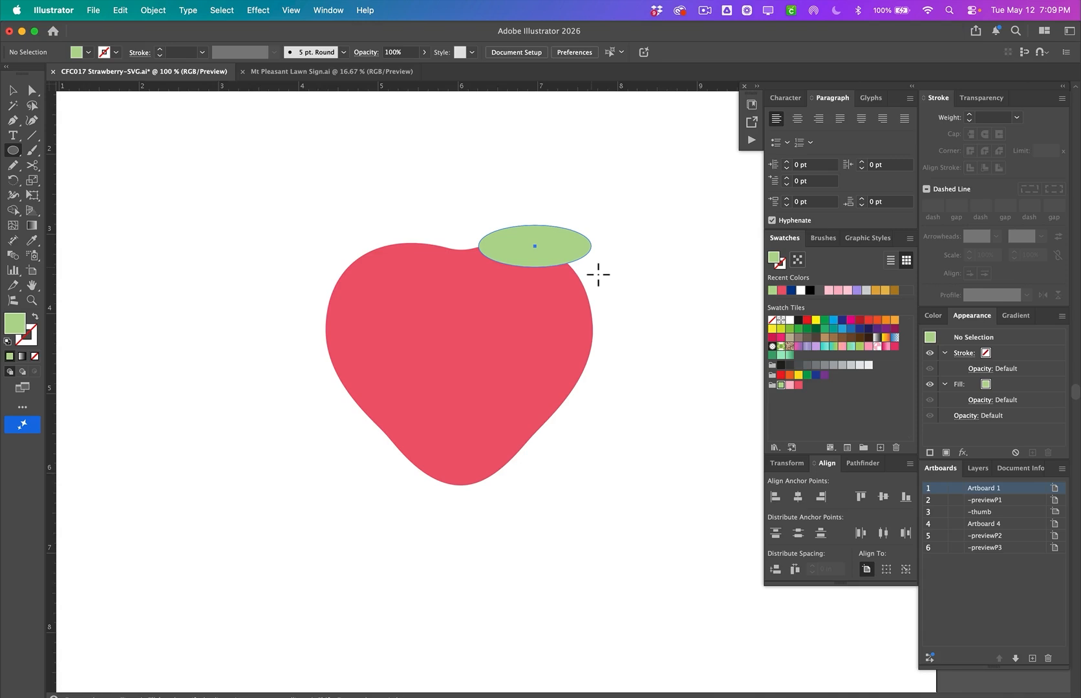
pyautogui.moveTo(598, 274); pyautogui.dragTo(599, 275)
# - Convert the green ellipse's left and right end anchors to sharp corners to form a pointed leaf
pyautogui.hotkey('shift', 'c')
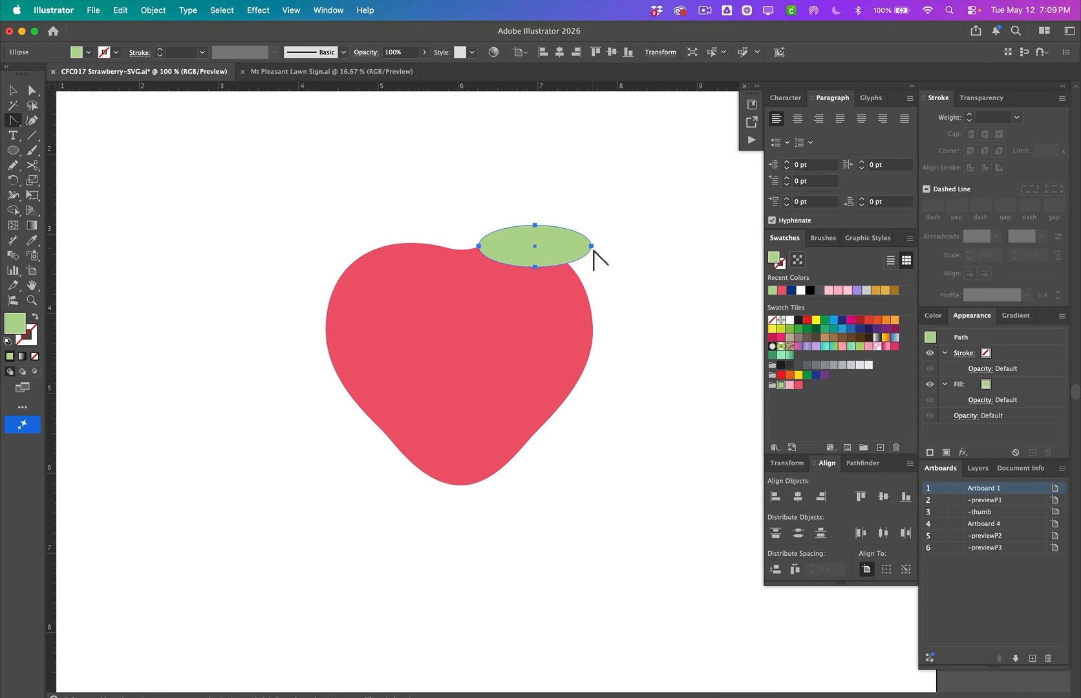
pyautogui.click(591, 245)
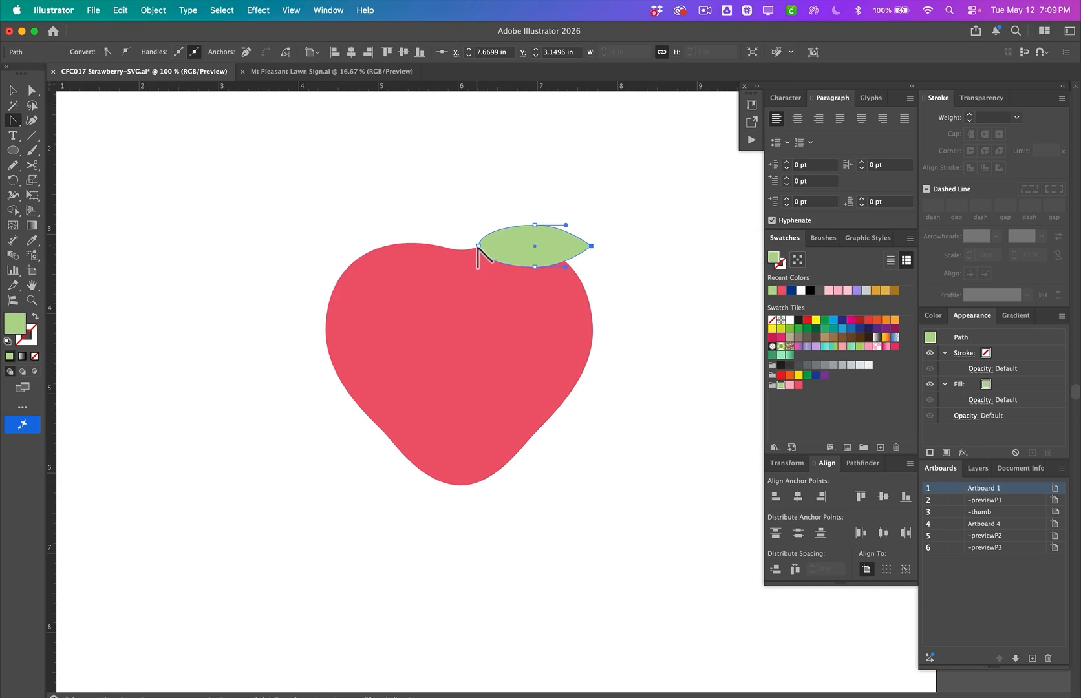
pyautogui.click(479, 246)
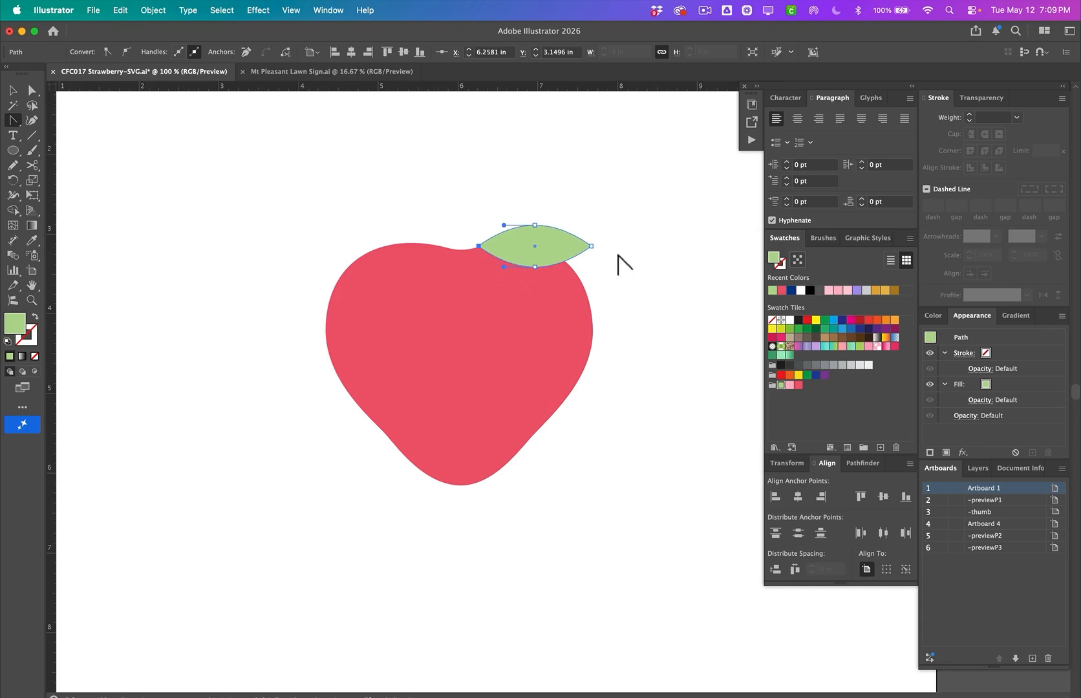
pyautogui.scroll(1, 617, 263)
pyautogui.hscroll(-1, 614, 262)
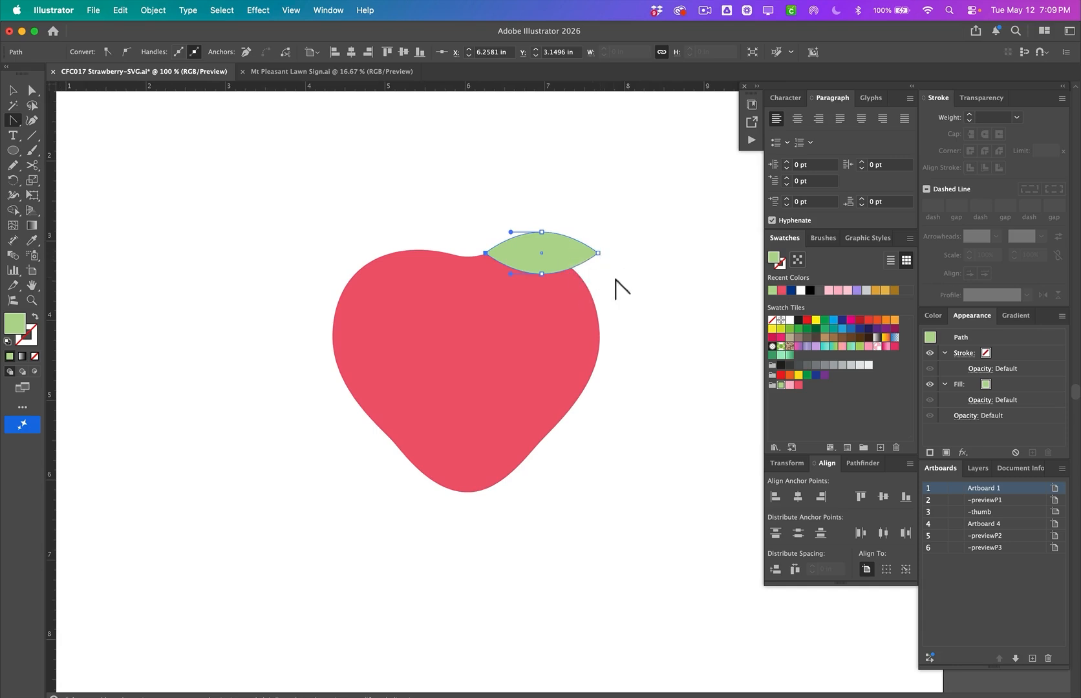
# - Move the green leaf left and slightly down so its left tip meets the dip at the strawberry's top center
pyautogui.press('v')
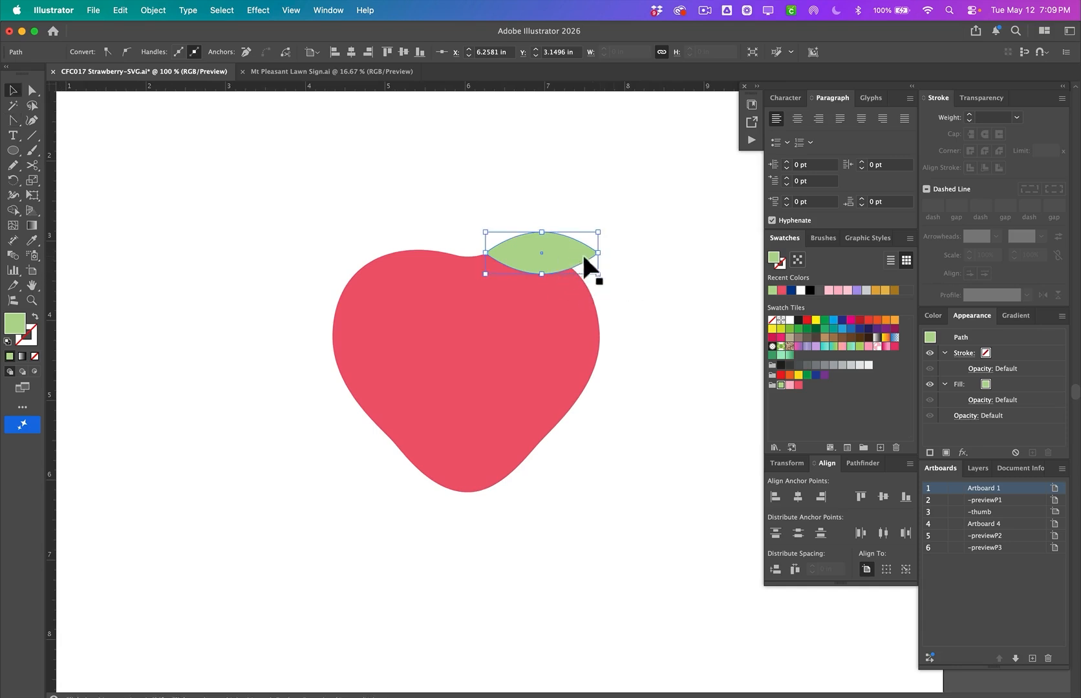
pyautogui.press('super+shift+a')
pyautogui.moveTo(571, 254); pyautogui.dragTo(555, 256)
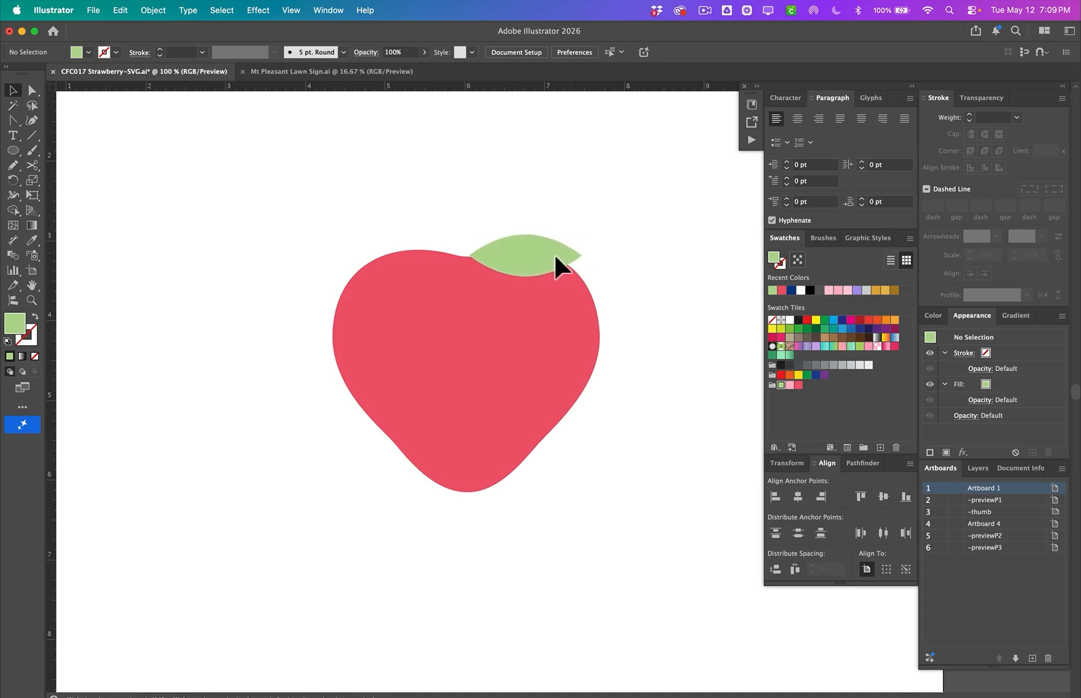
pyautogui.click(555, 254)
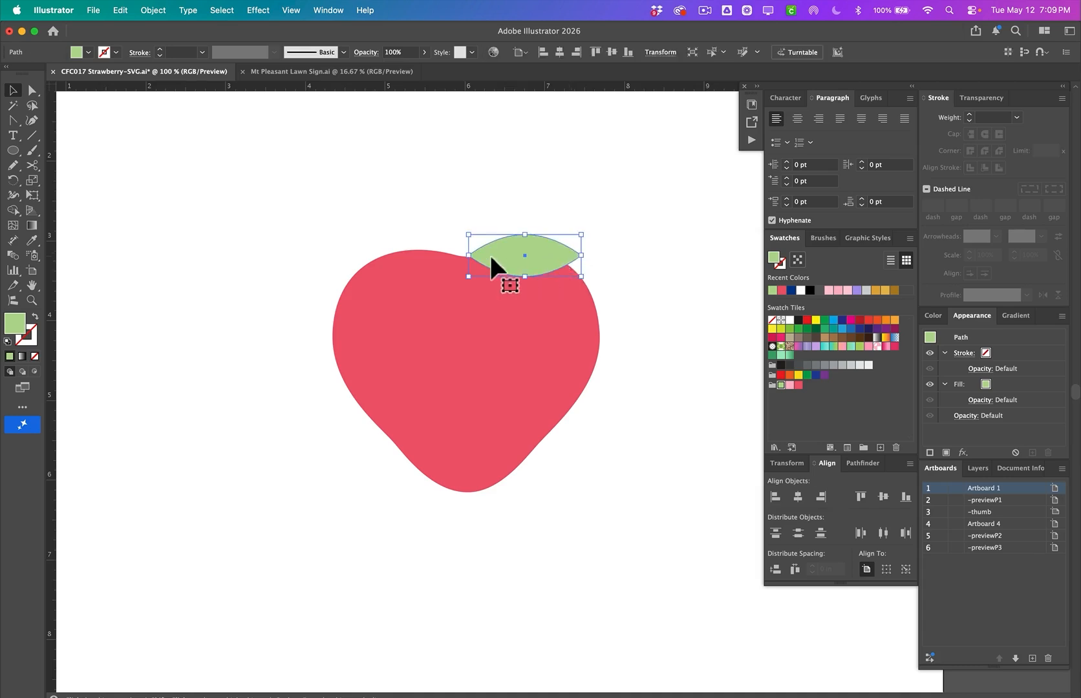
pyautogui.click(466, 224)
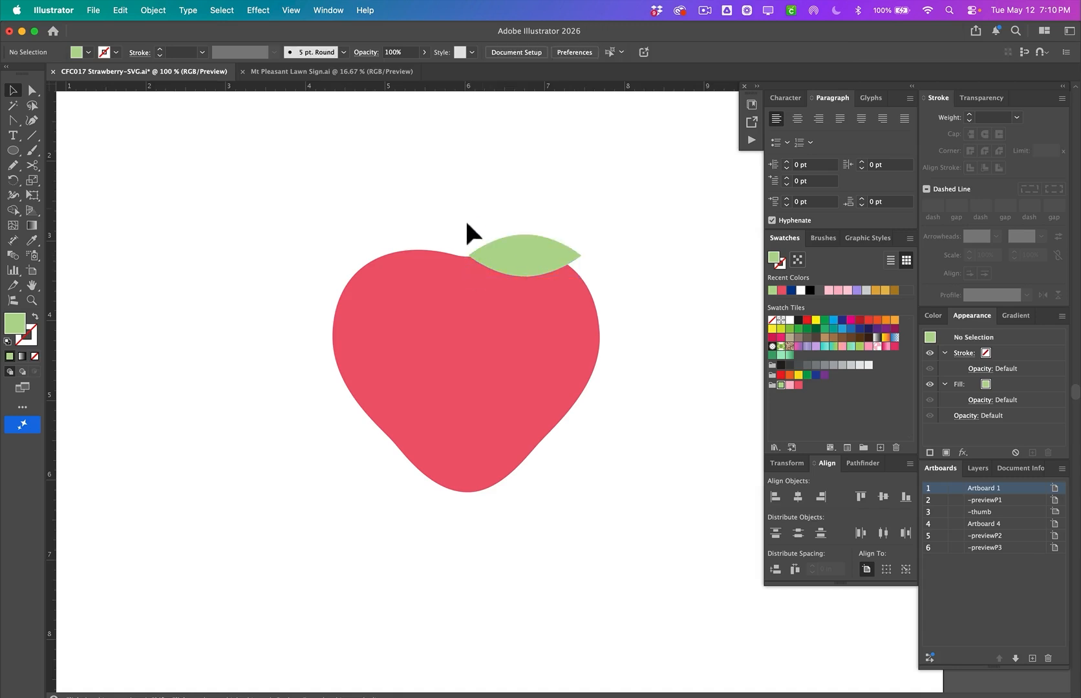
# - Rotate the green leaf a few degrees clockwise around its inner tip at the strawberry's top dip
pyautogui.click(537, 256)
pyautogui.hscroll(2, 391, 268)
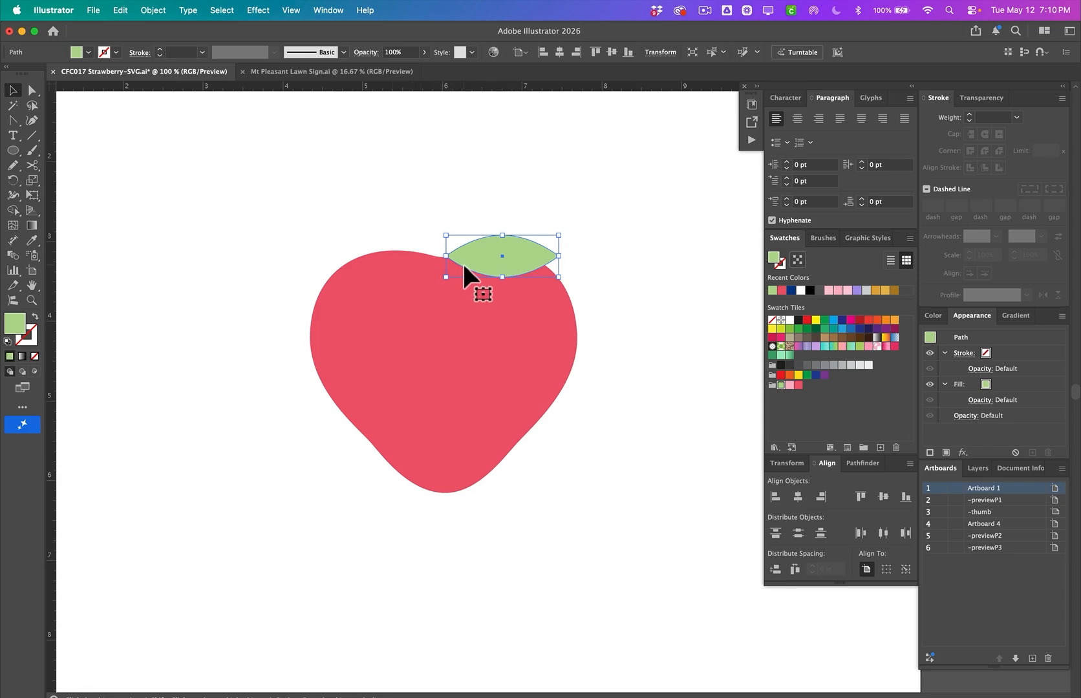
pyautogui.press('r')
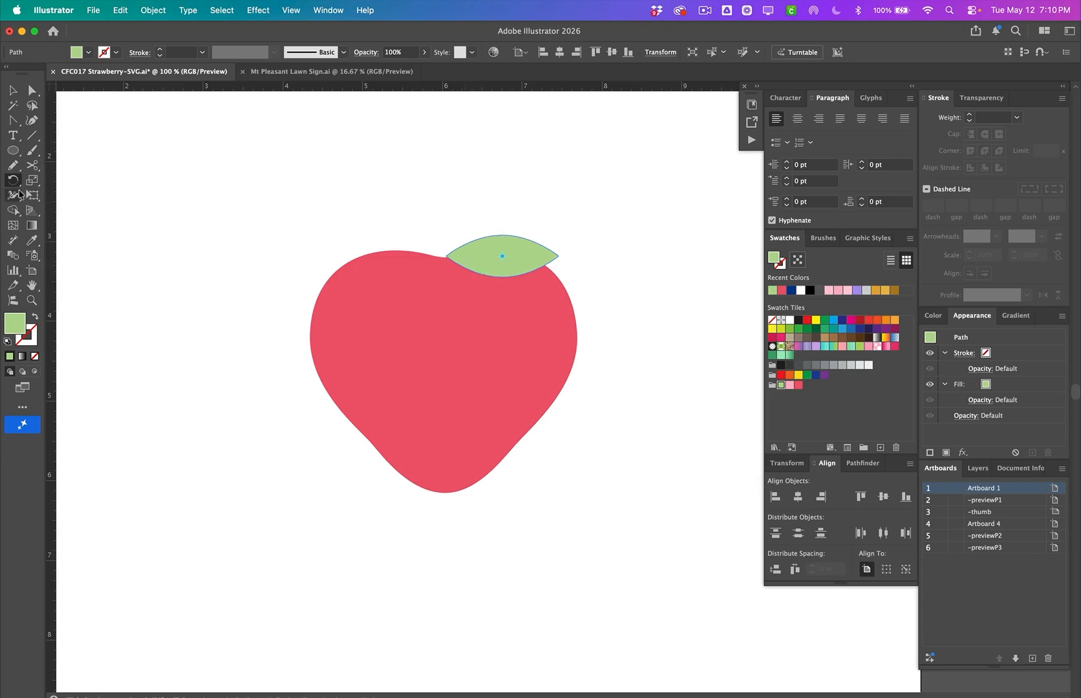
pyautogui.click(14, 185)
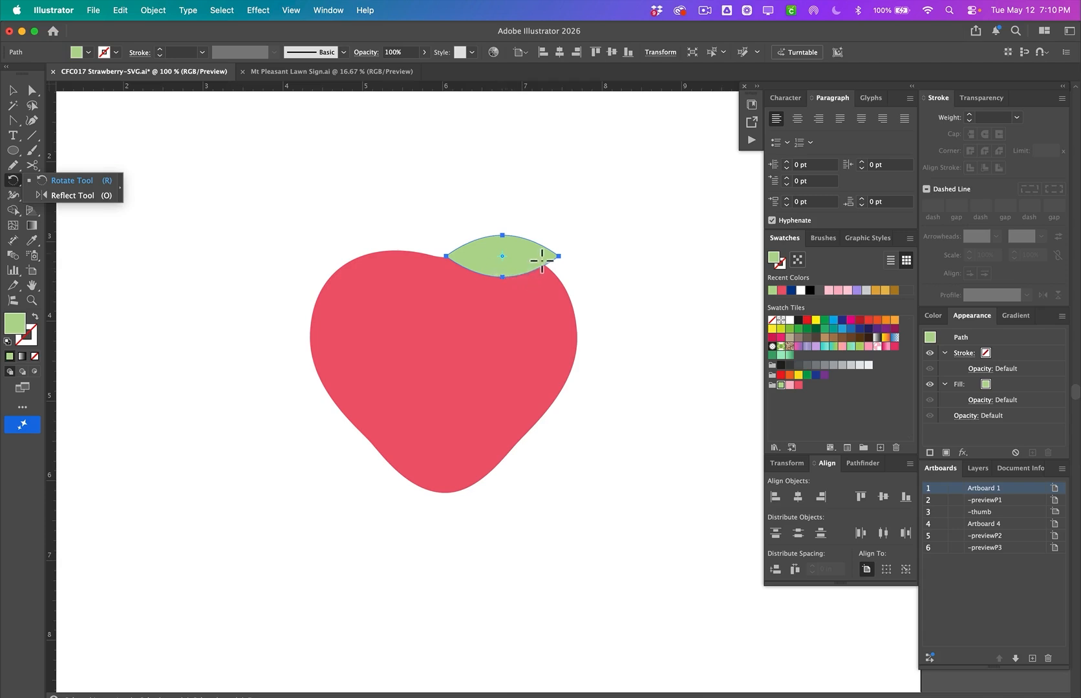
pyautogui.moveTo(539, 262); pyautogui.dragTo(442, 261)
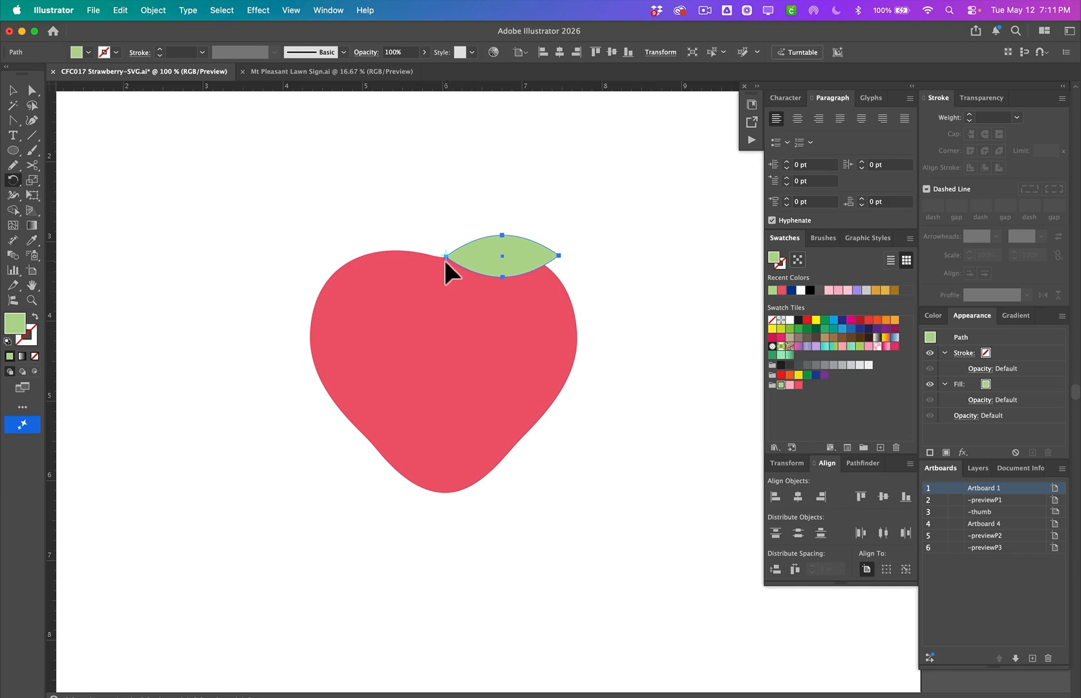
pyautogui.moveTo(531, 257)
pyautogui.mouseDown()
pyautogui.moveTo(502, 217)
pyautogui.moveTo(511, 282)
pyautogui.moveTo(514, 230)
pyautogui.moveTo(518, 261)
pyautogui.mouseUp()
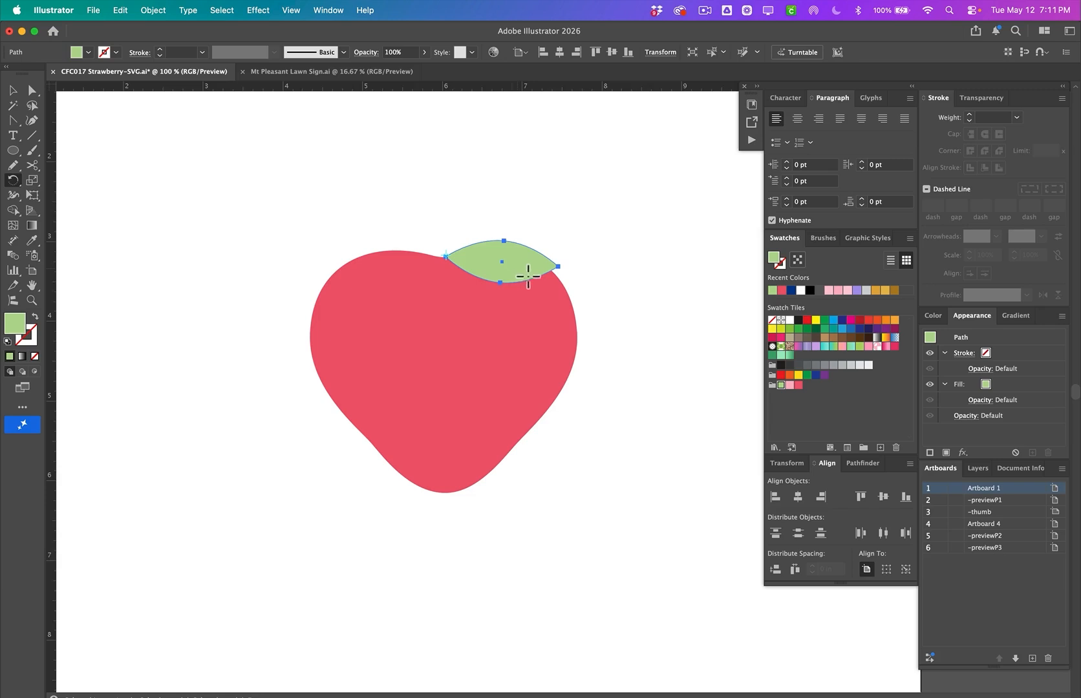
pyautogui.moveTo(520, 274)
pyautogui.mouseDown()
pyautogui.moveTo(519, 224)
pyautogui.moveTo(523, 275)
pyautogui.mouseUp()
# - Rotate four copies of the leaf around the same inner tip to form a five-leaf fan across the strawberry's top
pyautogui.moveTo(525, 268); pyautogui.dragTo(521, 282)
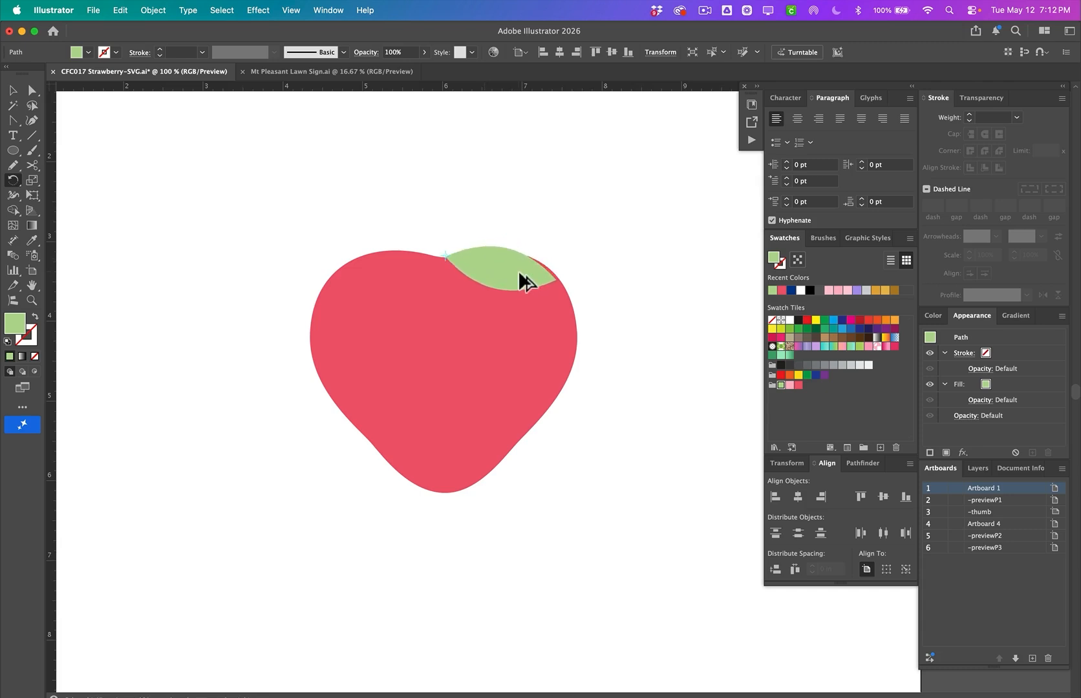
pyautogui.moveTo(520, 273); pyautogui.dragTo(515, 292)
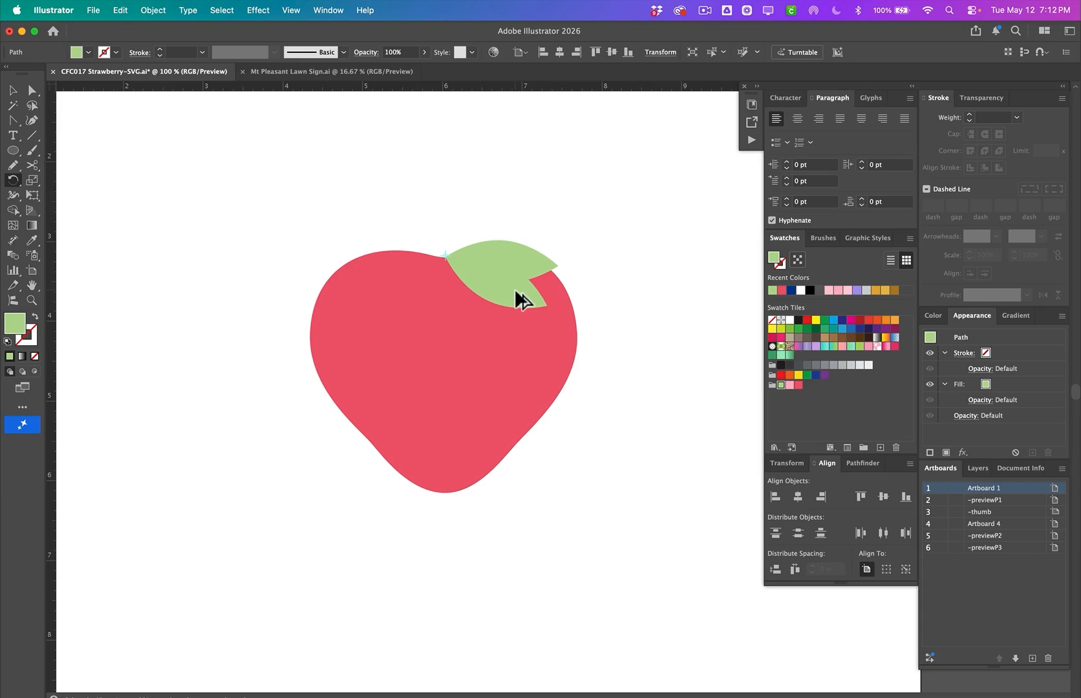
pyautogui.moveTo(515, 292); pyautogui.dragTo(514, 306)
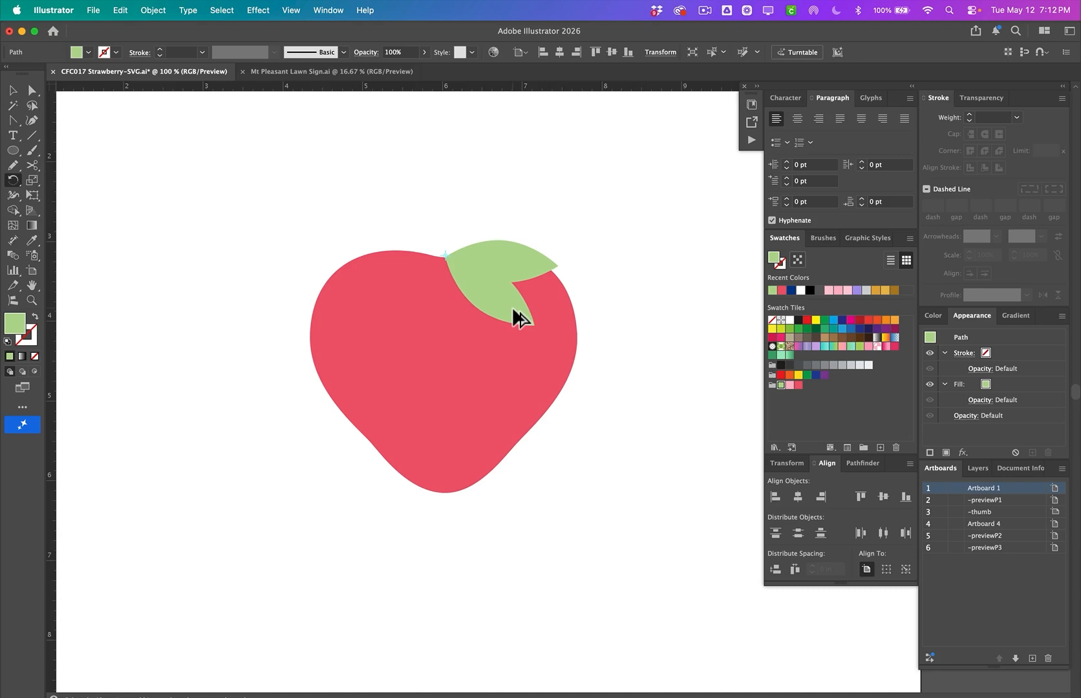
pyautogui.moveTo(514, 309); pyautogui.dragTo(397, 269)
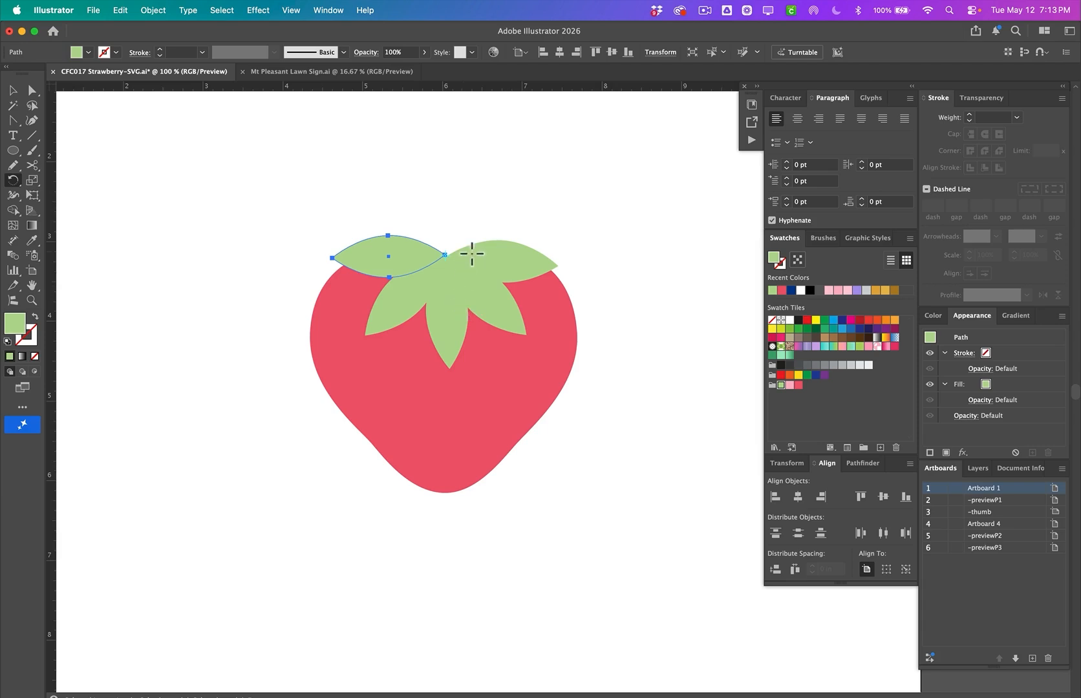
pyautogui.press('v')
pyautogui.click(481, 223)
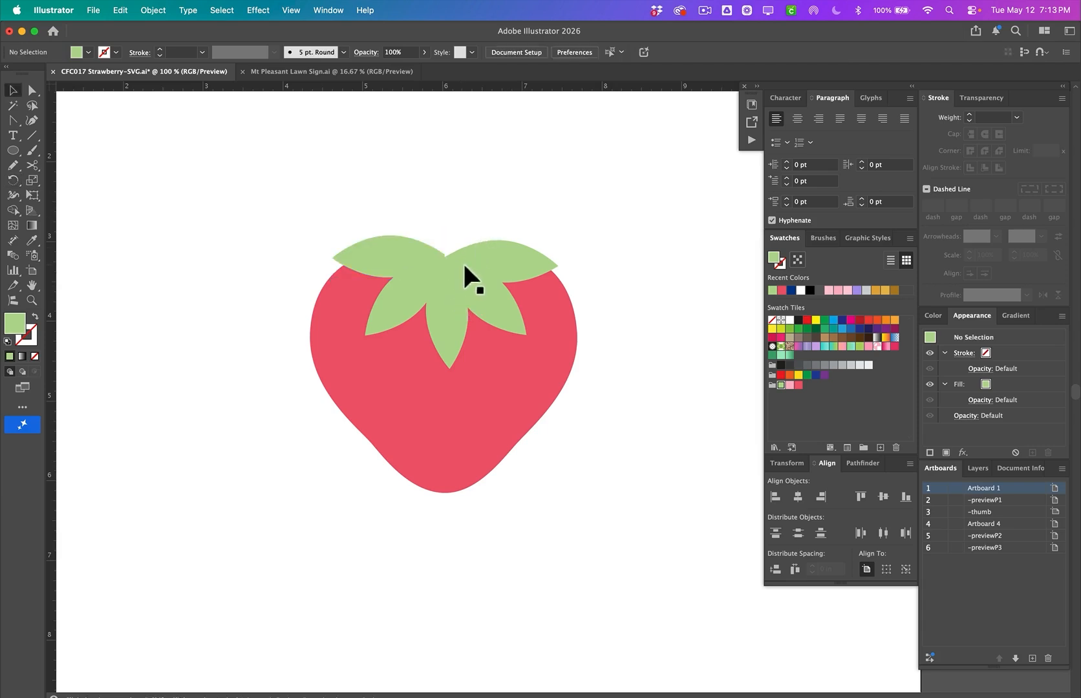
# - Shift the upper-left leaf slightly right and down so its inner tip meets the other leaves
pyautogui.scroll(2, 462, 261)
pyautogui.press('a')
pyautogui.press('v')
pyautogui.click(391, 244)
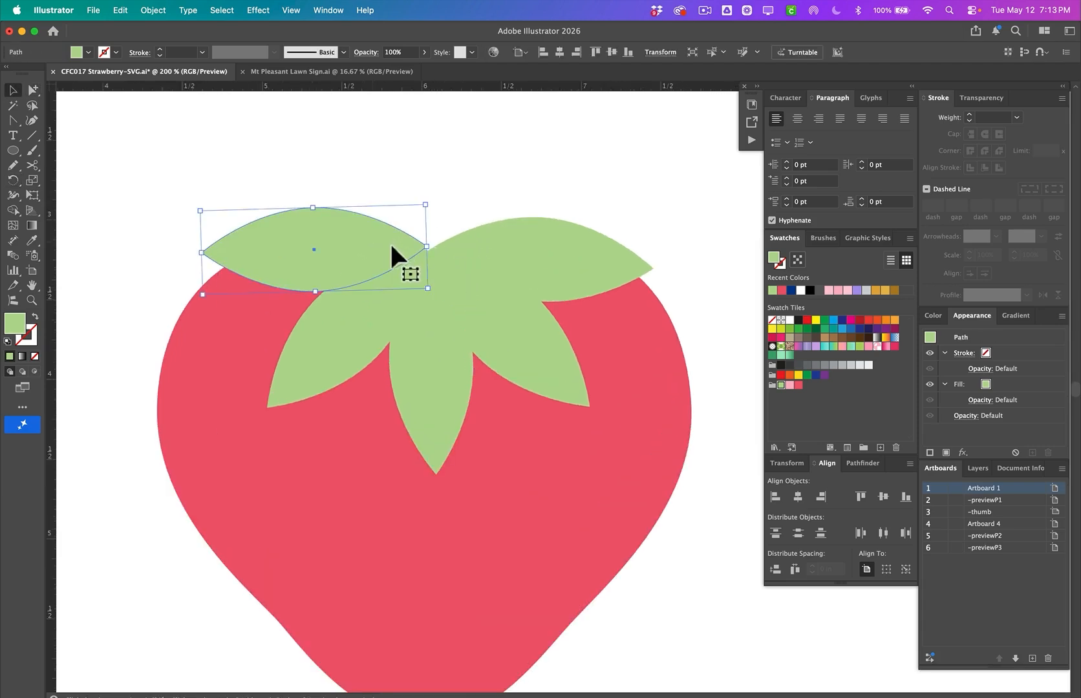
pyautogui.moveTo(390, 248); pyautogui.dragTo(398, 252)
pyautogui.click(399, 252)
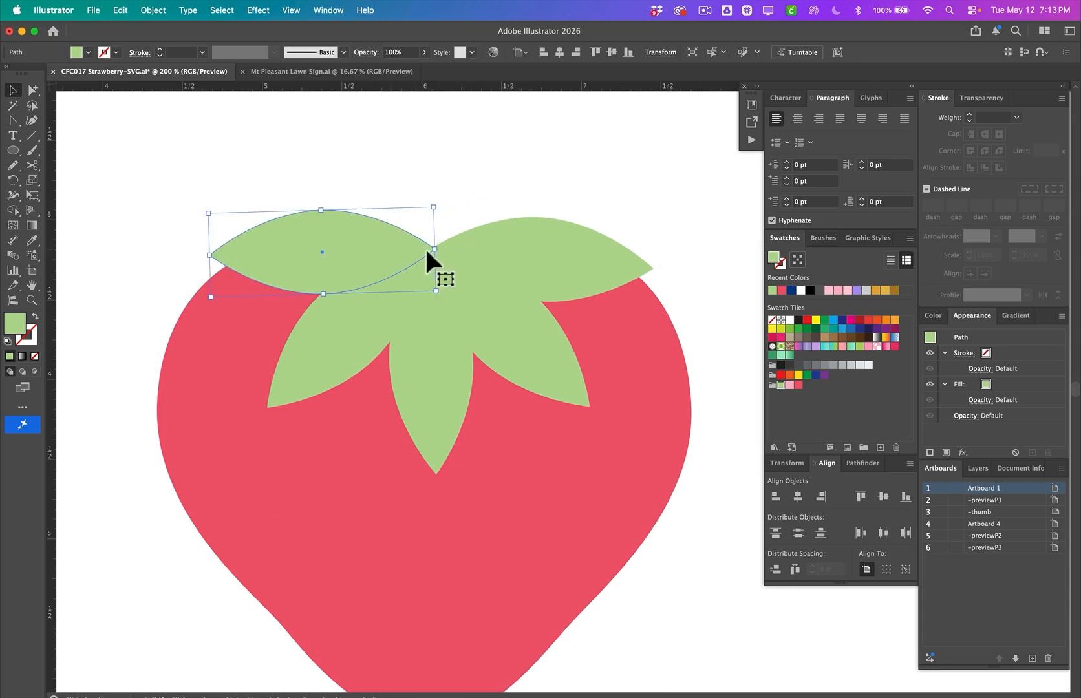
pyautogui.click(501, 166)
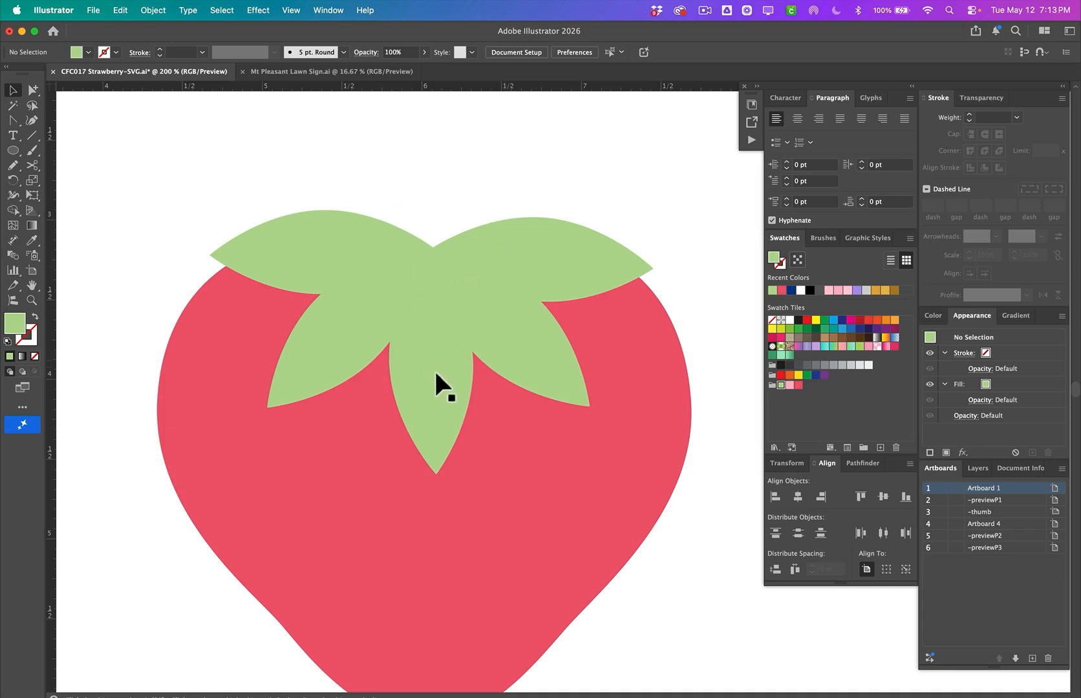
# - Bend the upper-right leaf's top edge and the lower center leaf's right edge inward near their tips into S-curves
pyautogui.hscroll(5, 441, 367)
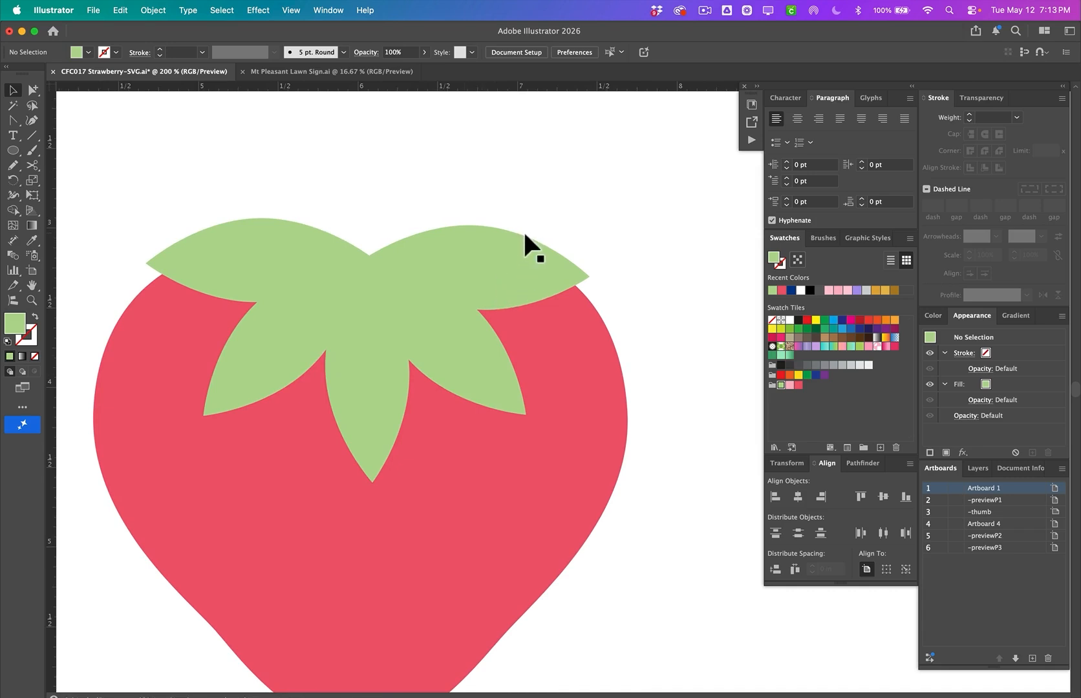
pyautogui.hotkey('shift', '`')
pyautogui.moveTo(551, 248)
pyautogui.mouseDown()
pyautogui.moveTo(536, 253)
pyautogui.moveTo(545, 271)
pyautogui.moveTo(539, 262)
pyautogui.mouseUp()
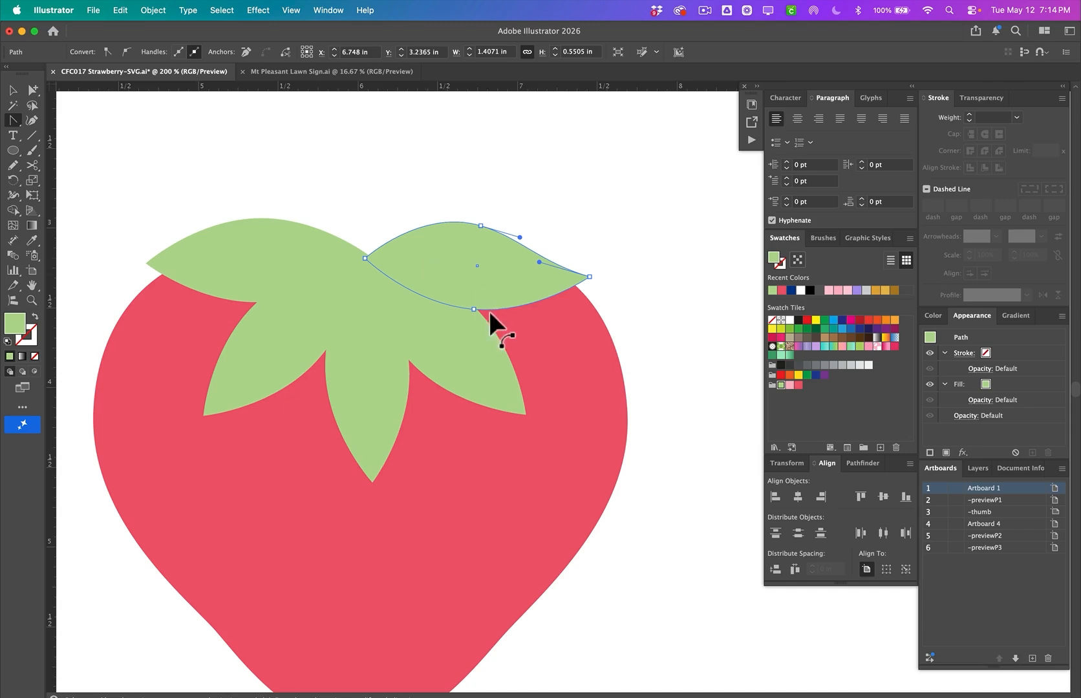
pyautogui.moveTo(394, 442); pyautogui.dragTo(371, 442)
pyautogui.click(392, 441)
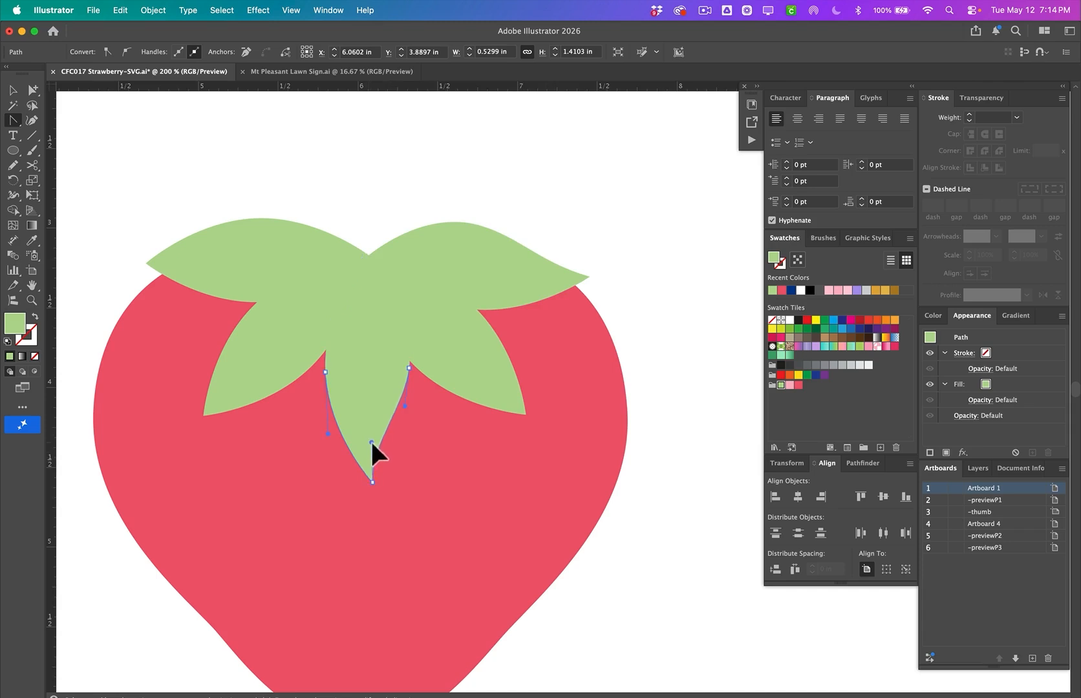
pyautogui.moveTo(404, 406); pyautogui.dragTo(411, 421)
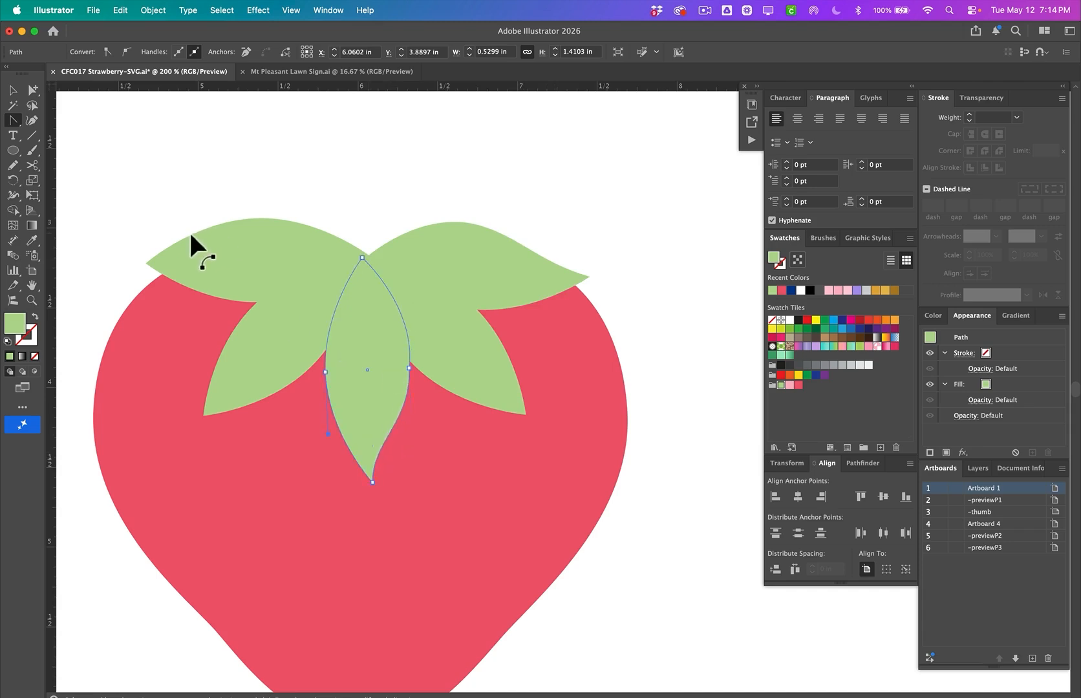
# - Curve the upper-left leaf's top edge inward near its outer tip and smooth it by adjusting the top anchor and its handles
pyautogui.moveTo(191, 233); pyautogui.dragTo(176, 268)
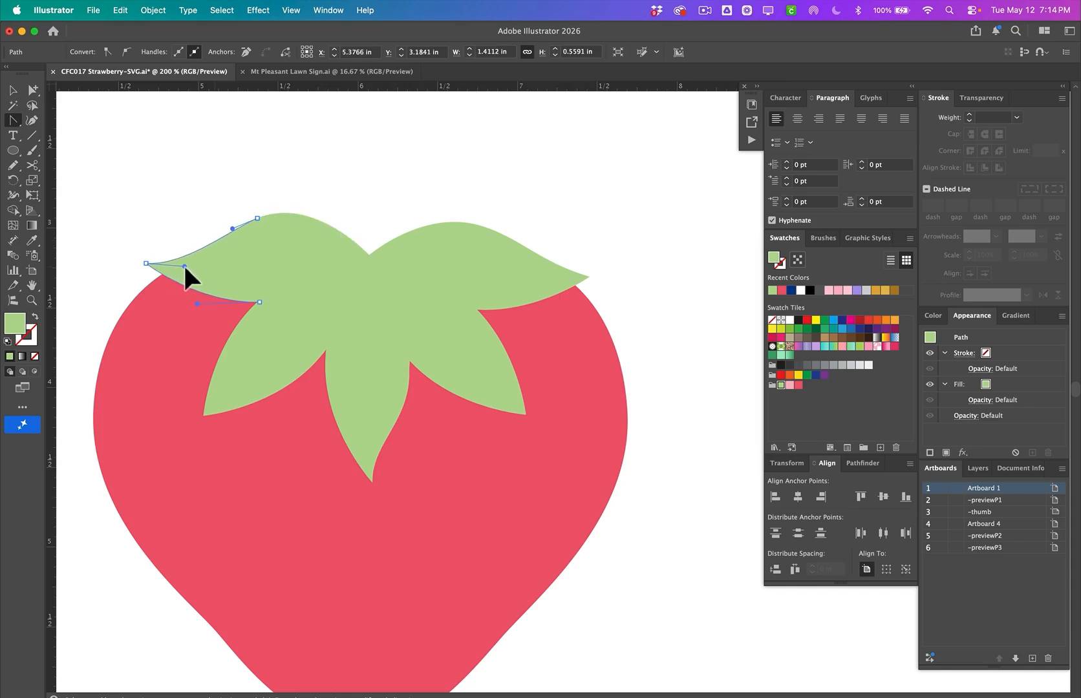
pyautogui.moveTo(197, 259); pyautogui.dragTo(205, 234)
pyautogui.moveTo(314, 195); pyautogui.dragTo(315, 203)
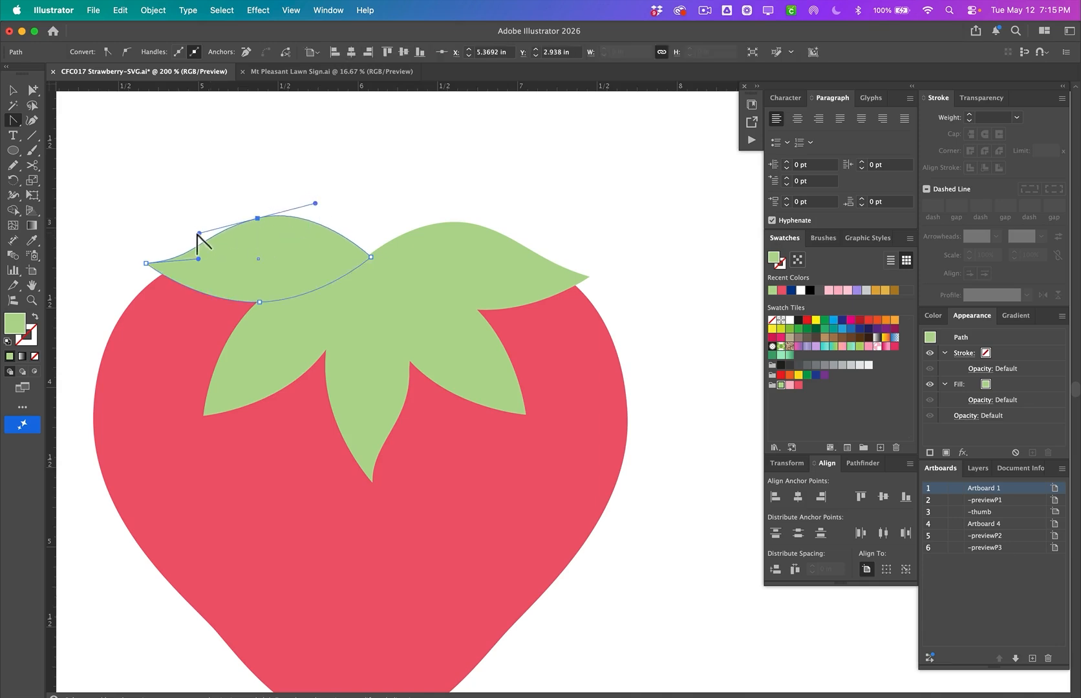
pyautogui.moveTo(199, 234); pyautogui.dragTo(213, 230)
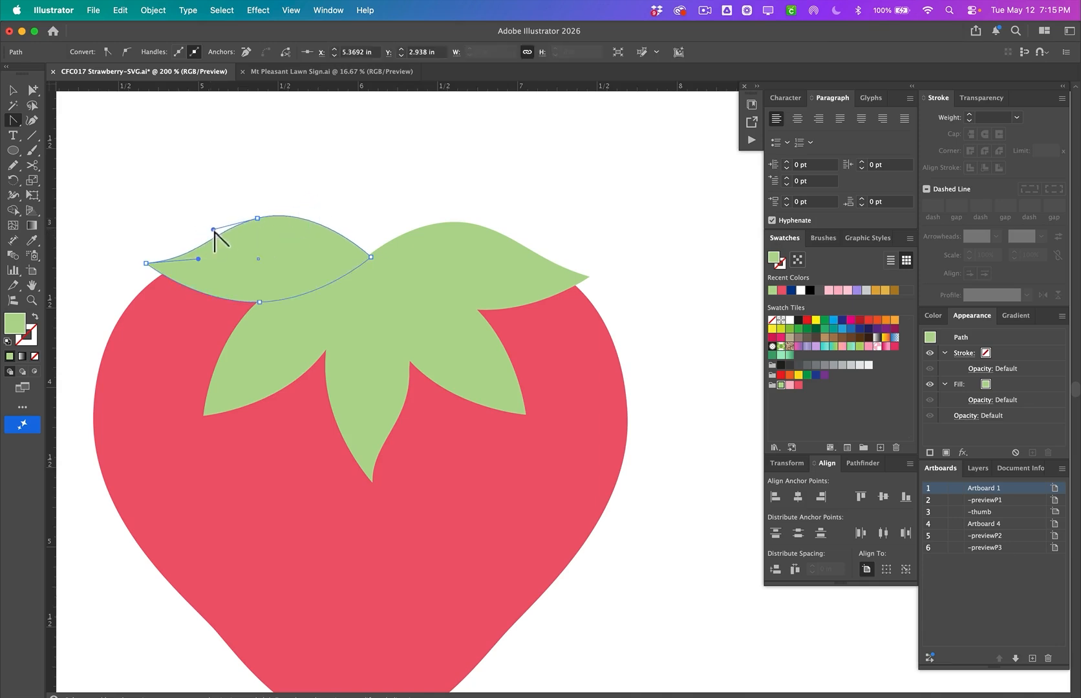
pyautogui.click(257, 218)
pyautogui.moveTo(257, 217); pyautogui.dragTo(323, 205)
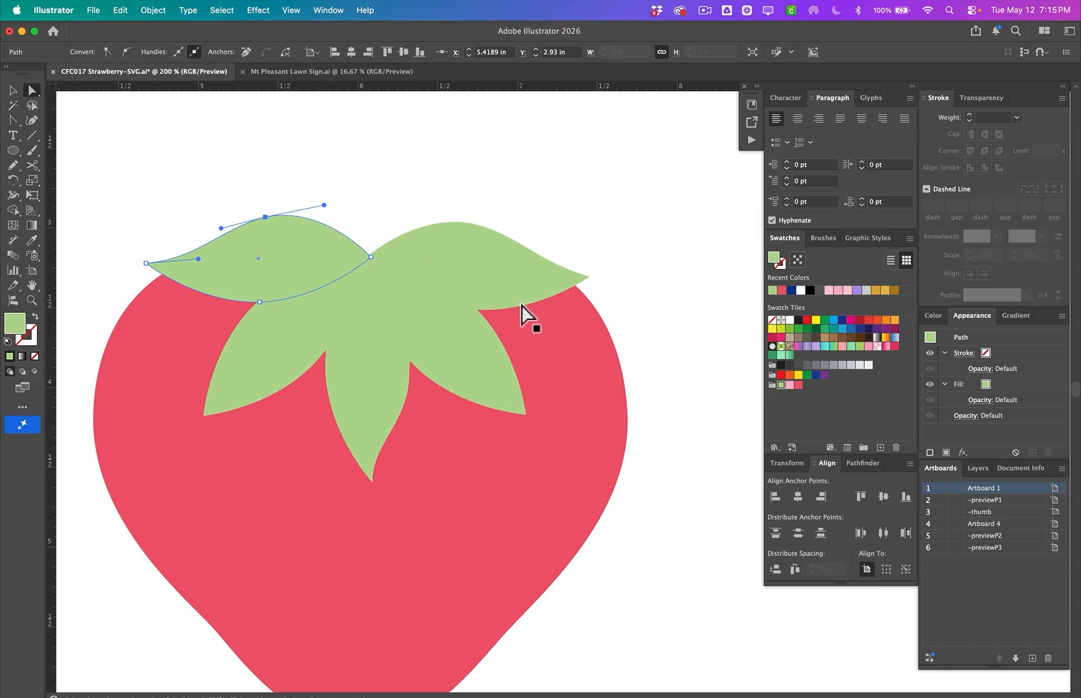
pyautogui.click(539, 245)
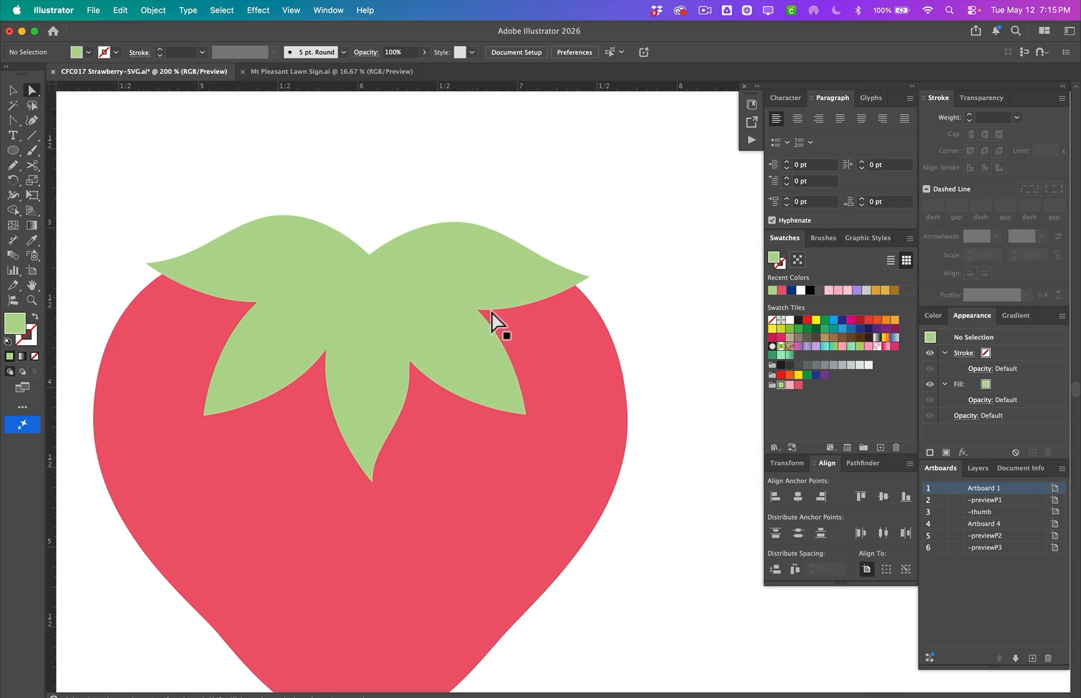
# - Select all five green leaves and unite them into a single shape
pyautogui.scroll(-1, 489, 349)
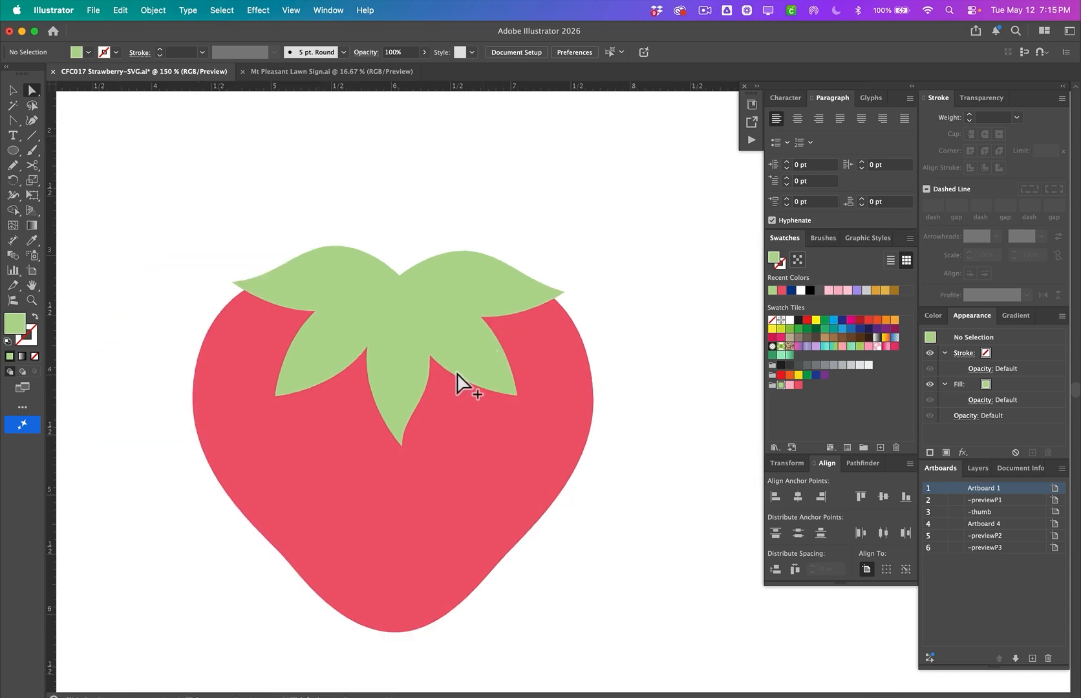
pyautogui.click(335, 284)
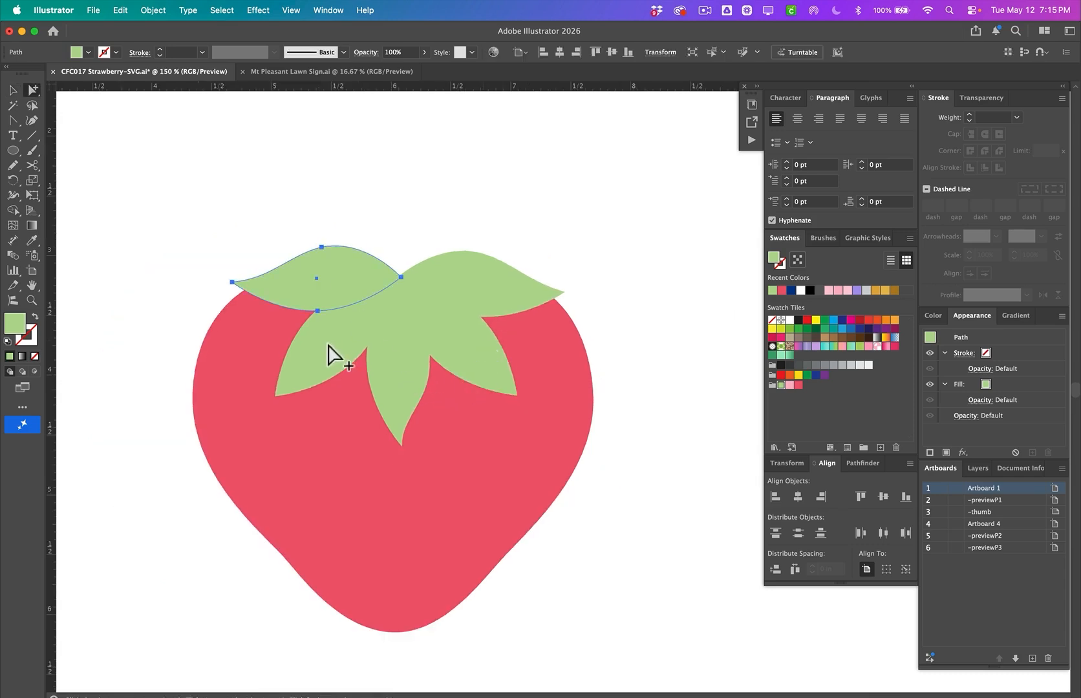
pyautogui.keyDown('shift'); pyautogui.click(328, 343); pyautogui.keyUp('shift')
pyautogui.keyDown('shift'); pyautogui.click(404, 380); pyautogui.keyUp('shift')
pyautogui.keyDown('shift'); pyautogui.click(466, 363); pyautogui.keyUp('shift')
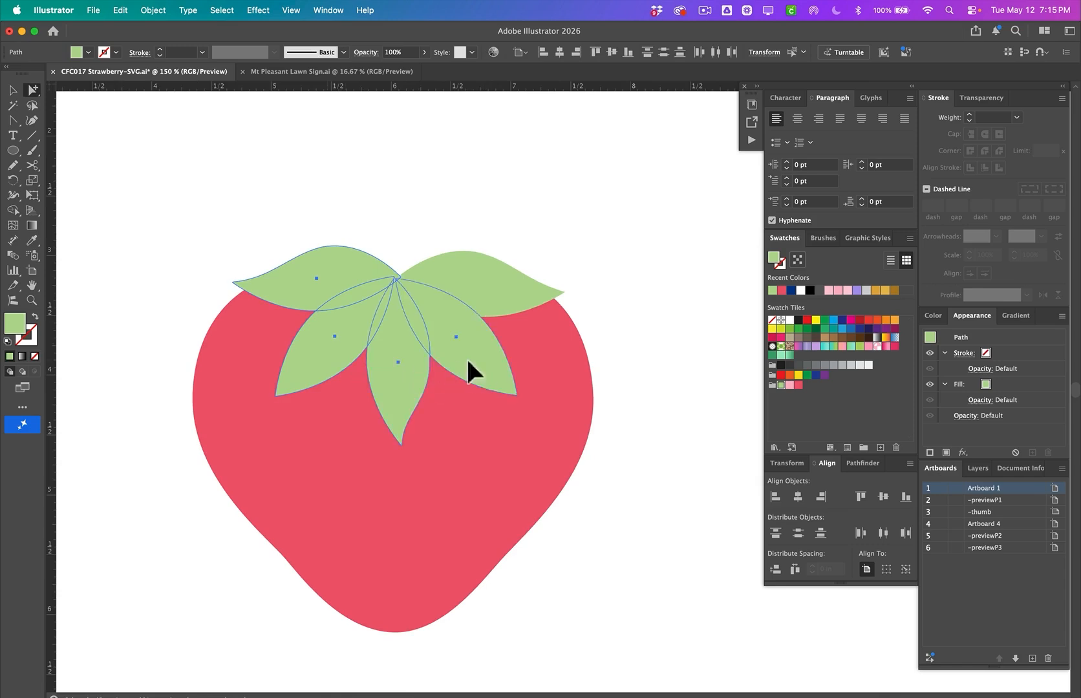
pyautogui.keyDown('shift'); pyautogui.click(503, 312); pyautogui.keyUp('shift')
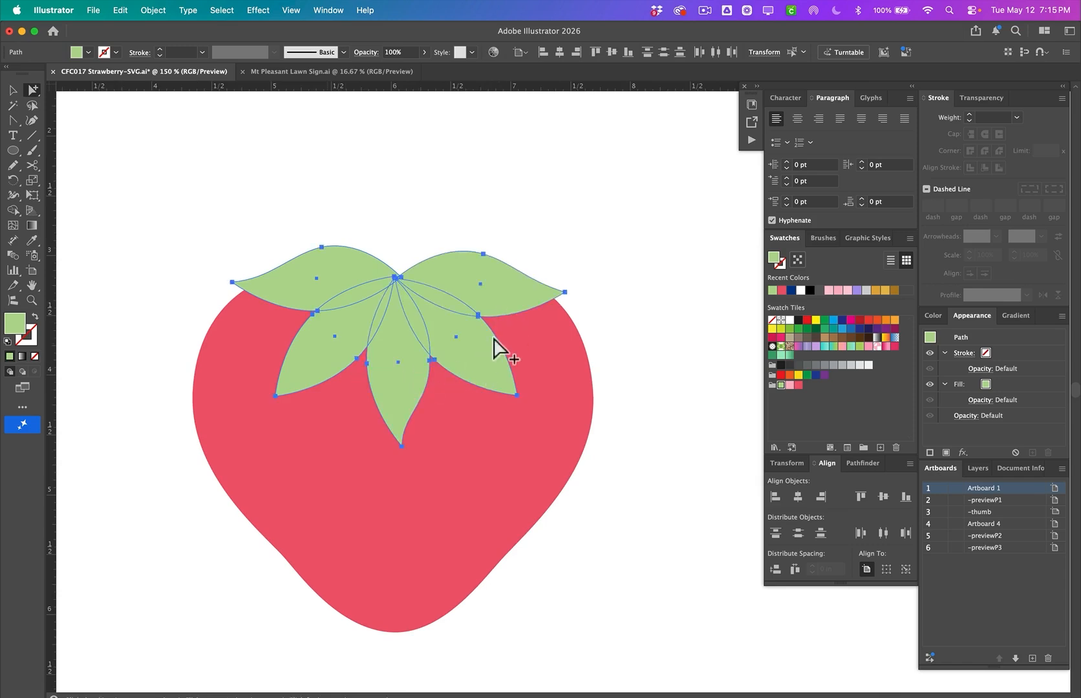
pyautogui.click(860, 465)
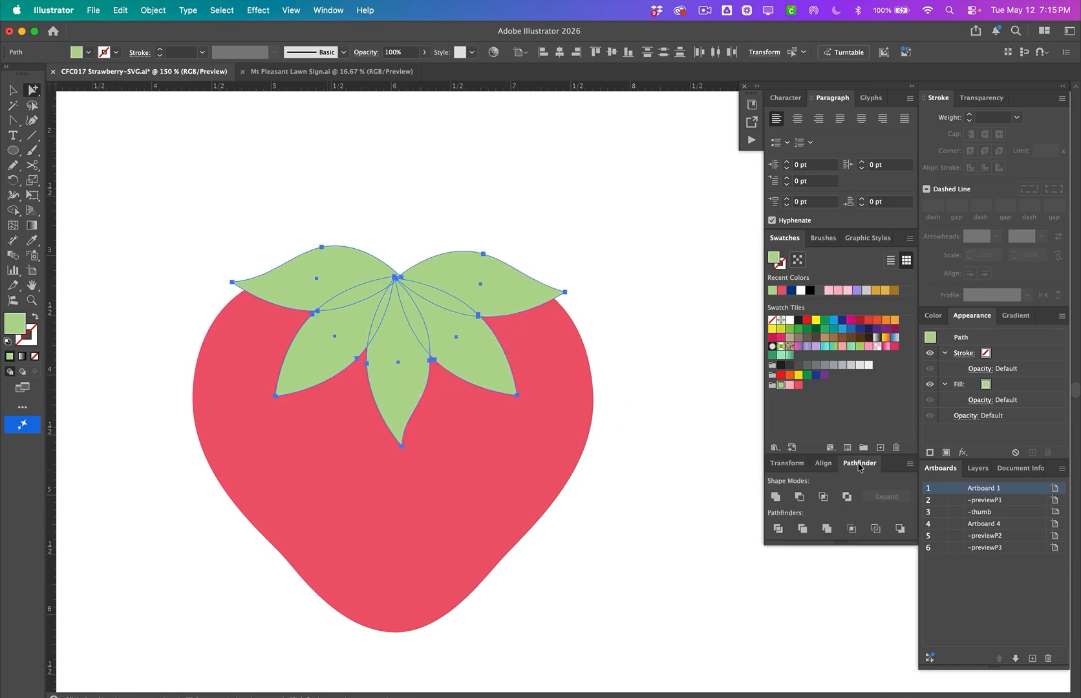
pyautogui.click(779, 501)
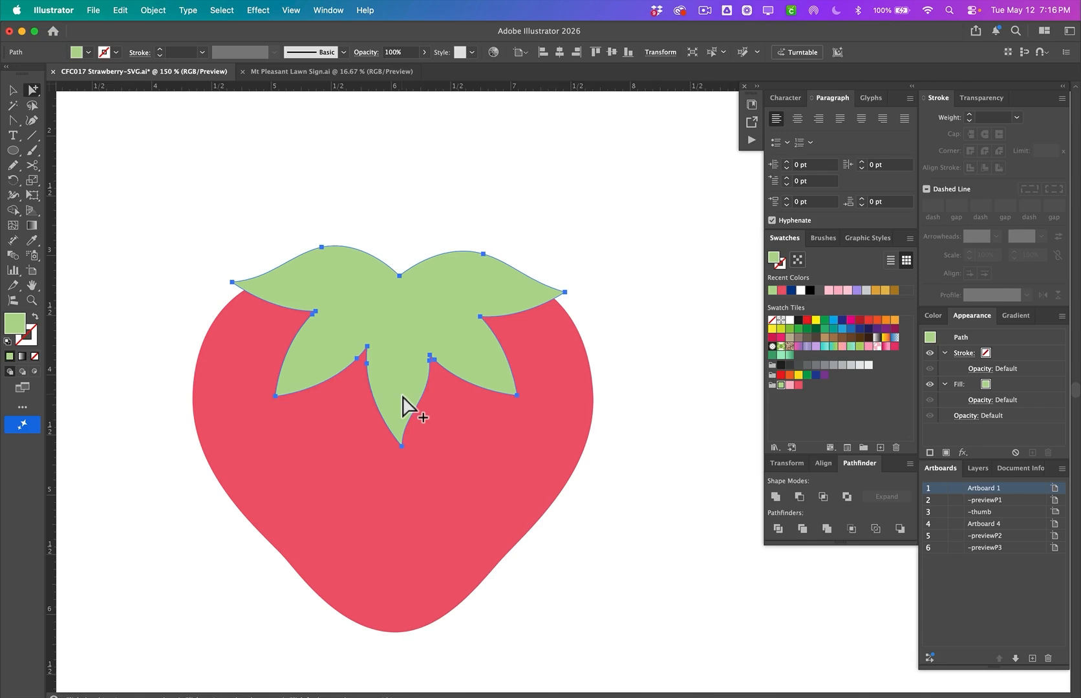
# - Undo the union to compare the separate overlapping leaves, and unite the five leaves again
pyautogui.press('super+z')
pyautogui.press('super+shift+z')
pyautogui.press('super+z')
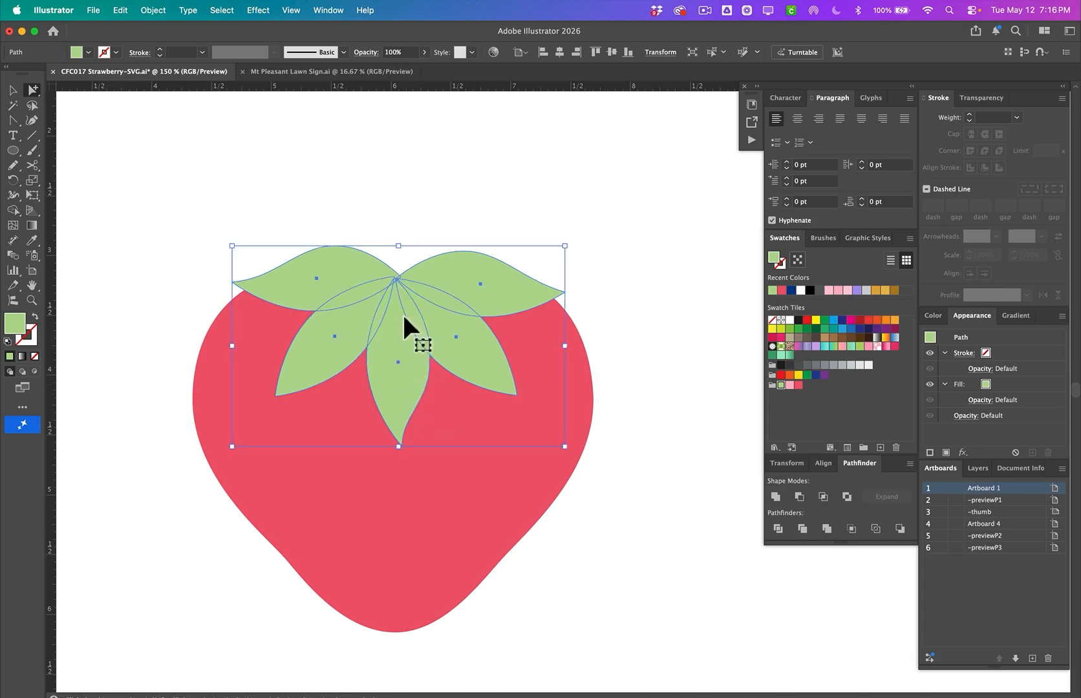
pyautogui.click(403, 316)
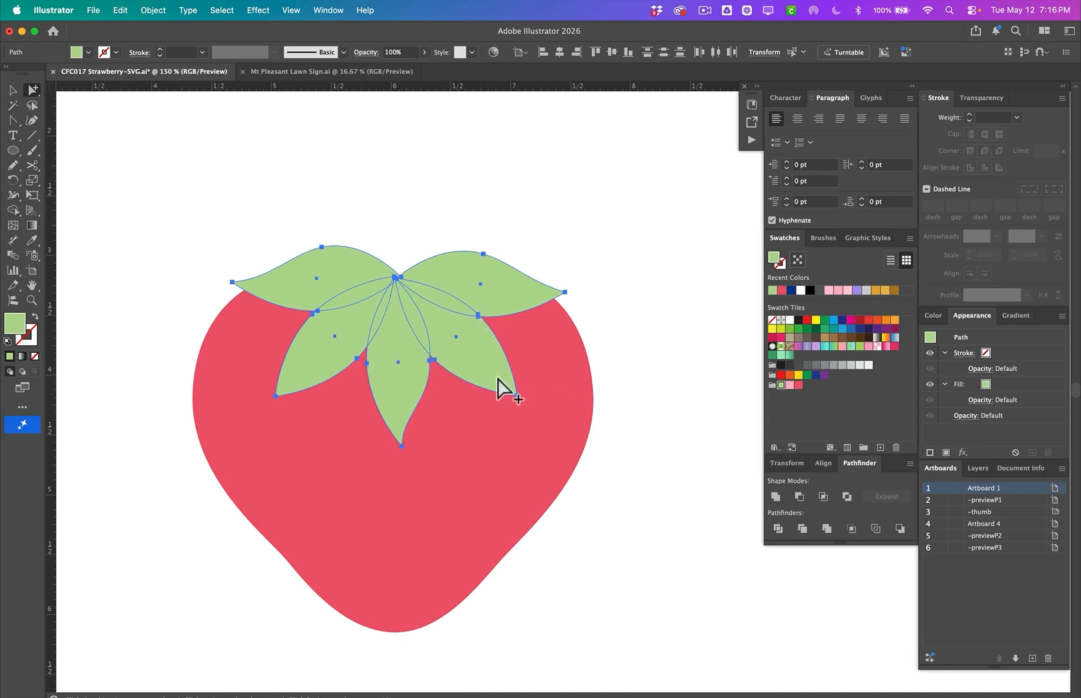
pyautogui.click(775, 497)
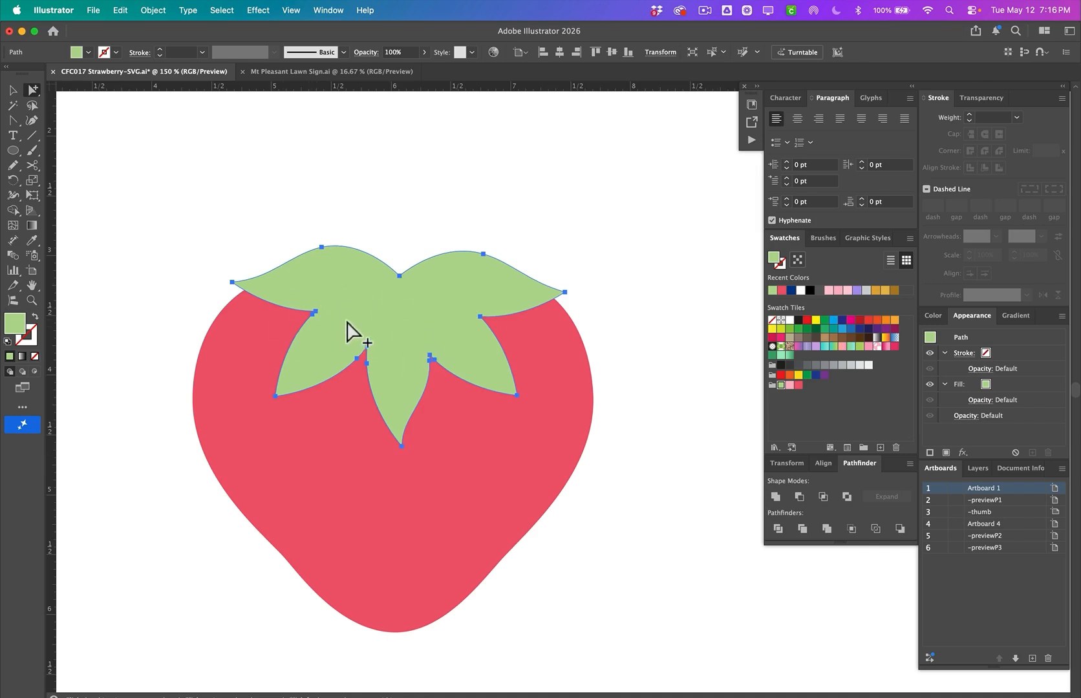
pyautogui.click(407, 196)
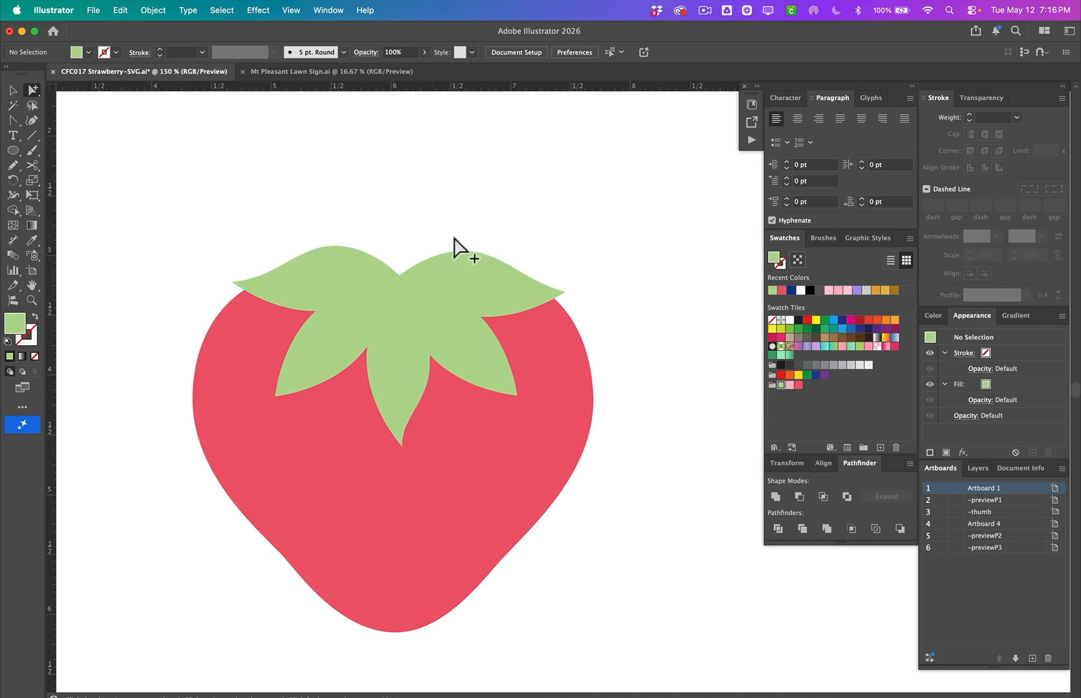
# - Draw a curved, unfilled green stem path with the Pen tool, running from above the strawberry down into the center of the leaves
pyautogui.press('p')
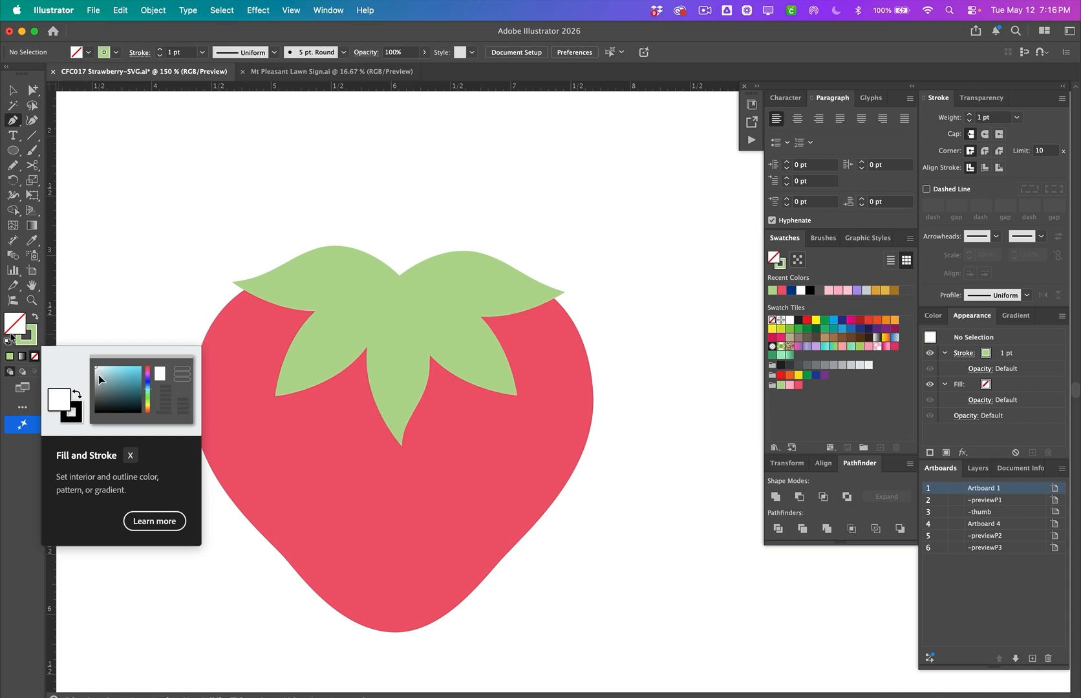
pyautogui.click(27, 342)
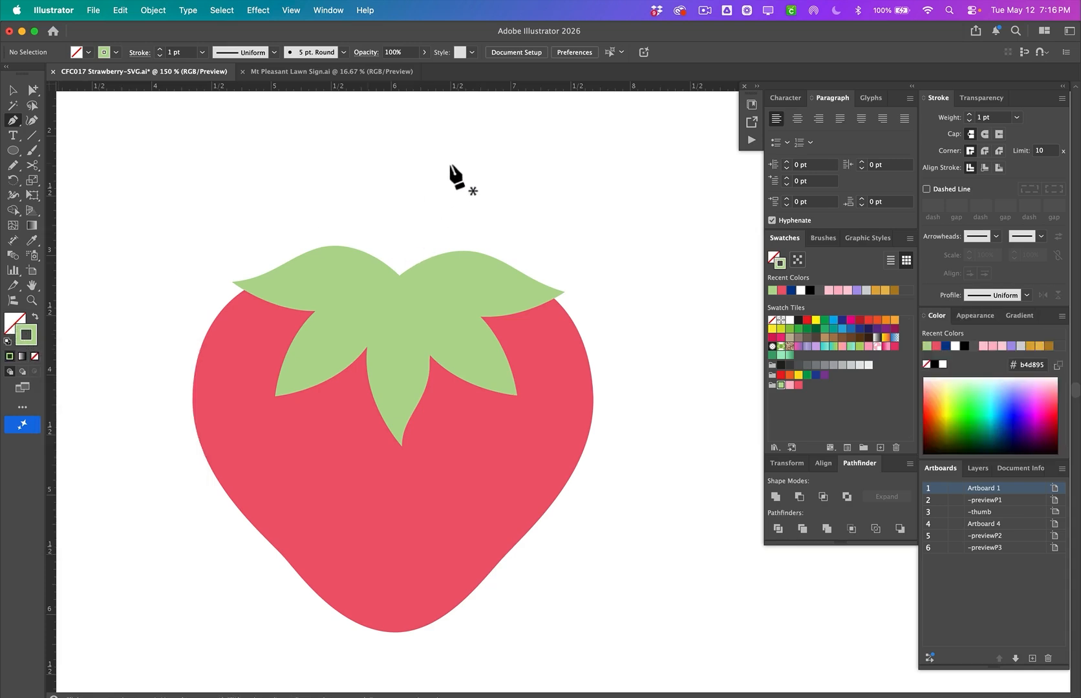
pyautogui.hscroll(-2, 454, 174)
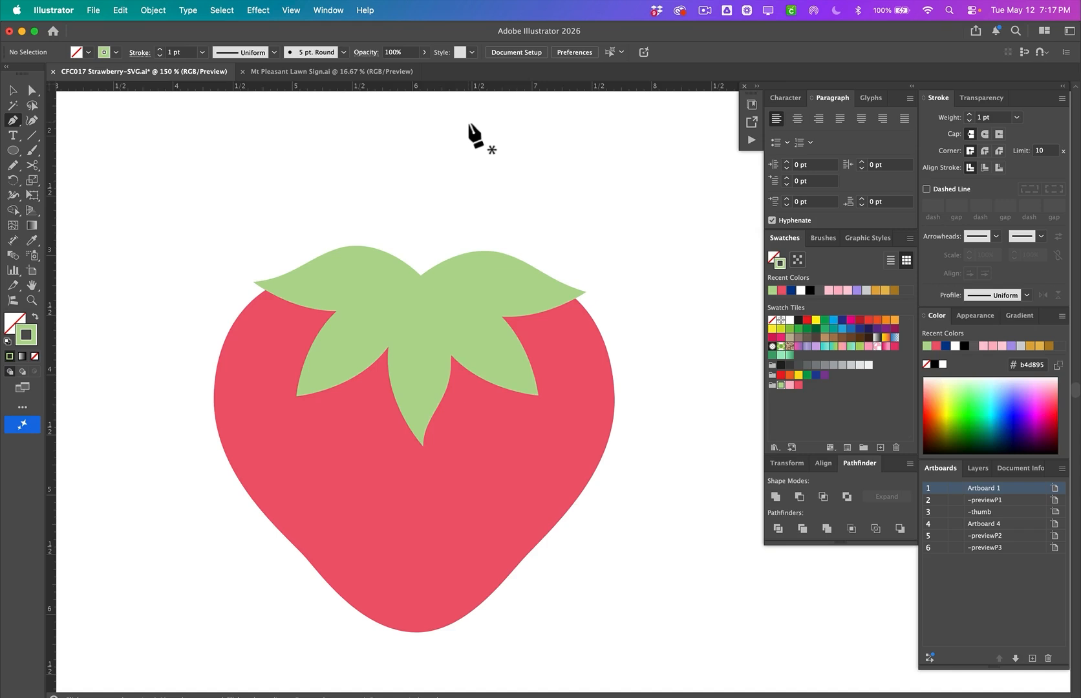
pyautogui.moveTo(464, 128); pyautogui.dragTo(400, 182)
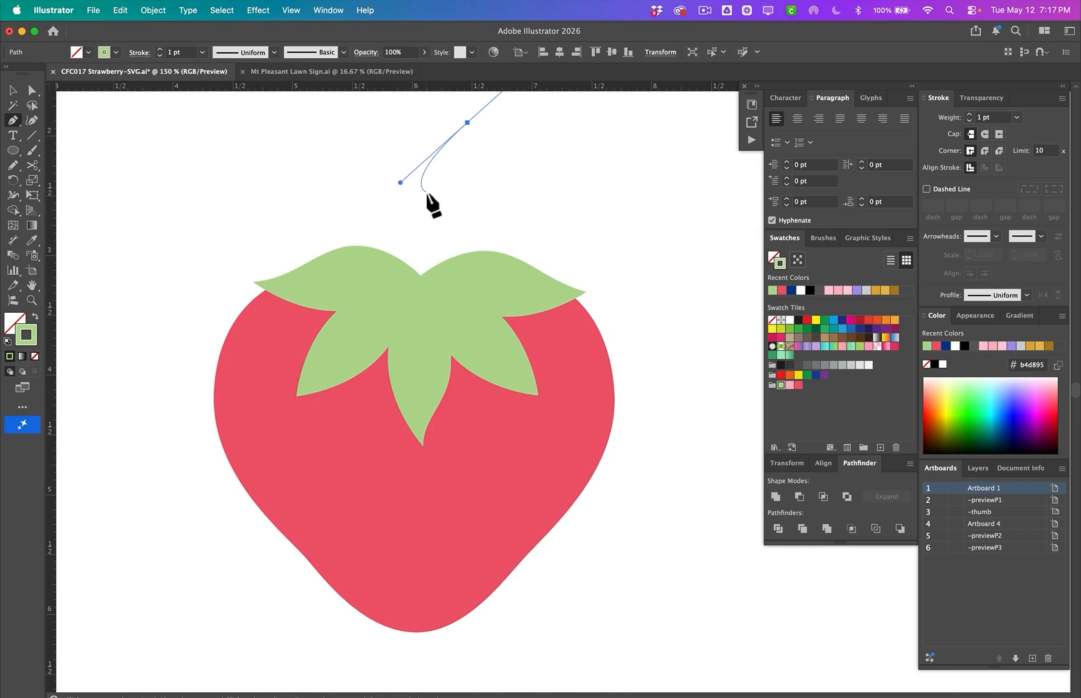
pyautogui.click(426, 301)
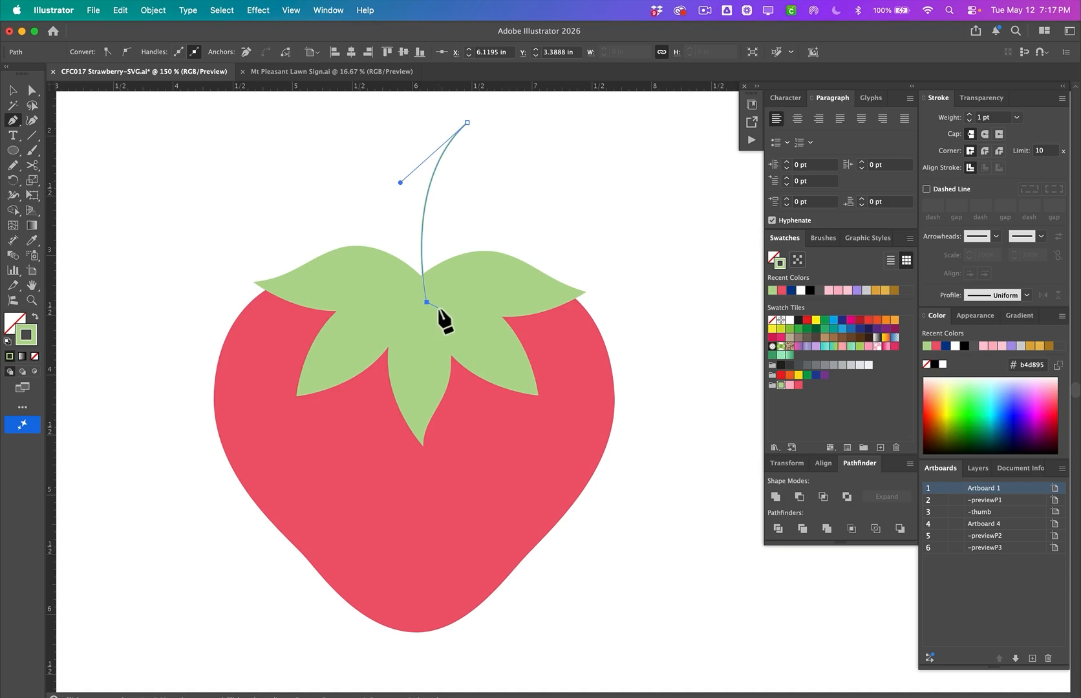
# - Move the stem's base anchor slightly down and left, and adjust the top anchor's handle to smooth the curve
pyautogui.press('a')
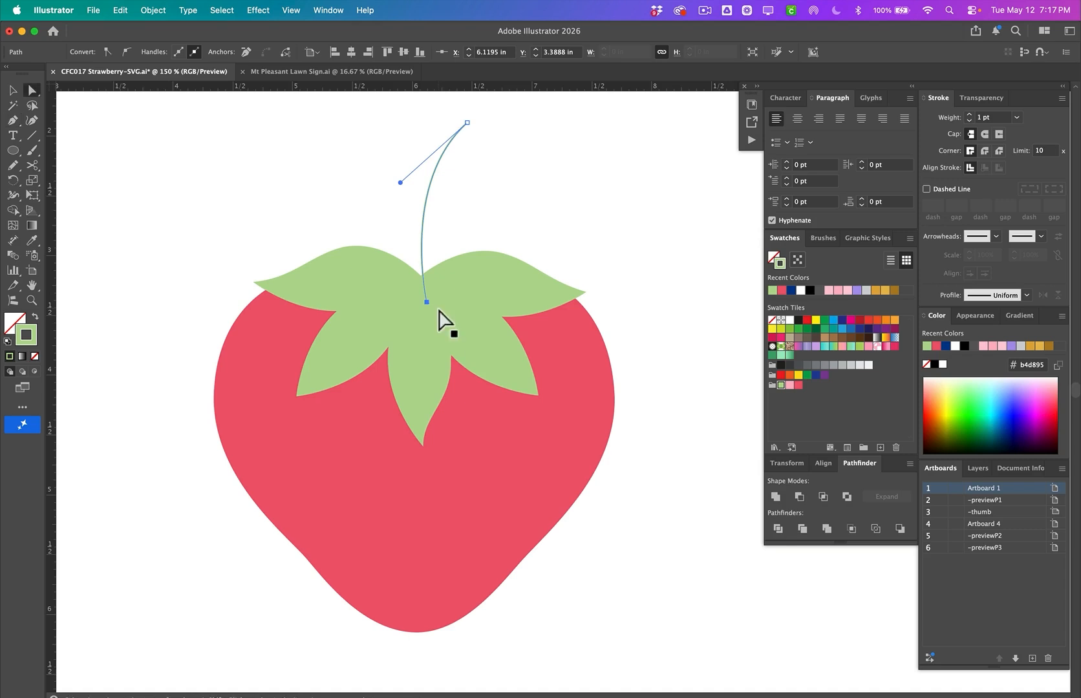
pyautogui.click(452, 242)
pyautogui.click(423, 271)
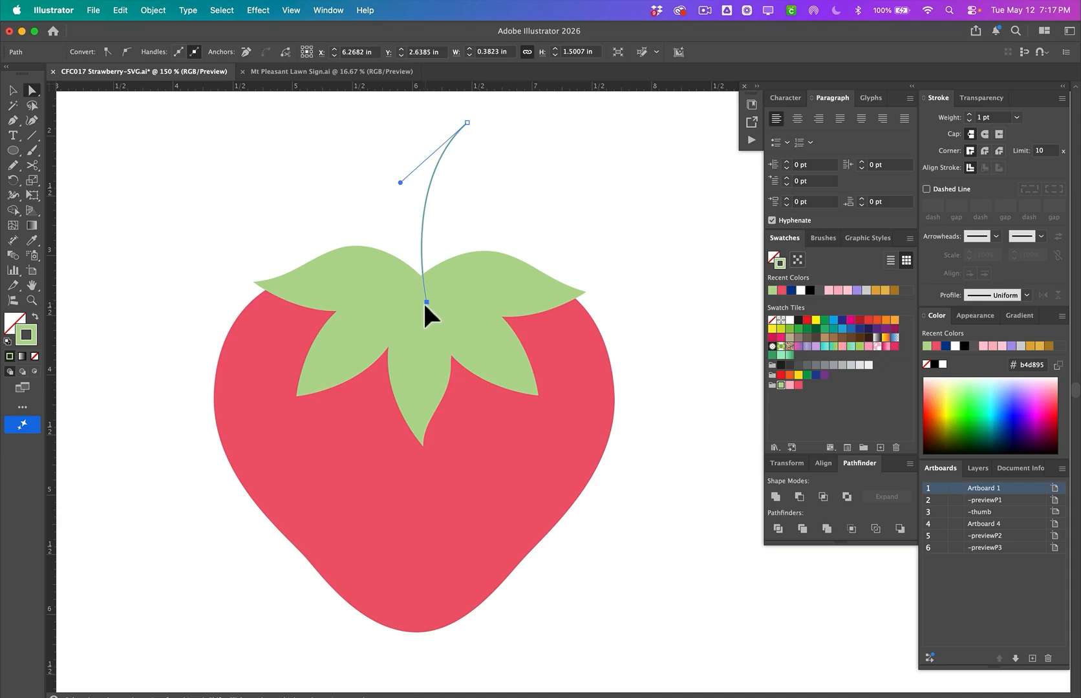
pyautogui.moveTo(425, 304); pyautogui.dragTo(422, 308)
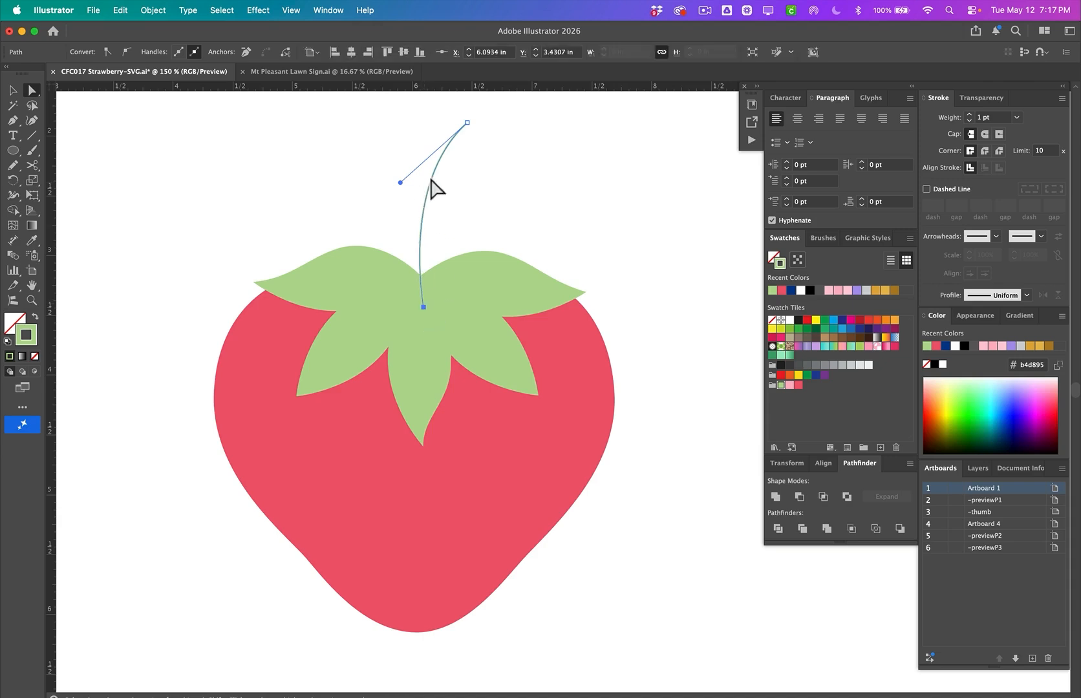
pyautogui.moveTo(400, 182); pyautogui.dragTo(392, 202)
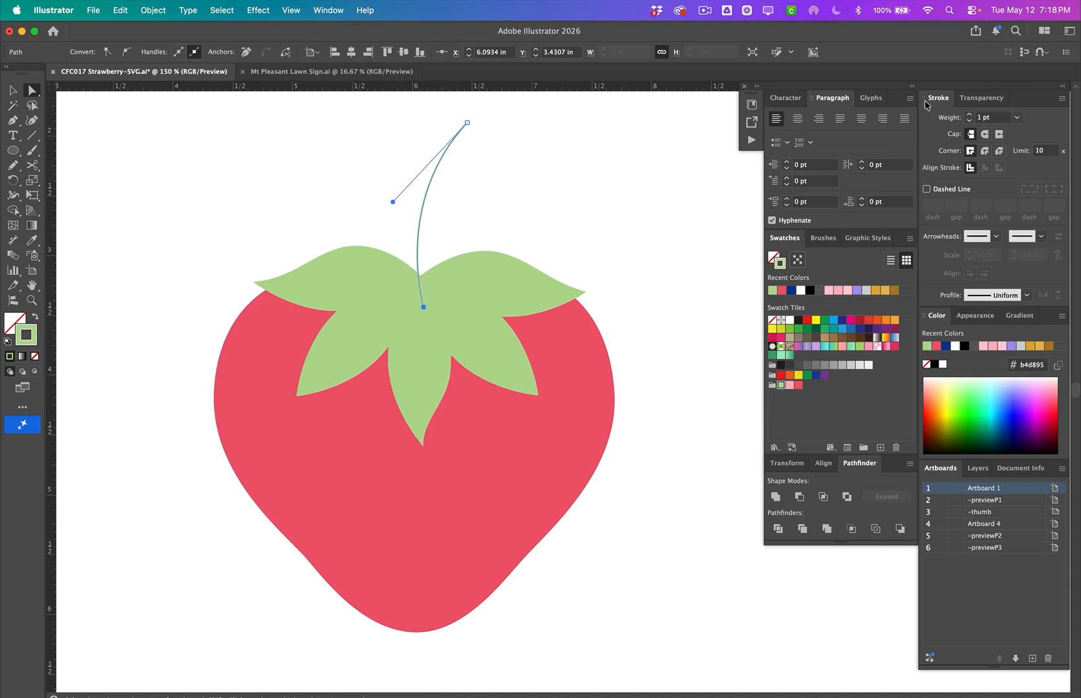
# - Set the stem's stroke weight to 12 pt
pyautogui.click(1016, 117)
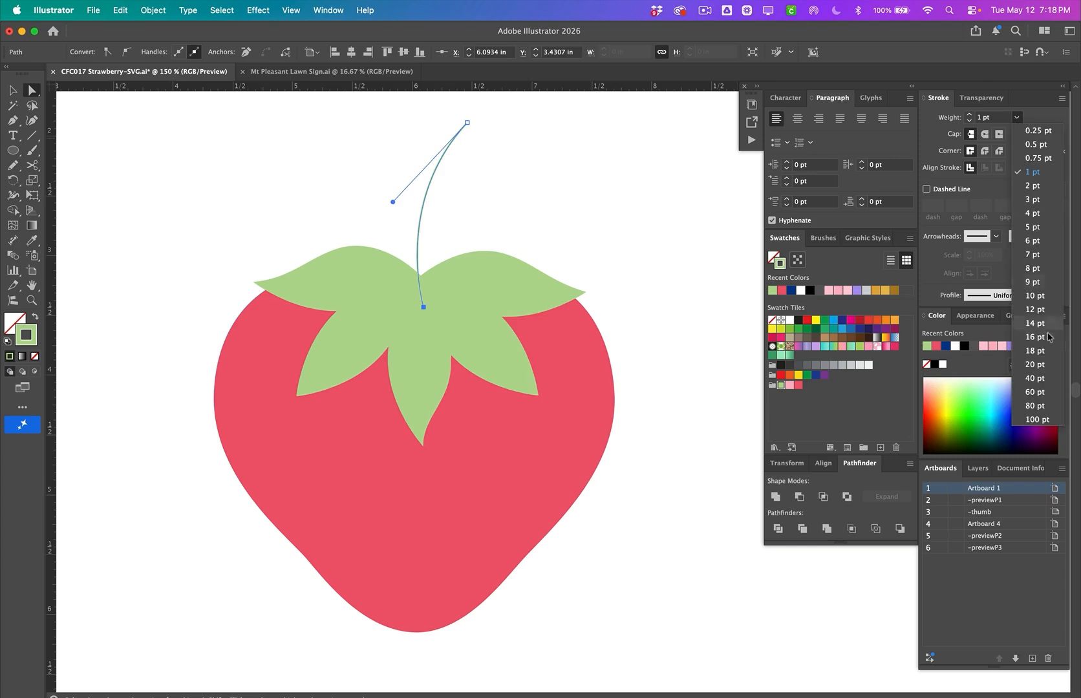
pyautogui.click(1036, 310)
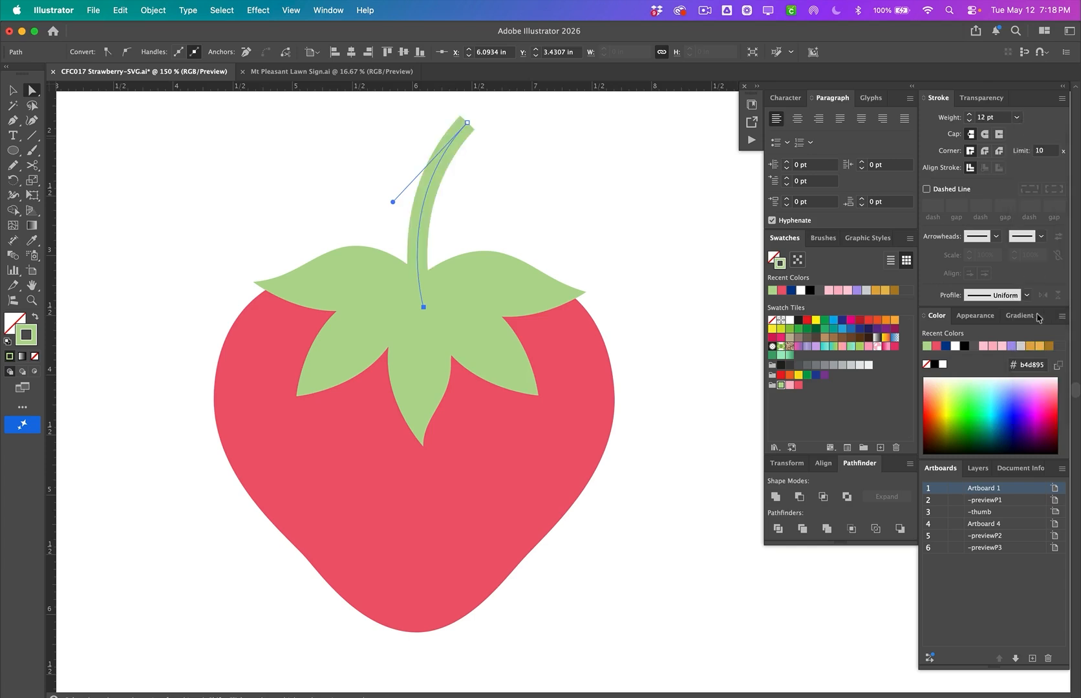
pyautogui.click(483, 181)
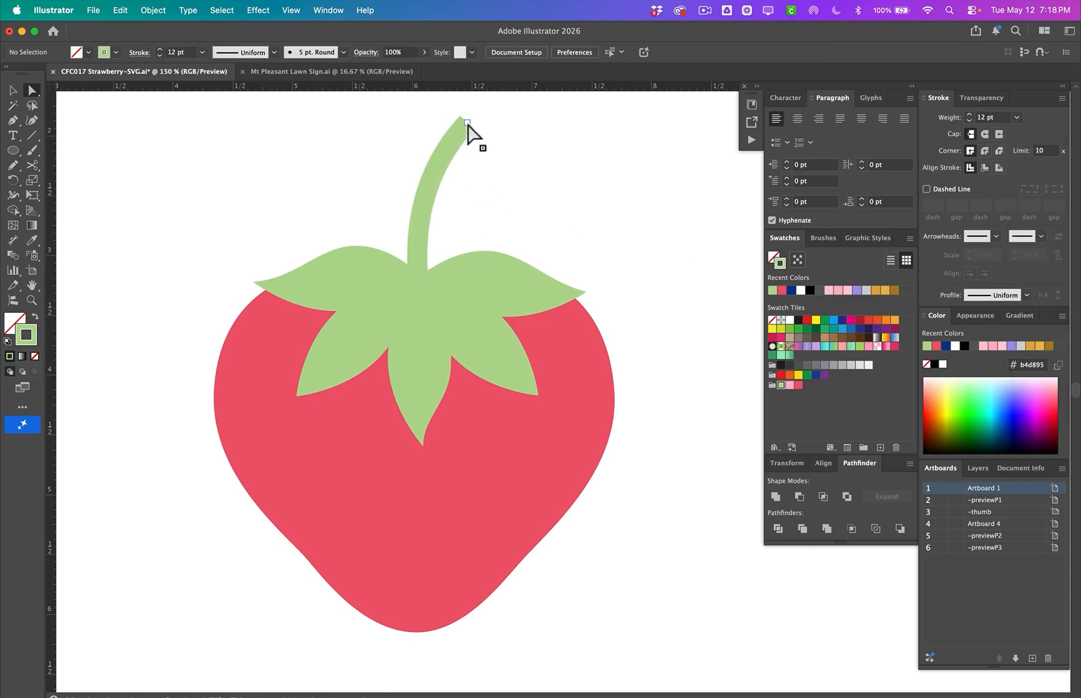
# - Shift the stem's tip to the right with a fuller curve, and give its stroke round caps
pyautogui.moveTo(468, 122); pyautogui.dragTo(486, 120)
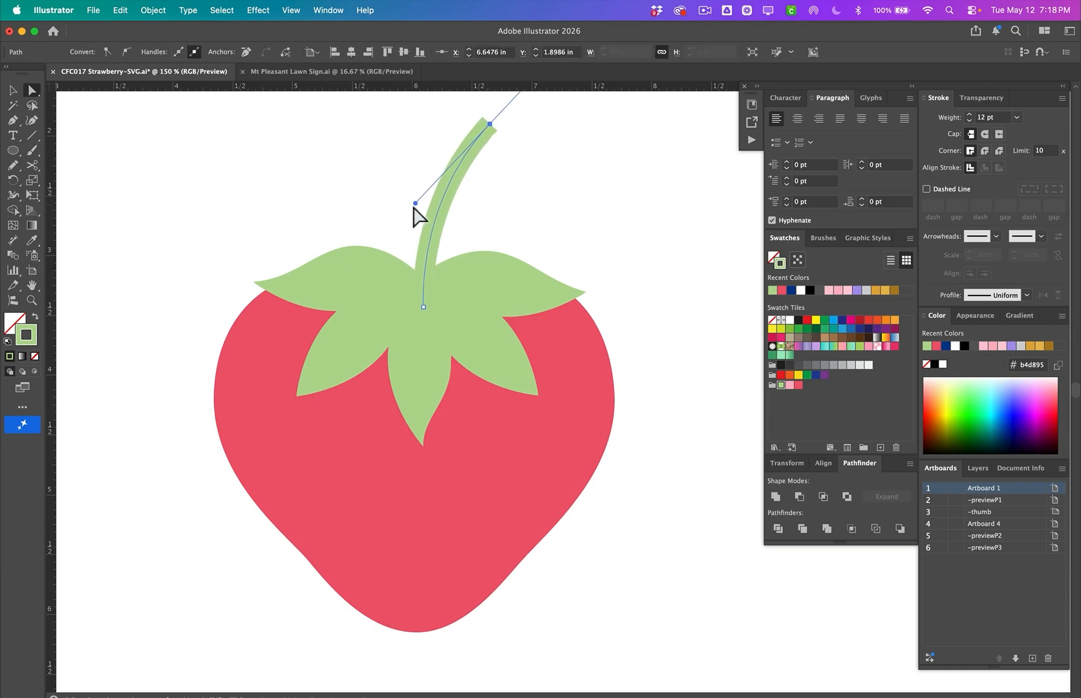
pyautogui.moveTo(415, 203); pyautogui.dragTo(395, 207)
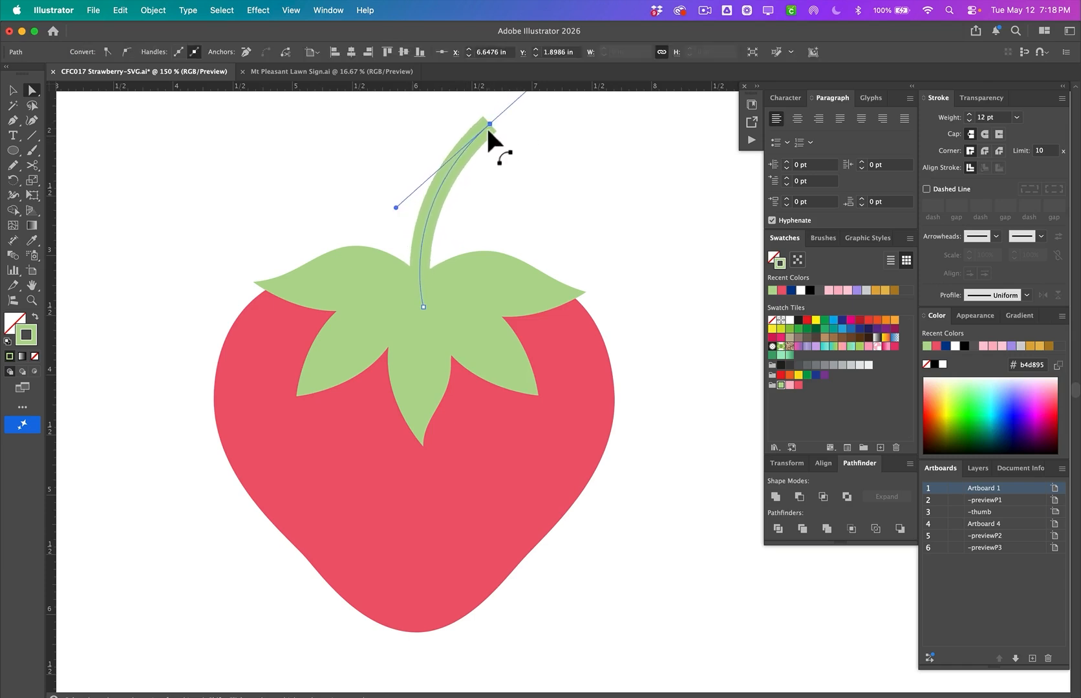
pyautogui.click(984, 139)
pyautogui.click(328, 10)
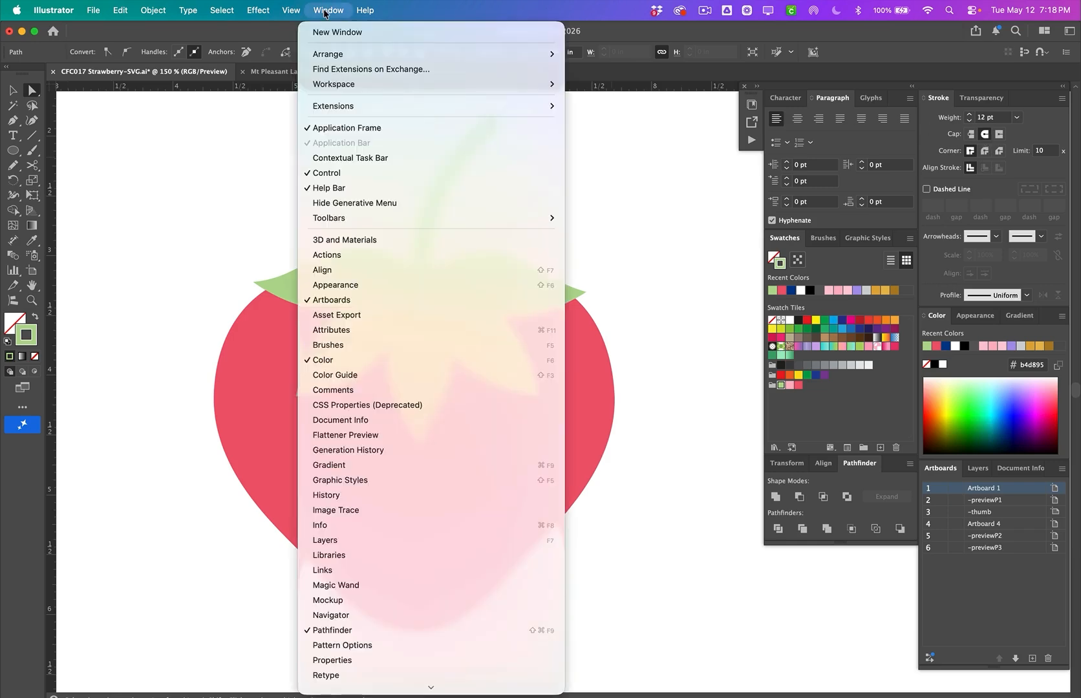
pyautogui.scroll(-3, 406, 277)
pyautogui.scroll(-5, 407, 285)
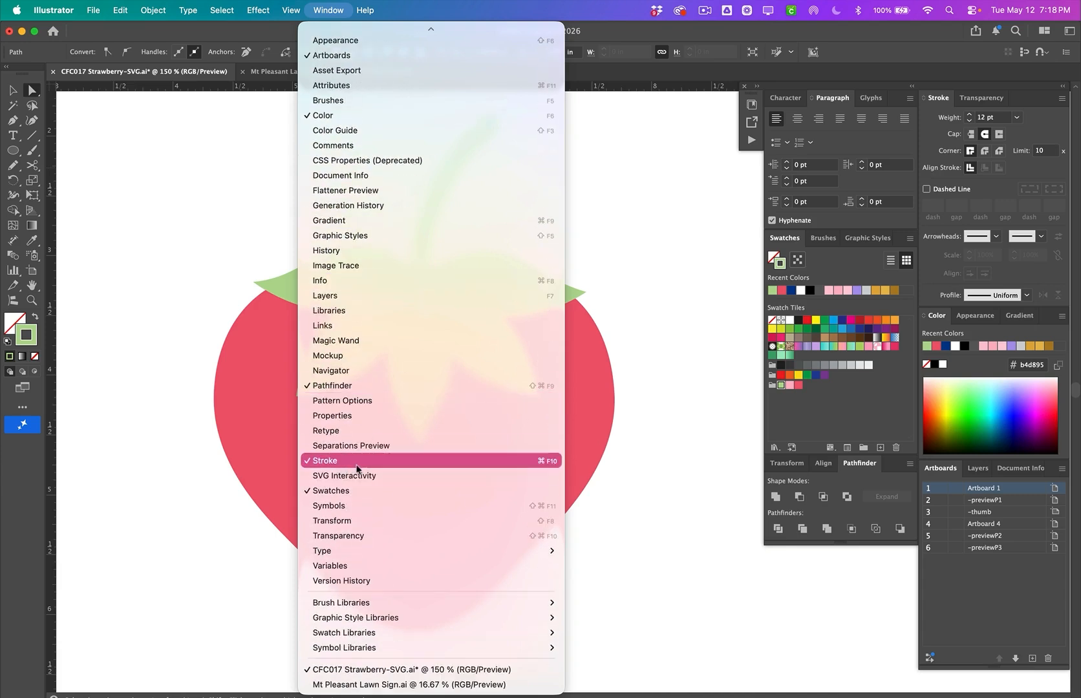
pyautogui.click(647, 446)
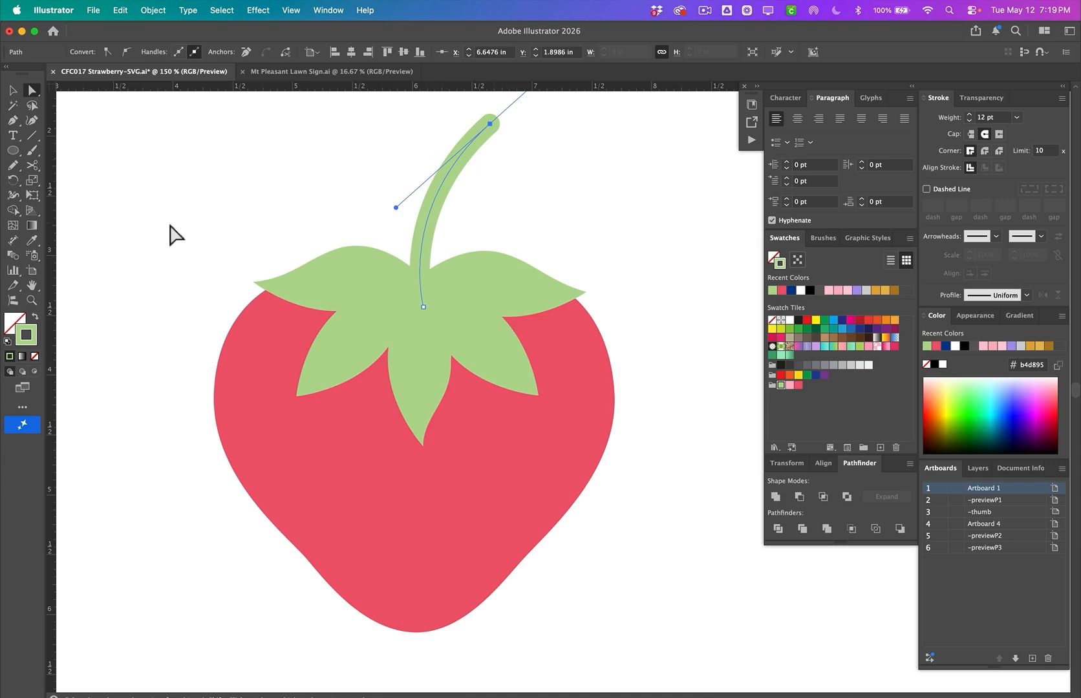
# - Widen the stem's upper end to about 24.7 pt with the Width tool so it tapers toward the leaves
pyautogui.rightClick(11, 197)
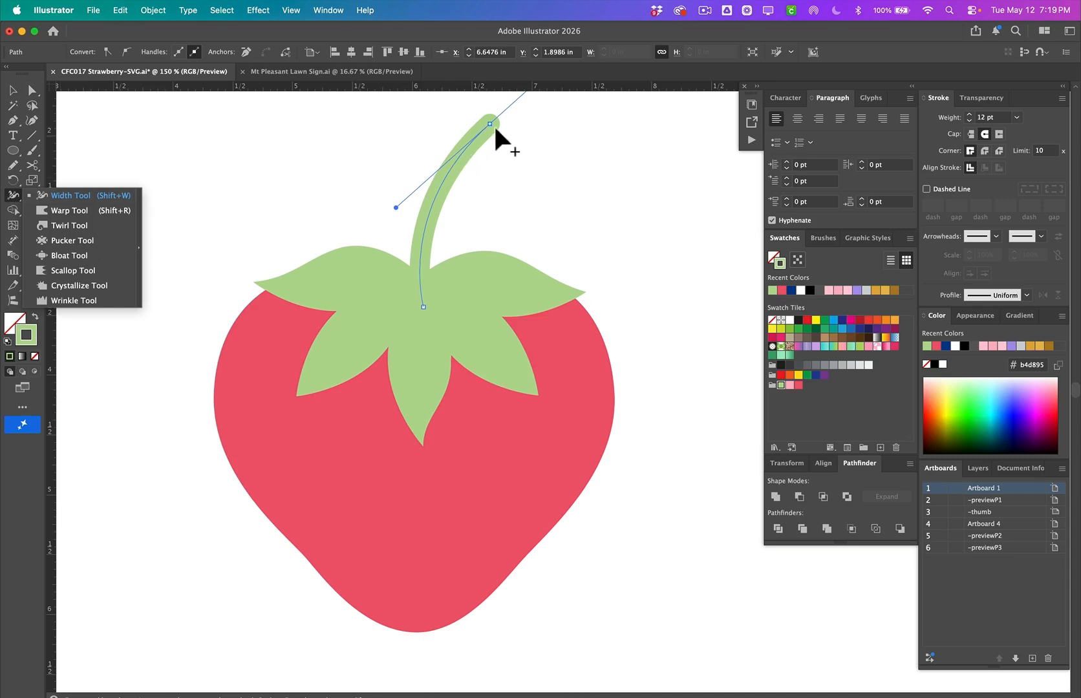
pyautogui.moveTo(494, 127); pyautogui.dragTo(509, 137)
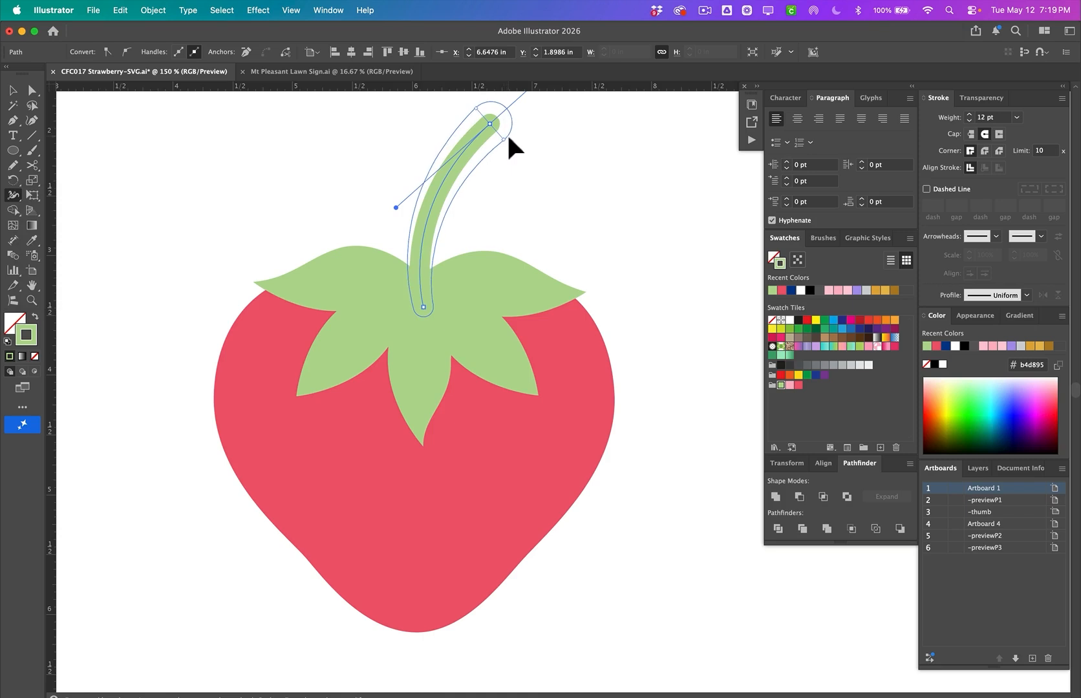
pyautogui.moveTo(508, 137); pyautogui.dragTo(507, 138)
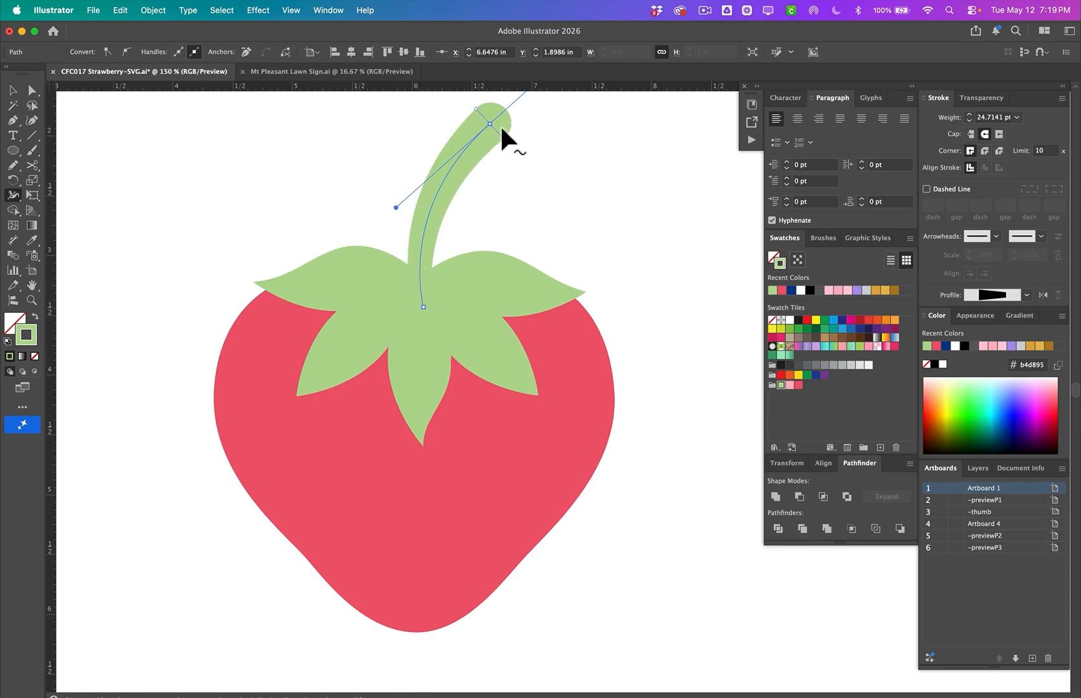
# - Shorten the stem slightly by moving its tip anchor down and to the left
pyautogui.scroll(3, 521, 154)
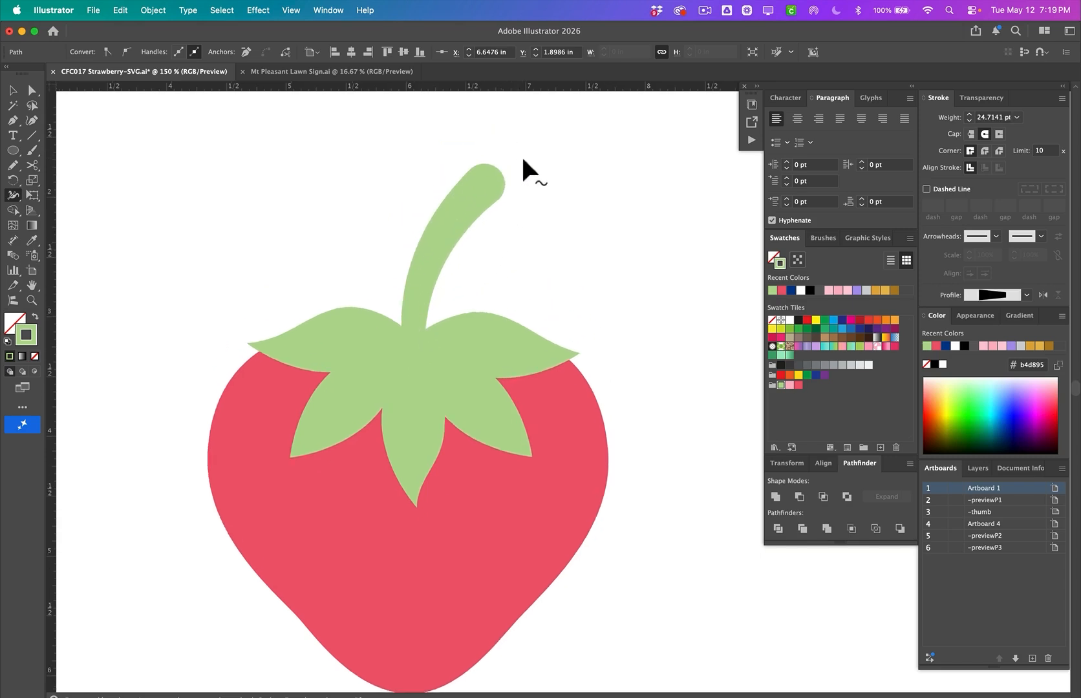
pyautogui.hscroll(2, 521, 154)
pyautogui.scroll(2, 377, 392)
pyautogui.hscroll(-2, 377, 392)
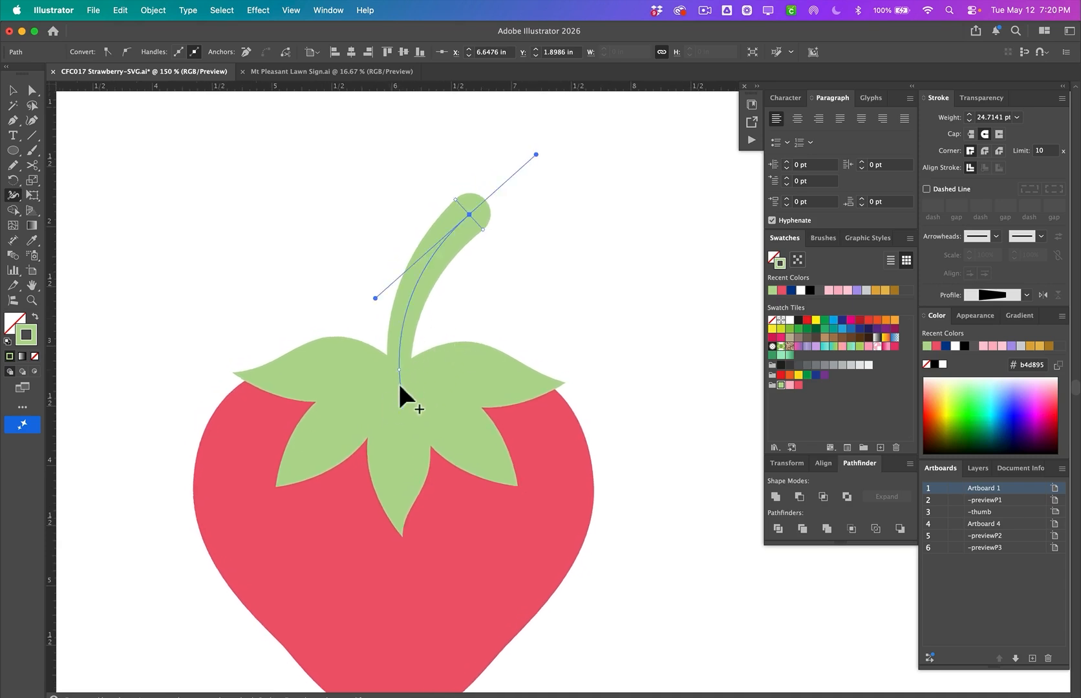
pyautogui.press('a')
pyautogui.click(499, 228)
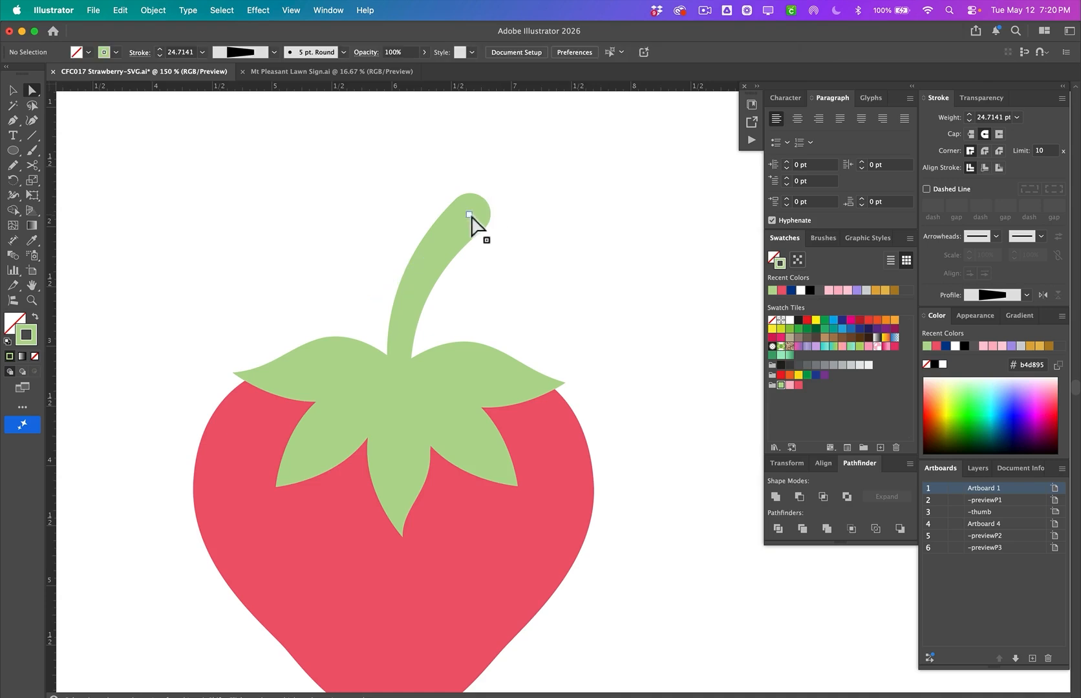
pyautogui.moveTo(469, 214); pyautogui.dragTo(459, 229)
pyautogui.click(511, 200)
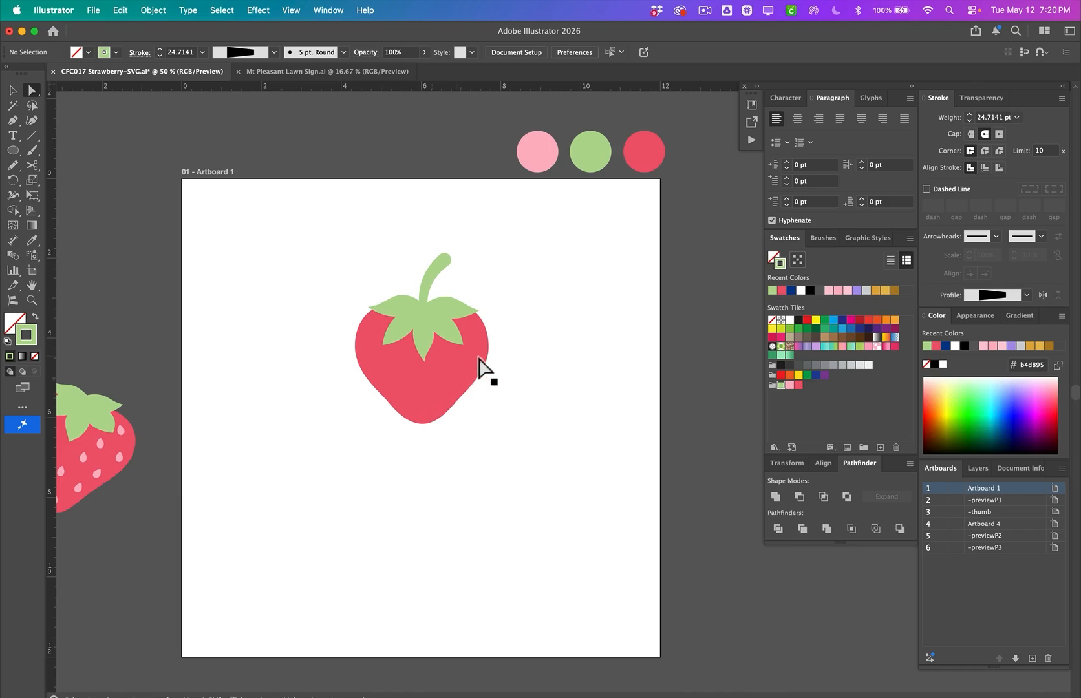
# - Draw a pink (ffb6c6) ellipse without a stroke, about 0.34 by 0.44 in, on the blank area right of the strawberry
pyautogui.press('l')
pyautogui.click(790, 387)
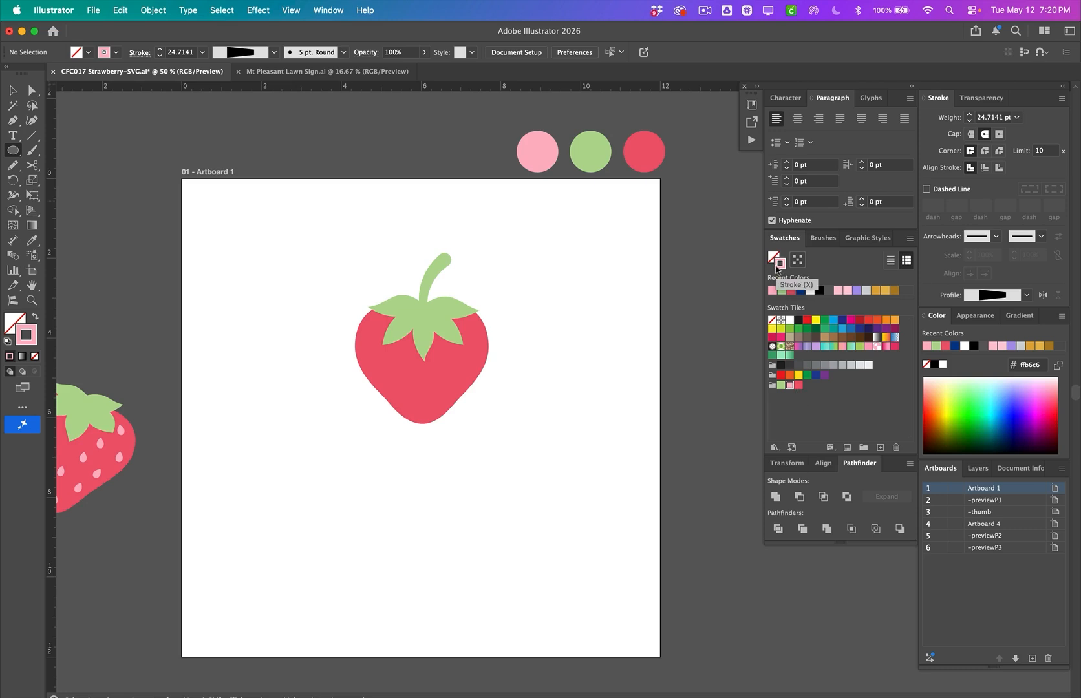
pyautogui.hotkey('shift', 'x')
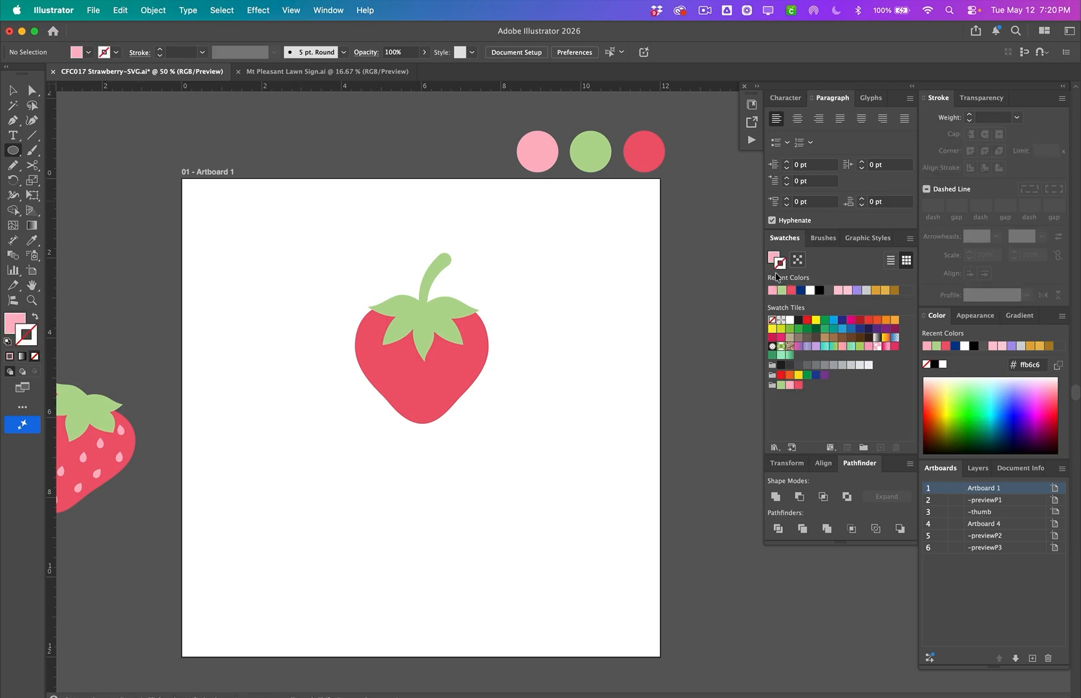
pyautogui.click(771, 260)
pyautogui.press('super+equal')
pyautogui.press('super+equal')
pyautogui.press('super+equal')
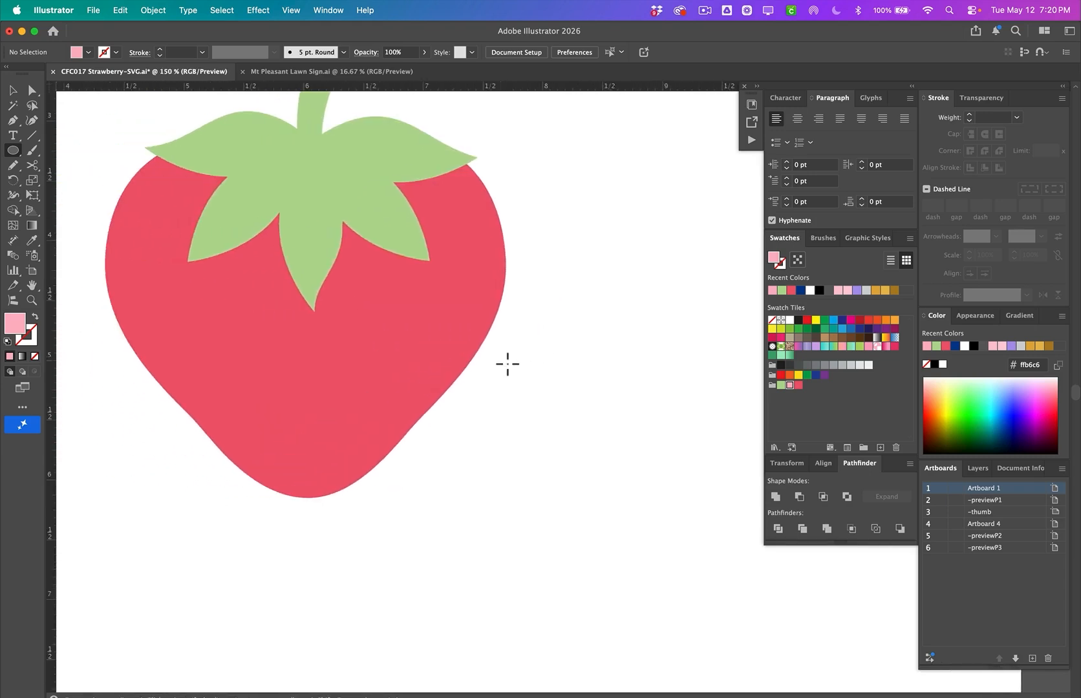
pyautogui.hscroll(-2, 527, 320)
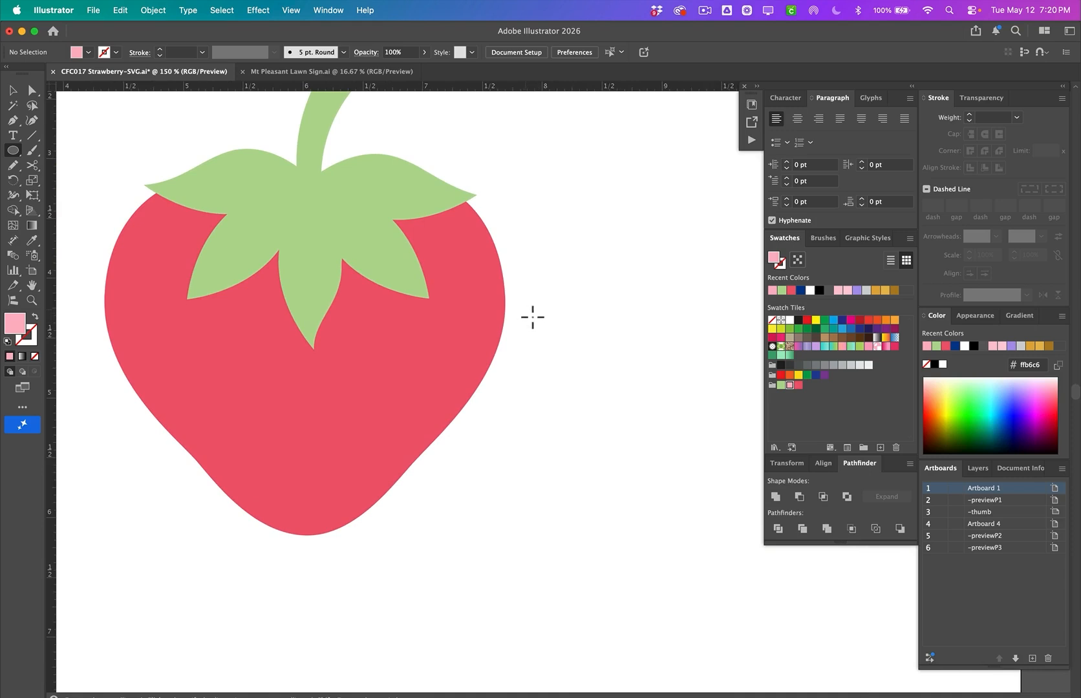
pyautogui.moveTo(532, 318); pyautogui.dragTo(572, 370)
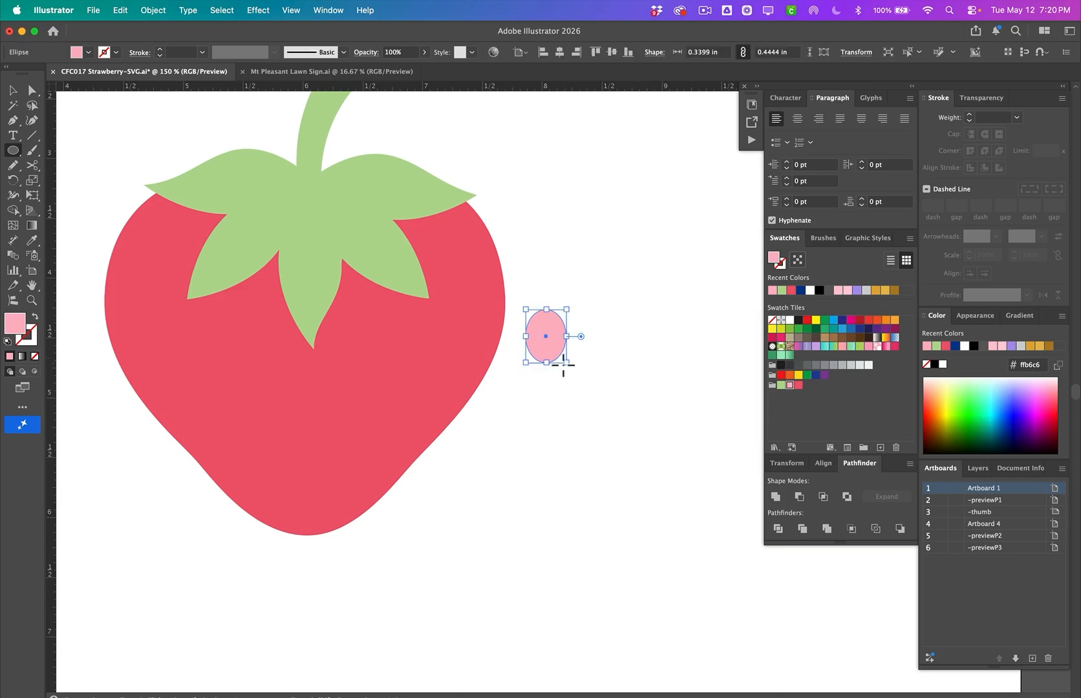
# - Reshape the pink ellipse into a teardrop seed by converting its top anchor to a corner and nudging both side anchors down
pyautogui.press('a')
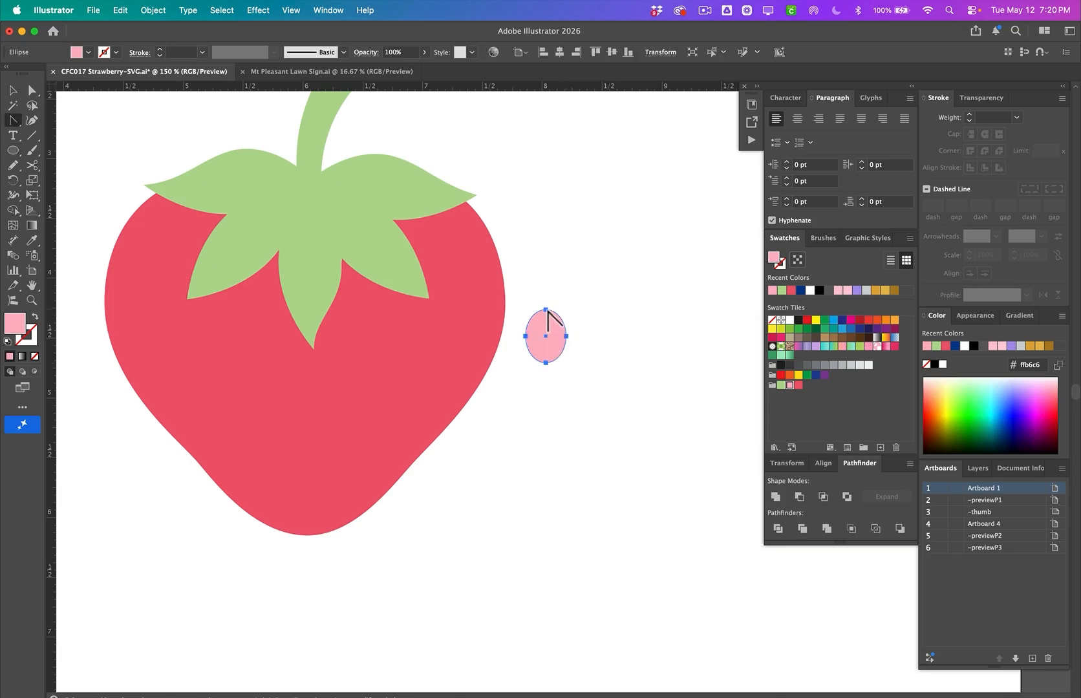
pyautogui.click(546, 310)
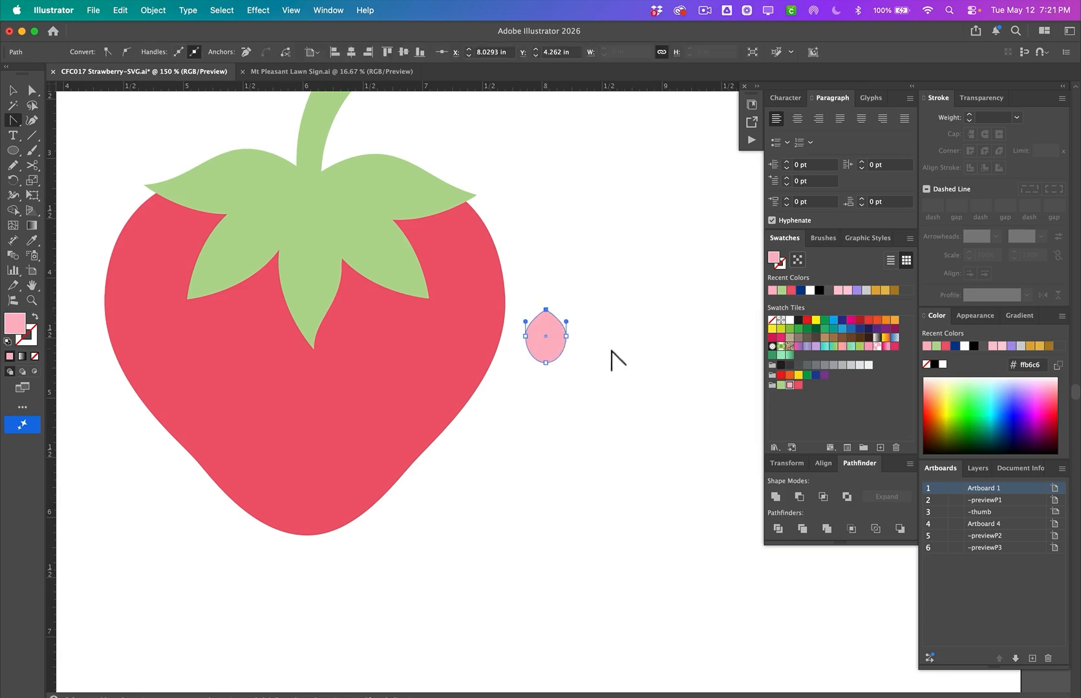
pyautogui.press('a')
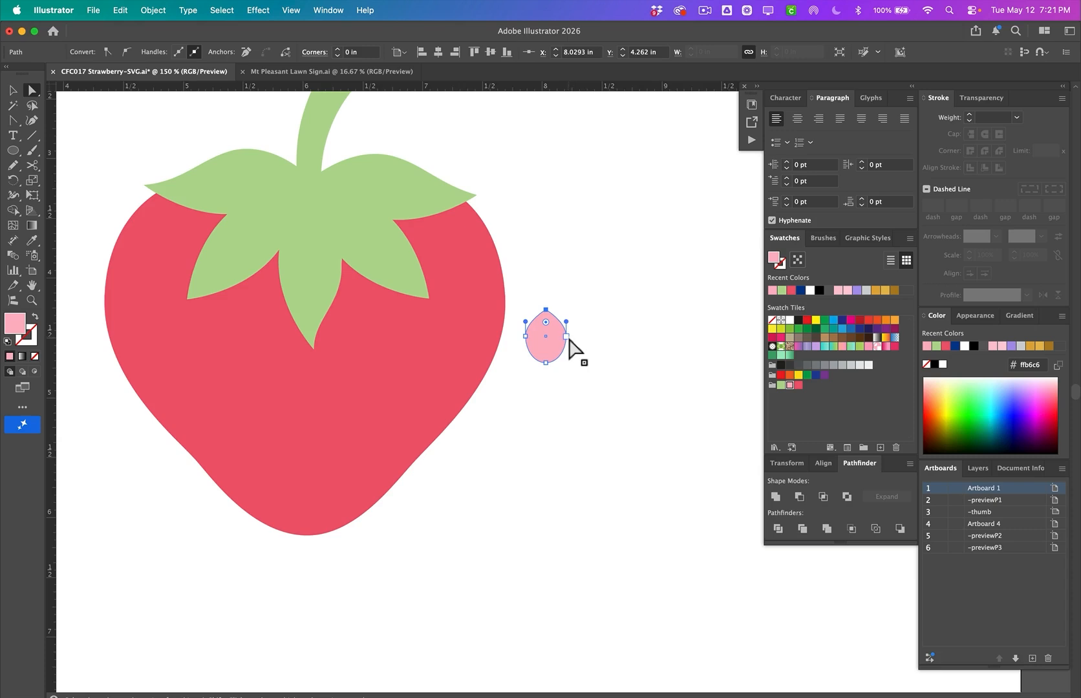
pyautogui.click(566, 336)
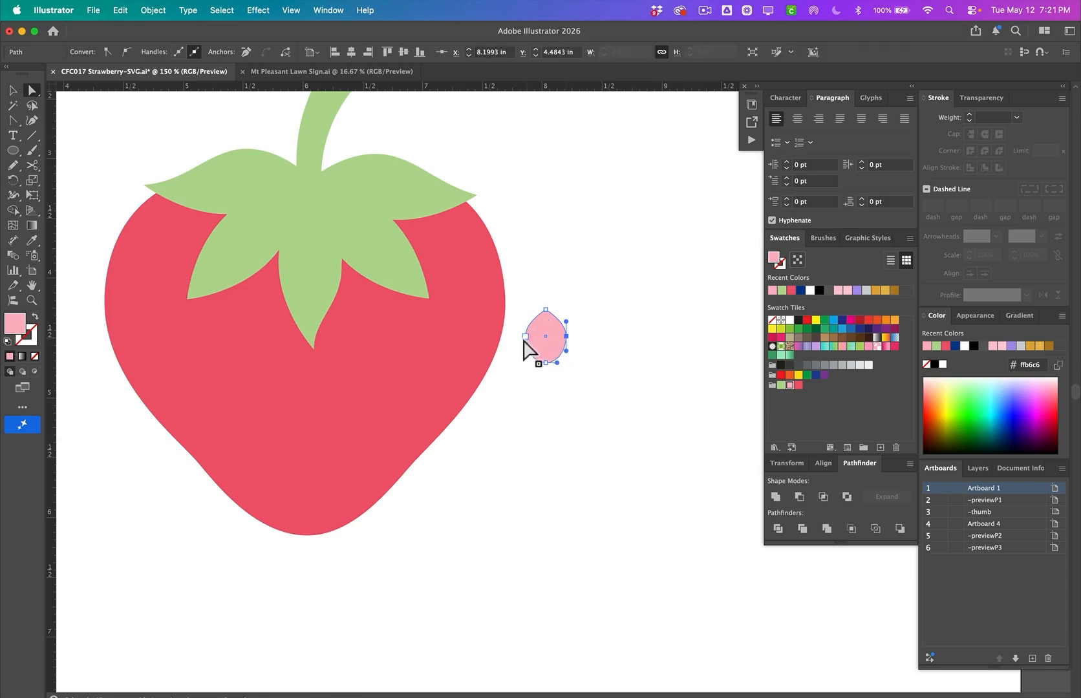
pyautogui.keyDown('shift'); pyautogui.click(525, 336); pyautogui.keyUp('shift')
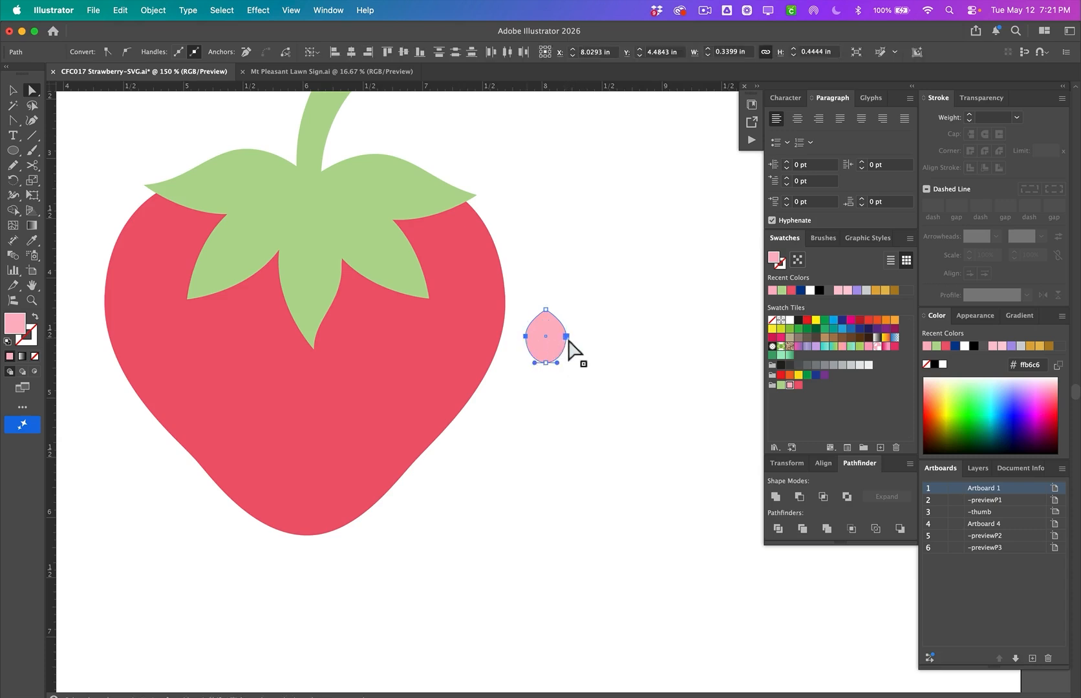
pyautogui.press('Down')
pyautogui.press('Down')
pyautogui.press('Down')
pyautogui.click(601, 360)
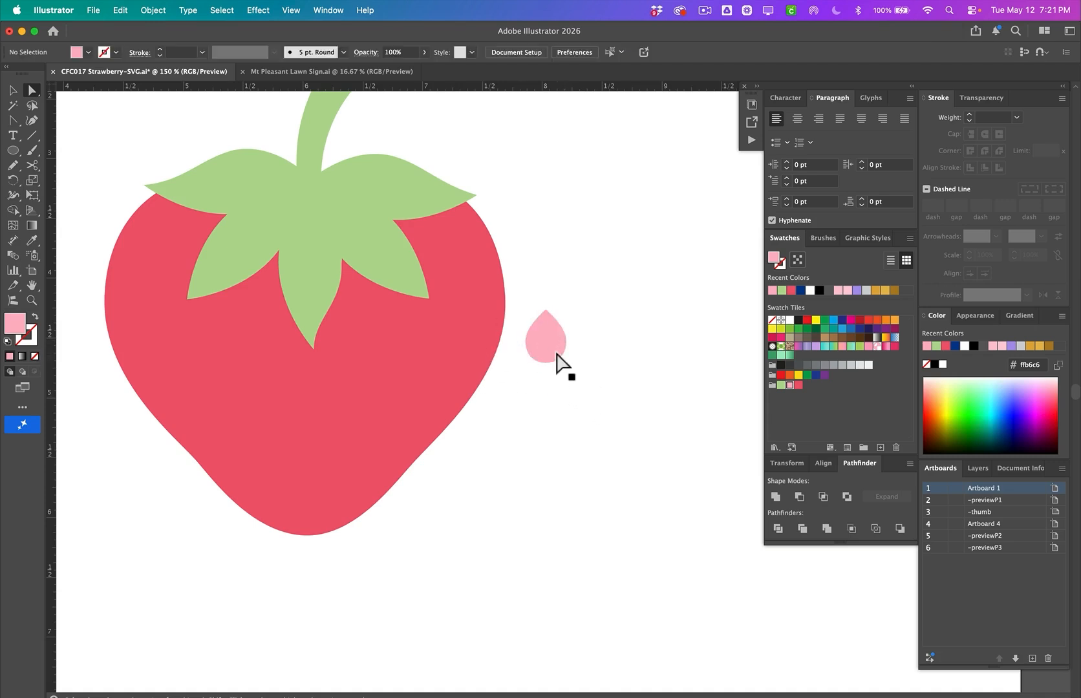
# - Move the pink seed onto the strawberry's lower tip, shrink it slightly and rotate it so it points downward
pyautogui.click(545, 334)
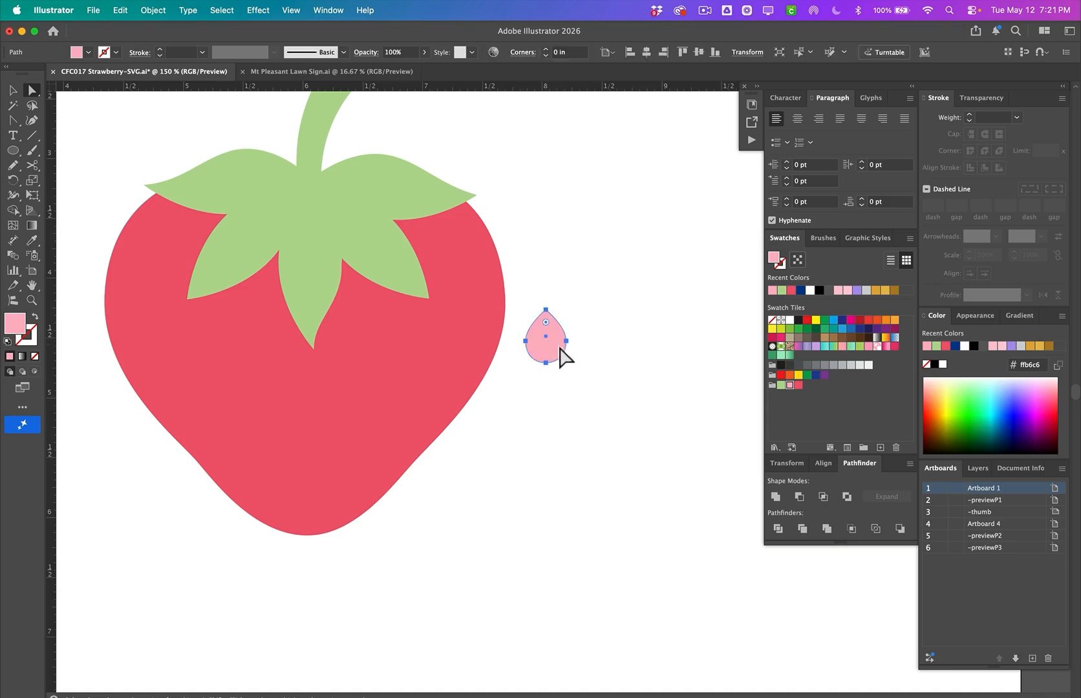
pyautogui.moveTo(546, 346); pyautogui.dragTo(314, 473)
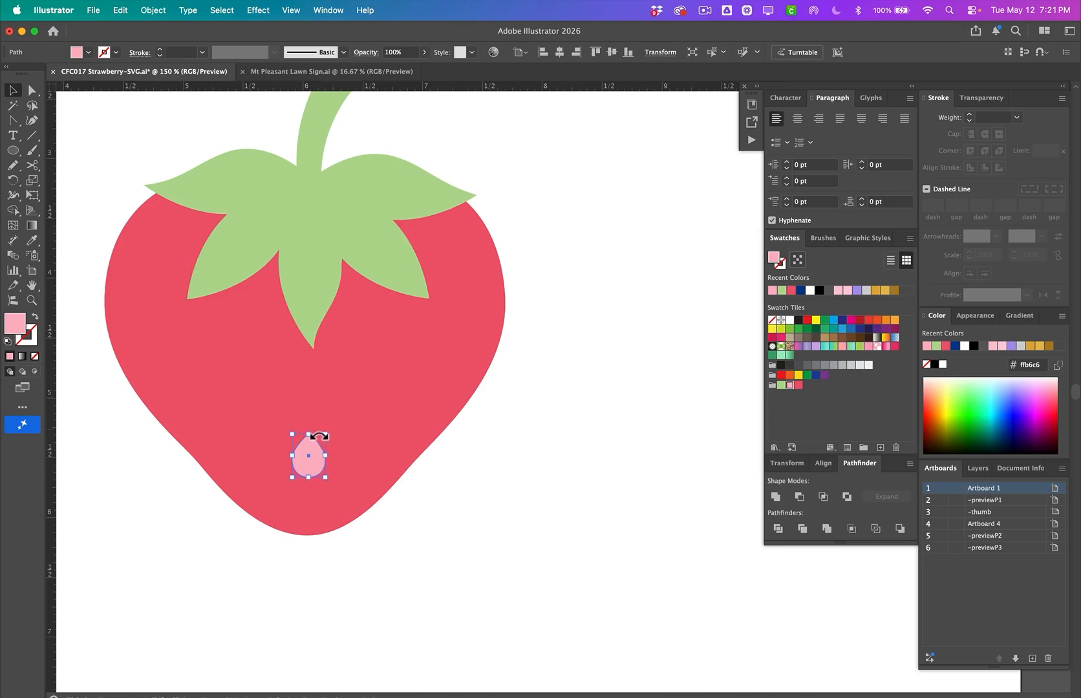
pyautogui.moveTo(315, 429); pyautogui.dragTo(305, 481)
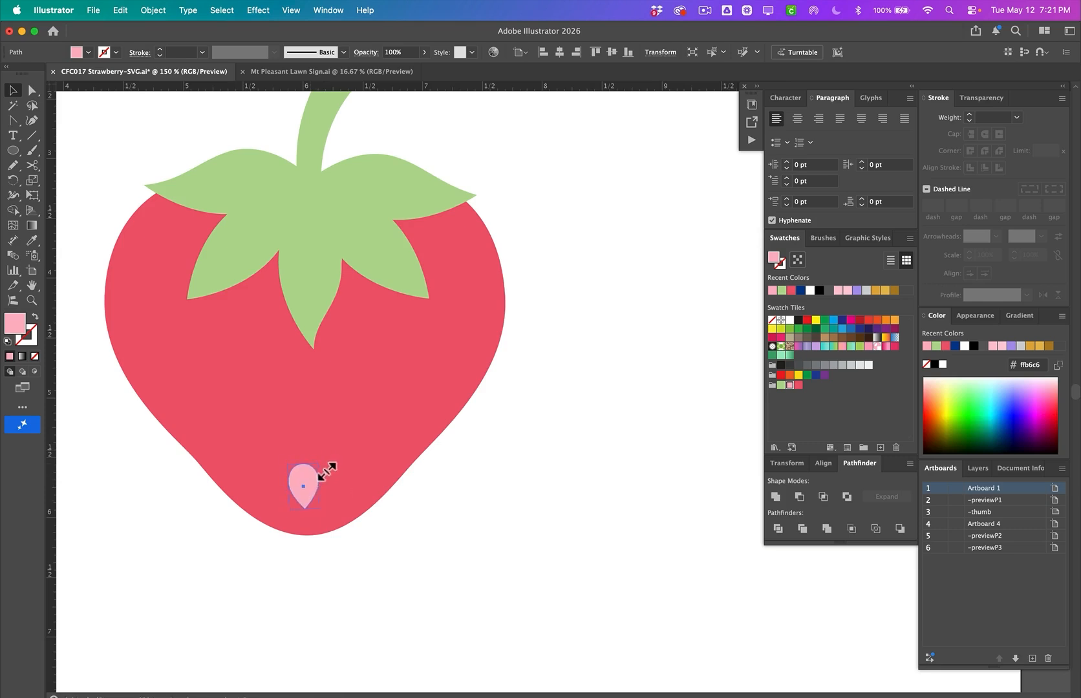
pyautogui.click(453, 486)
pyautogui.hscroll(-5, 452, 486)
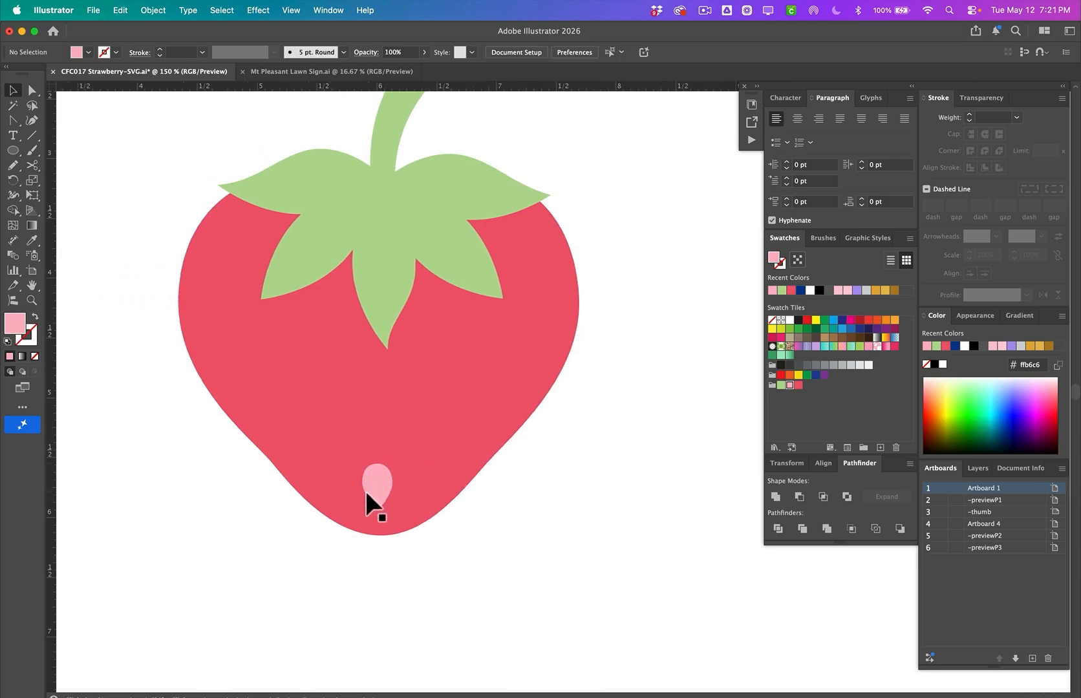
# - Duplicate the seed directly below the middle leaf tip and again to the lower right, tilting that second copy
pyautogui.click(384, 486)
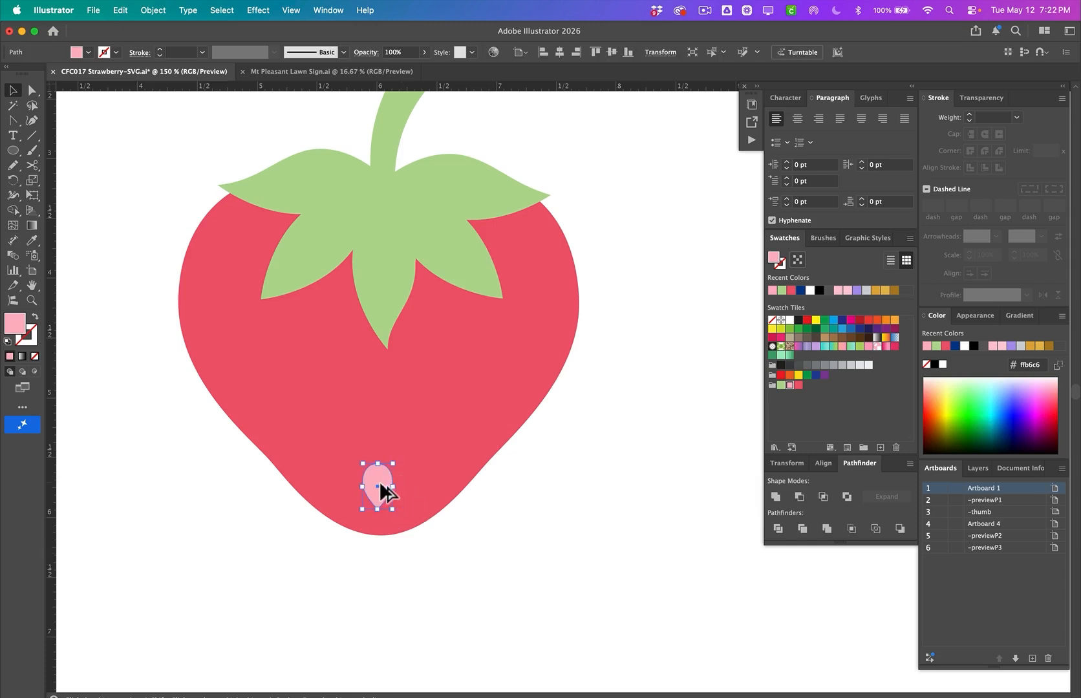
pyautogui.moveTo(379, 481); pyautogui.dragTo(379, 448)
pyautogui.moveTo(380, 389); pyautogui.dragTo(379, 389)
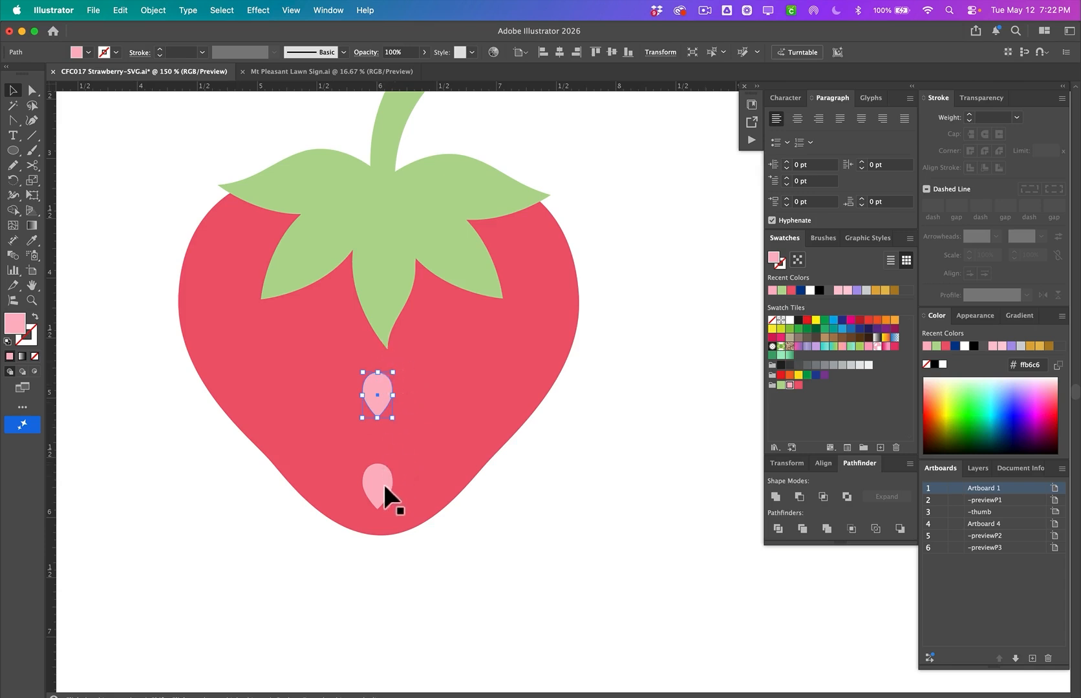
pyautogui.moveTo(377, 375); pyautogui.dragTo(377, 382)
pyautogui.moveTo(375, 479); pyautogui.dragTo(431, 437)
pyautogui.click(431, 448)
pyautogui.click(516, 487)
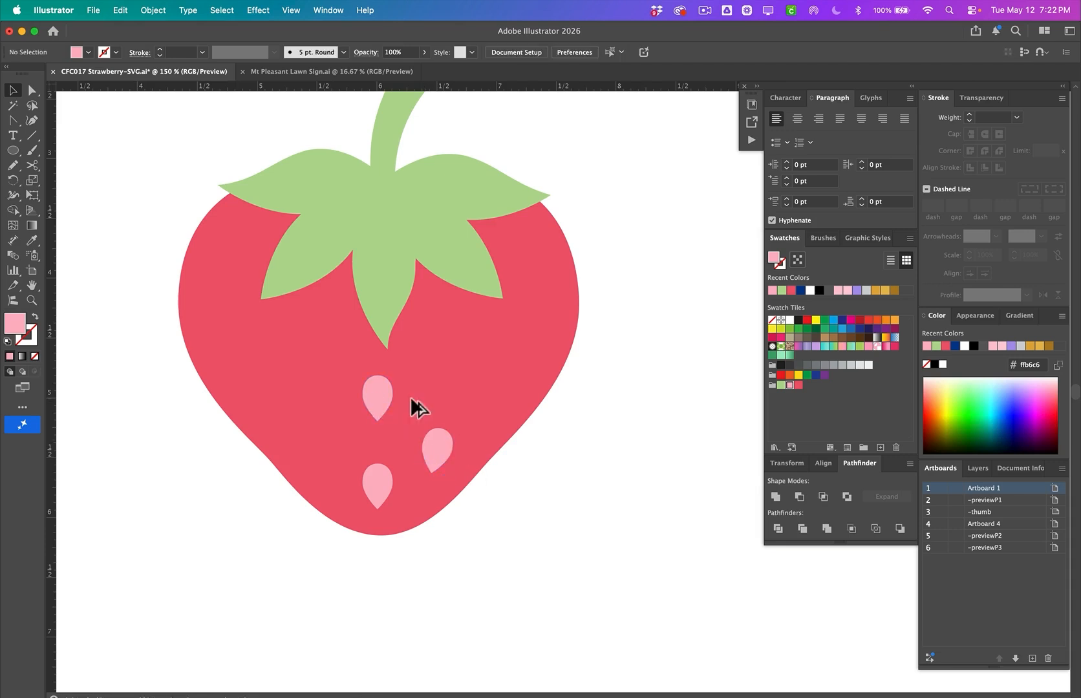
# - Add a seed copy on the strawberry's right side with its tip tilted inward, and shift the neighbouring lower-right seed slightly left
pyautogui.click(483, 401)
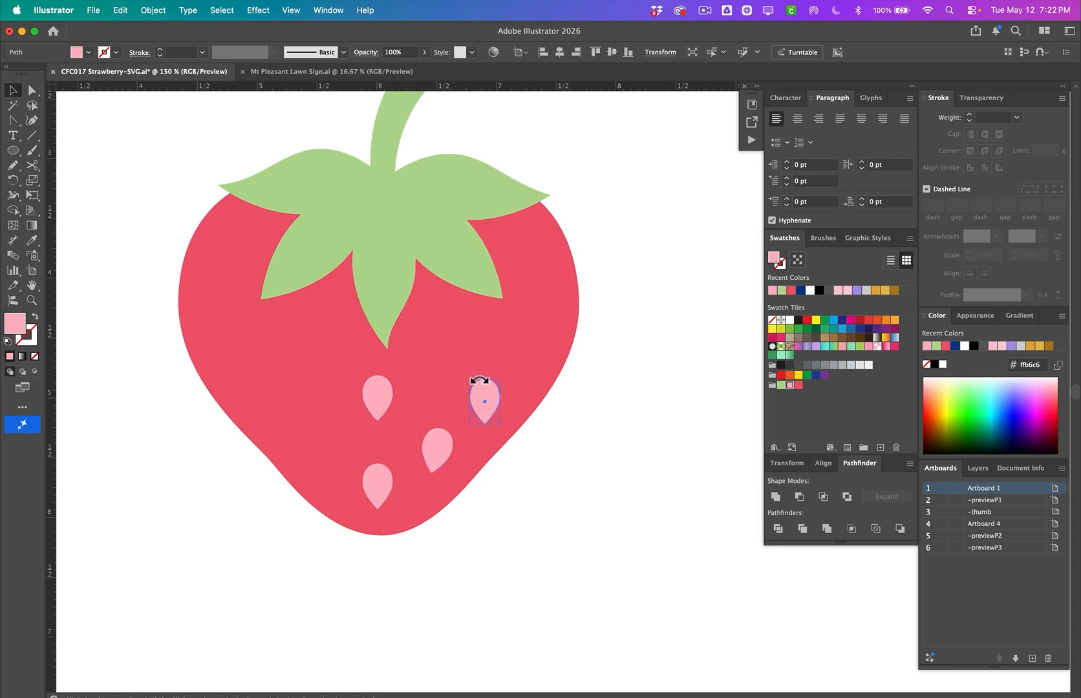
pyautogui.moveTo(480, 382); pyautogui.dragTo(486, 377)
pyautogui.press('super+z')
pyautogui.press('super+z')
pyautogui.press('super+z')
pyautogui.press('super+z')
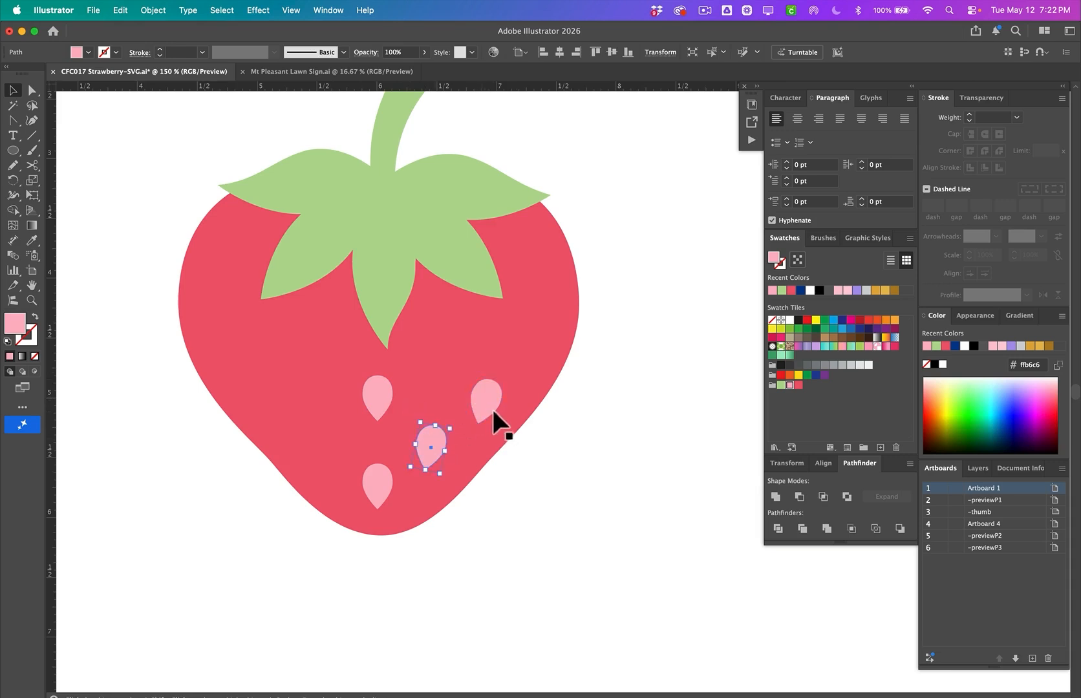
pyautogui.press('shift+super+z')
# - Add three slightly rotated seed copies on the right half: beside the middle leaf tip, near the right edge and at the upper right
pyautogui.moveTo(439, 446); pyautogui.dragTo(446, 353)
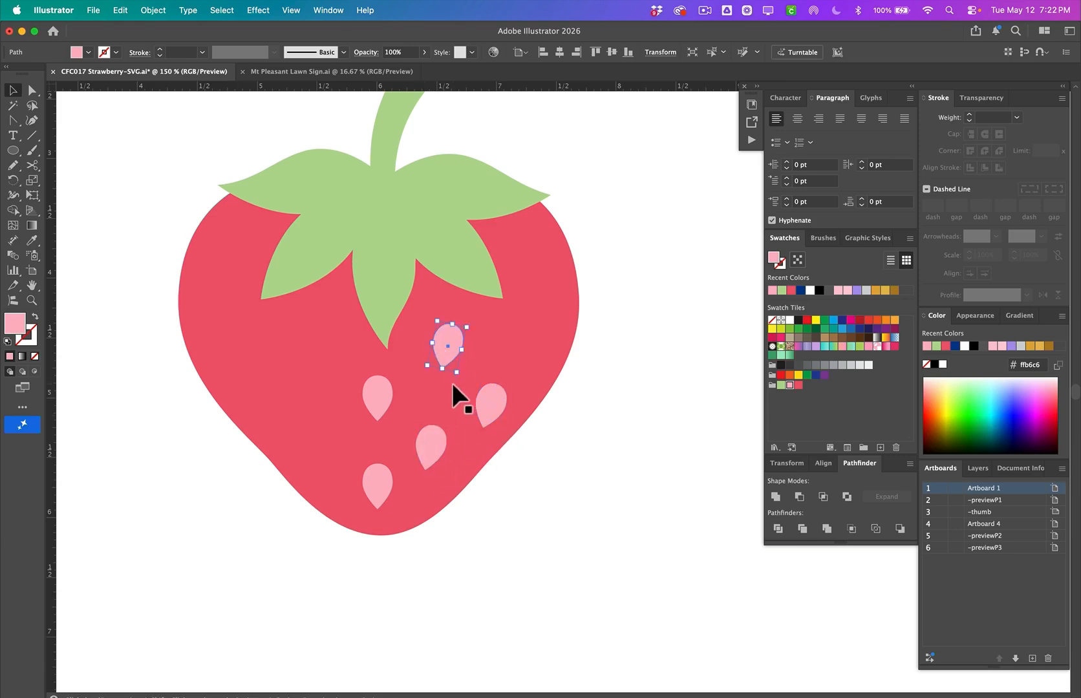
pyautogui.moveTo(462, 387); pyautogui.dragTo(466, 384)
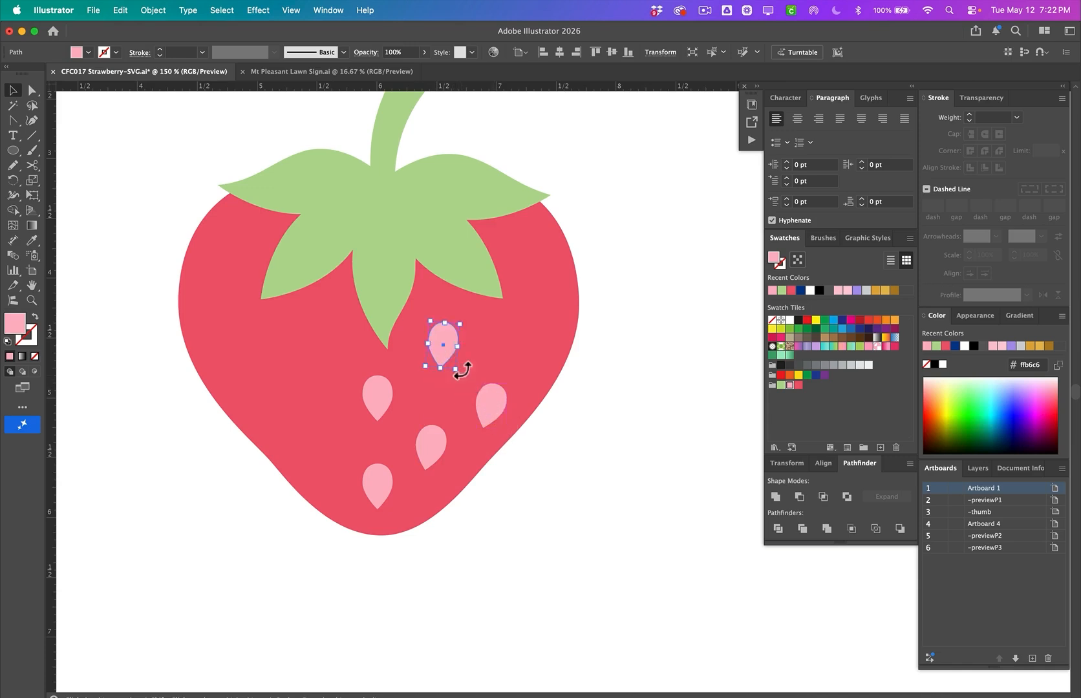
pyautogui.click(530, 347)
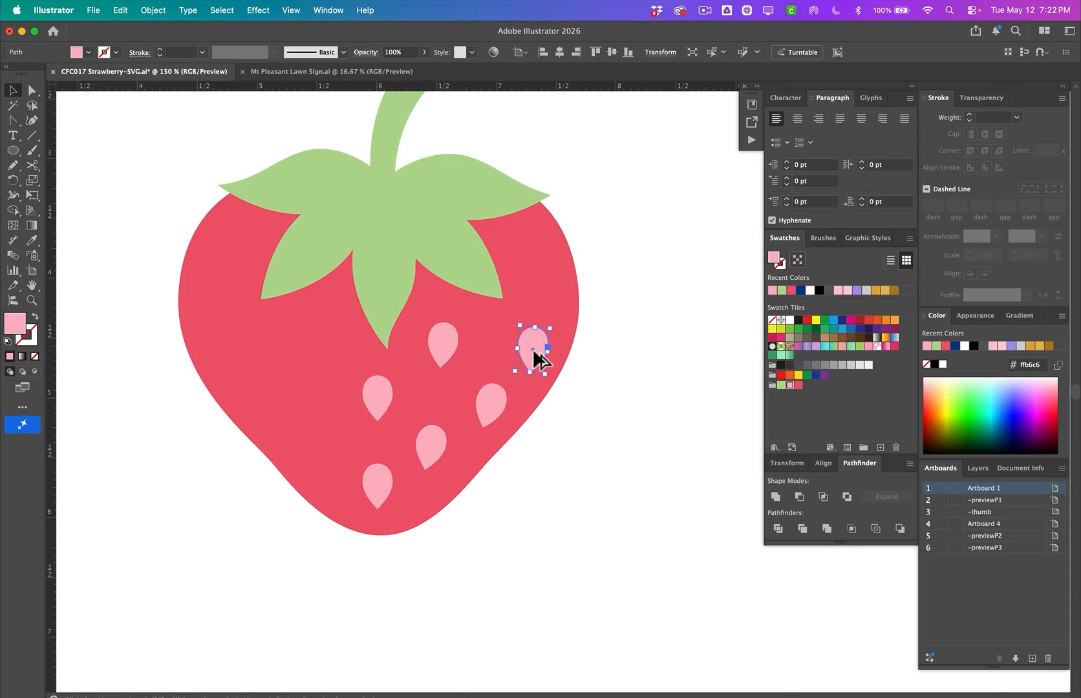
pyautogui.moveTo(527, 319); pyautogui.dragTo(518, 323)
pyautogui.moveTo(435, 344); pyautogui.dragTo(562, 295)
pyautogui.click(534, 348)
pyautogui.click(569, 374)
# - Even out the spacing by nudging the seed beside the middle leaf upward and adjusting the lower seeds slightly
pyautogui.moveTo(444, 352); pyautogui.dragTo(444, 350)
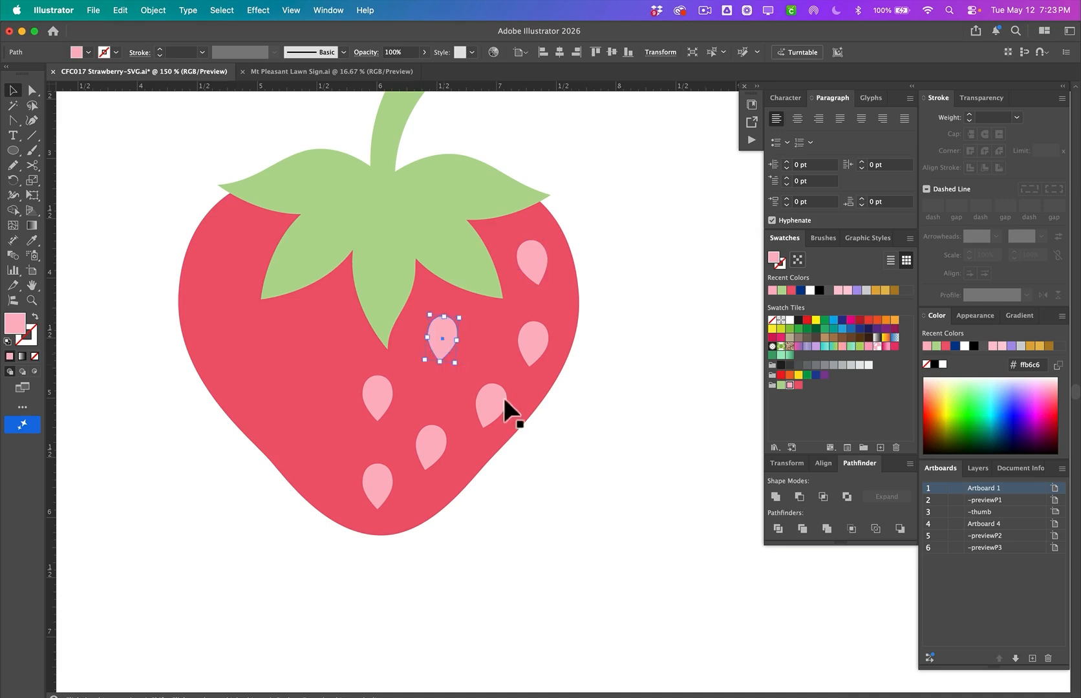
pyautogui.moveTo(491, 401); pyautogui.dragTo(490, 399)
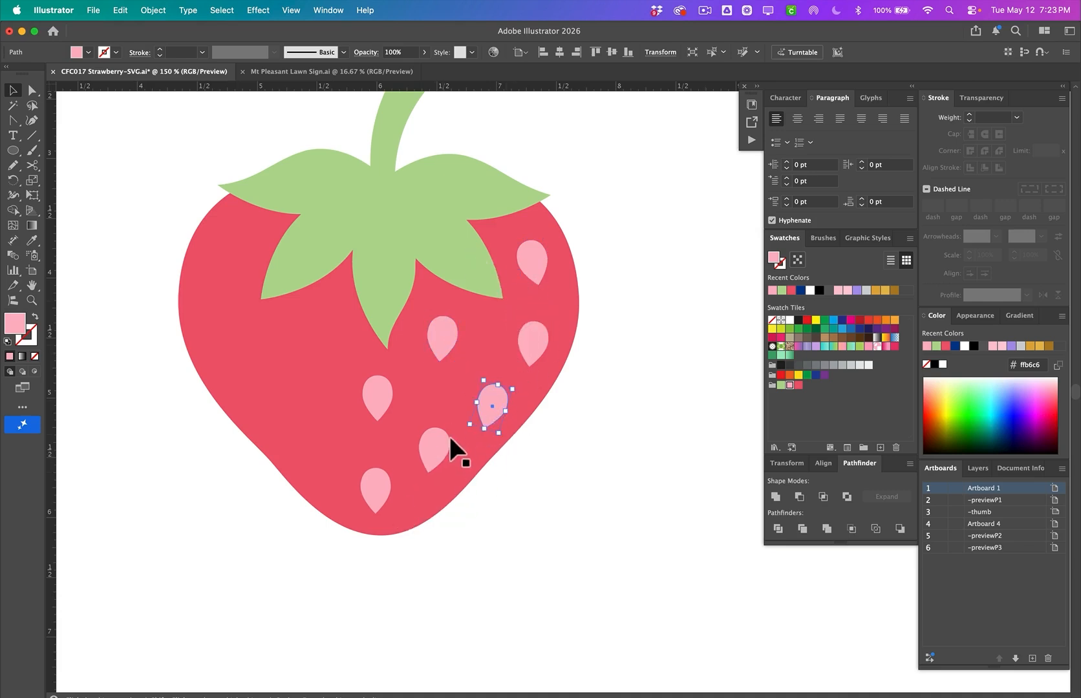
pyautogui.moveTo(438, 440); pyautogui.dragTo(437, 442)
pyautogui.keyDown('shift'); pyautogui.click(370, 474); pyautogui.keyUp('shift')
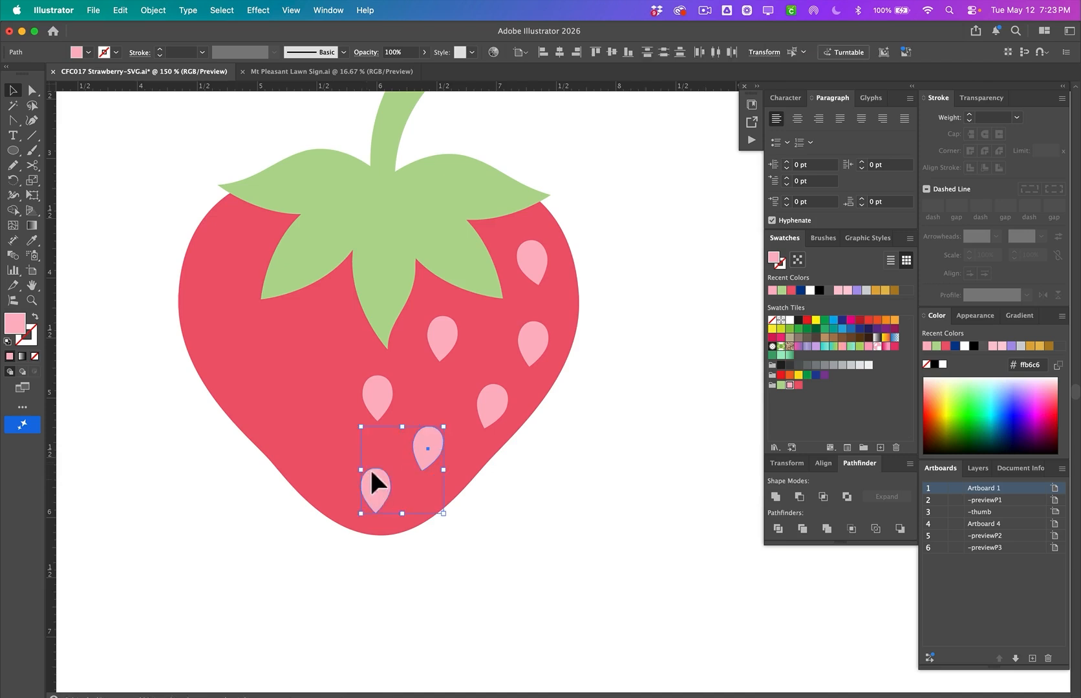
pyautogui.keyDown('shift'); pyautogui.click(453, 336); pyautogui.keyUp('shift')
pyautogui.keyDown('shift'); pyautogui.click(499, 401); pyautogui.keyUp('shift')
pyautogui.keyDown('shift'); pyautogui.click(530, 339); pyautogui.keyUp('shift')
pyautogui.keyDown('shift'); pyautogui.click(533, 268); pyautogui.keyUp('shift')
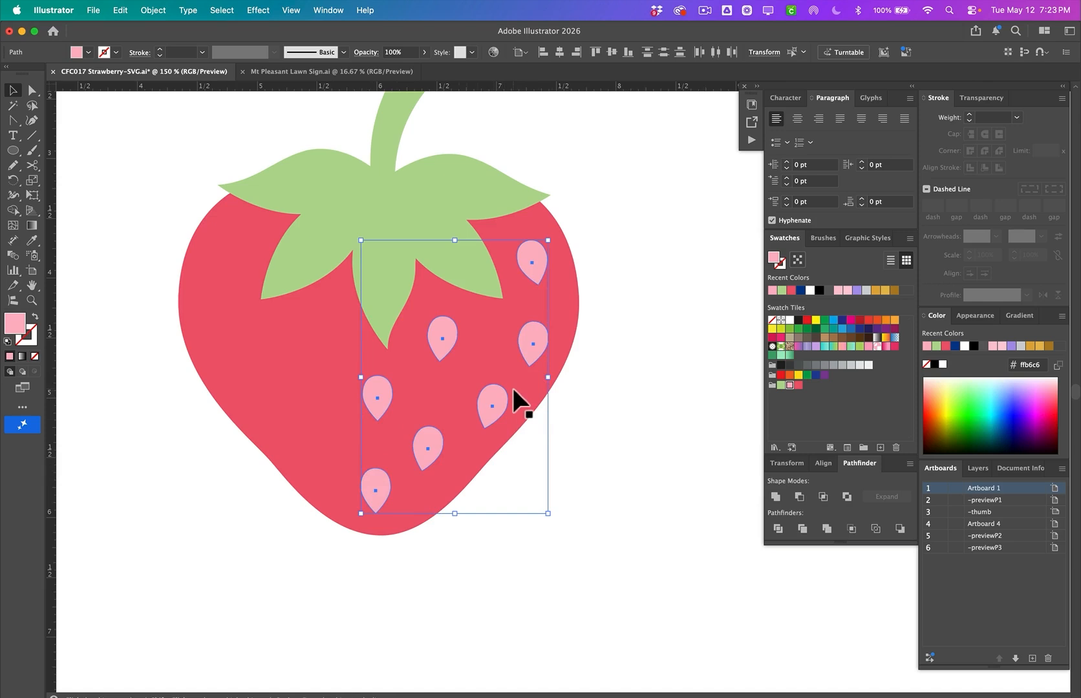
pyautogui.keyDown('shift'); pyautogui.click(370, 396); pyautogui.keyUp('shift')
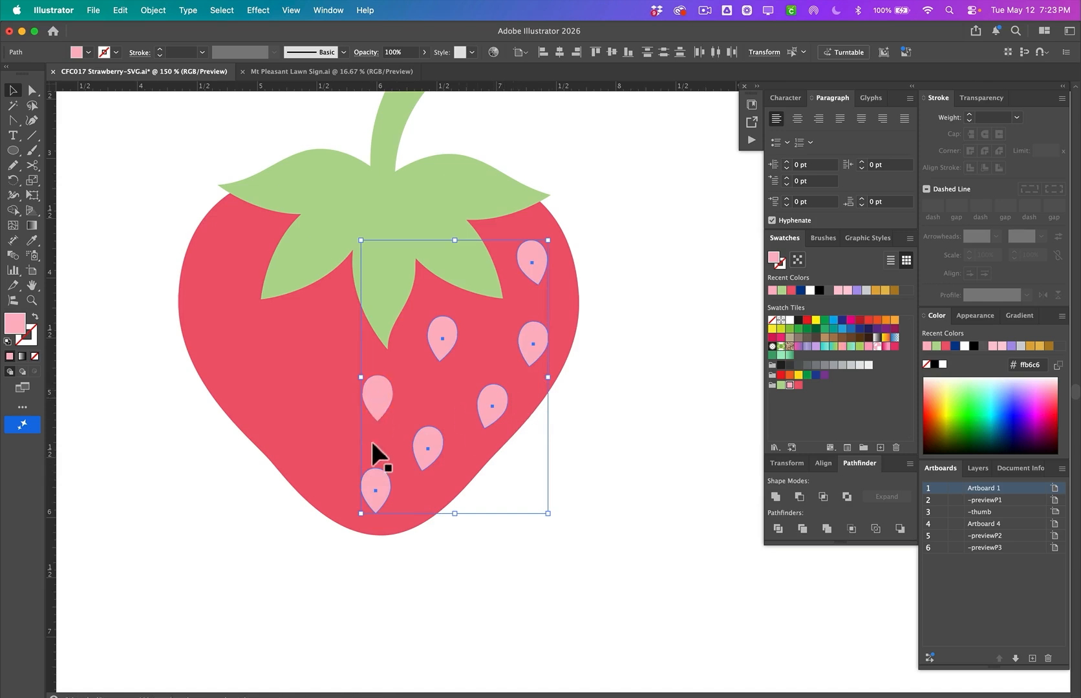
pyautogui.keyDown('shift'); pyautogui.click(377, 492); pyautogui.keyUp('shift')
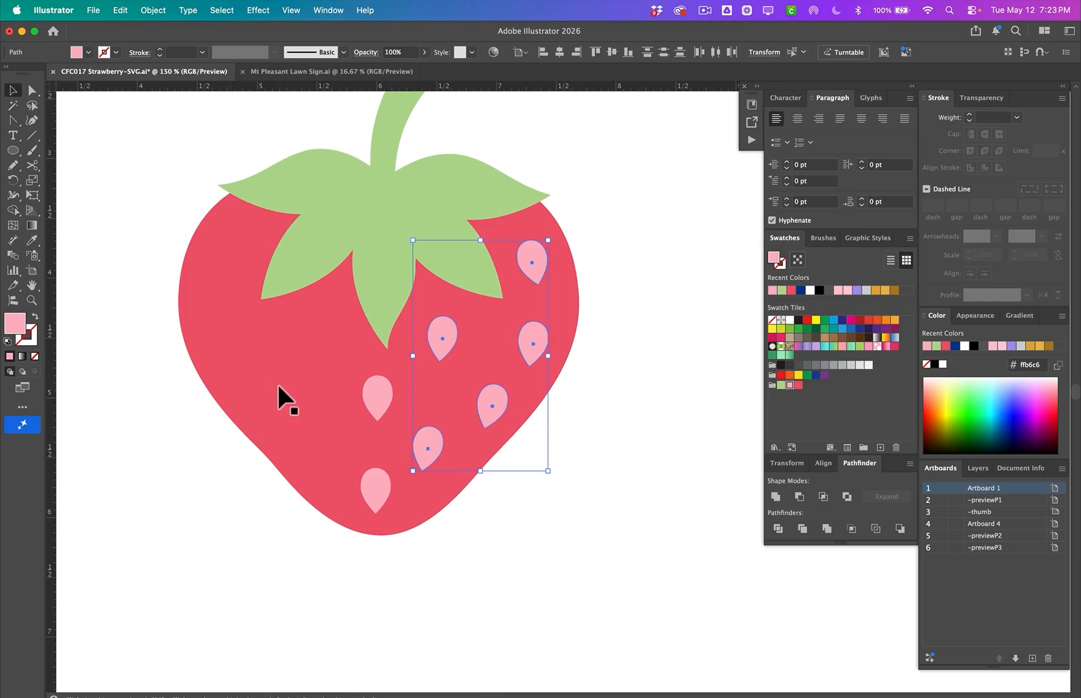
pyautogui.press('o')
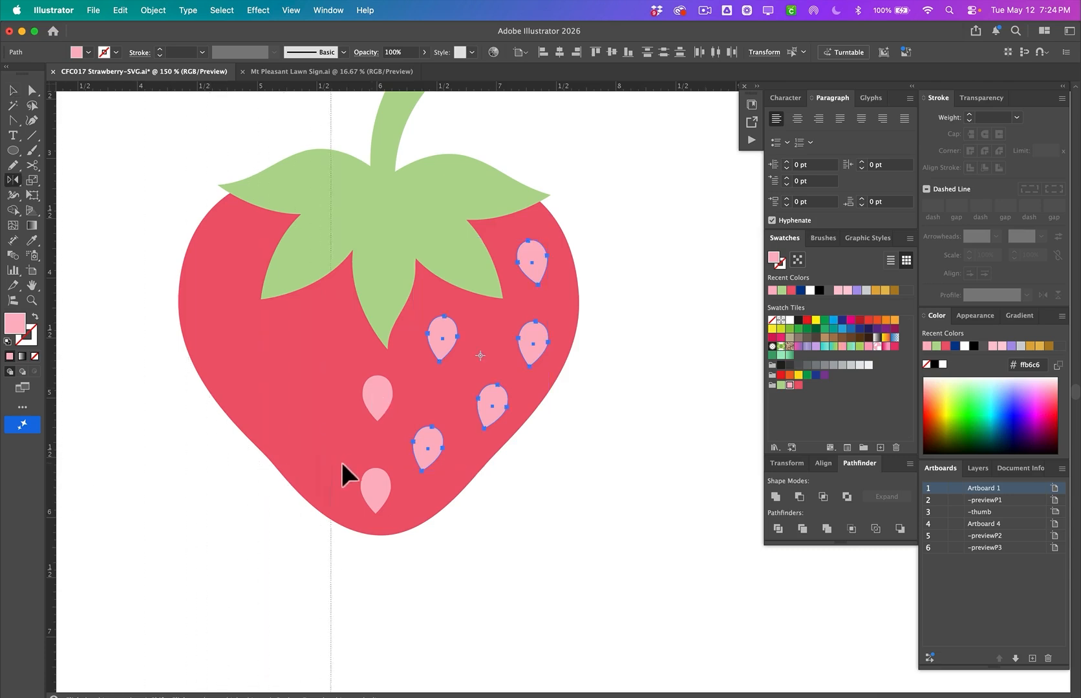
# - Place a vertical guide through the strawberry's centre, aligned with the two middle seeds
pyautogui.moveTo(378, 464); pyautogui.dragTo(386, 463)
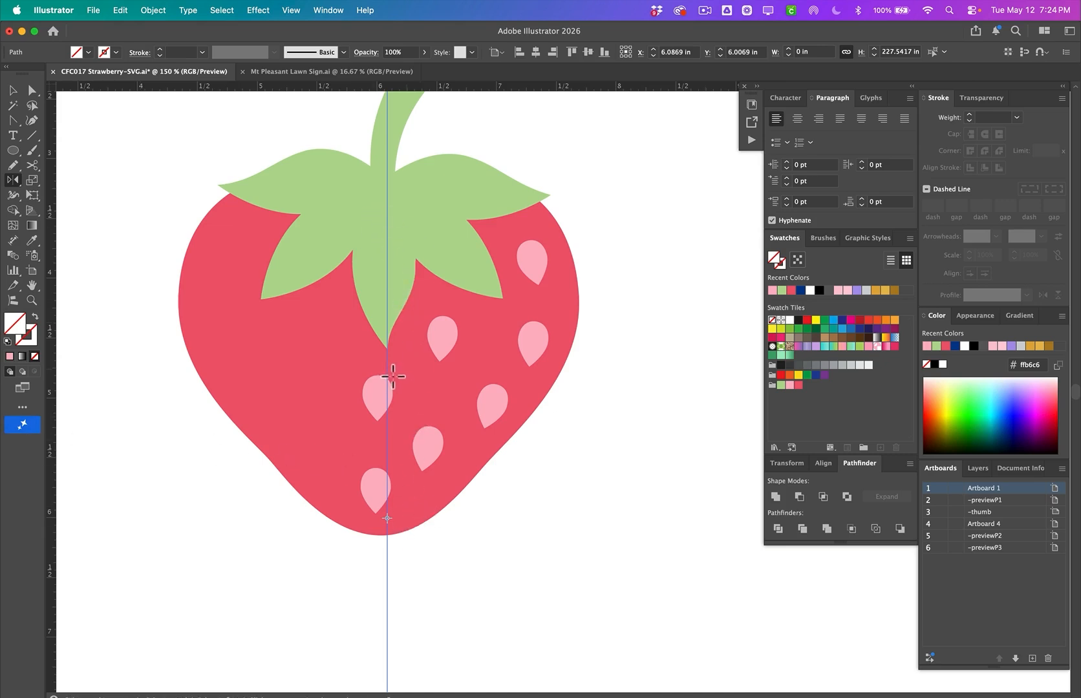
pyautogui.press('v')
pyautogui.moveTo(388, 368); pyautogui.dragTo(376, 367)
# - Select the five right-hand seeds and reflect a copy of them across the vertical guide onto the left half
pyautogui.click(426, 441)
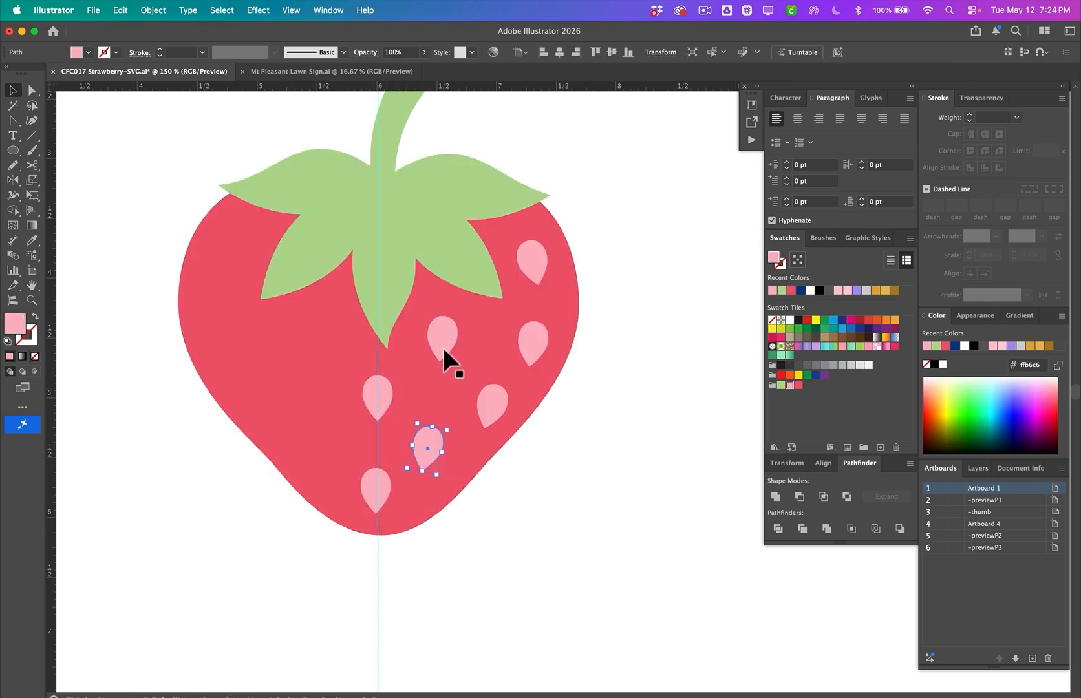
pyautogui.keyDown('shift'); pyautogui.click(443, 346); pyautogui.keyUp('shift')
pyautogui.keyDown('shift'); pyautogui.click(490, 395); pyautogui.keyUp('shift')
pyautogui.keyDown('shift'); pyautogui.click(534, 329); pyautogui.keyUp('shift')
pyautogui.keyDown('shift'); pyautogui.click(533, 253); pyautogui.keyUp('shift')
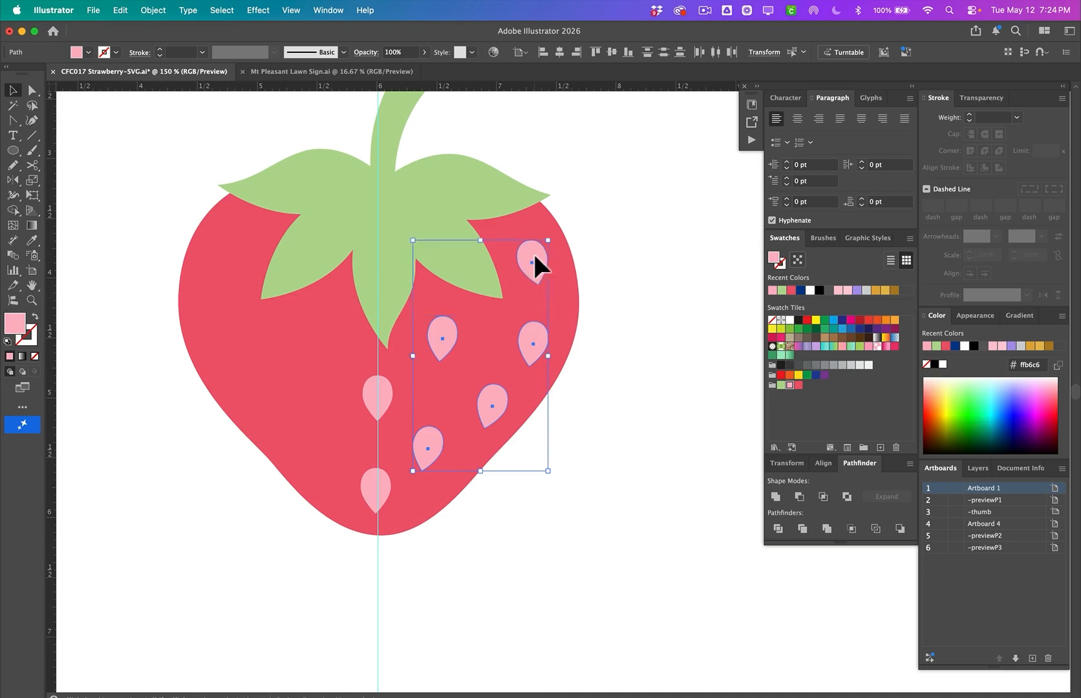
pyautogui.press('o')
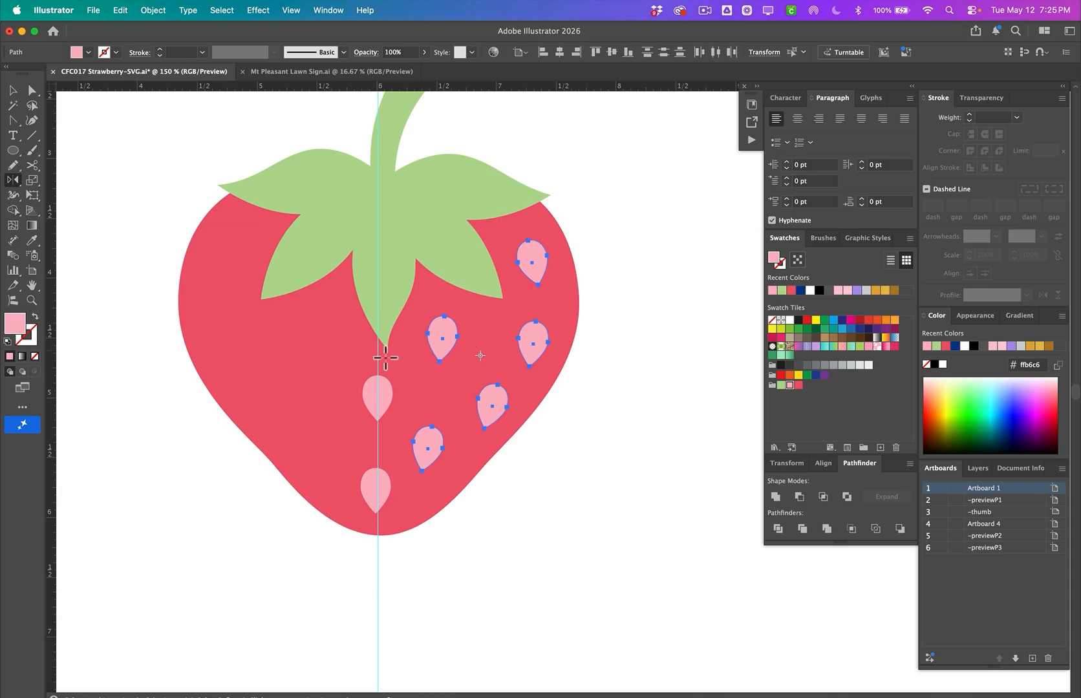
pyautogui.click(378, 351)
pyautogui.moveTo(387, 453); pyautogui.dragTo(378, 448)
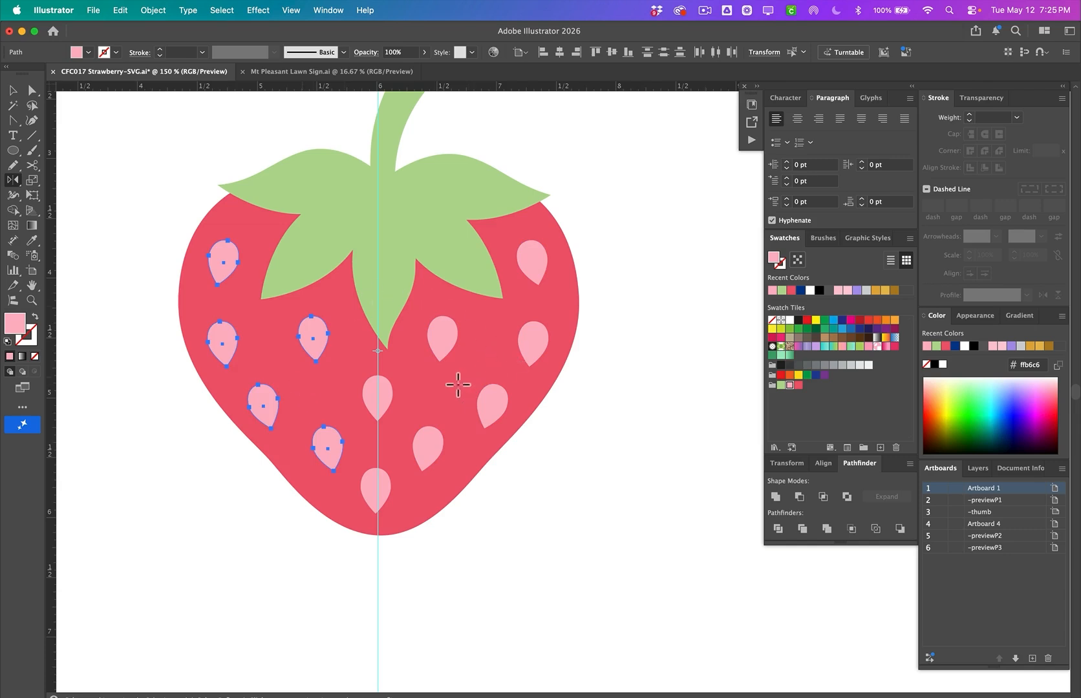
# - Delete the vertical centre guide from the artwork
pyautogui.press('v')
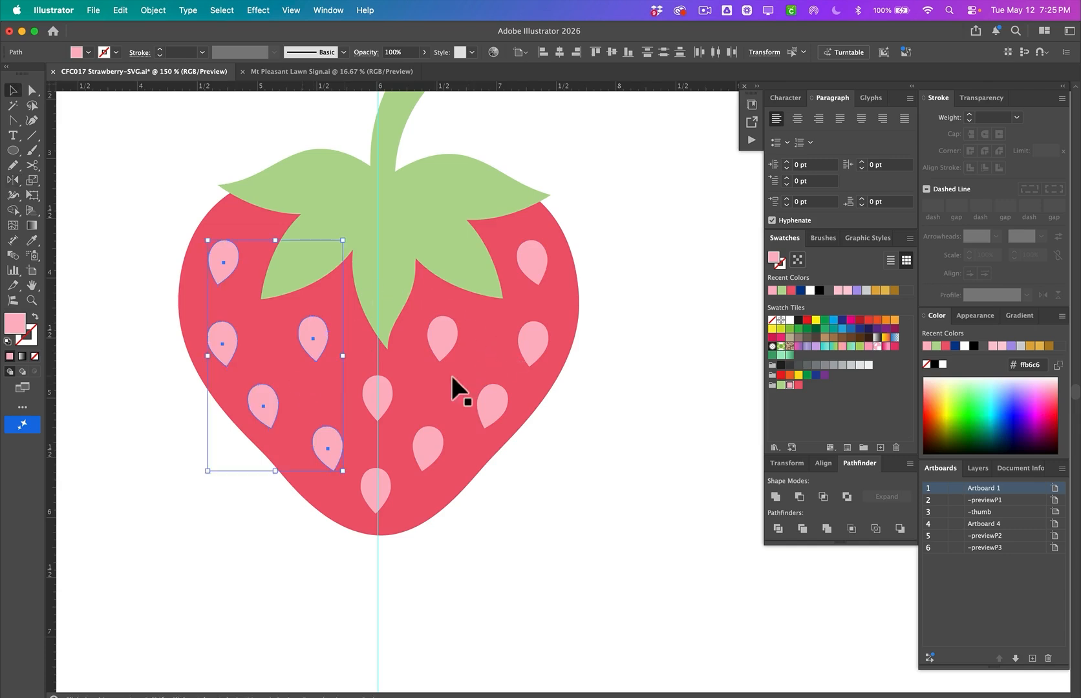
pyautogui.press('alt+super+[')
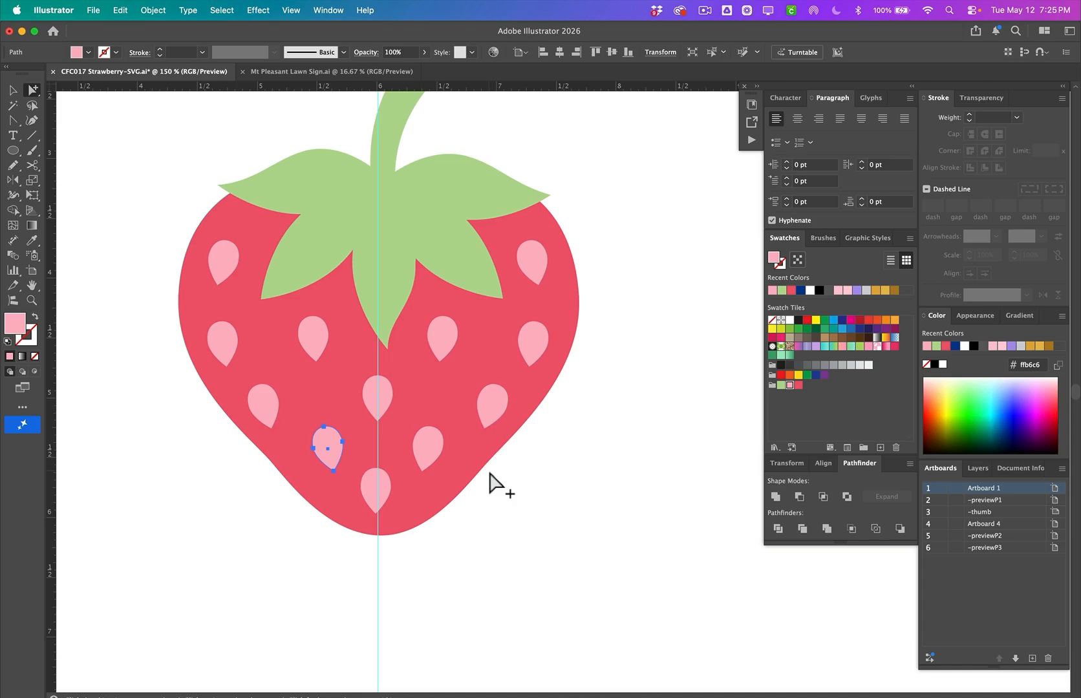
pyautogui.click(446, 557)
pyautogui.moveTo(345, 553); pyautogui.dragTo(407, 579)
pyautogui.press('Delete')
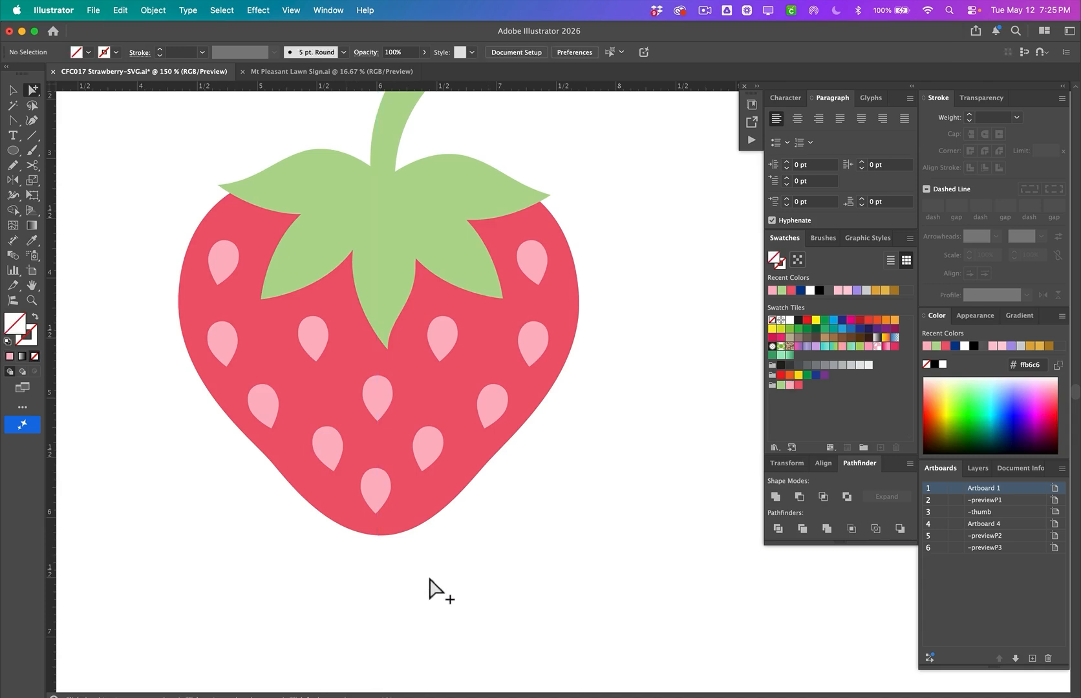
# - Nudge the central seed up, the lower outer pair inward, and the pair flanking the middle leaf upward and outward
pyautogui.click(375, 404)
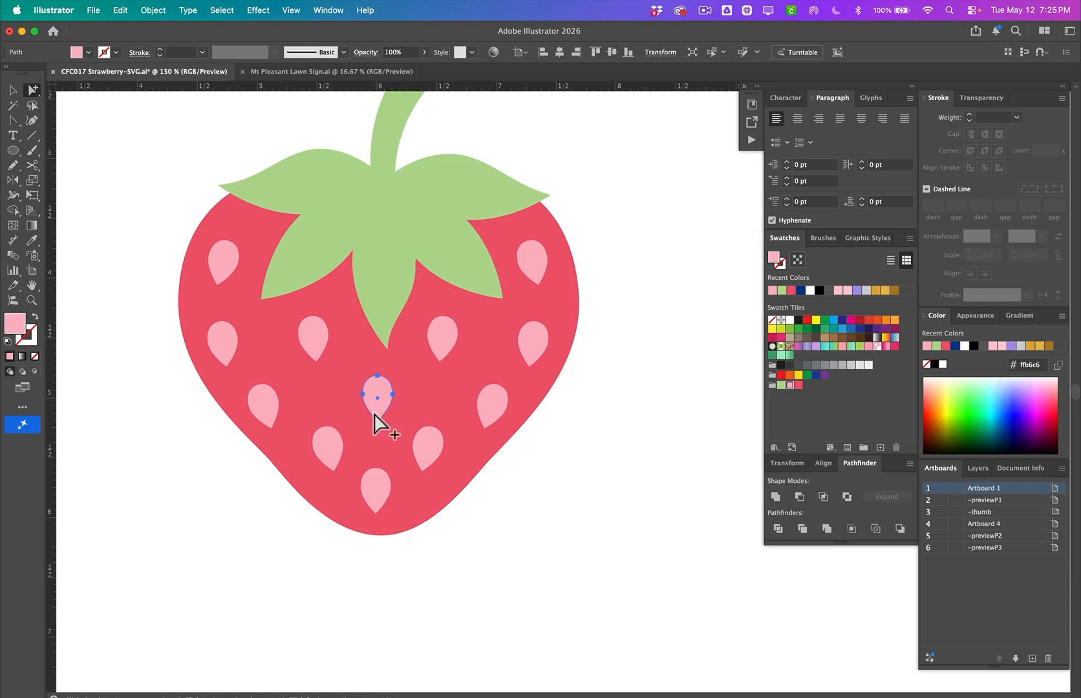
pyautogui.moveTo(378, 400); pyautogui.dragTo(378, 397)
pyautogui.moveTo(484, 407); pyautogui.dragTo(482, 410)
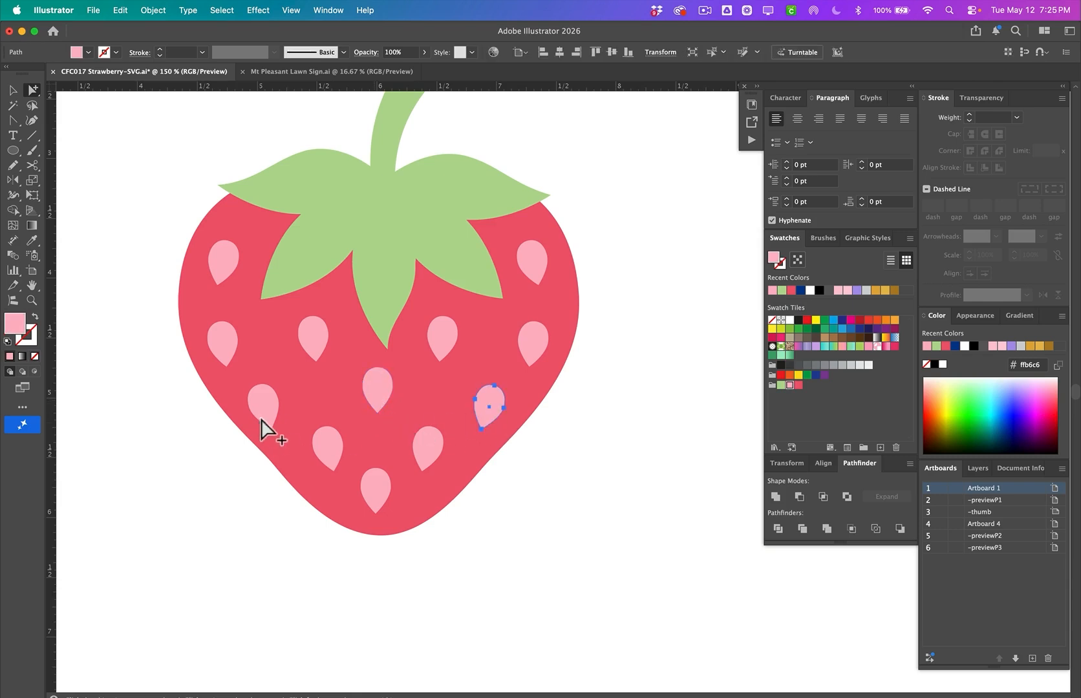
pyautogui.moveTo(267, 409); pyautogui.dragTo(272, 409)
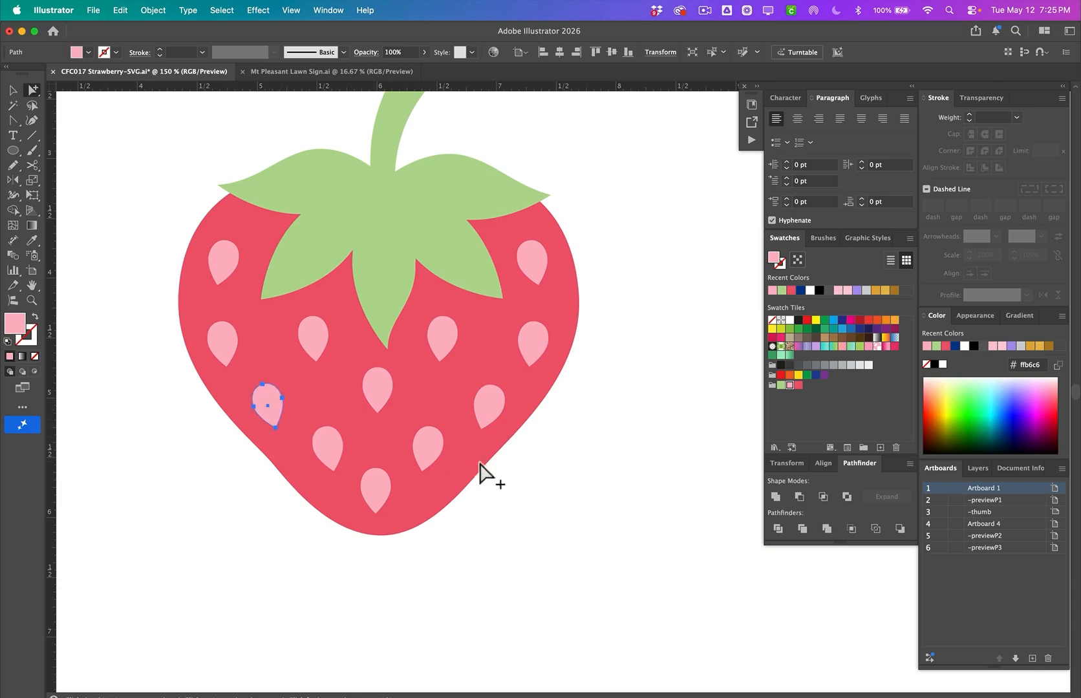
pyautogui.click(550, 471)
pyautogui.click(444, 332)
pyautogui.moveTo(312, 353); pyautogui.dragTo(309, 349)
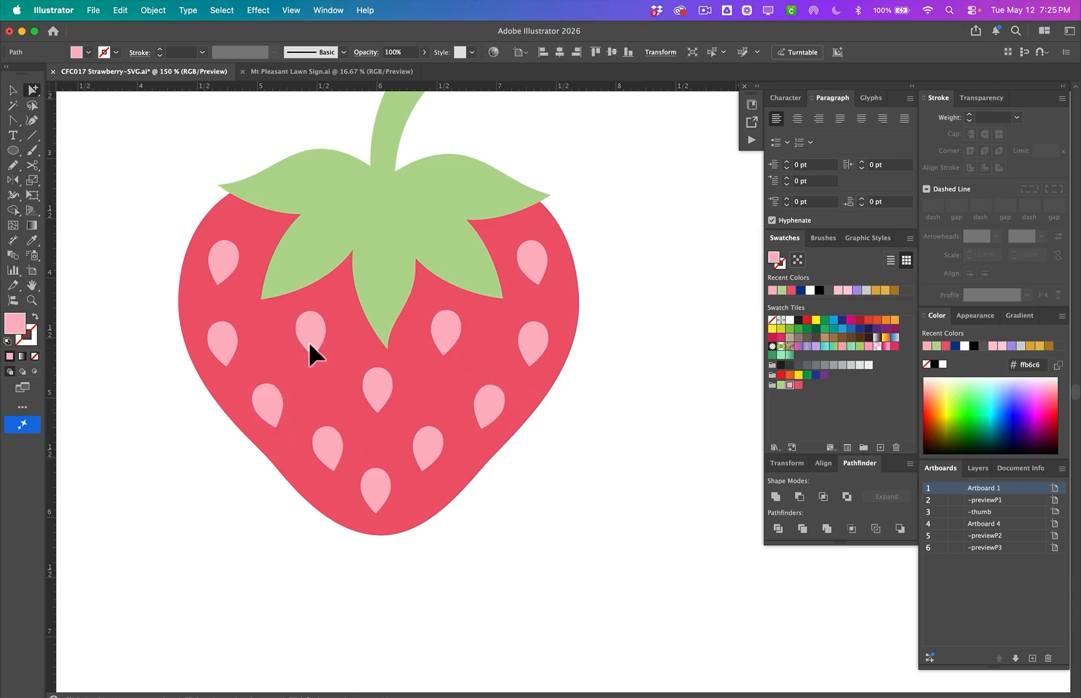
# - Fine-tune the tilt and position of the two outermost mid-height seeds on both sides of the strawberry
pyautogui.click(524, 366)
pyautogui.press('v')
pyautogui.moveTo(522, 321); pyautogui.dragTo(526, 326)
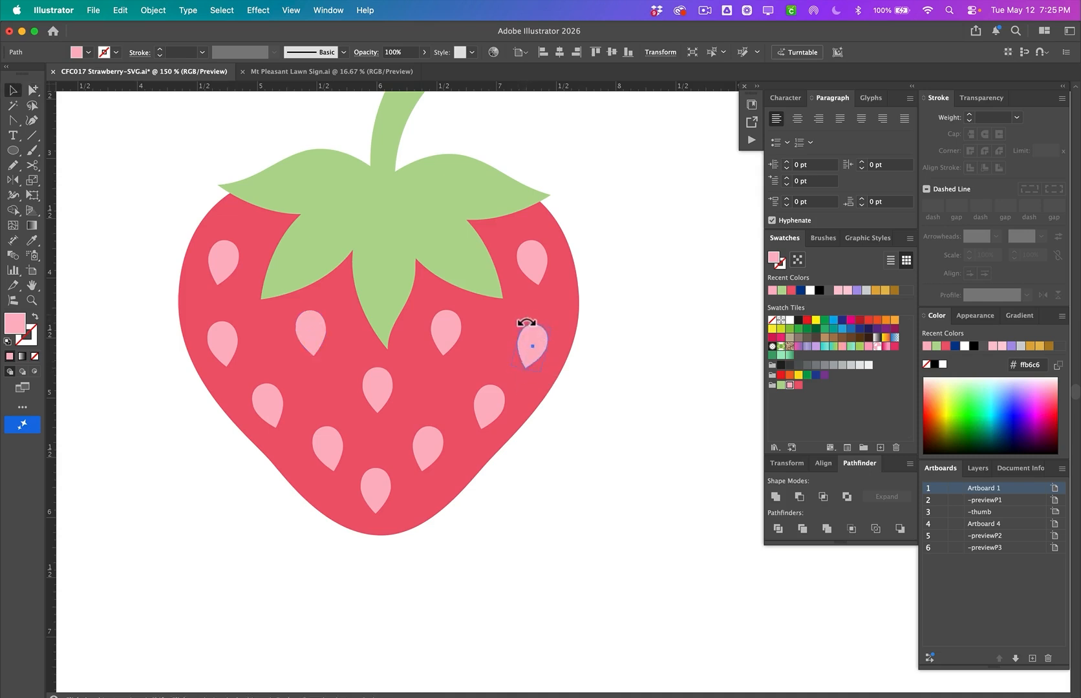
pyautogui.click(210, 349)
pyautogui.moveTo(256, 376); pyautogui.dragTo(260, 376)
# - Select all the seeds without the leaves and stem, and scale them down together proportionally about their centre
pyautogui.moveTo(640, 531); pyautogui.dragTo(119, 174)
pyautogui.keyDown('shift'); pyautogui.click(288, 220); pyautogui.keyUp('shift')
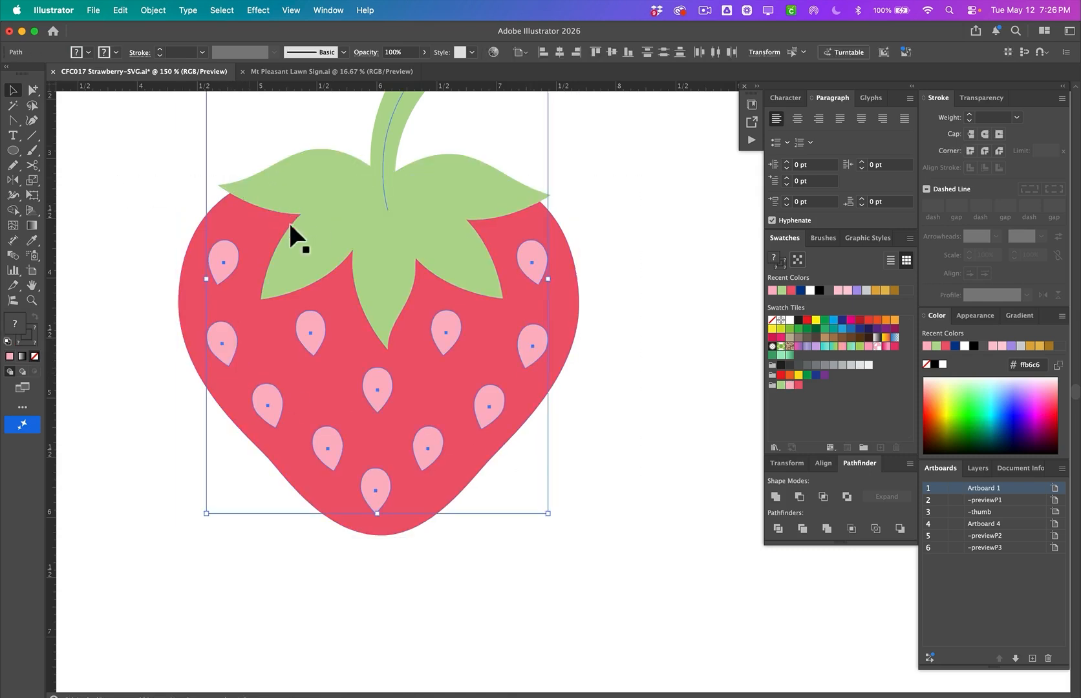
pyautogui.keyDown('shift'); pyautogui.click(386, 142); pyautogui.keyUp('shift')
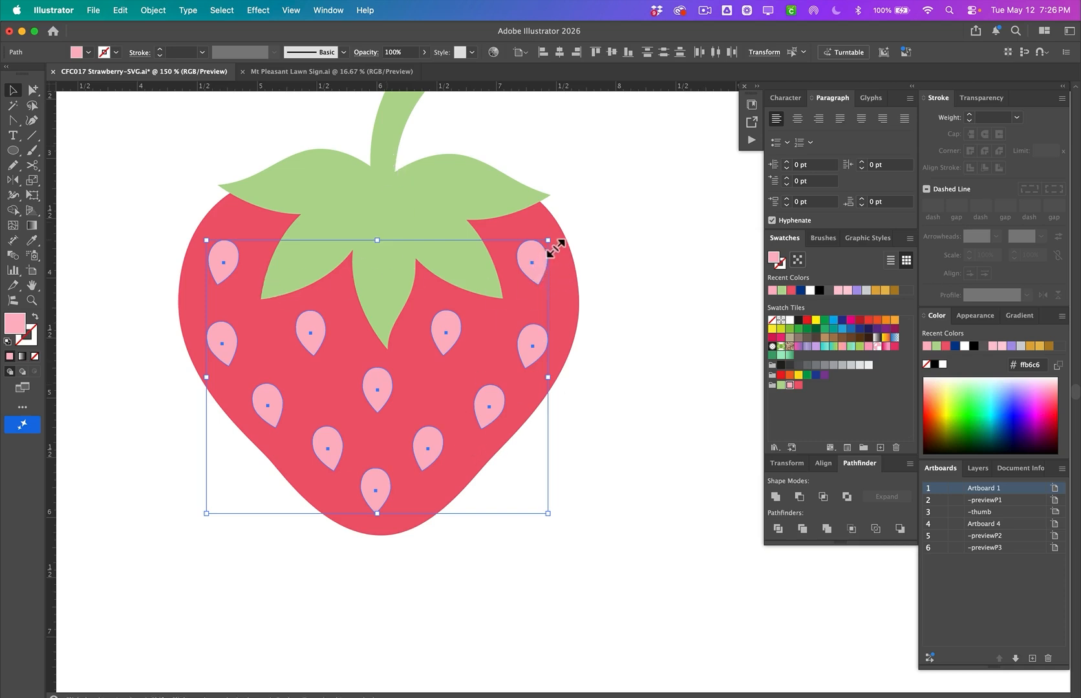
pyautogui.moveTo(550, 241); pyautogui.dragTo(525, 287)
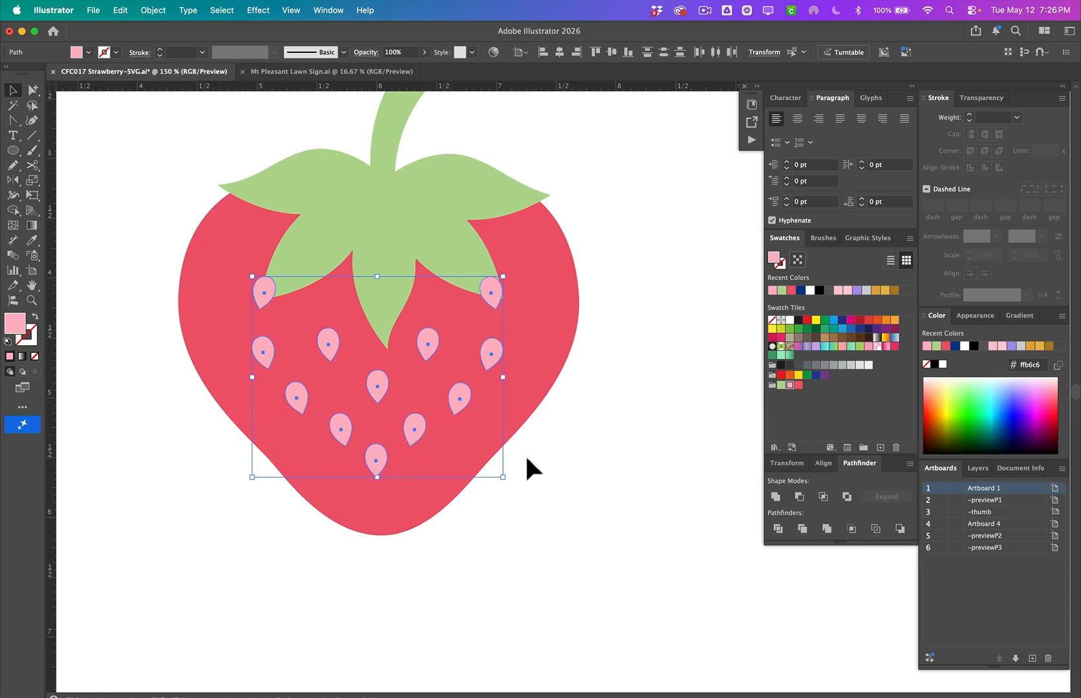
# - Undo the last seed scaling and use Transform Each to scale every seed individually to 80% horizontally and vertically, comparing the preview
pyautogui.press('super+z')
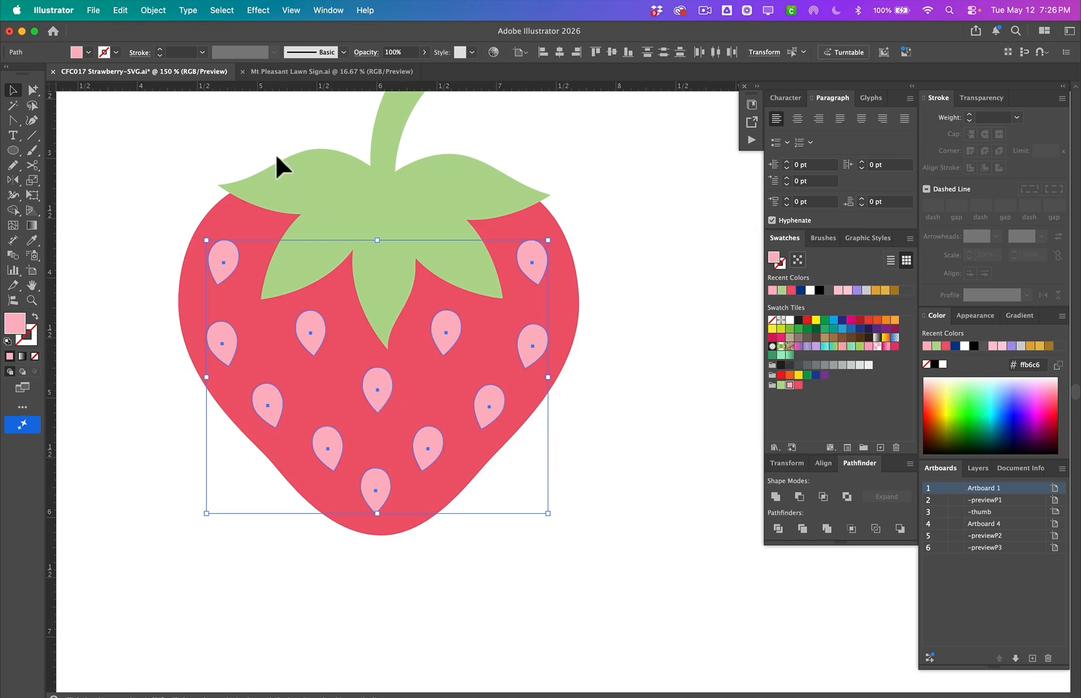
pyautogui.click(159, 10)
pyautogui.moveTo(171, 33)
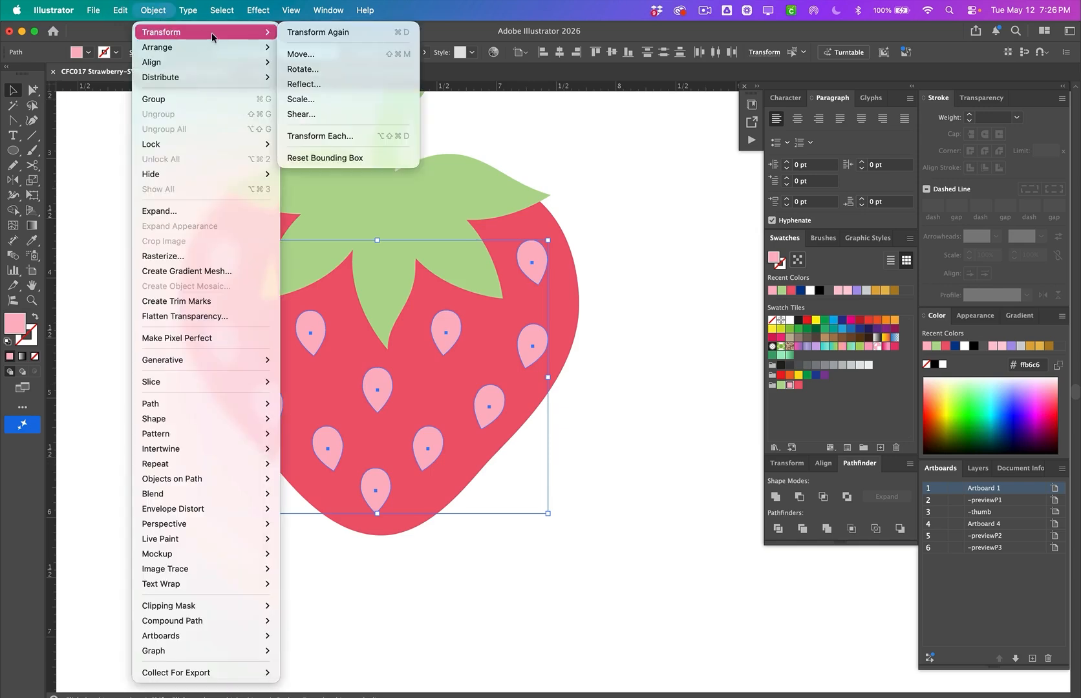
pyautogui.click(320, 136)
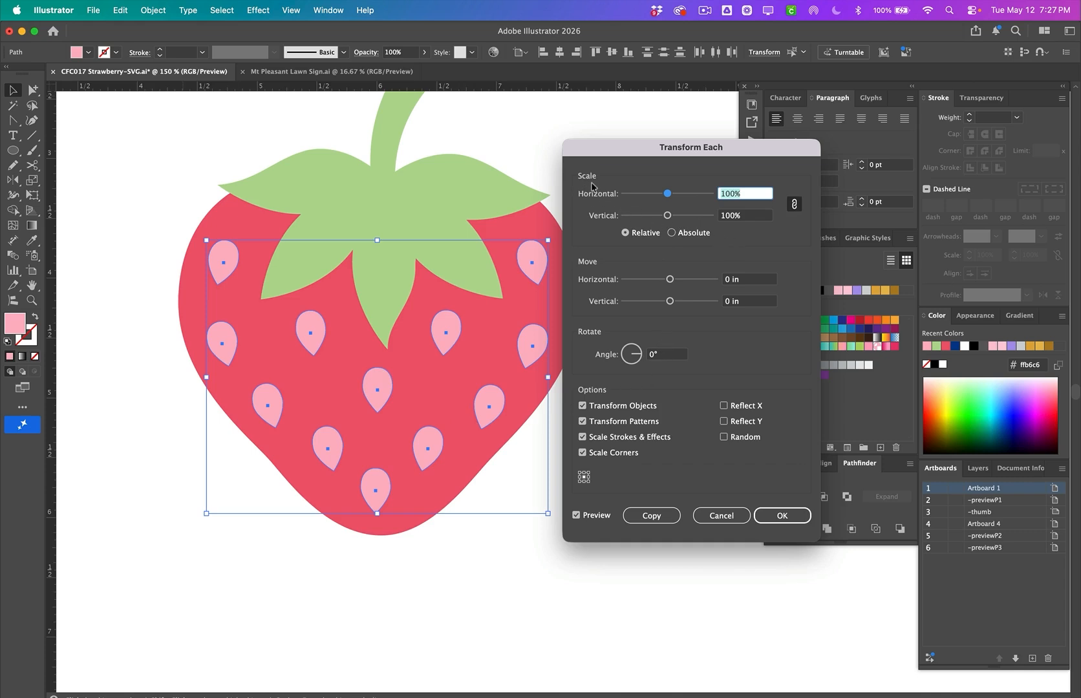
pyautogui.click(749, 192)
pyautogui.write('8')
pyautogui.press('BackSpace')
pyautogui.click(747, 219)
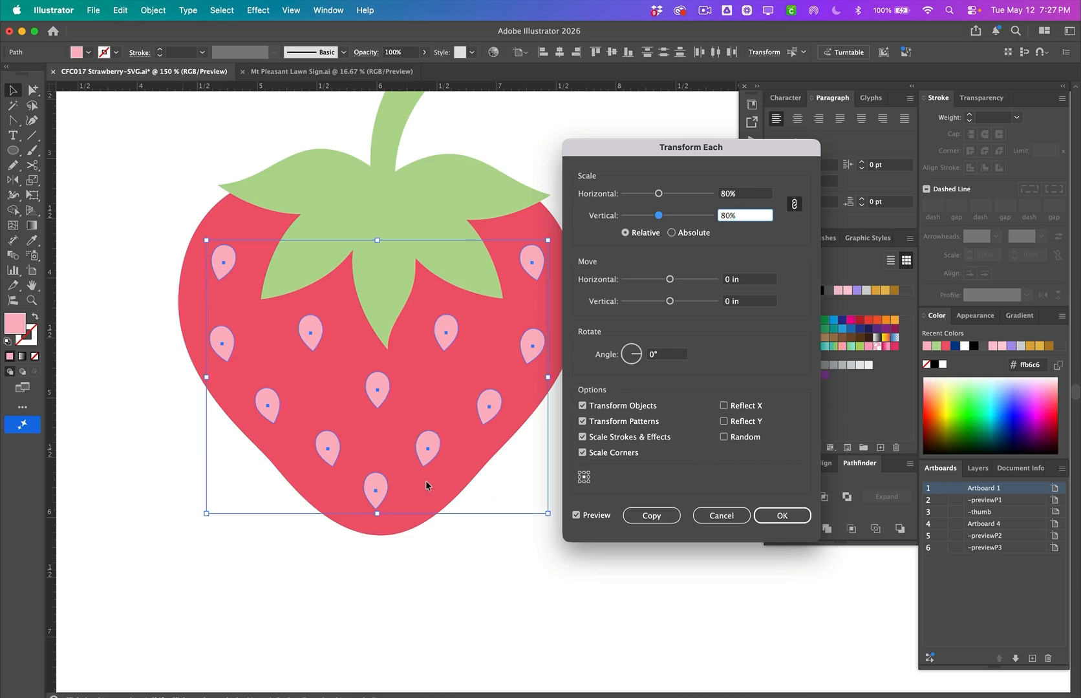
pyautogui.click(577, 515)
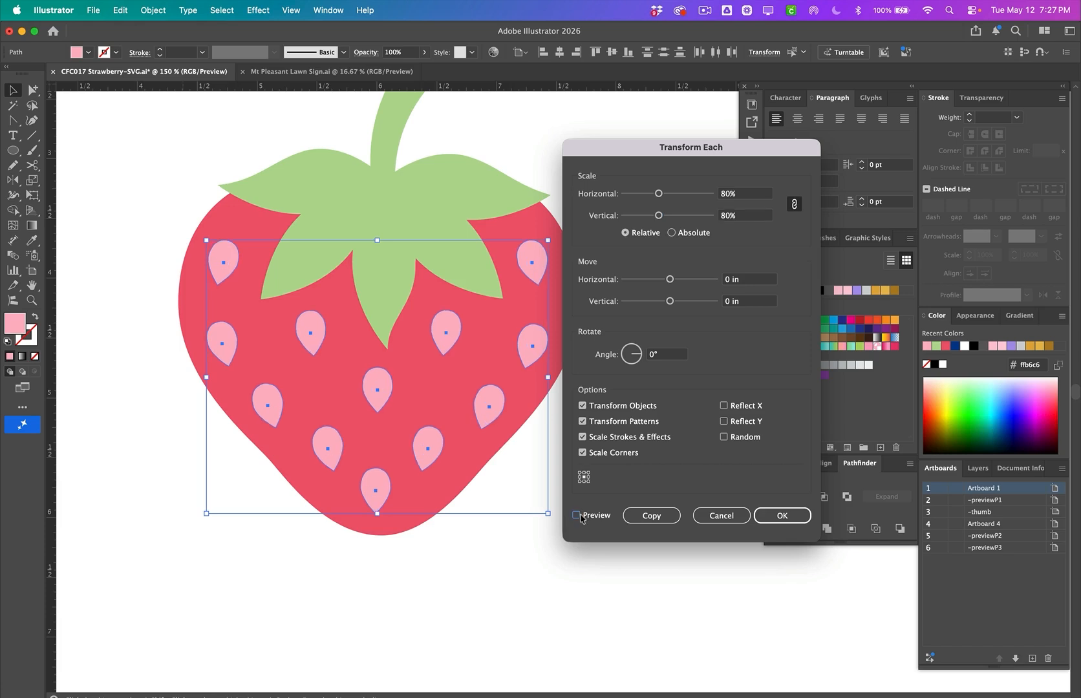
pyautogui.click(576, 515)
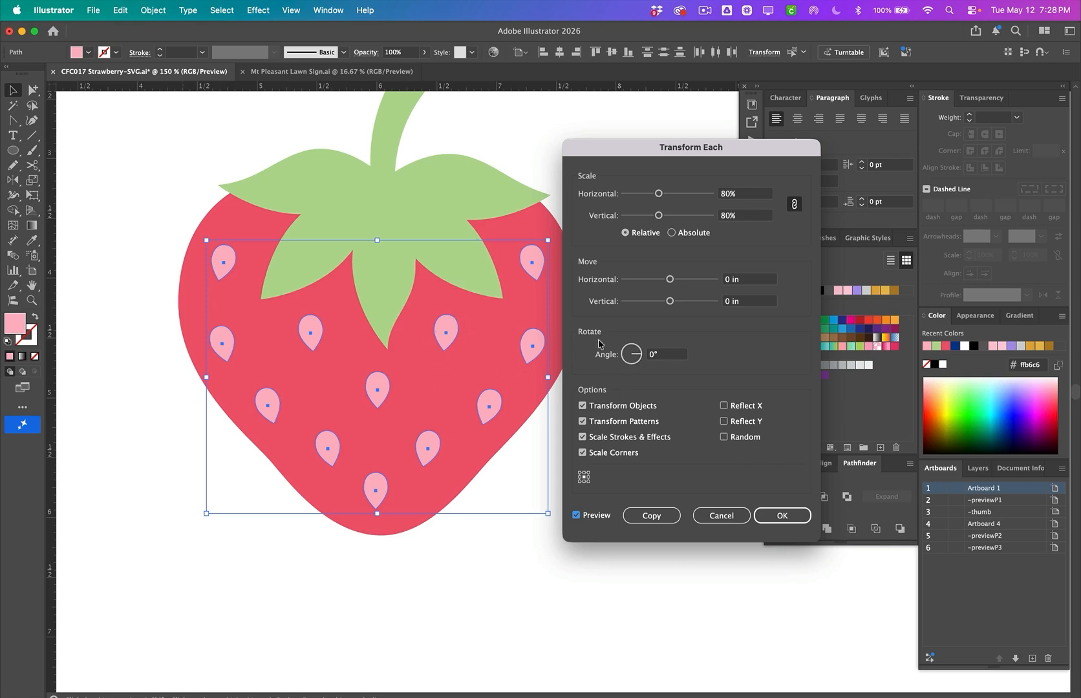
# - Set the individual rotation of the seeds to 180°, compare the preview, and apply the Transform Each settings
pyautogui.click(664, 356)
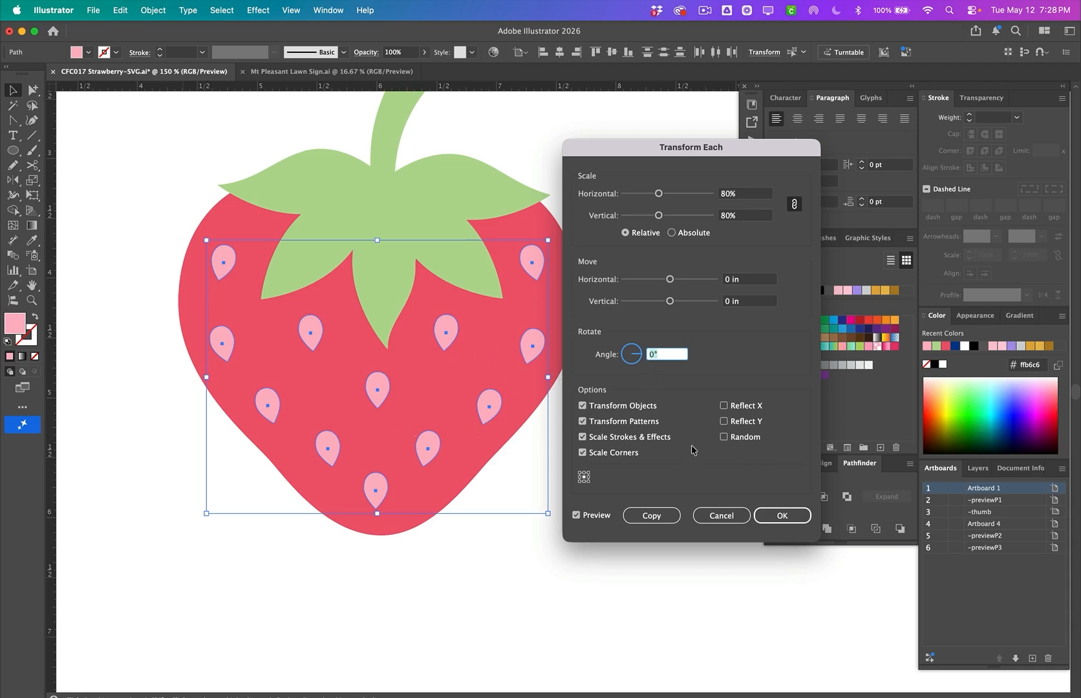
pyautogui.press('BackSpace')
pyautogui.write('180')
pyautogui.click(594, 516)
pyautogui.click(594, 515)
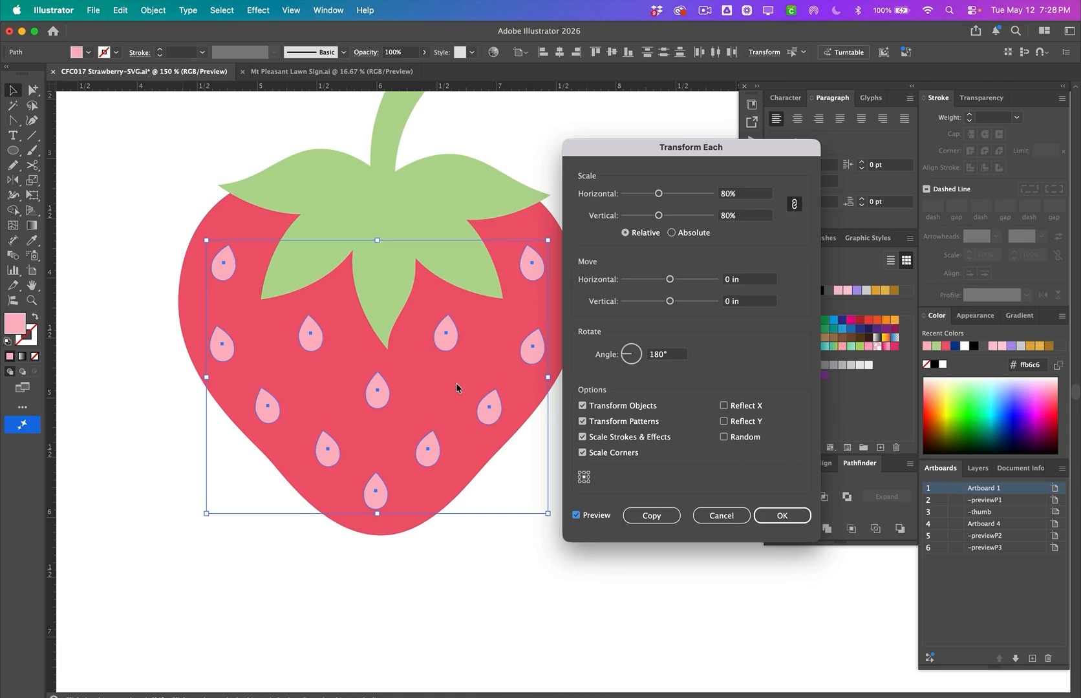
pyautogui.click(772, 515)
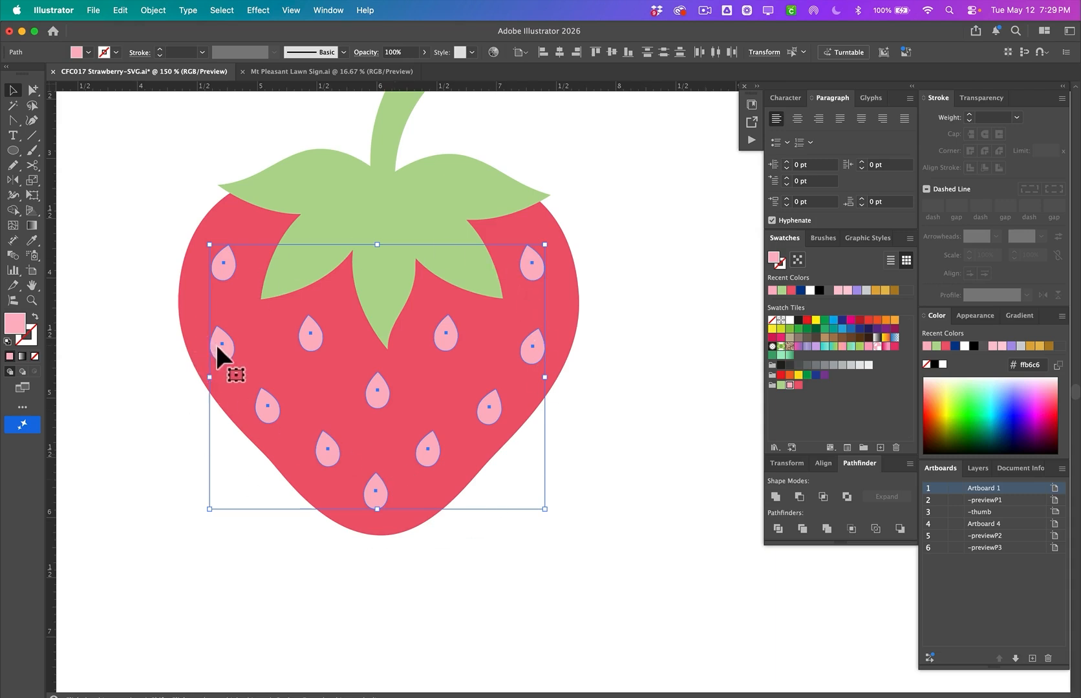
# - Group all the pink seeds together and deselect them
pyautogui.scroll(1, 384, 333)
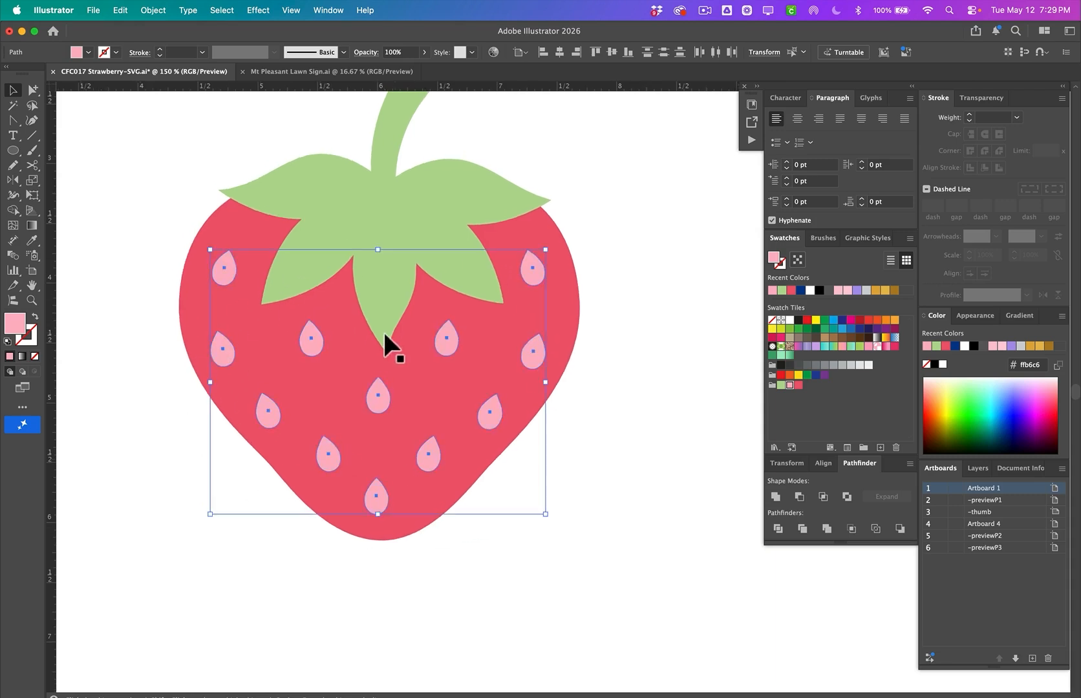
pyautogui.rightClick(442, 329)
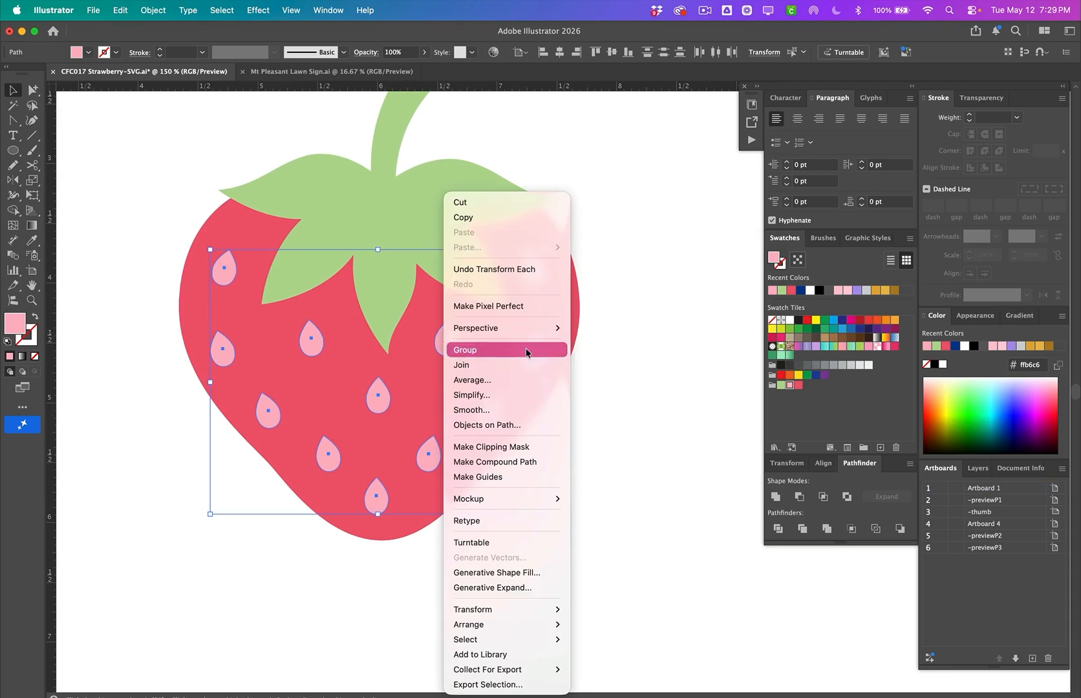
pyautogui.click(526, 351)
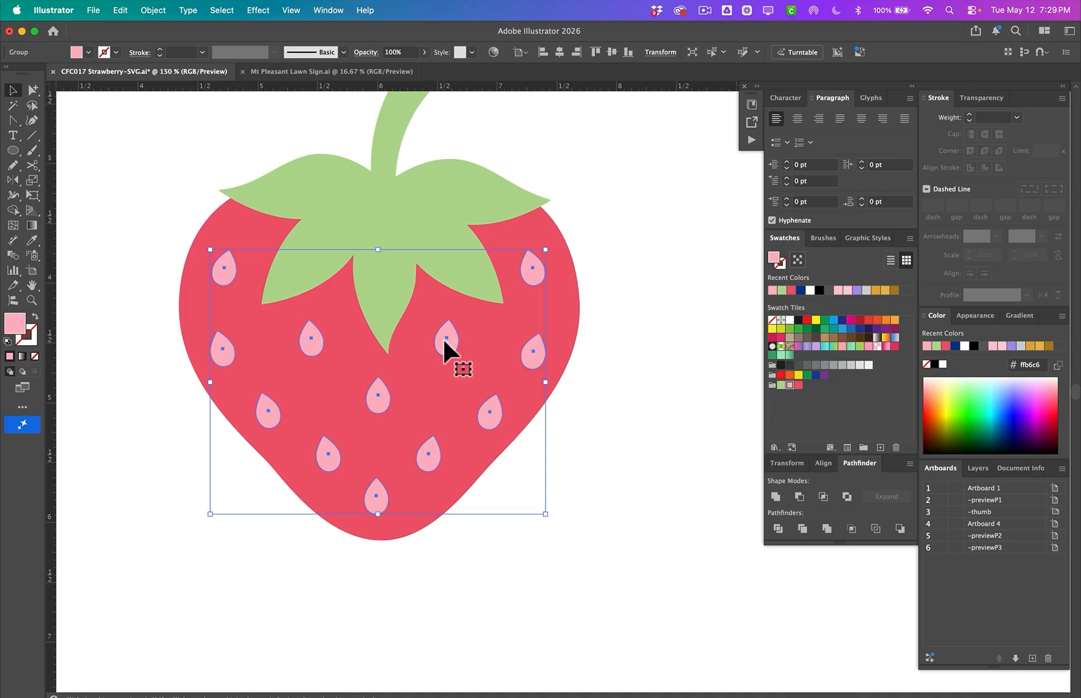
pyautogui.click(562, 463)
# - Select the entire strawberry with its stem, leaves, body and seeds, group it, and clear the selection
pyautogui.scroll(-2, 422, 372)
pyautogui.moveTo(186, 150); pyautogui.dragTo(604, 486)
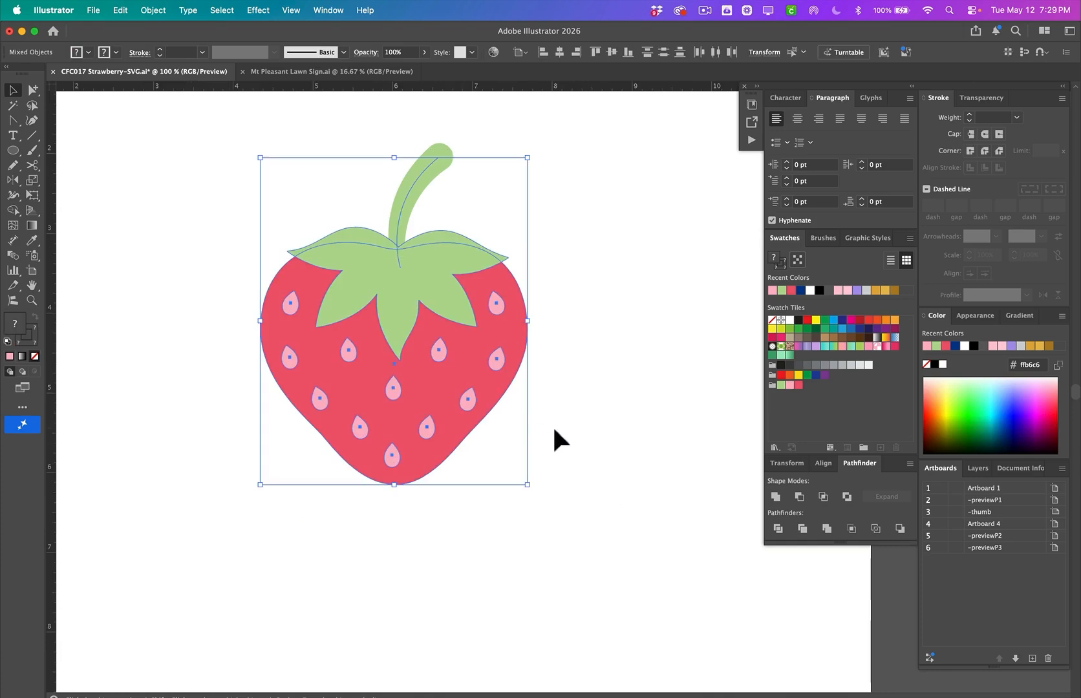
pyautogui.press('super+g')
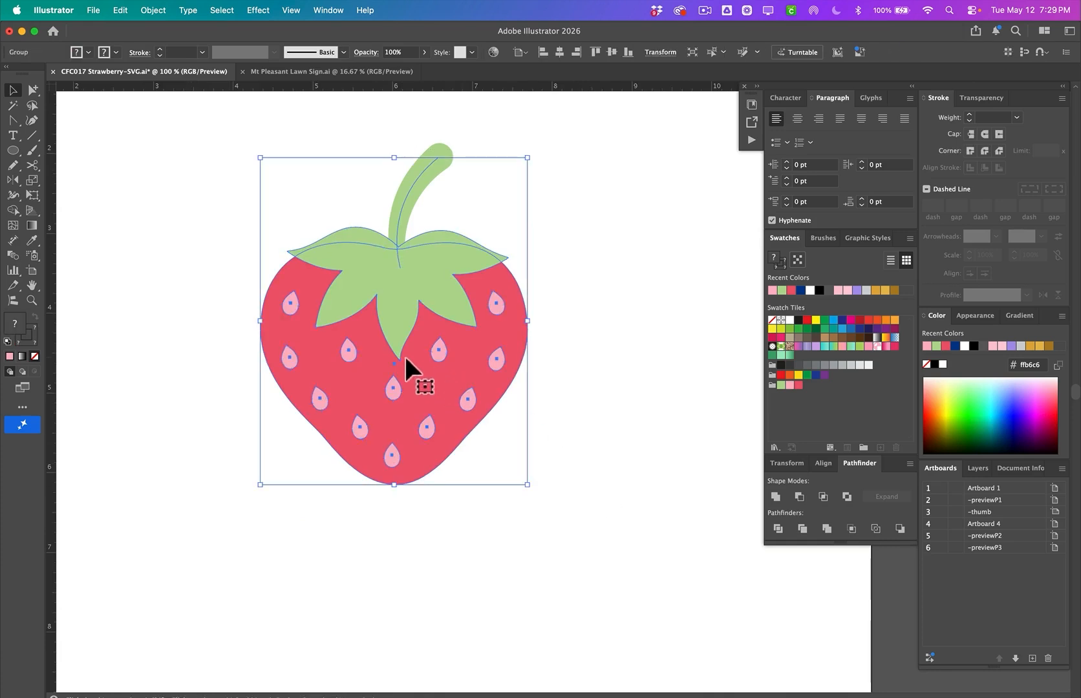
pyautogui.scroll(-1, 405, 356)
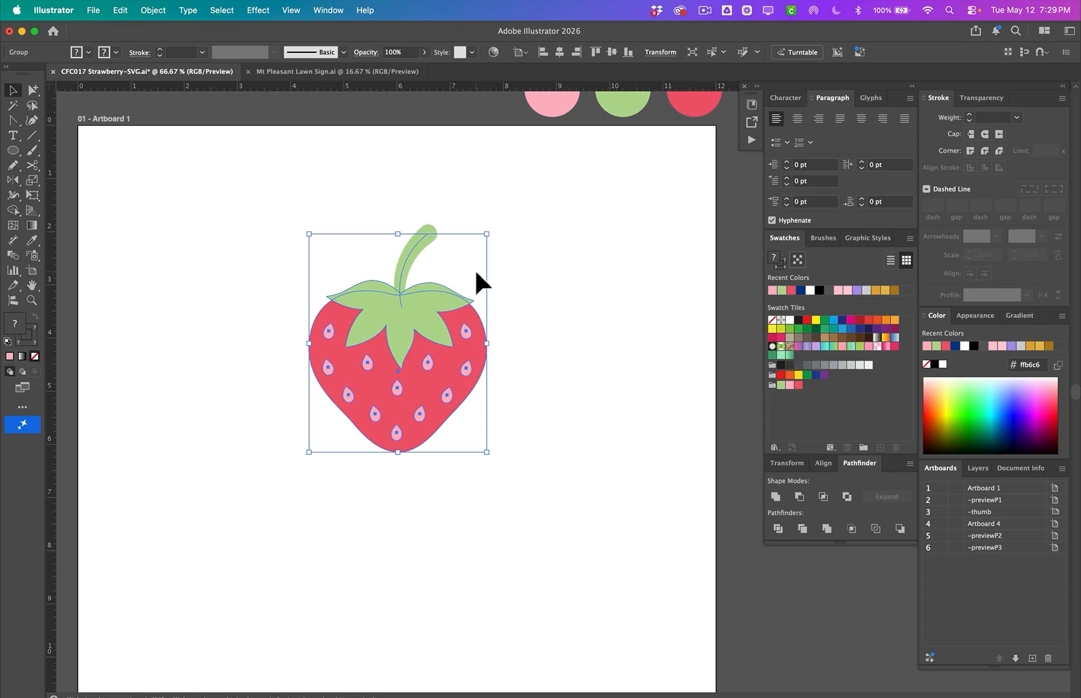
pyautogui.click(452, 240)
# - Select only the stem inside the grouped strawberry and convert its stroke to an outlined shape with Outline Stroke
pyautogui.press('a')
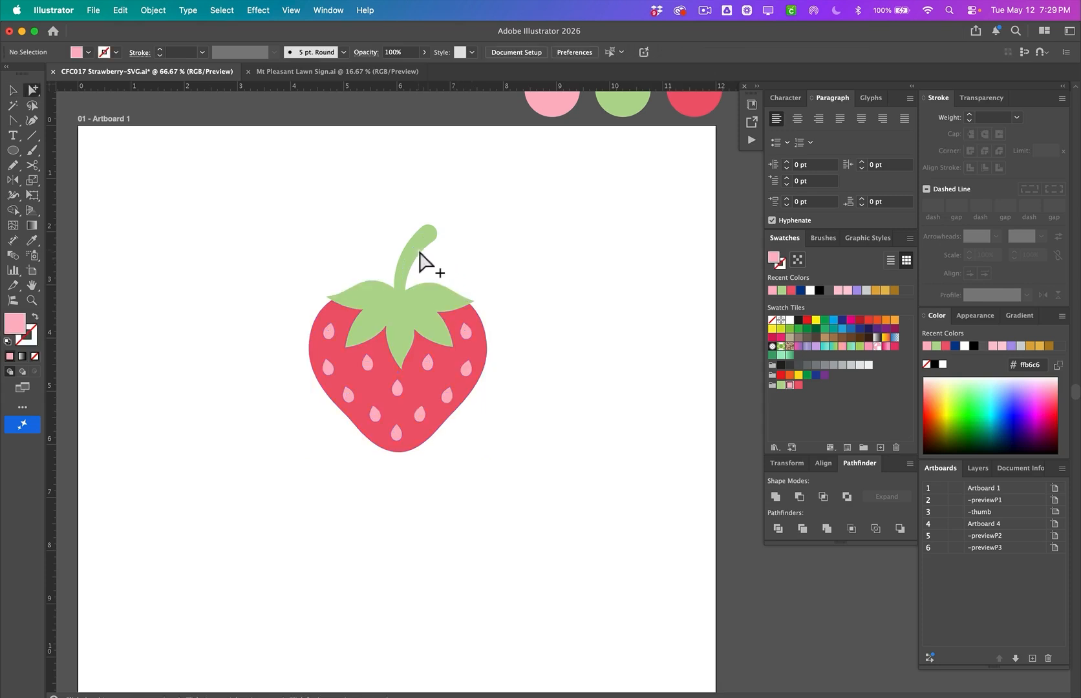
pyautogui.click(419, 253)
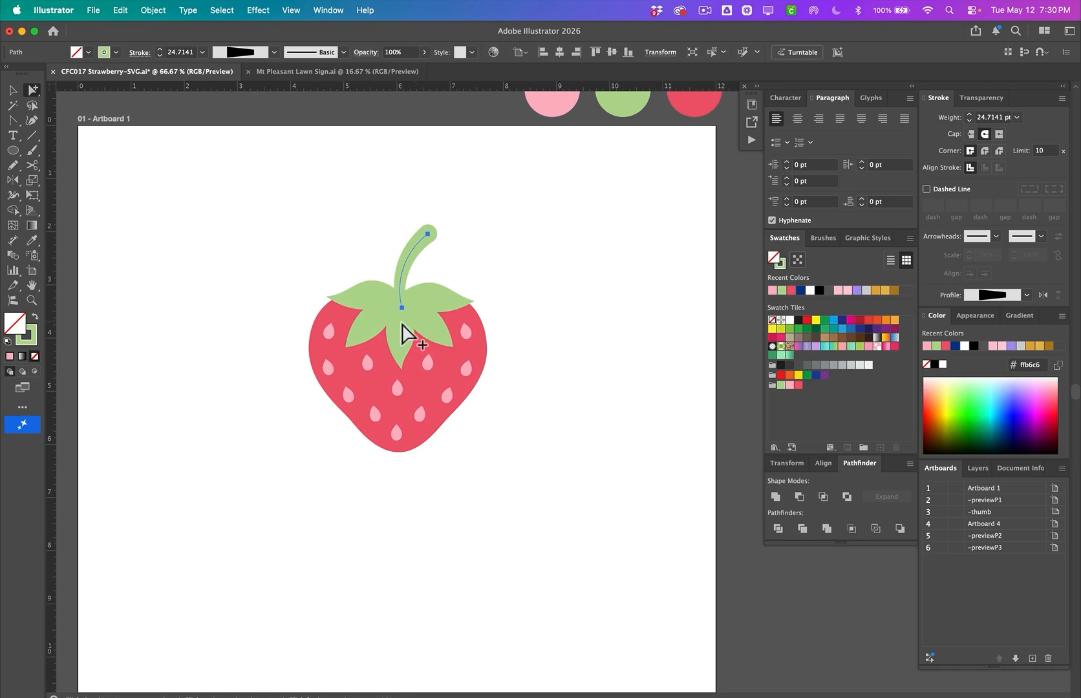
pyautogui.click(155, 16)
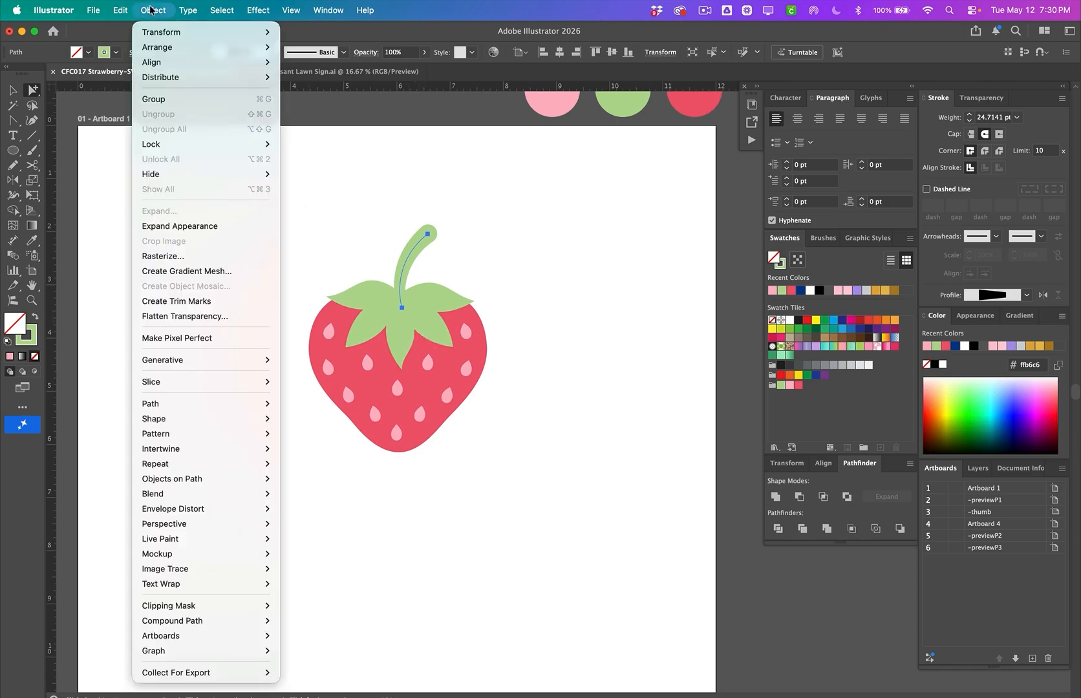
pyautogui.moveTo(224, 404)
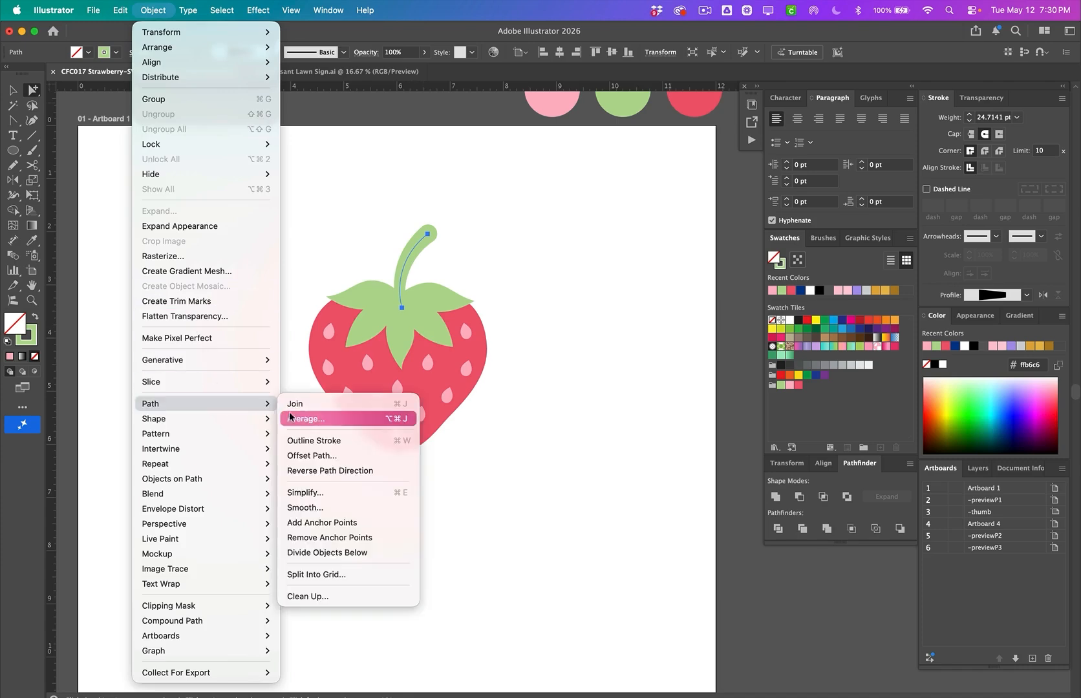
pyautogui.click(345, 440)
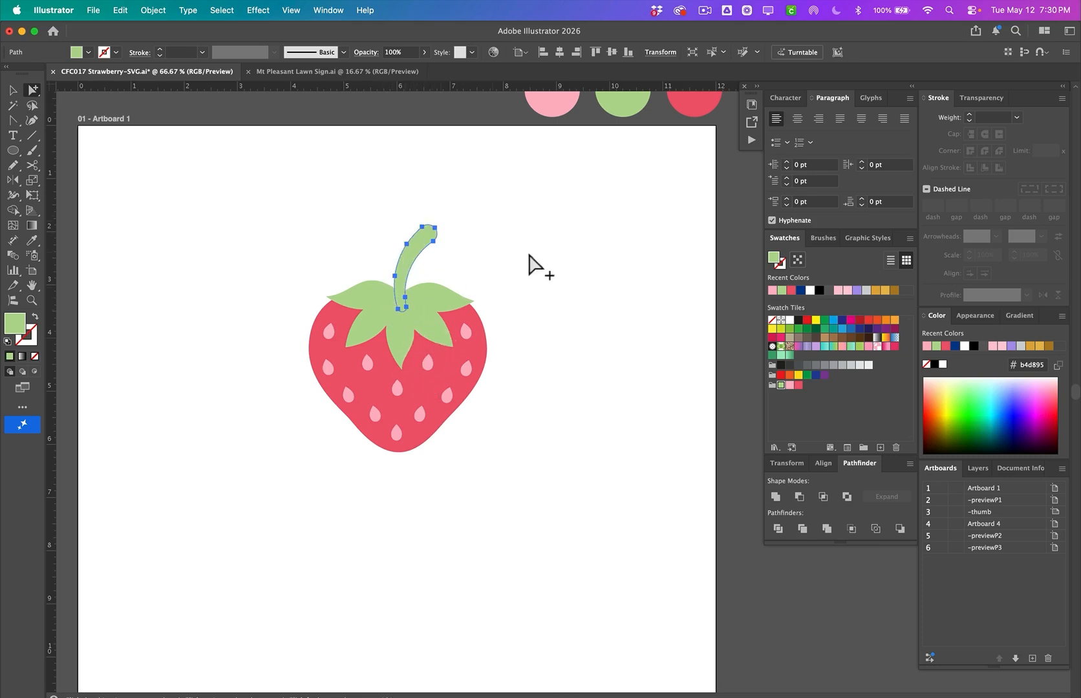
pyautogui.click(493, 266)
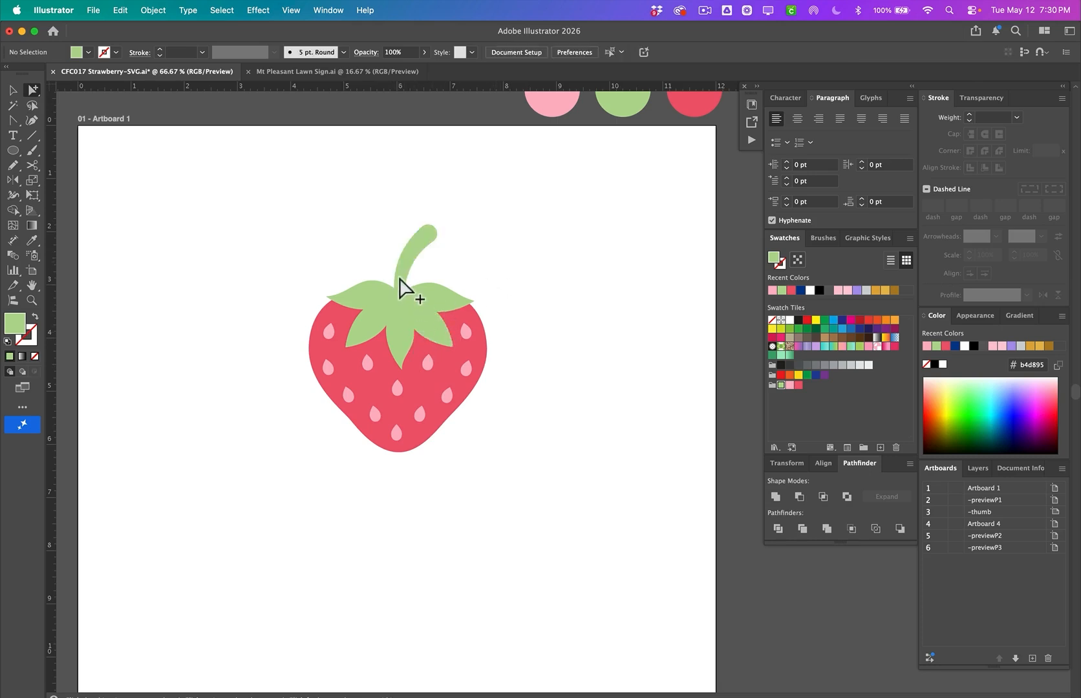
pyautogui.click(400, 290)
pyautogui.keyDown('shift'); pyautogui.click(417, 321); pyautogui.keyUp('shift')
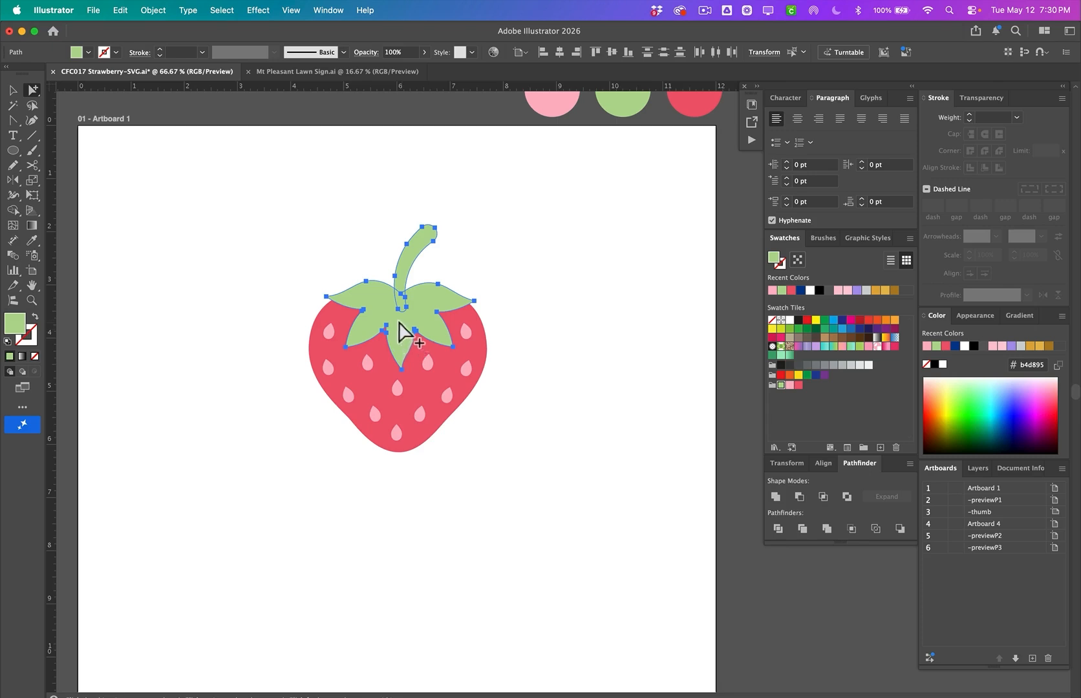
pyautogui.click(455, 268)
# - Move the grouped strawberry toward the artboard's upper left and place a duplicate of it diagonally below on the right
pyautogui.press('v')
pyautogui.moveTo(288, 241); pyautogui.dragTo(510, 477)
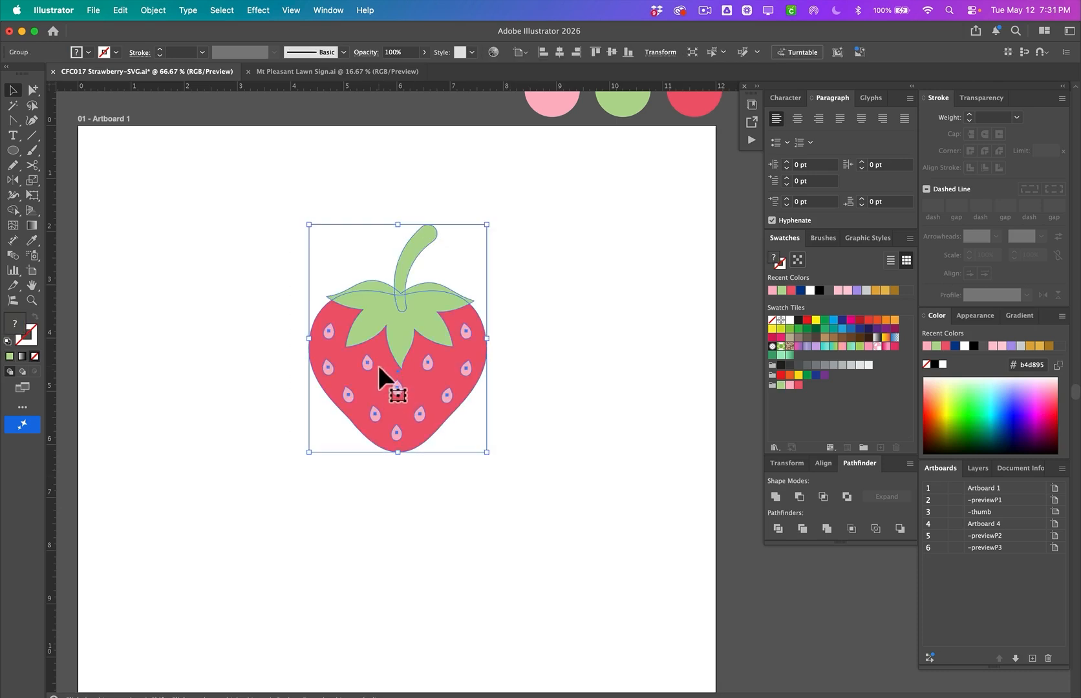
pyautogui.moveTo(386, 379); pyautogui.dragTo(494, 440)
pyautogui.click(481, 327)
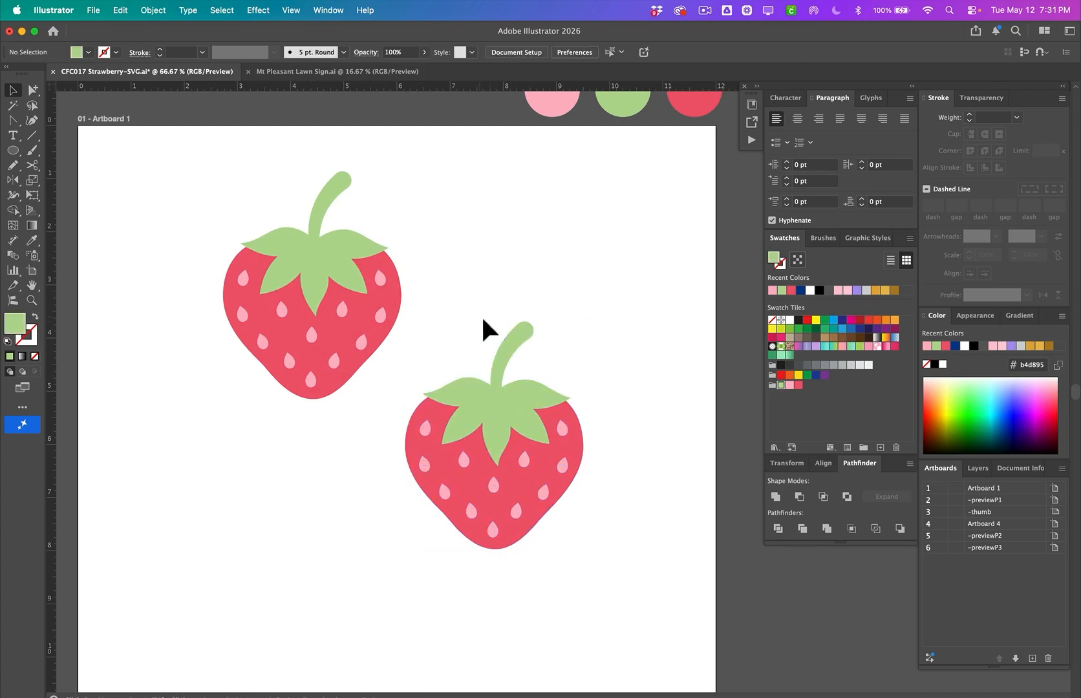
# - Delete only the stem from the lower-right strawberry copy
pyautogui.press('a')
pyautogui.click(514, 356)
pyautogui.press('Delete')
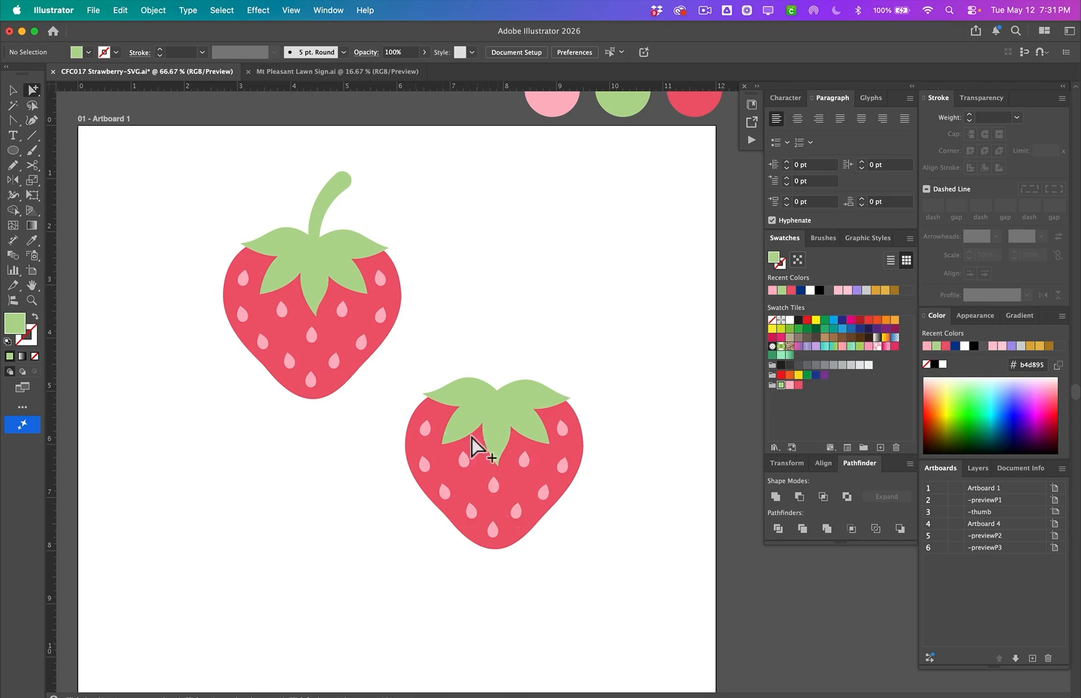
# - Unite the stem and leaves of the upper-left strawberry into a single green shape and deselect it
pyautogui.scroll(3, 349, 331)
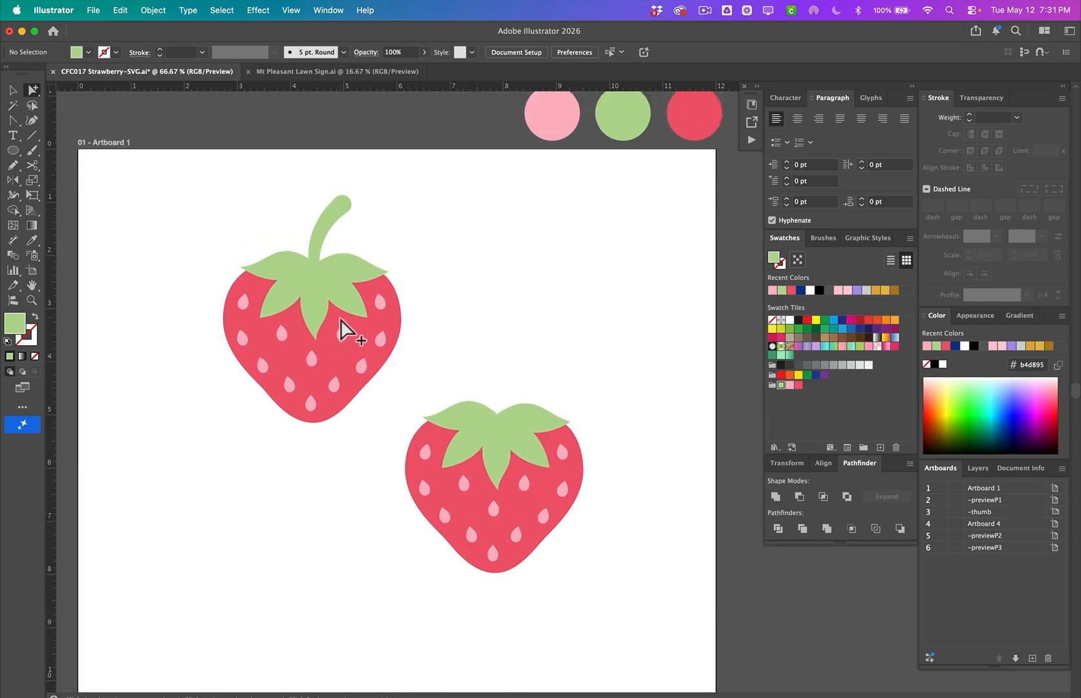
pyautogui.click(320, 307)
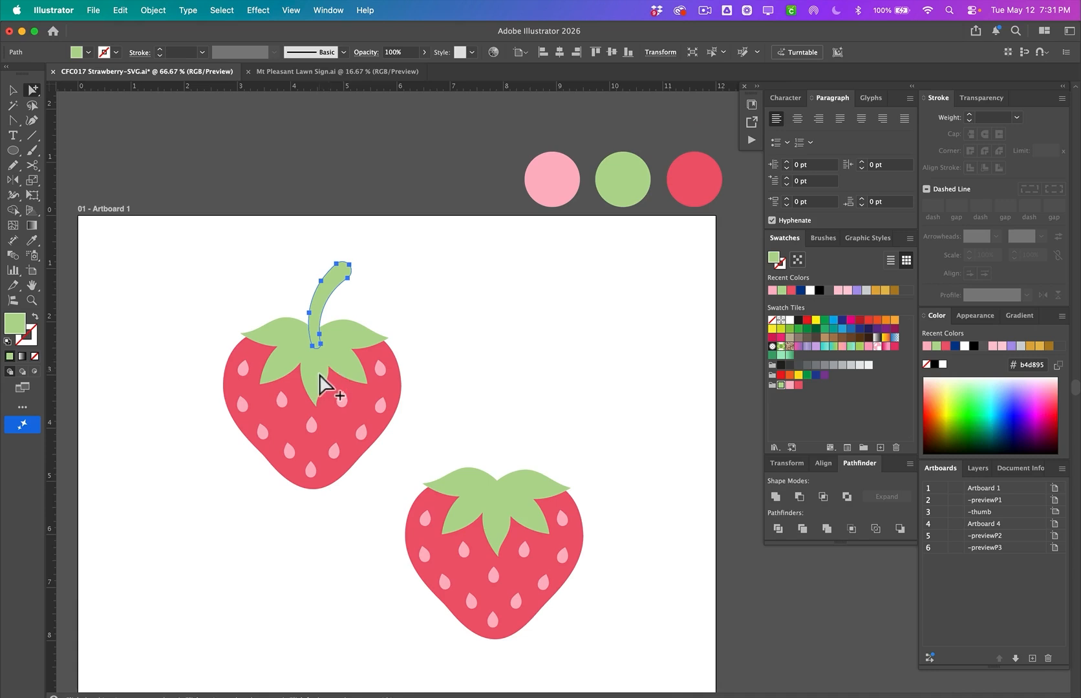
pyautogui.moveTo(317, 338); pyautogui.dragTo(321, 250)
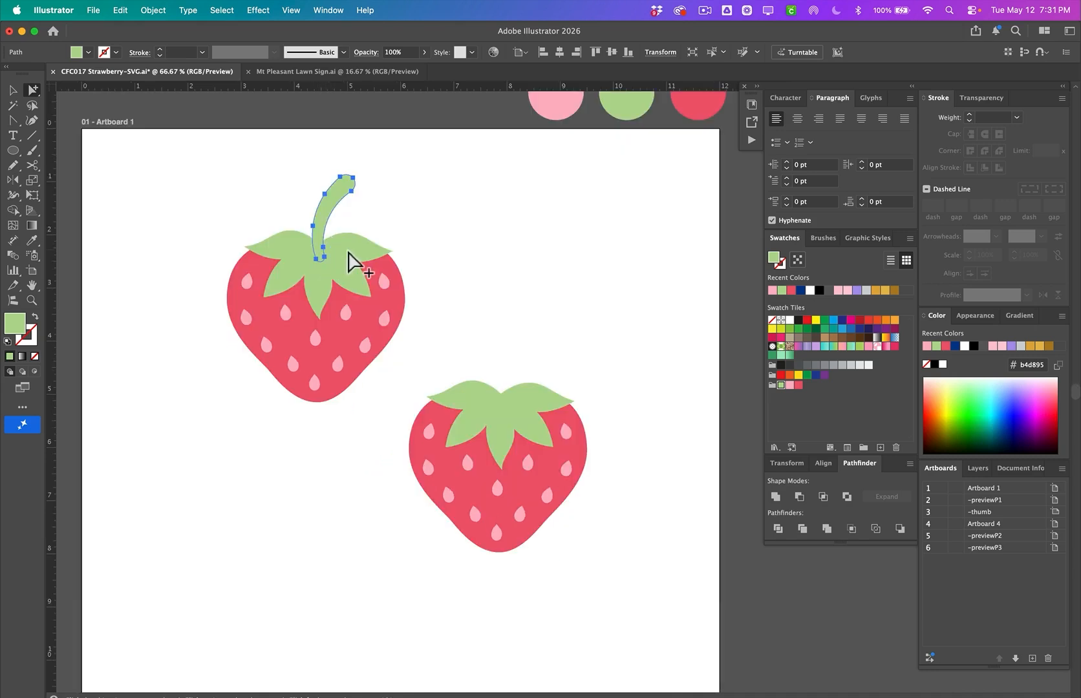
pyautogui.keyDown('shift'); pyautogui.click(351, 256); pyautogui.keyUp('shift')
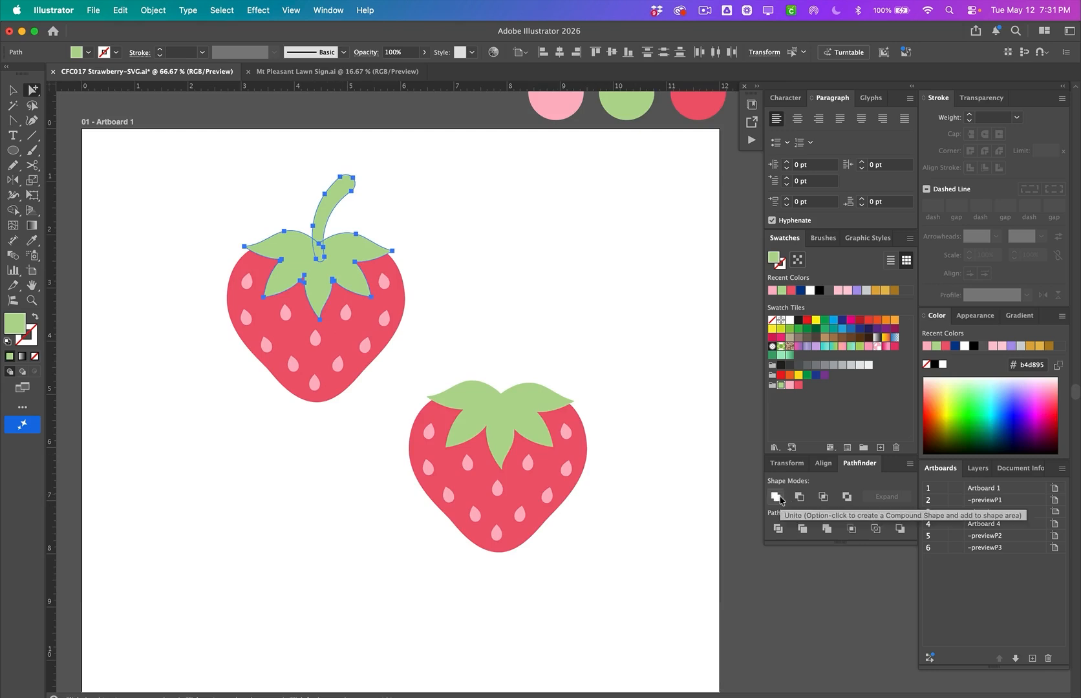
pyautogui.click(777, 496)
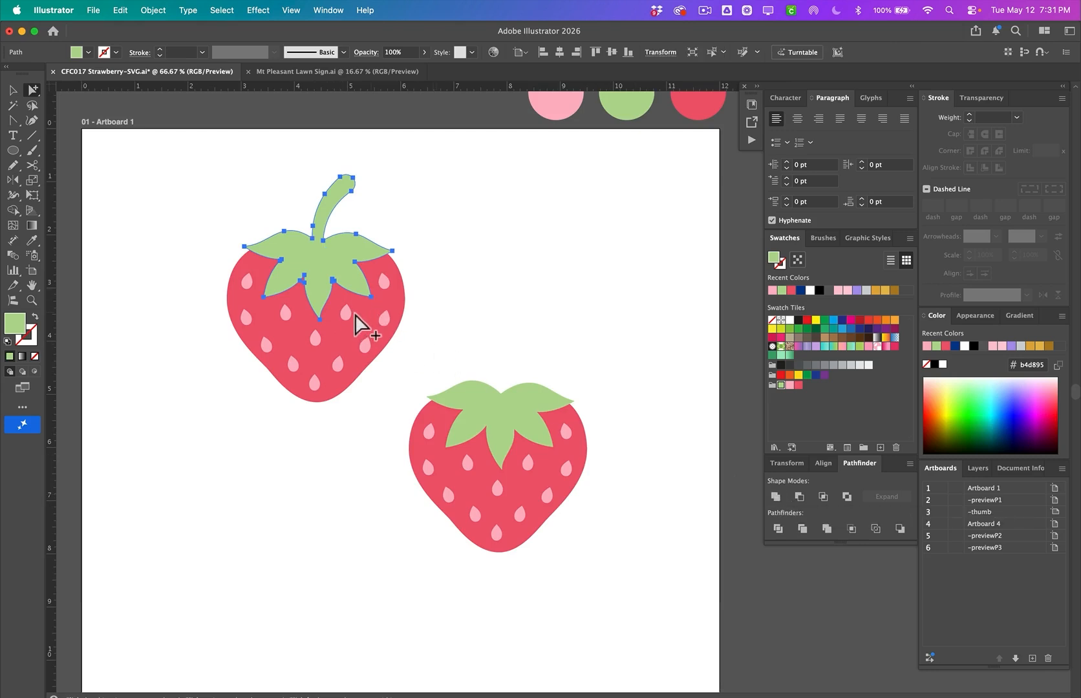
pyautogui.click(434, 309)
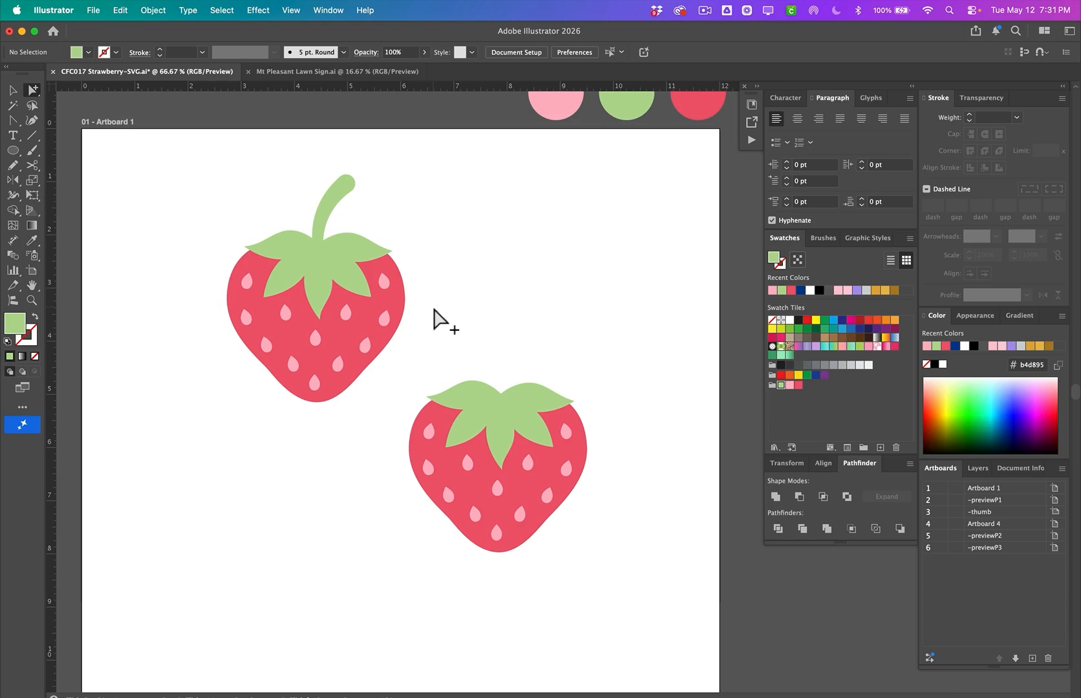
# - Try moving the united leaves and stem off the upper-left berry's body, and undo the move
pyautogui.moveTo(350, 272); pyautogui.dragTo(296, 238)
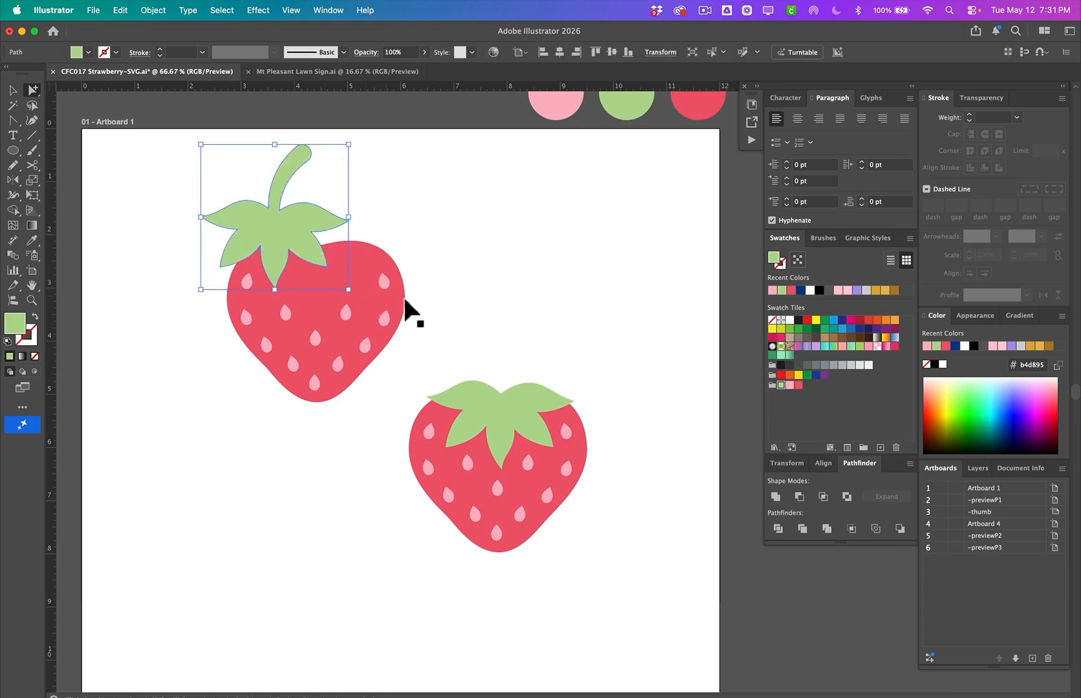
pyautogui.press('super+z')
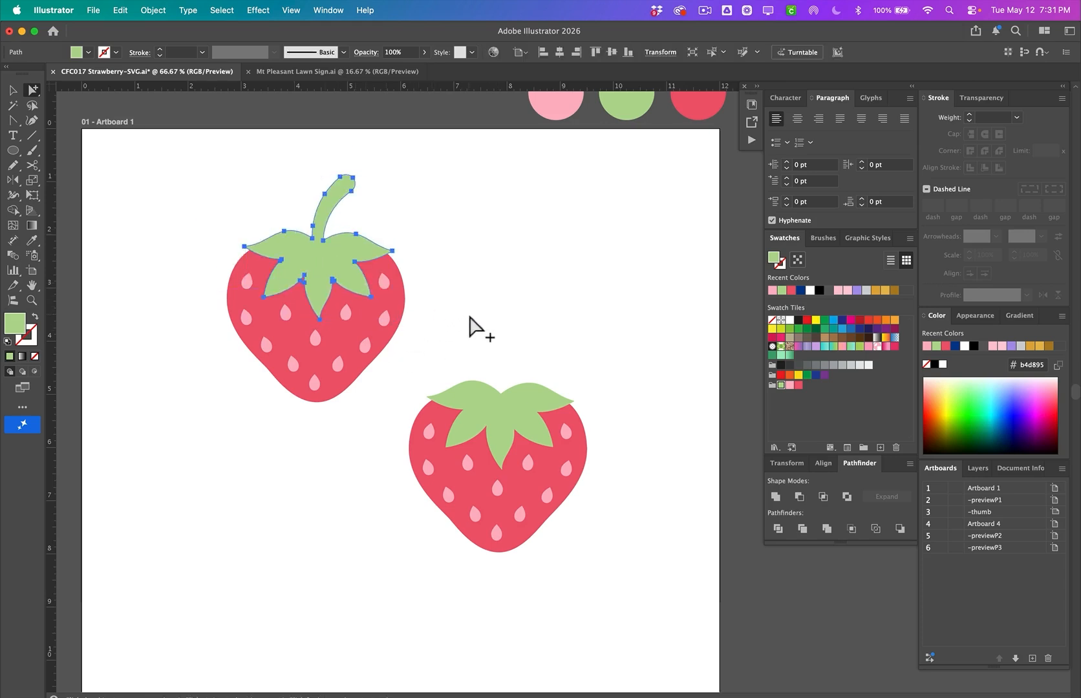
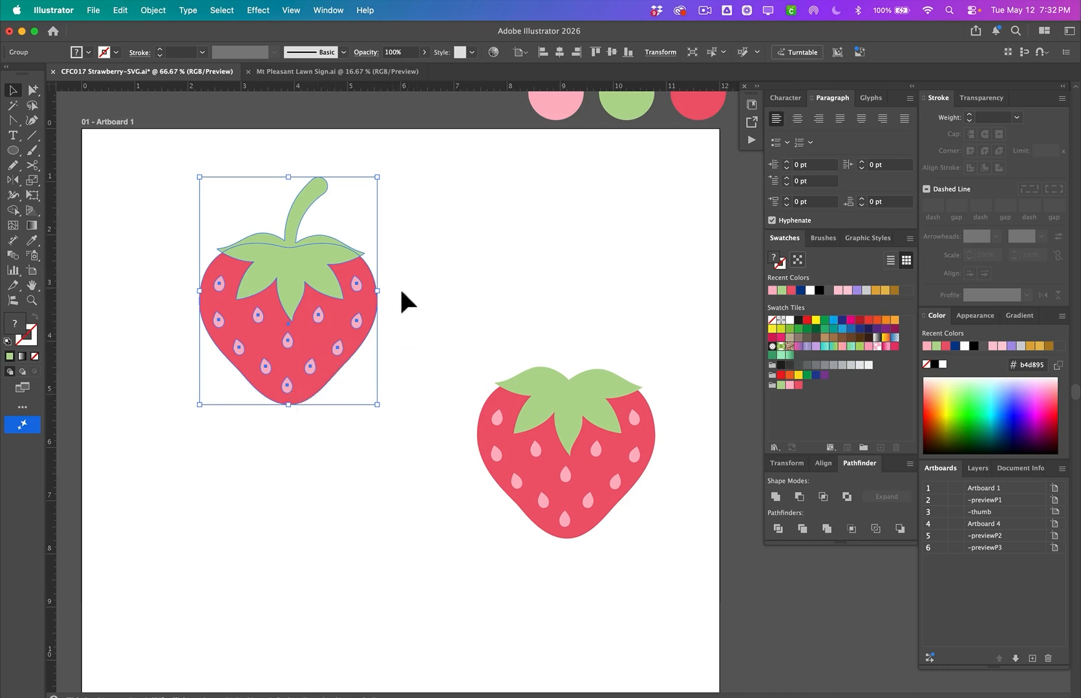
pyautogui.scroll(1, 373, 431)
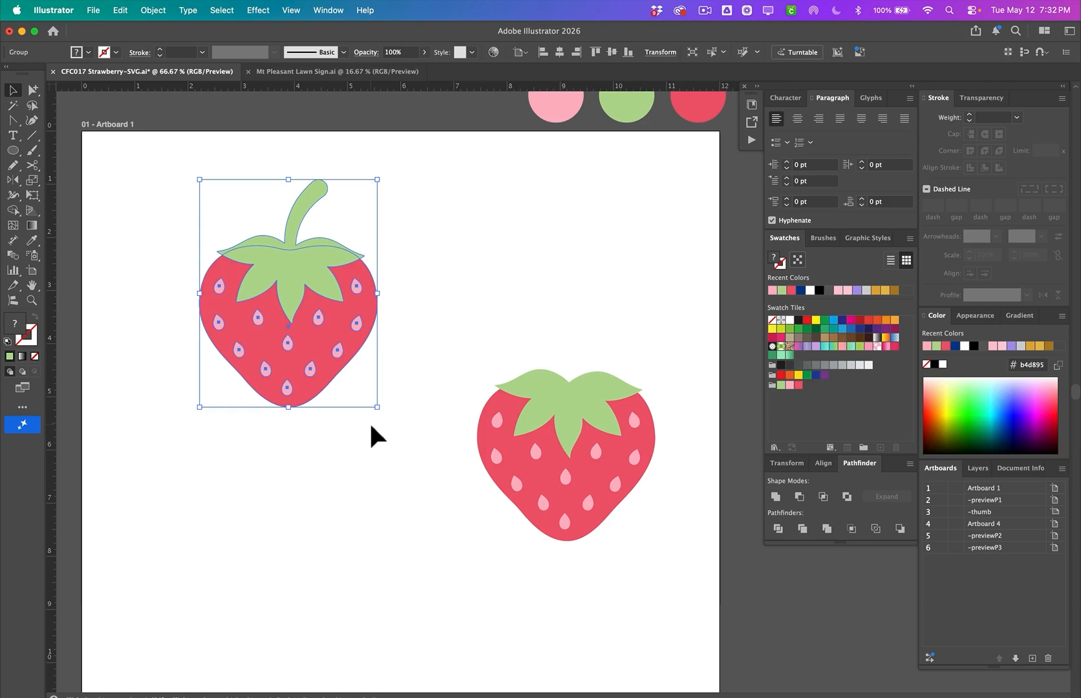
# - Try moving the united leaves and then the seed group off the upper-left berry's body, and undo the moves
pyautogui.click(371, 426)
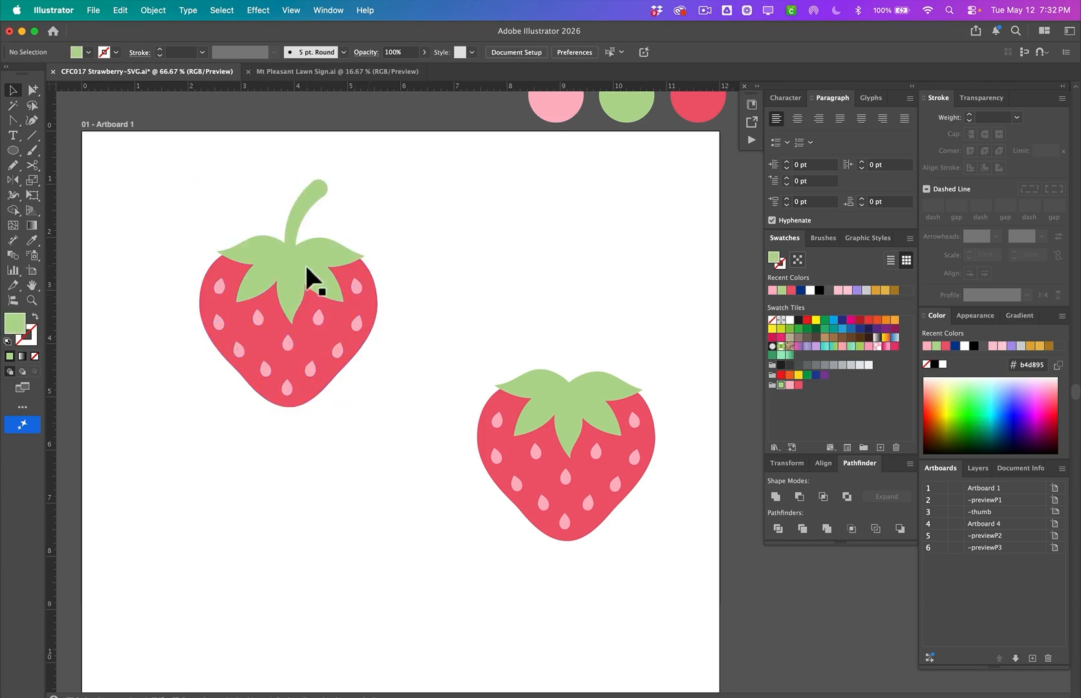
pyautogui.press('a')
pyautogui.moveTo(303, 274); pyautogui.dragTo(186, 279)
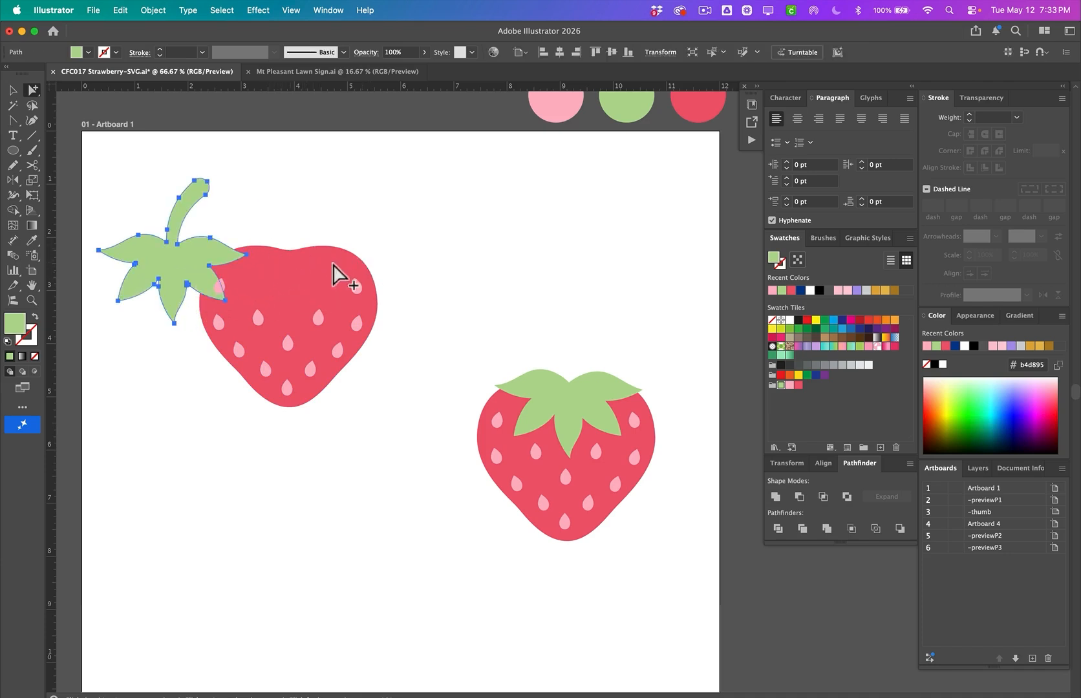
pyautogui.keyDown('alt'); pyautogui.click(318, 316); pyautogui.keyUp('alt')
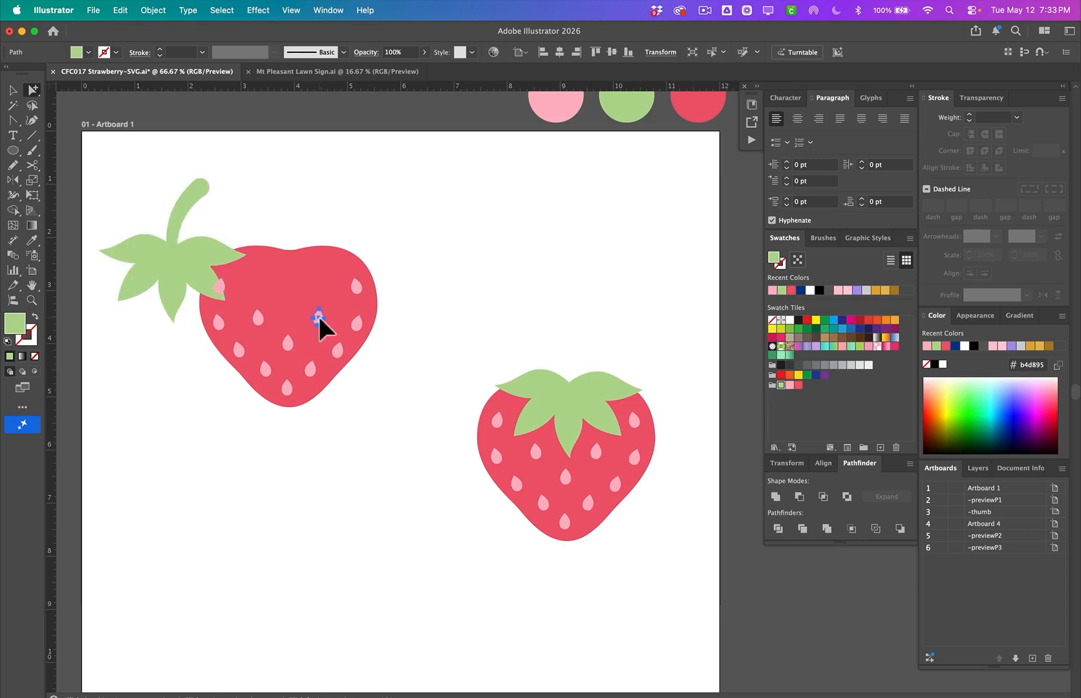
pyautogui.keyDown('alt'); pyautogui.click(319, 318); pyautogui.keyUp('alt')
pyautogui.moveTo(319, 317); pyautogui.dragTo(200, 363)
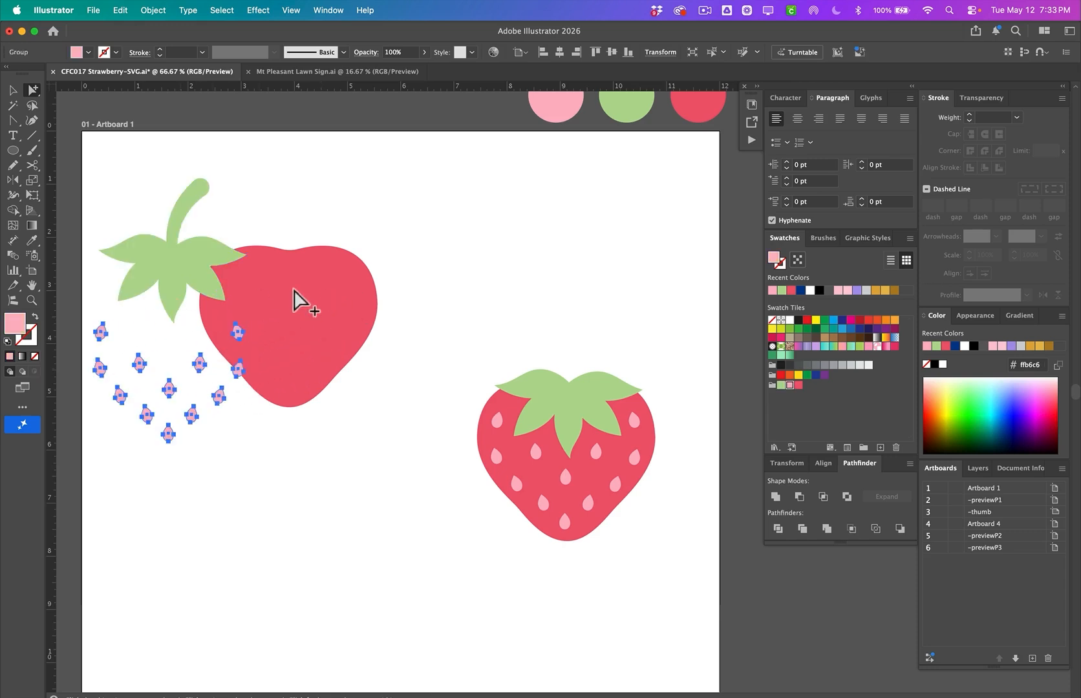
pyautogui.press('super')
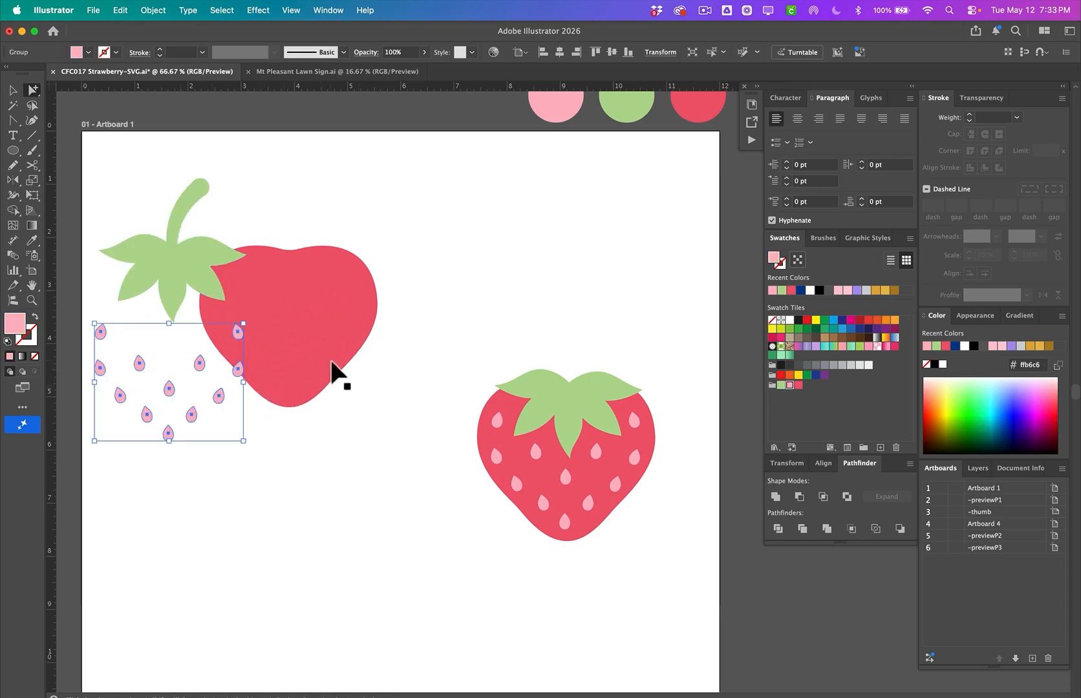
pyautogui.press('super+z')
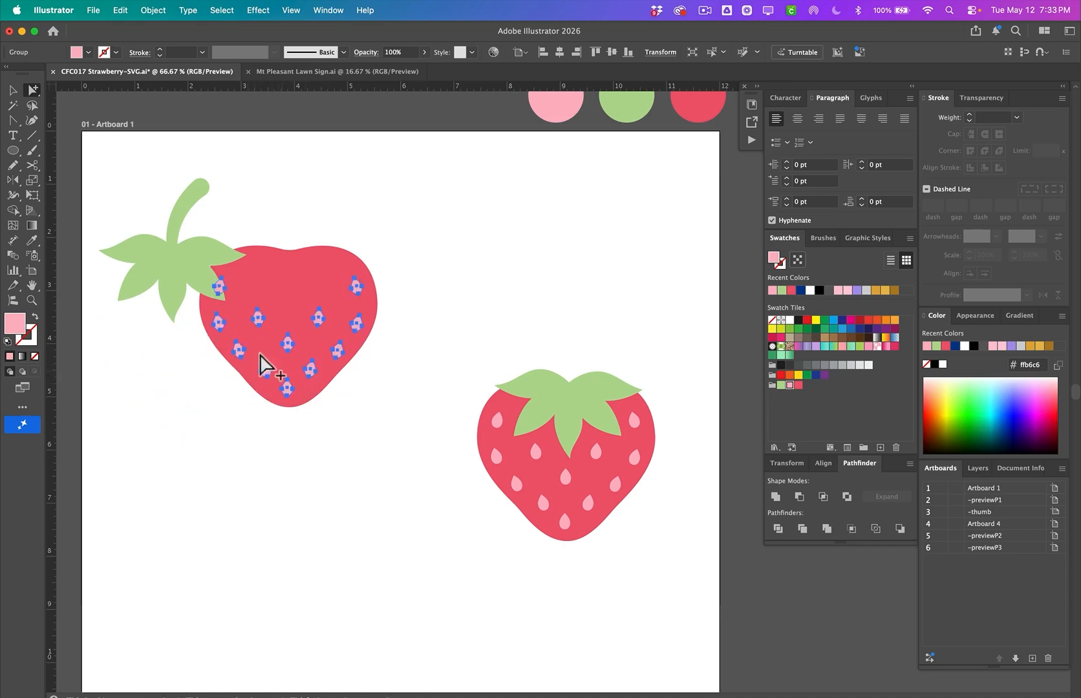
pyautogui.moveTo(314, 320); pyautogui.dragTo(191, 466)
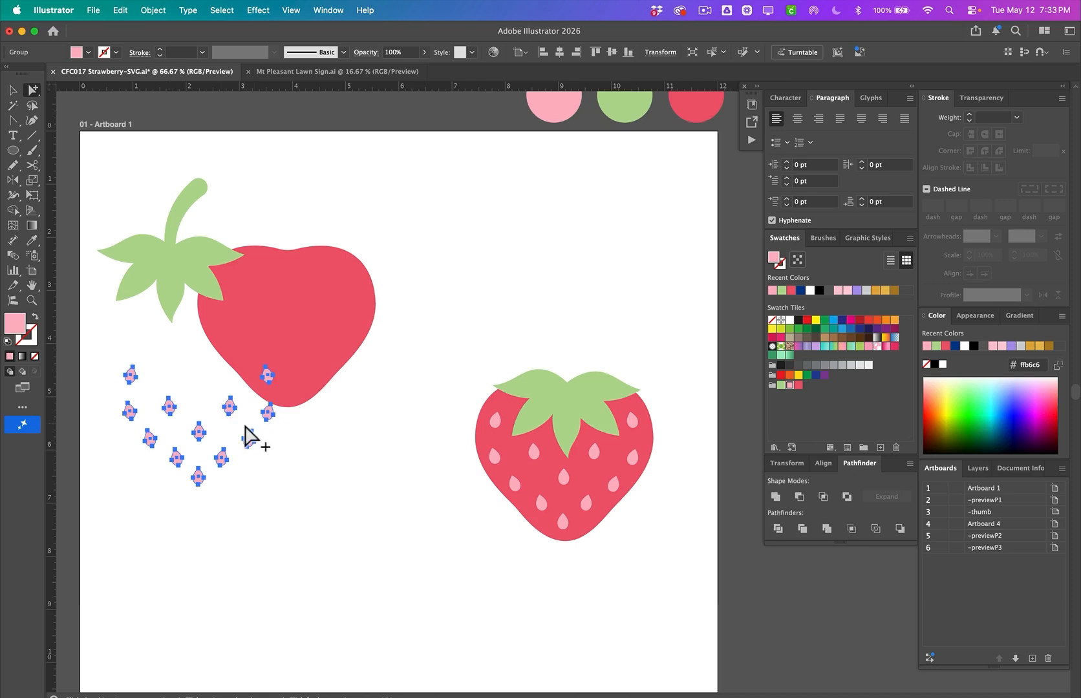
pyautogui.press('super+z')
pyautogui.press('super+z')
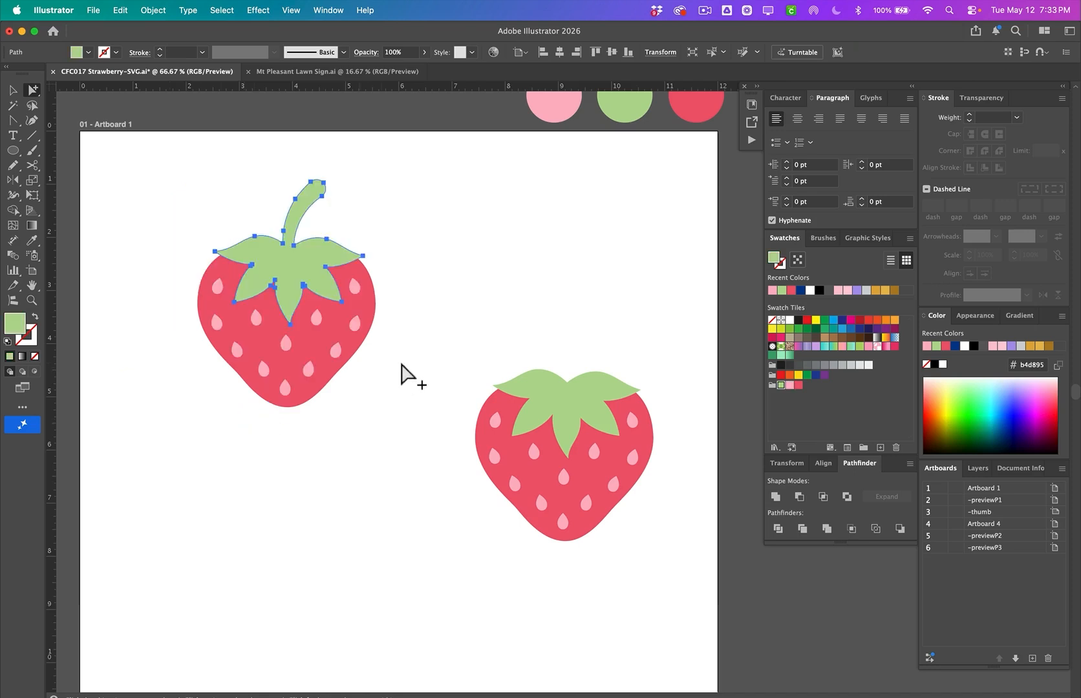
pyautogui.click(398, 239)
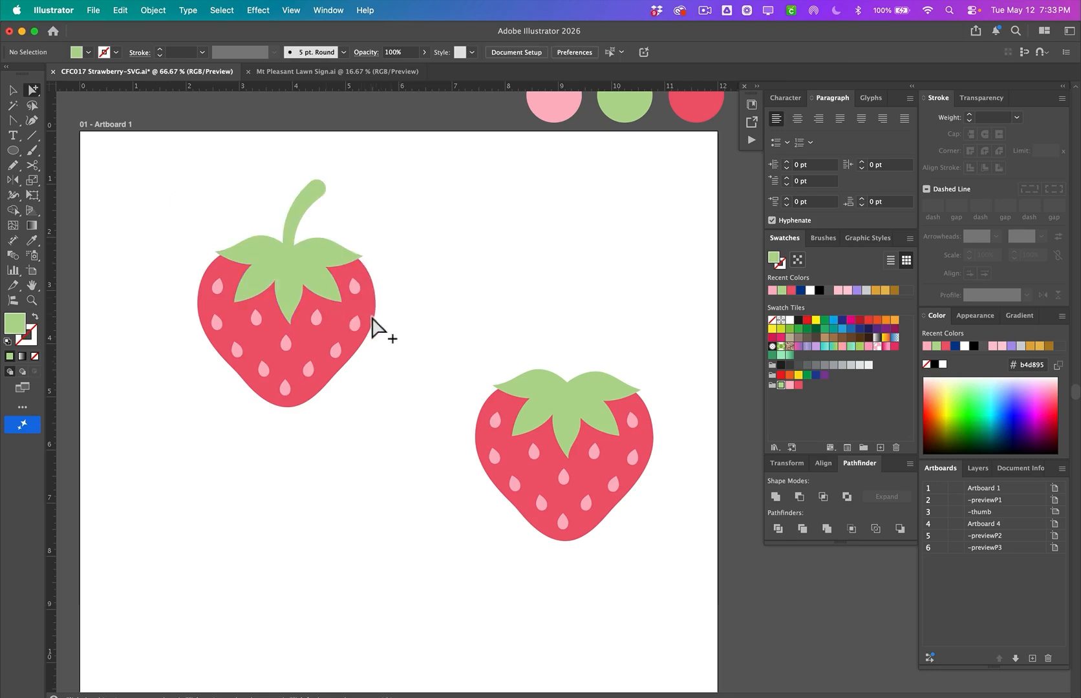
# - Duplicate the upper-left berry's green stem-and-leaves shape in place and fill the copy with the berry's red
pyautogui.click(346, 270)
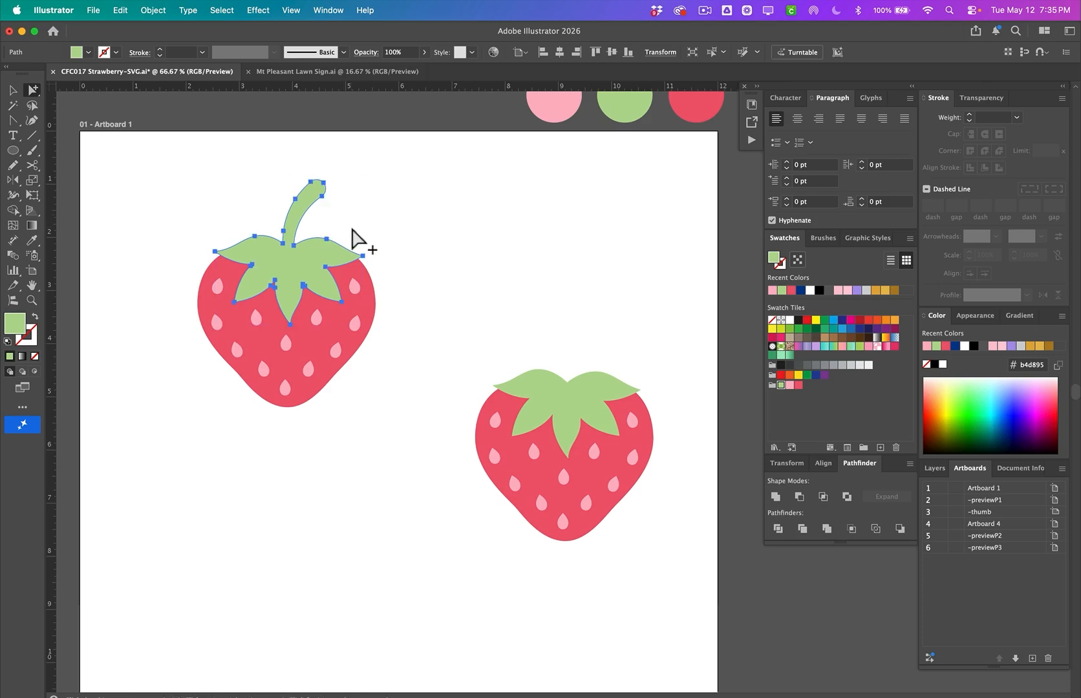
pyautogui.click(347, 237)
pyautogui.moveTo(311, 255); pyautogui.dragTo(222, 250)
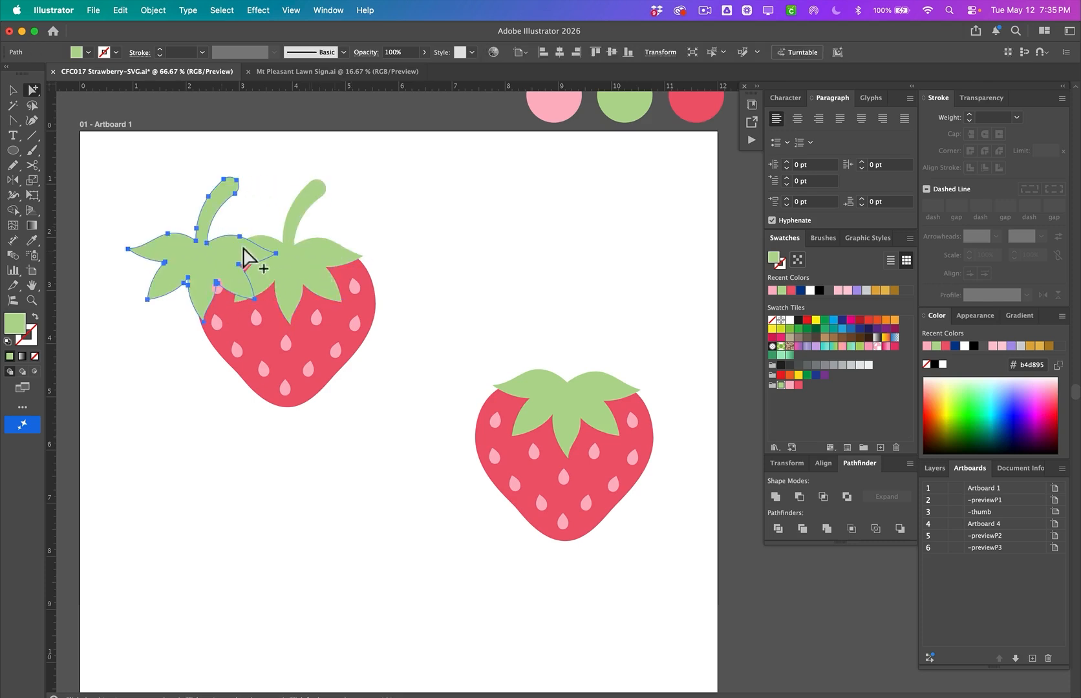
pyautogui.press('super+z')
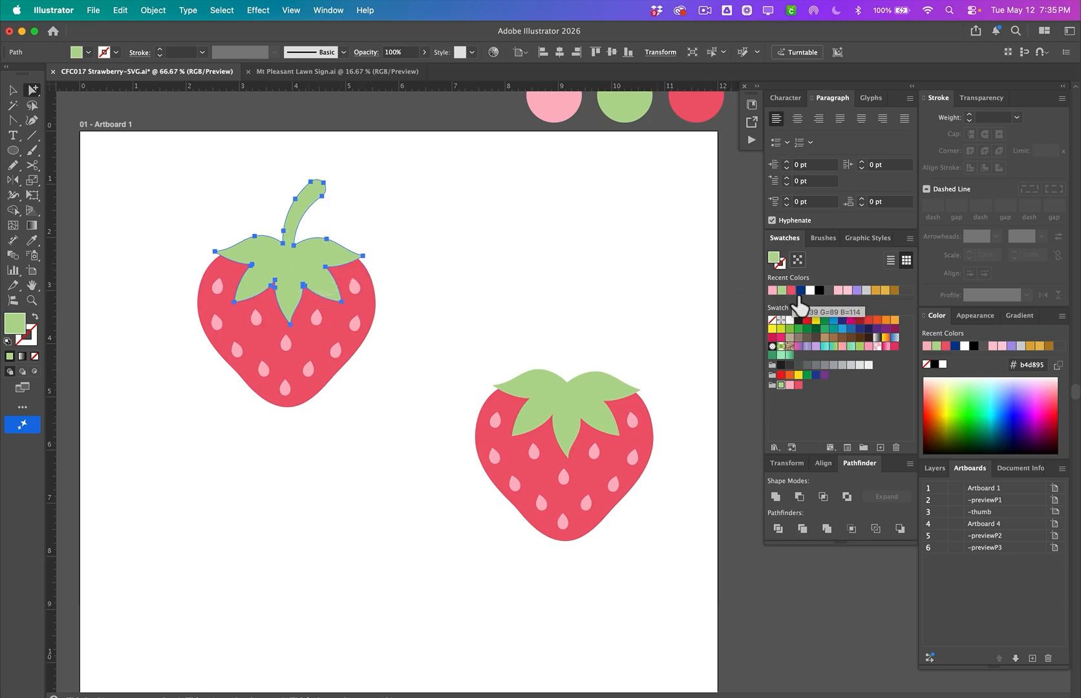
pyautogui.click(798, 297)
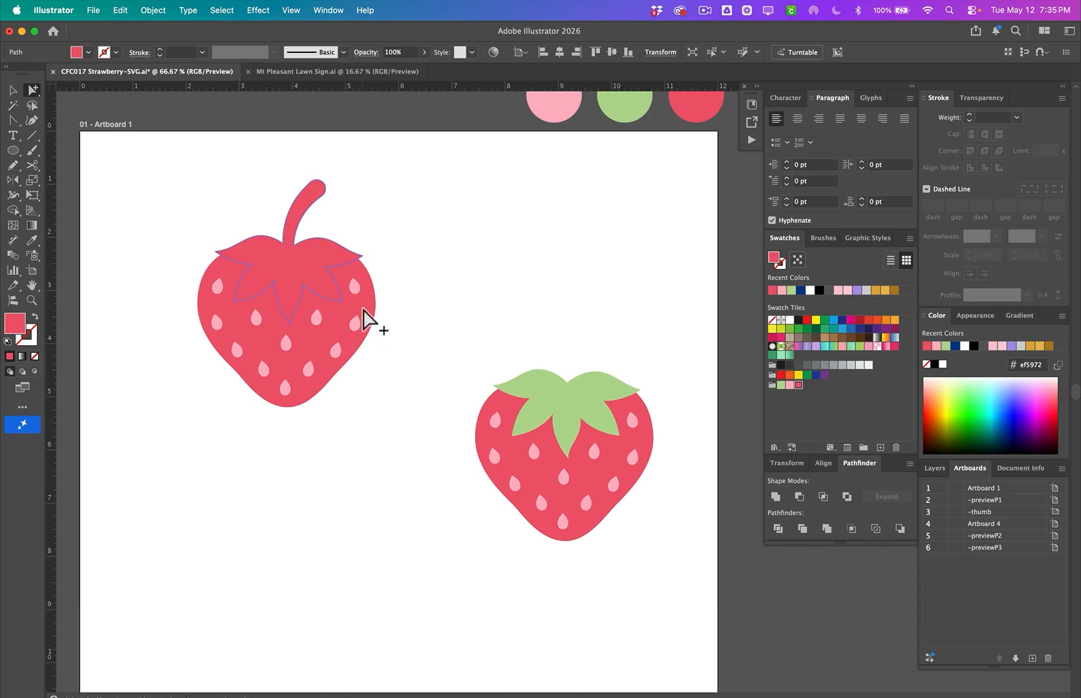
# - Unite the red stem-and-leaves copy with the upper-left berry's body, send the combined shape to the back, and deselect it
pyautogui.keyDown('shift'); pyautogui.click(362, 308); pyautogui.keyUp('shift')
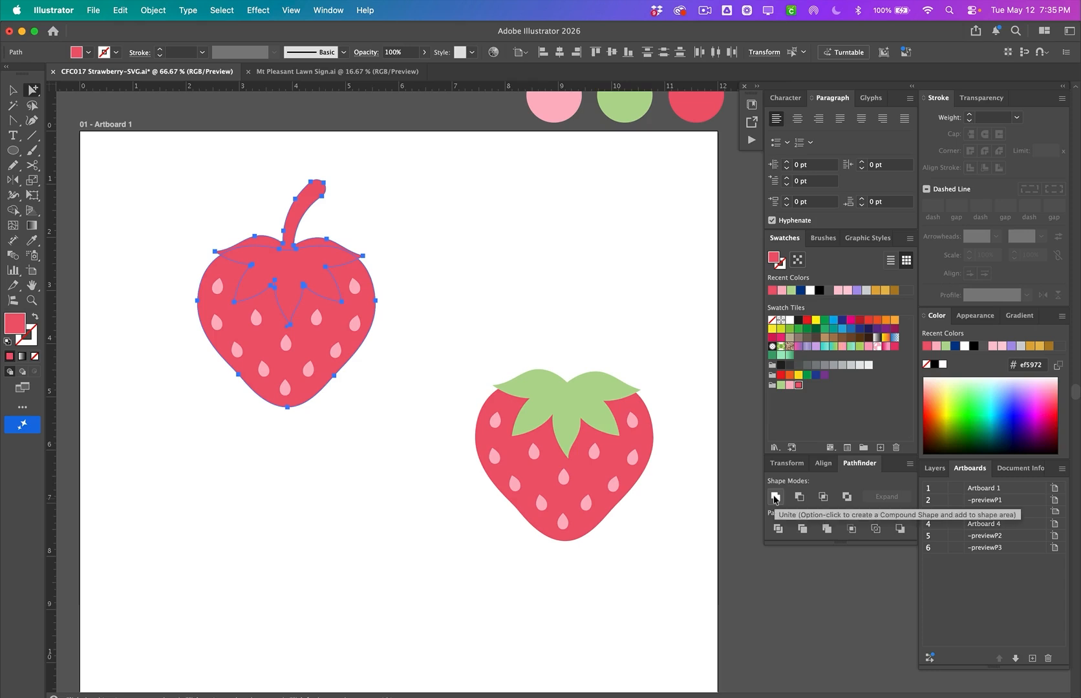
pyautogui.click(775, 497)
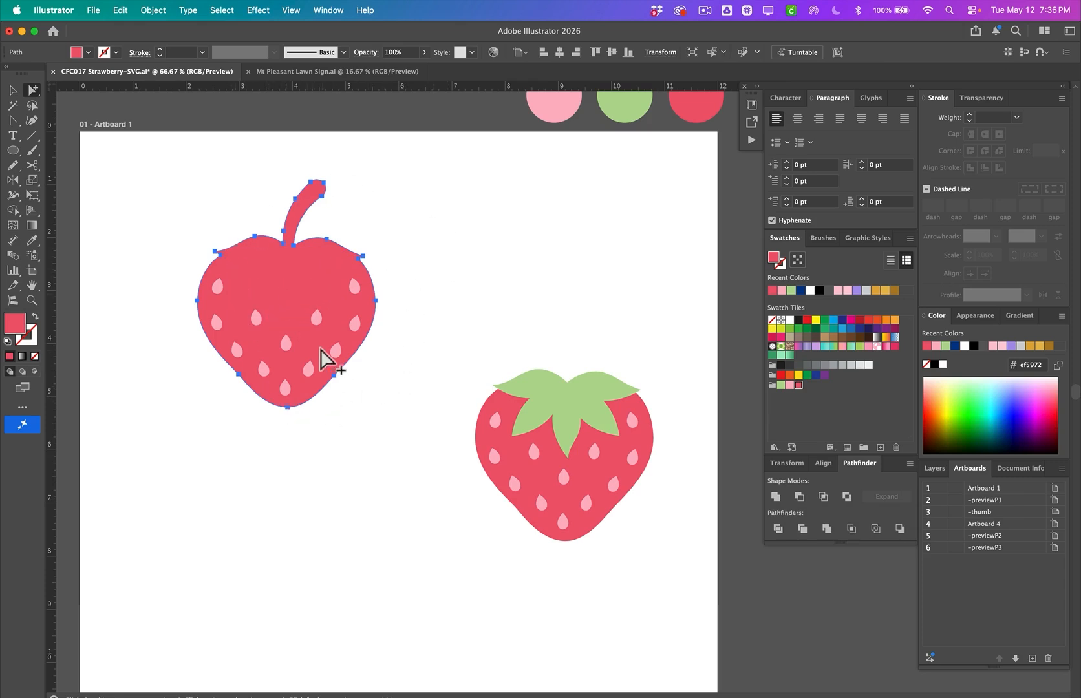
pyautogui.rightClick(301, 305)
pyautogui.moveTo(328, 626)
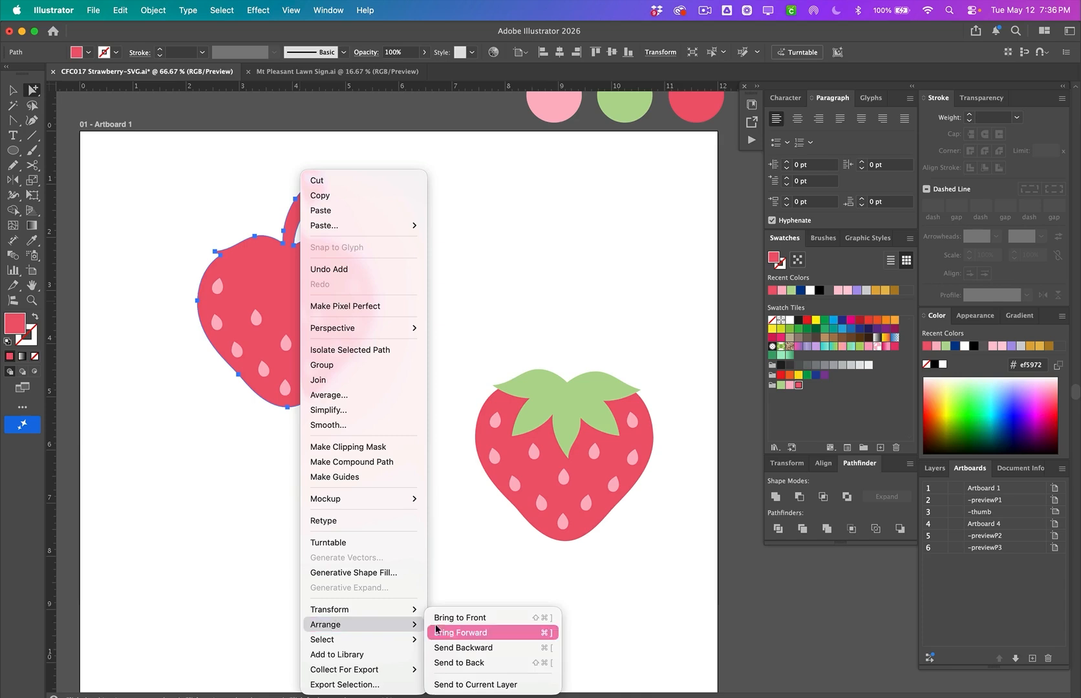
pyautogui.click(476, 662)
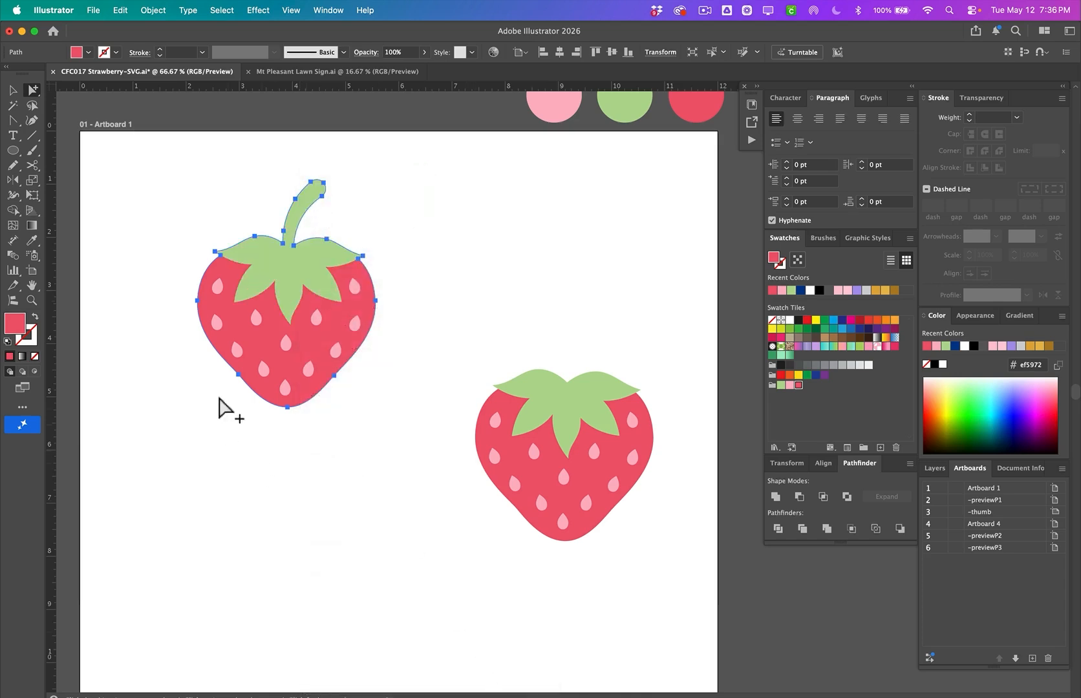
pyautogui.click(114, 236)
# - Shift the green stem and leaves aside to check the red silhouette beneath, undo the move, and deselect
pyautogui.moveTo(280, 261); pyautogui.dragTo(218, 260)
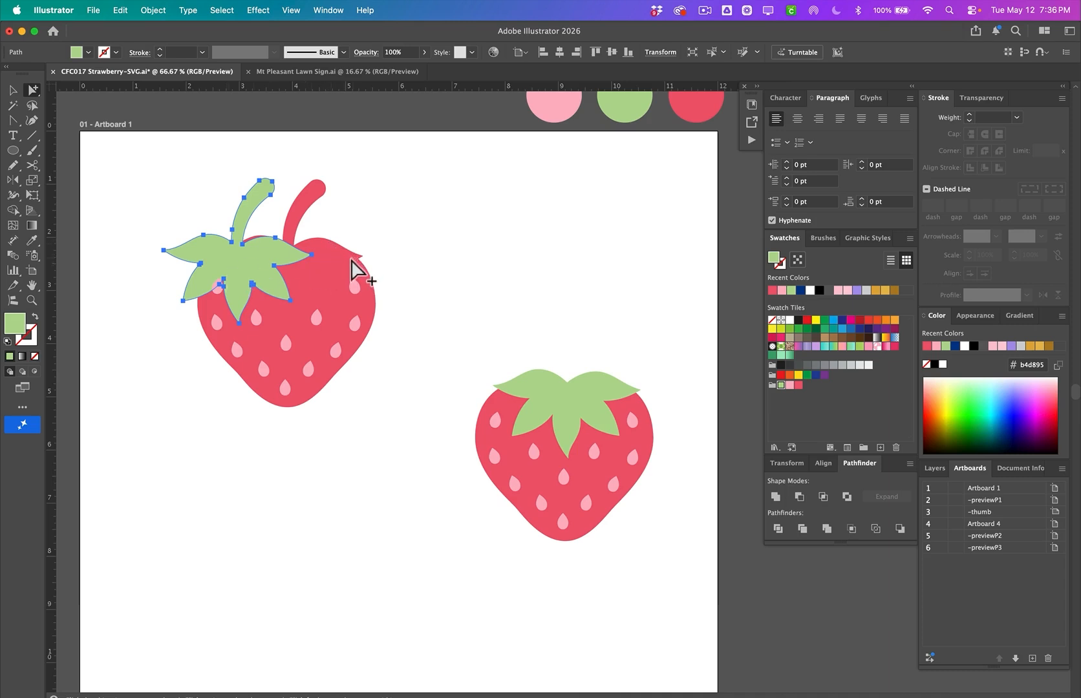
pyautogui.press('super+z')
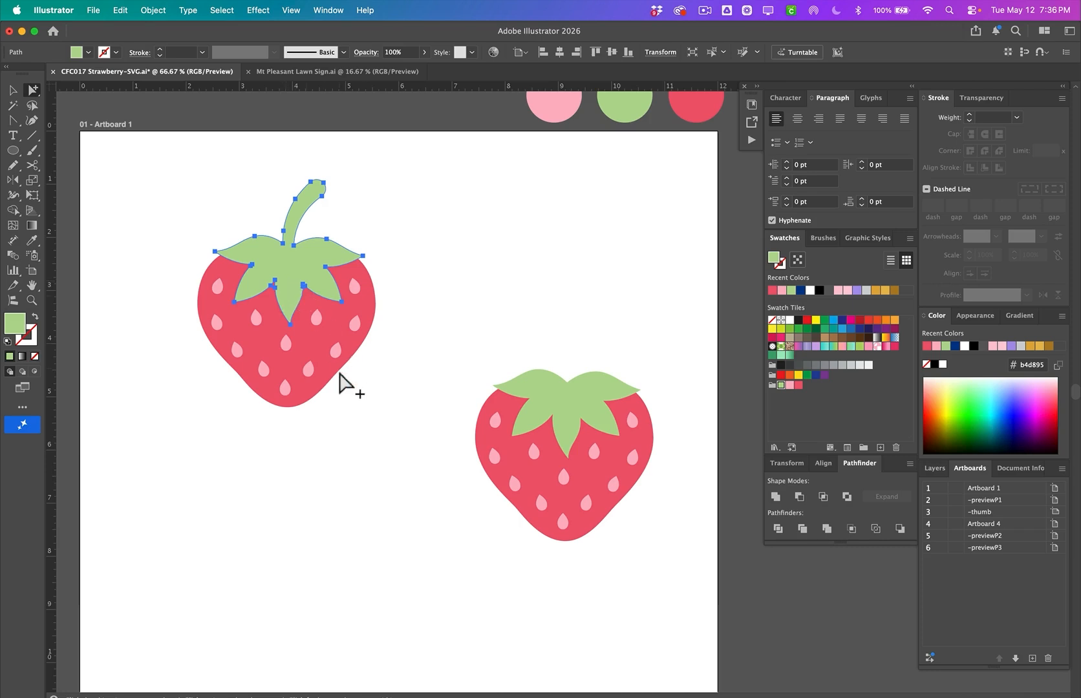
pyautogui.click(369, 391)
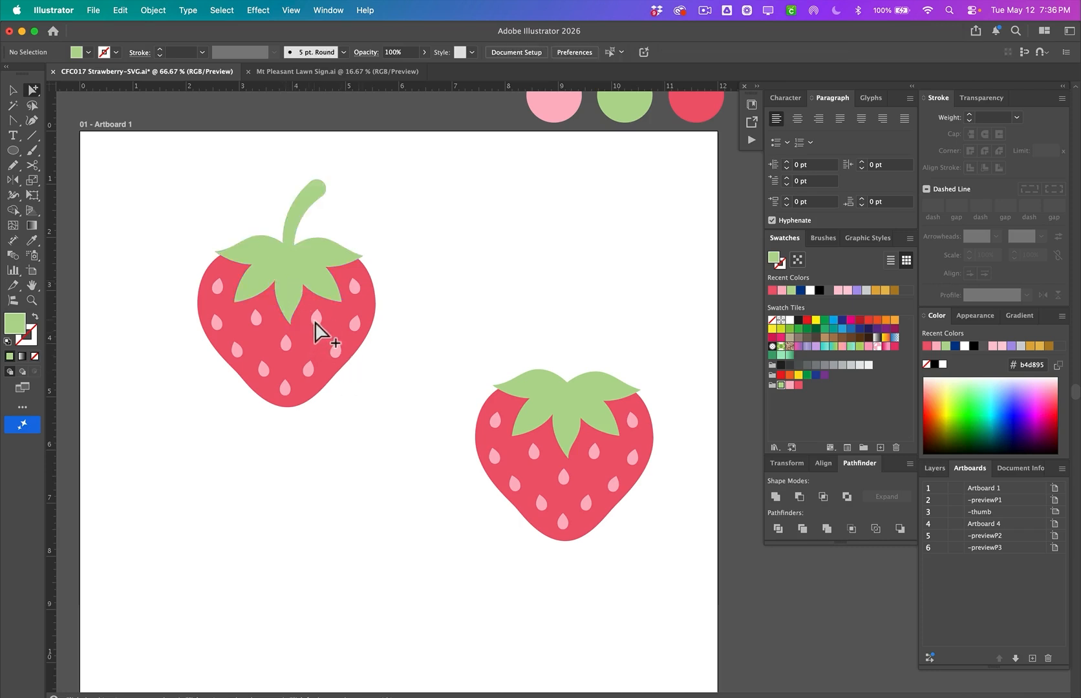
# - Copy the upper-left berry's seed group, then subtract the seeds from the red silhouette with Minus Front
pyautogui.click(315, 320)
pyautogui.click(314, 320)
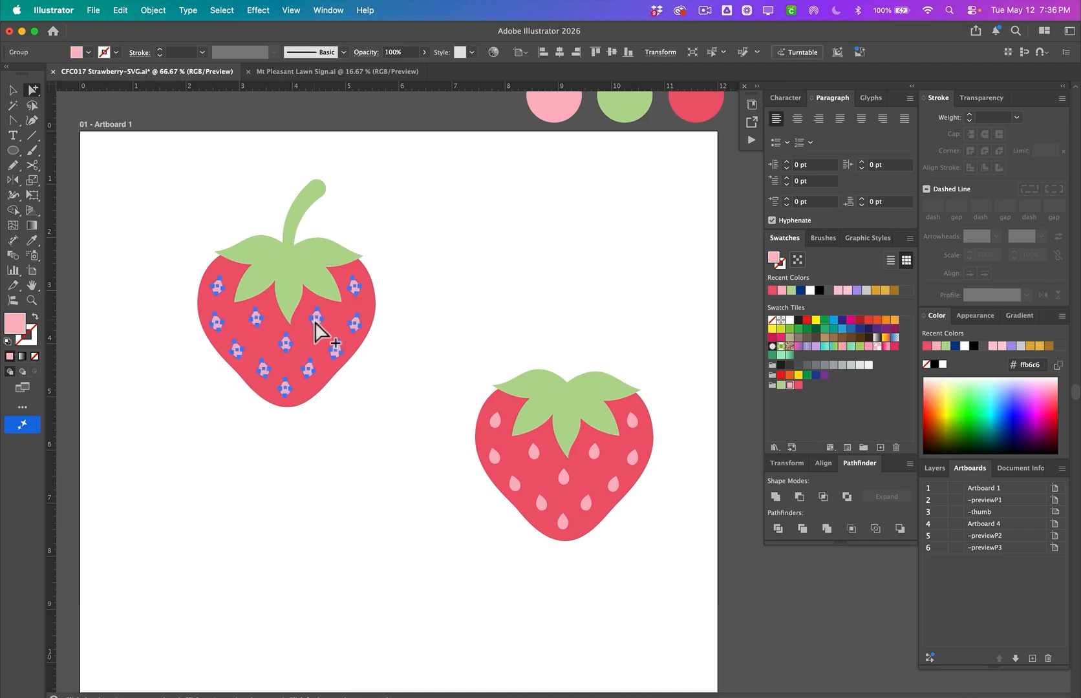
pyautogui.moveTo(315, 321); pyautogui.dragTo(231, 388)
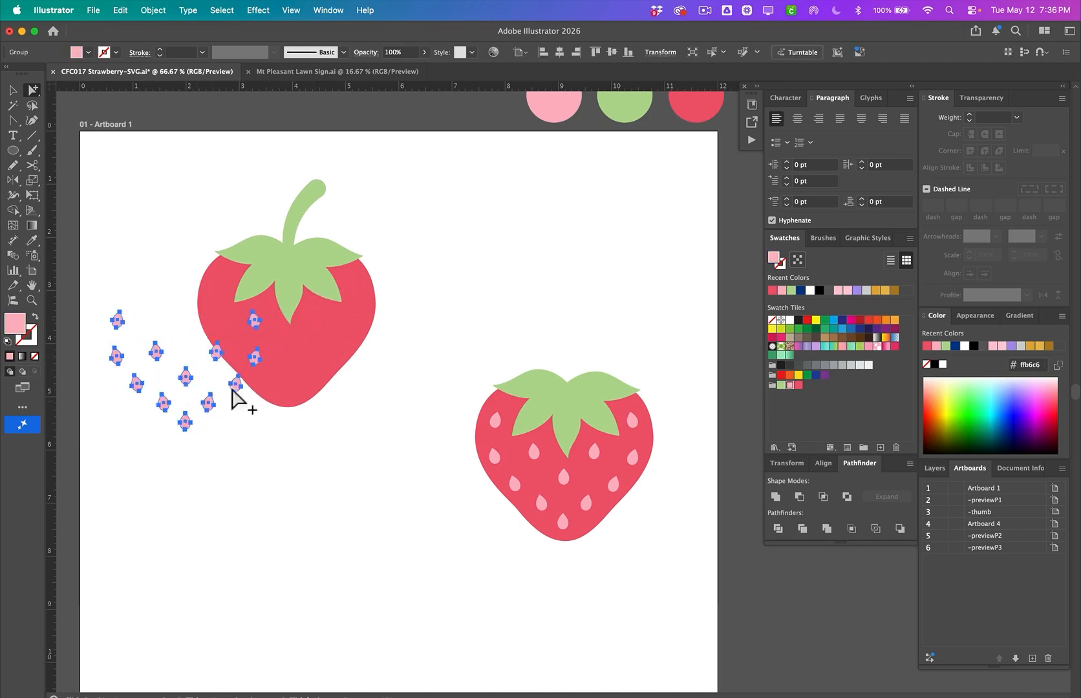
pyautogui.press('super+z')
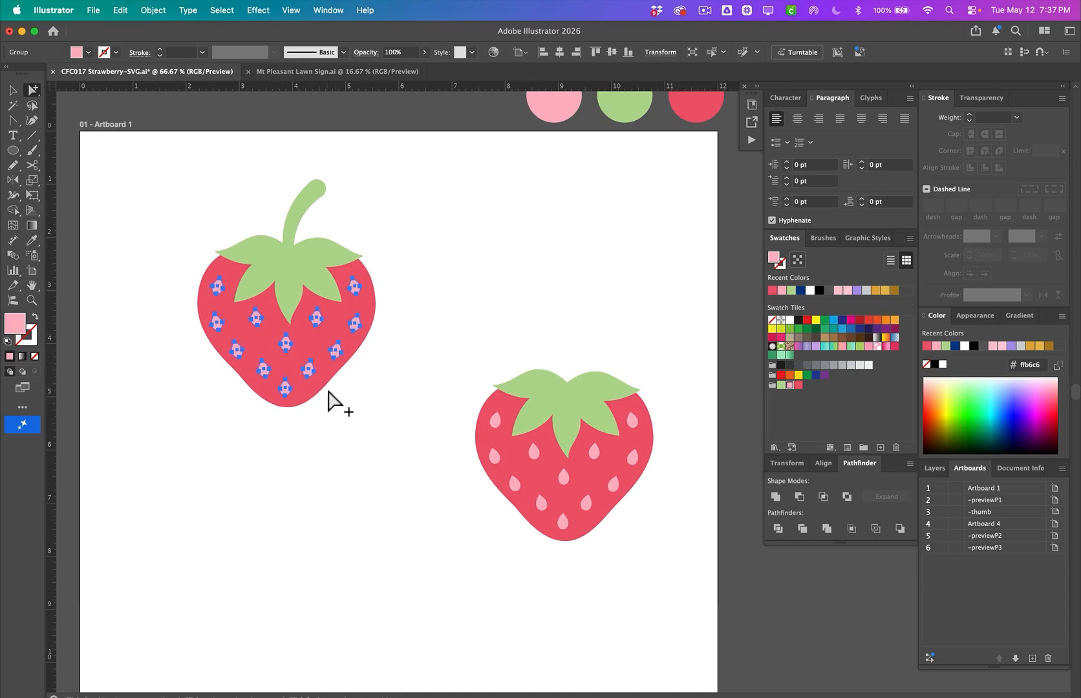
pyautogui.press('super+c')
pyautogui.keyDown('shift'); pyautogui.click(328, 375); pyautogui.keyUp('shift')
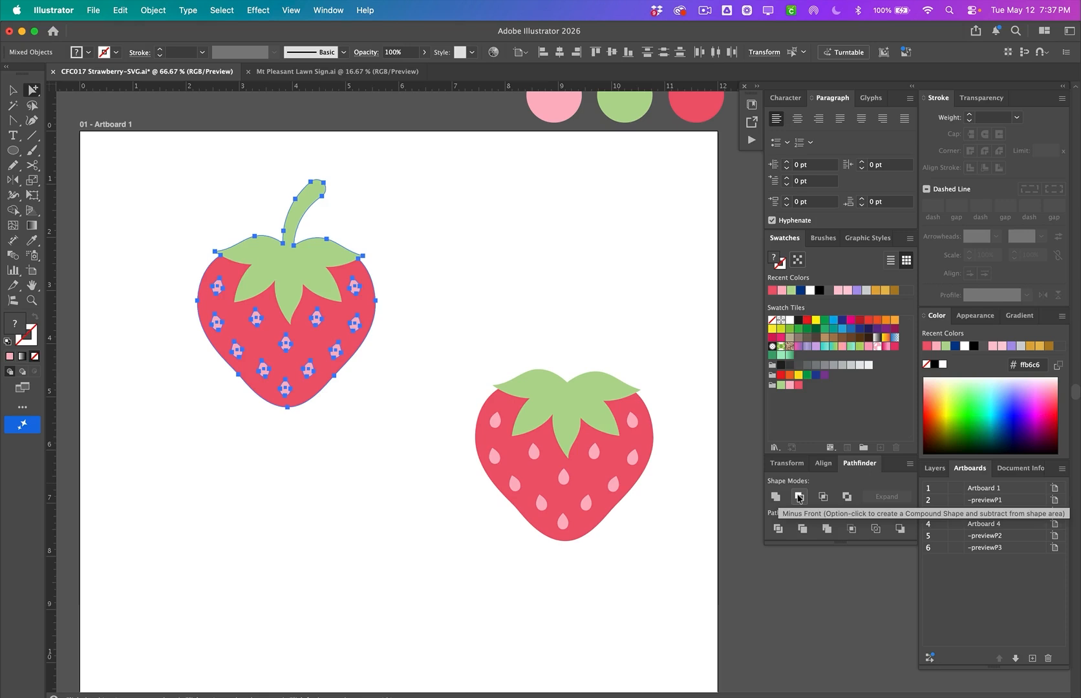
pyautogui.click(799, 497)
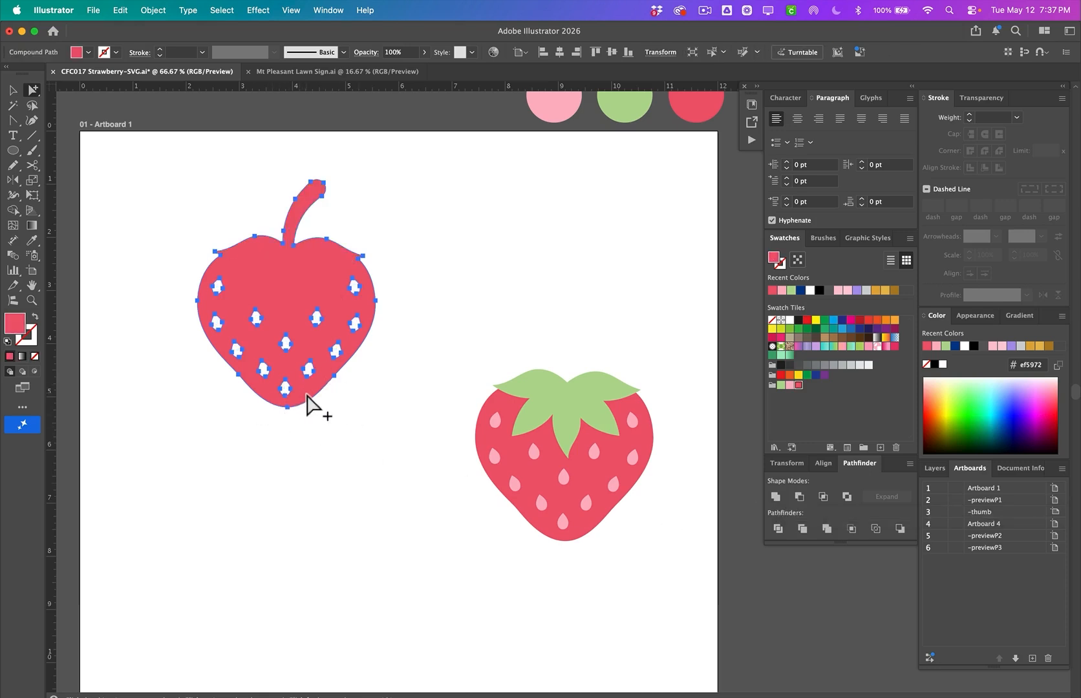
pyautogui.click(373, 388)
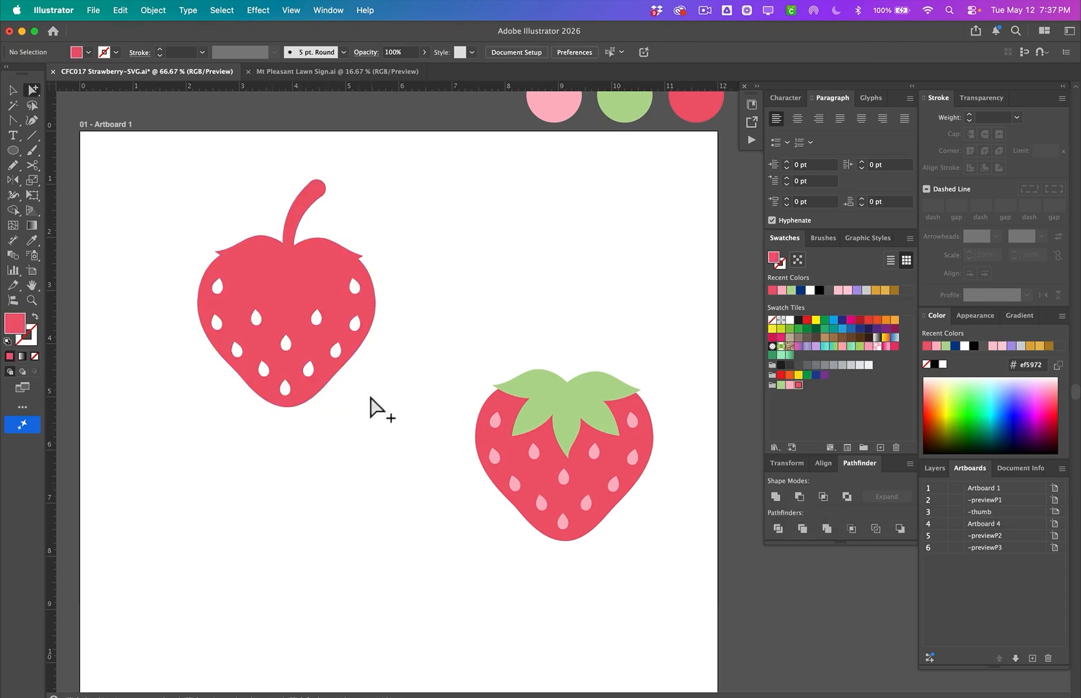
# - Try moving the red silhouette with the seed cut-outs aside, and return it to its place on the artboard
pyautogui.click(299, 285)
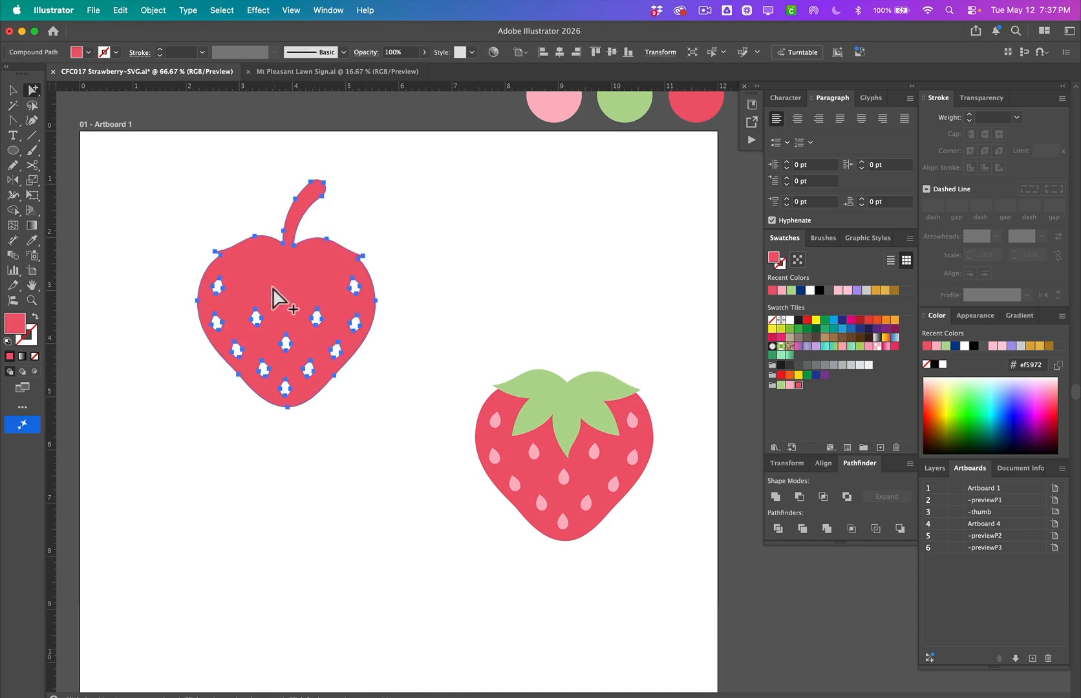
pyautogui.hscroll(-5, 278, 310)
pyautogui.scroll(5, 383, 362)
pyautogui.scroll(-2, 384, 368)
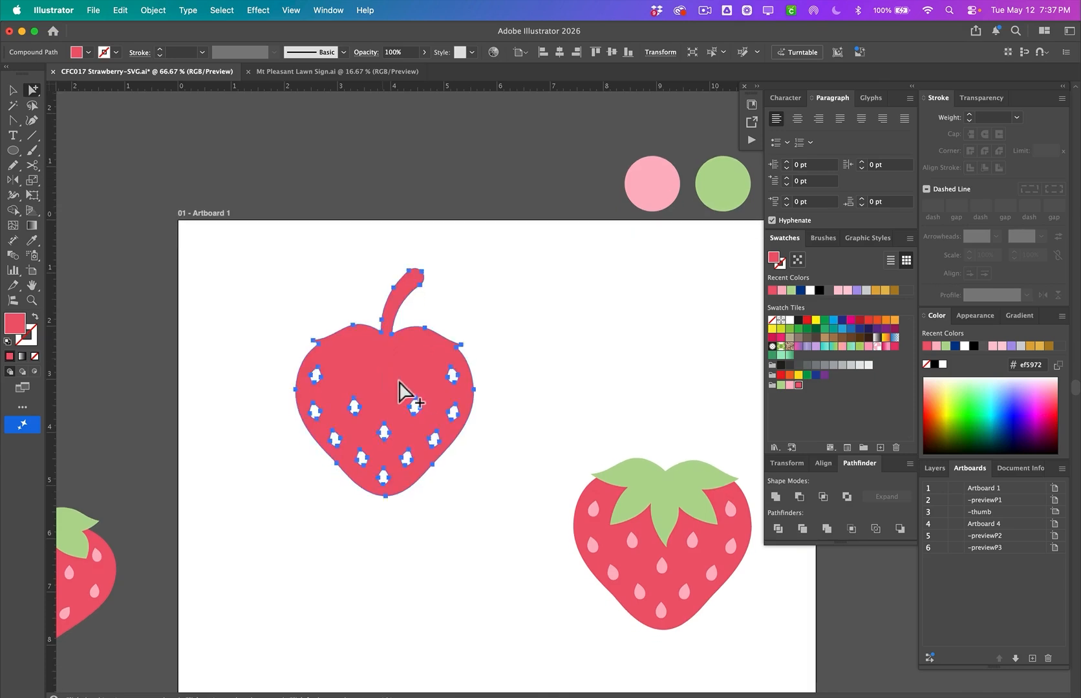
pyautogui.press('v')
pyautogui.moveTo(382, 375); pyautogui.dragTo(267, 326)
pyautogui.moveTo(301, 378); pyautogui.dragTo(422, 445)
pyautogui.scroll(-2, 440, 438)
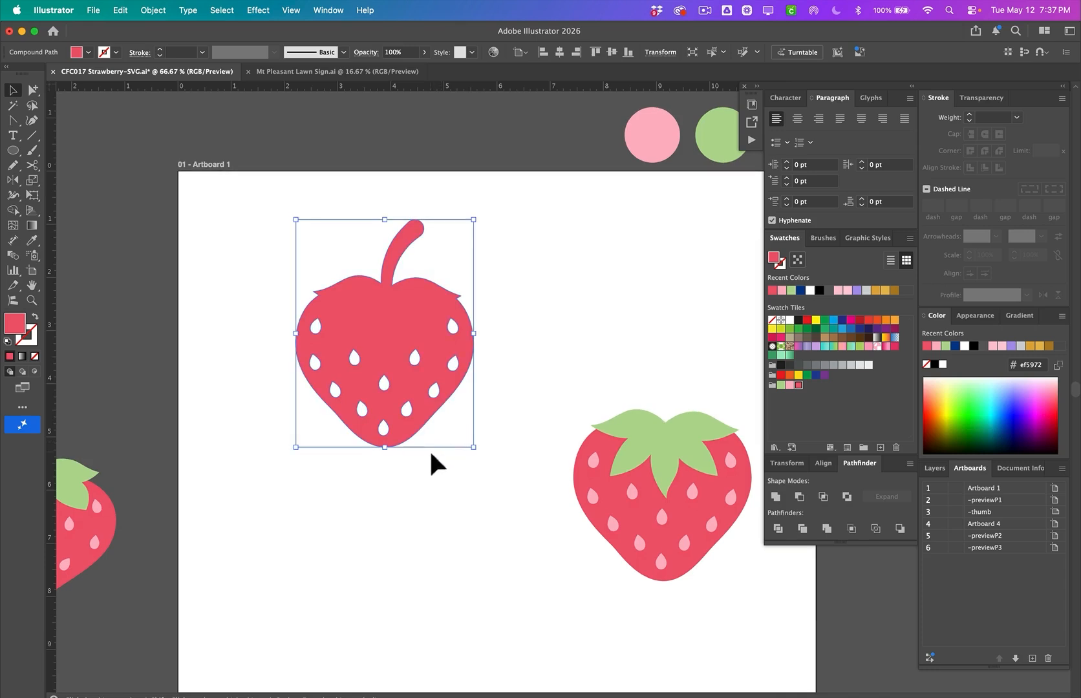
pyautogui.press('super')
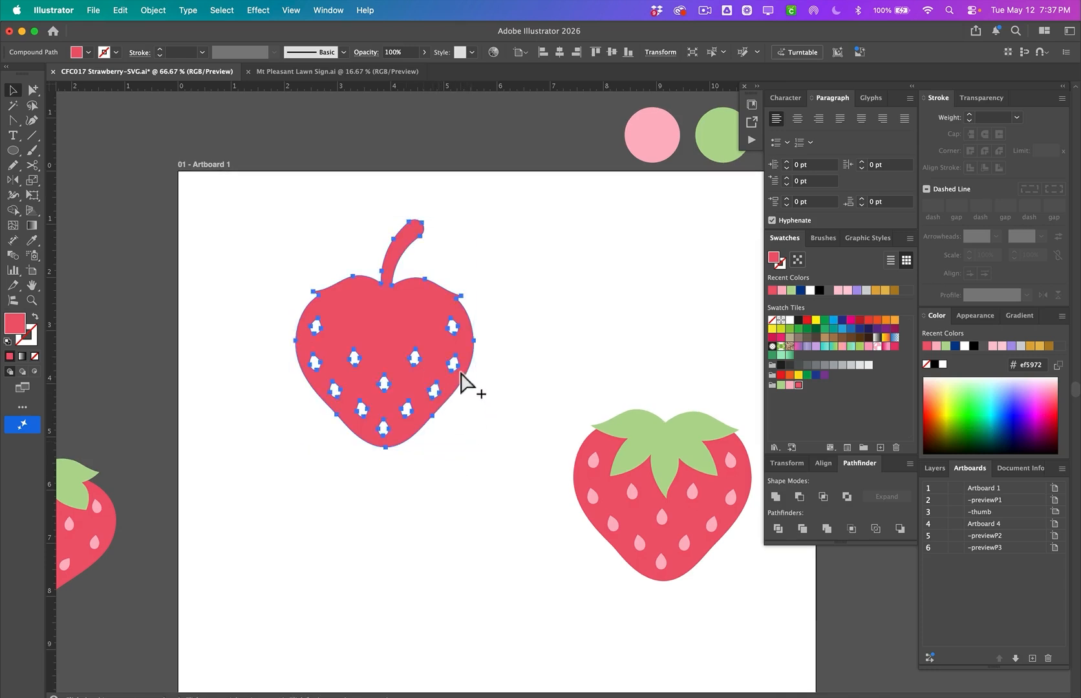
pyautogui.press('super')
pyautogui.click(501, 307)
pyautogui.press('super+z')
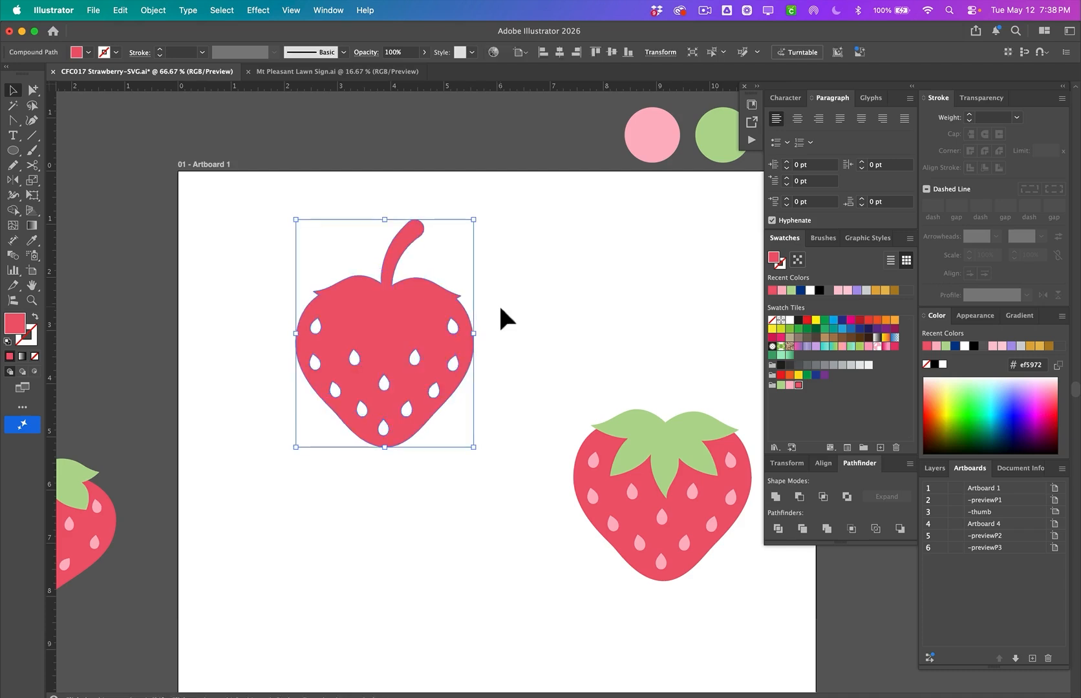
# - Fill the silhouette with the seed cut-outs with the light pink swatch ffb6c6 and reselect the whole shape
pyautogui.click(789, 385)
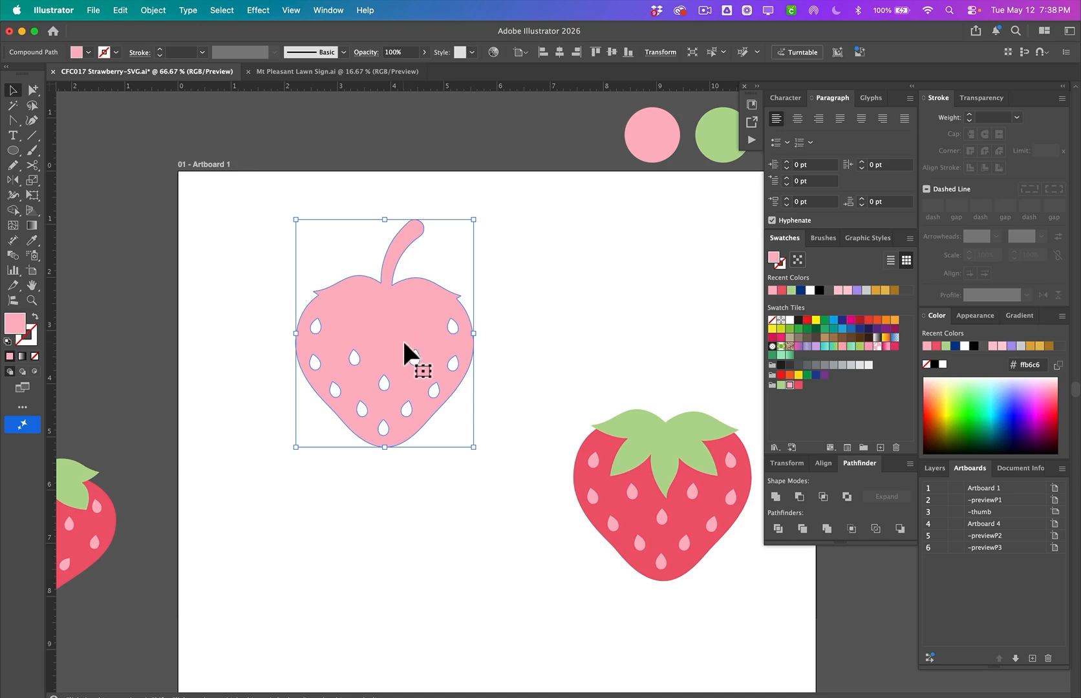
pyautogui.press('a')
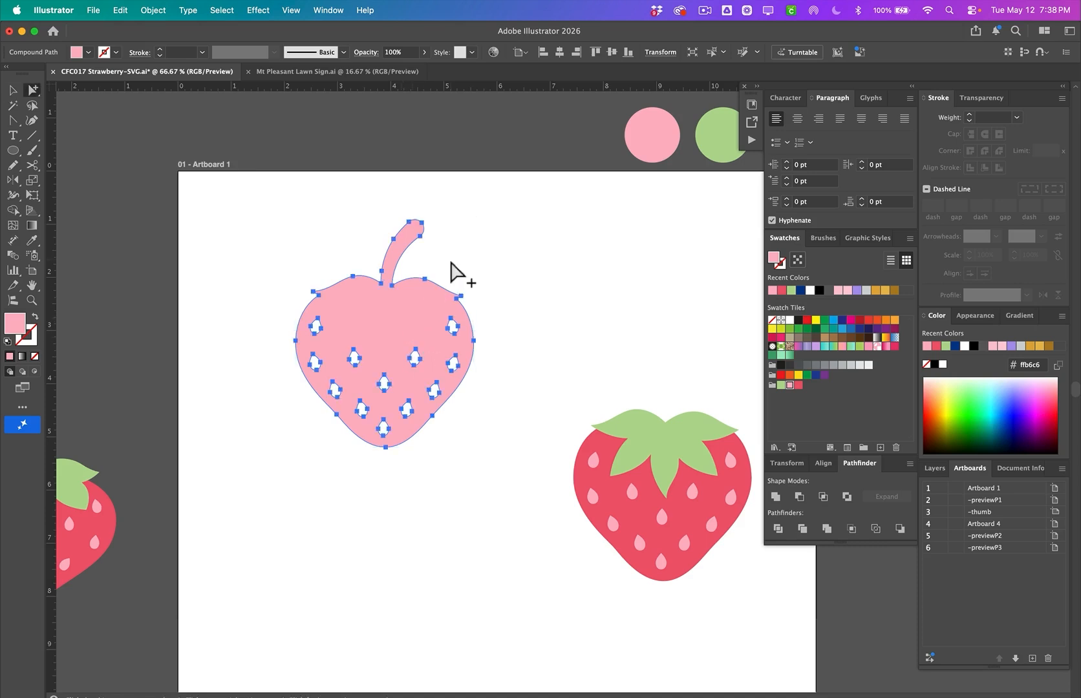
pyautogui.click(450, 272)
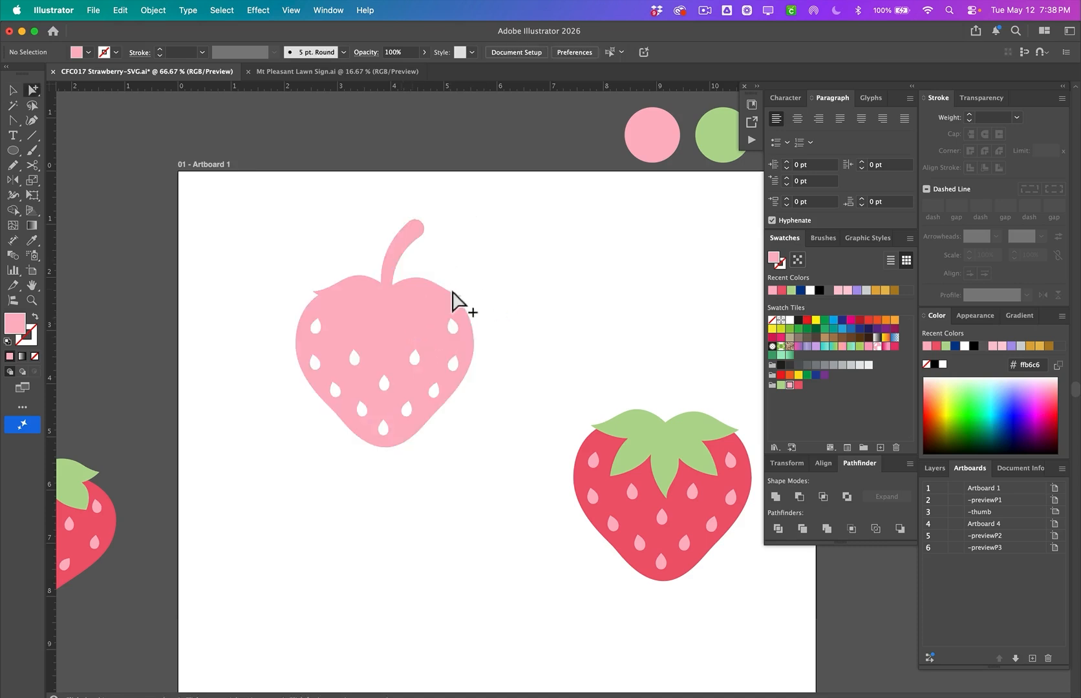
pyautogui.click(411, 327)
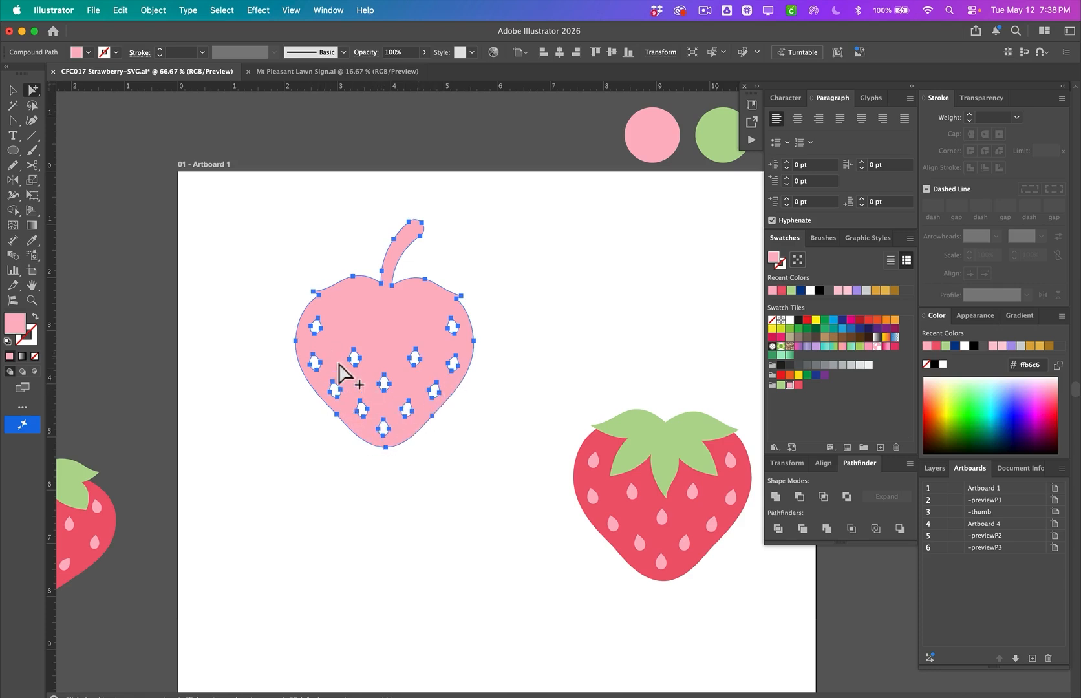
# - Delete all the seed cut-outs from the light pink silhouette to leave a solid backing shape
pyautogui.click(430, 282)
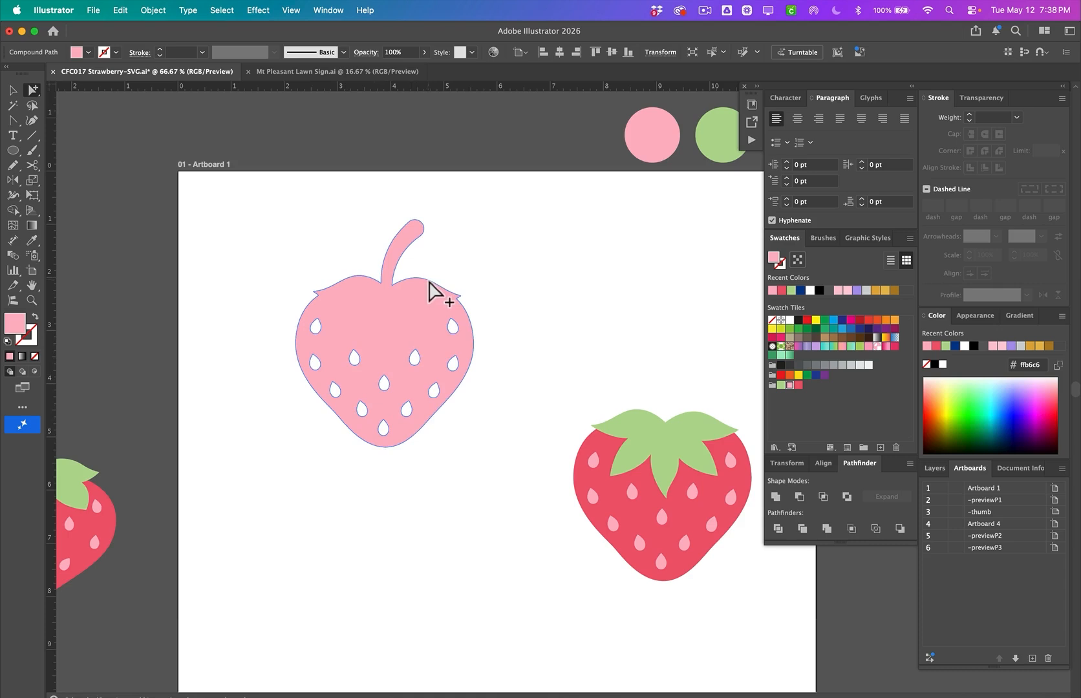
pyautogui.keyDown('shift'); pyautogui.click(430, 283); pyautogui.keyUp('shift')
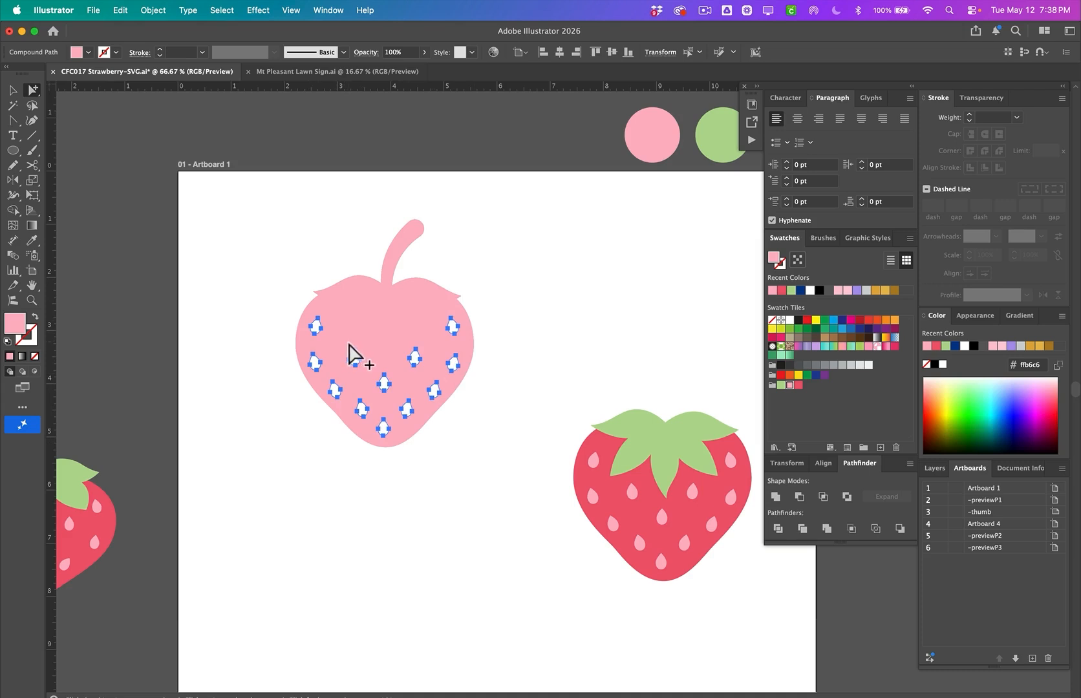
pyautogui.press('Delete')
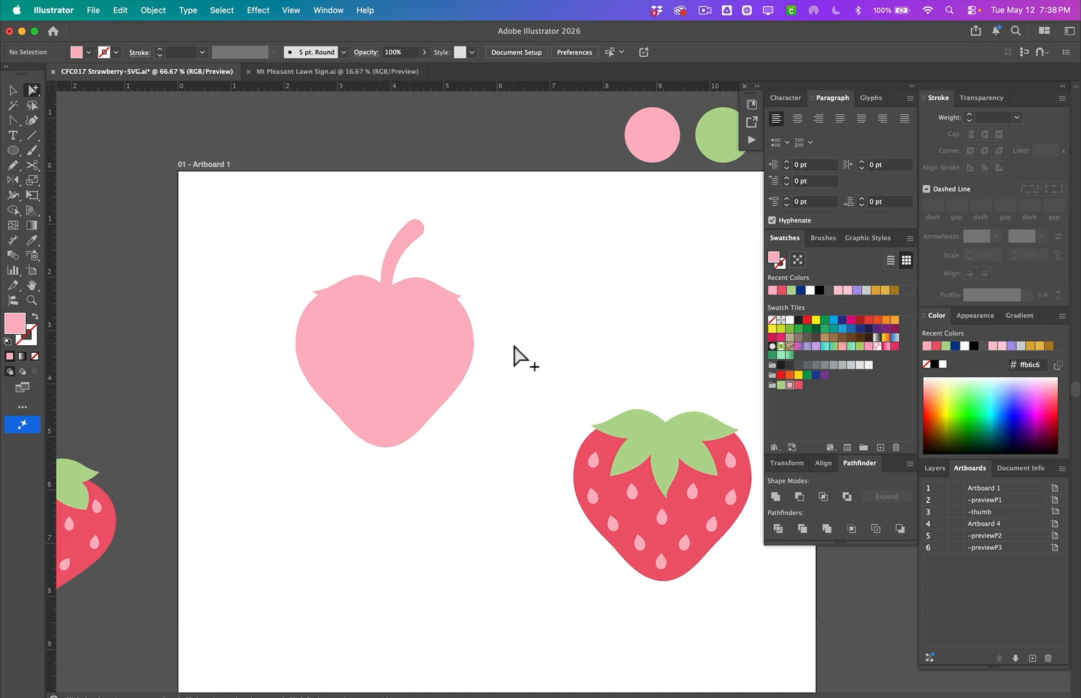
# - Send the solid pink silhouette to the back, behind the red silhouette with the seed cut-outs, and deselect
pyautogui.click(424, 350)
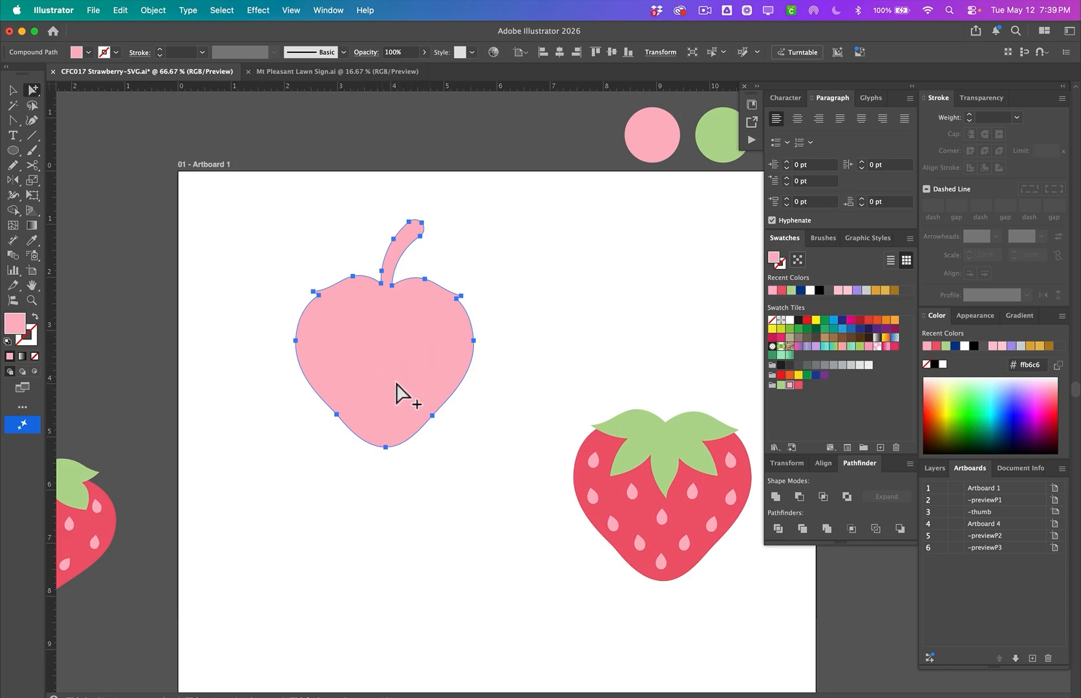
pyautogui.rightClick(382, 343)
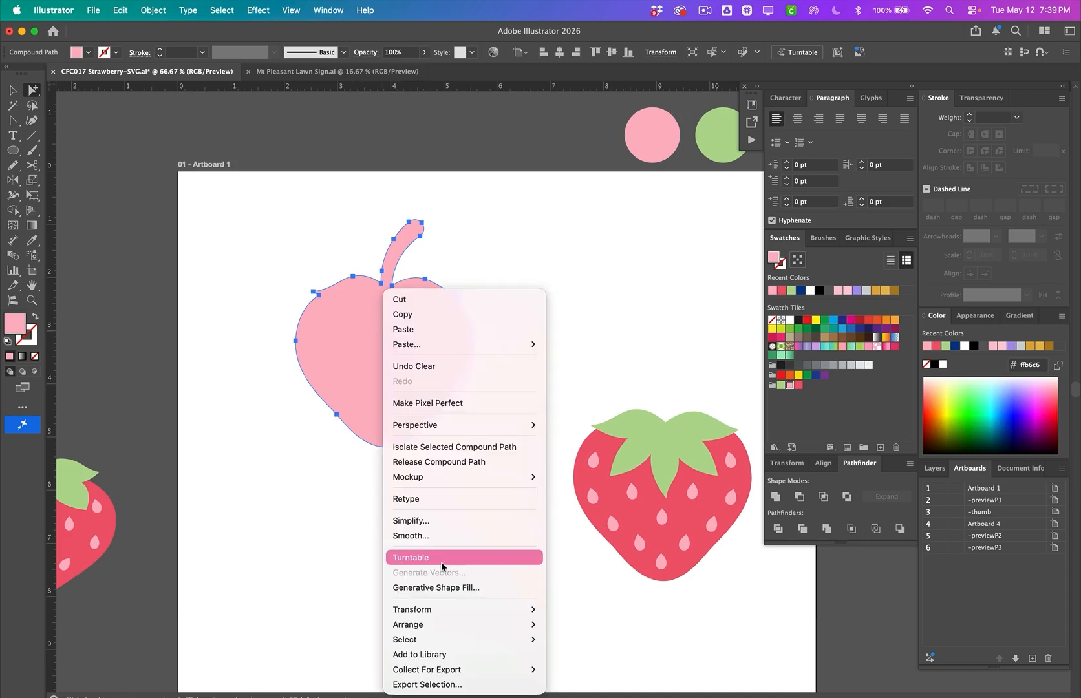
pyautogui.moveTo(482, 623)
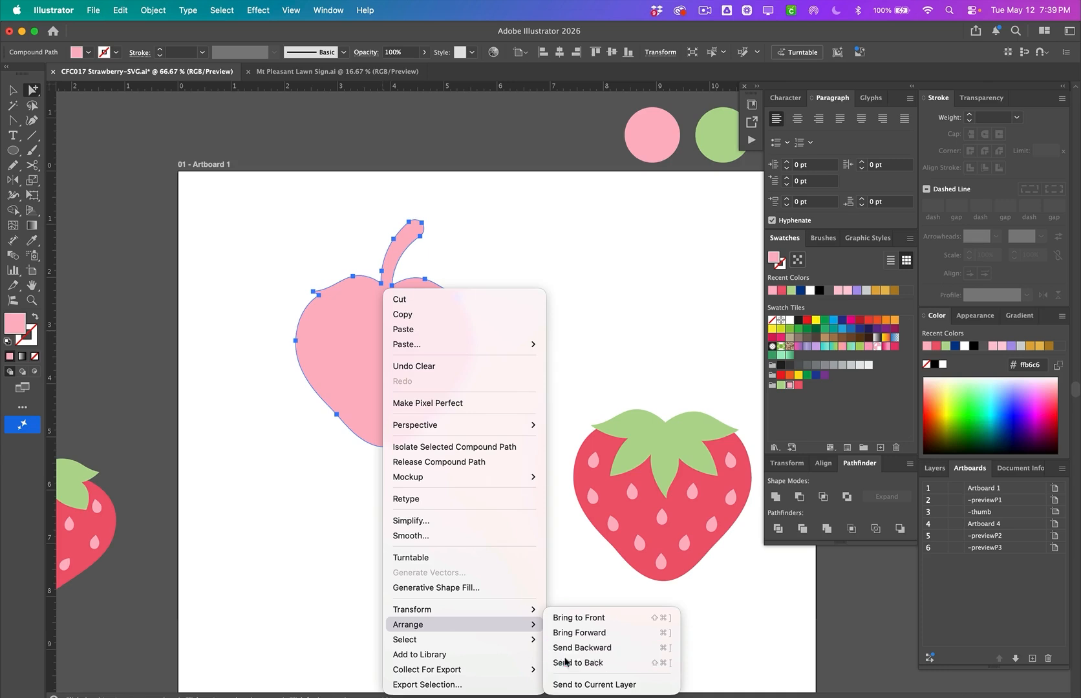
pyautogui.click(565, 661)
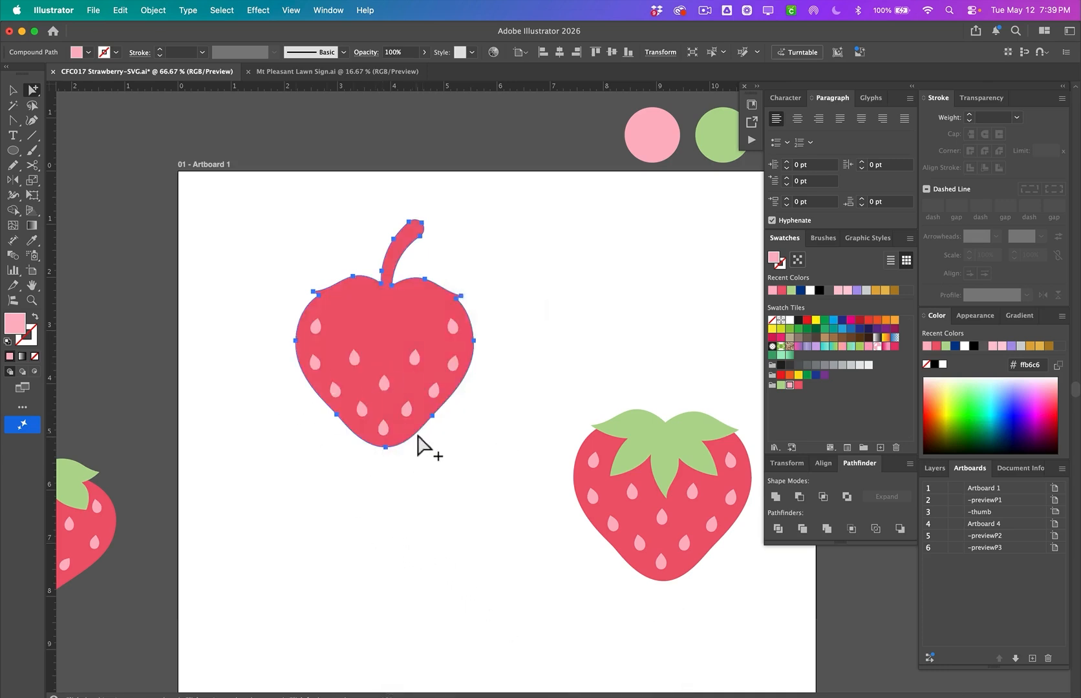
pyautogui.click(541, 344)
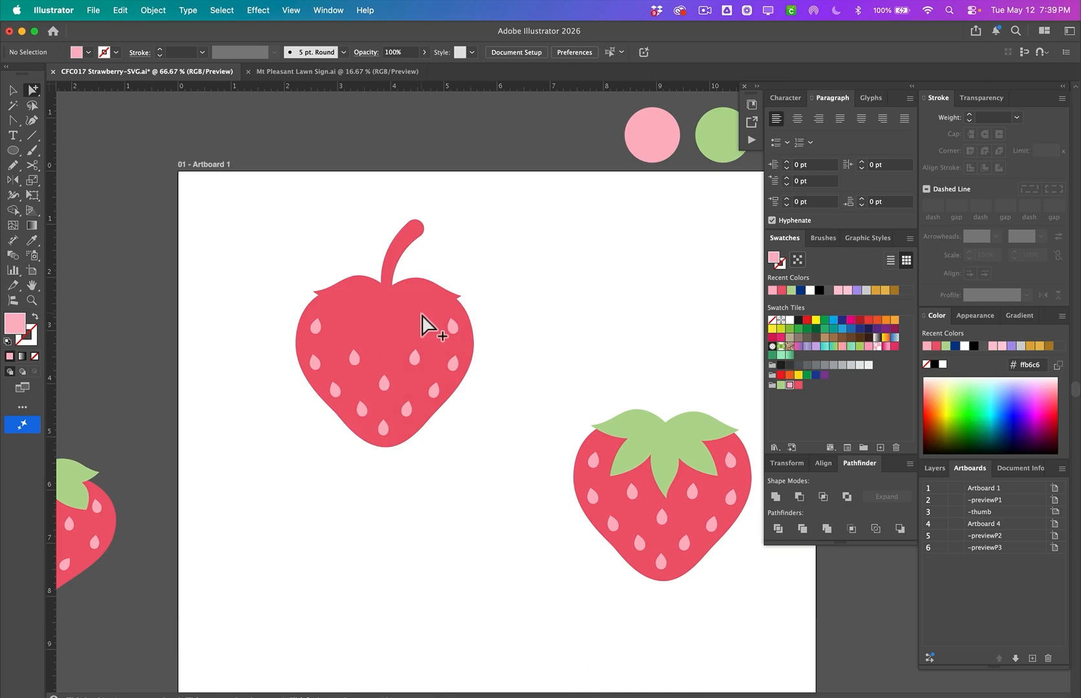
# - Send the red silhouette with the seed cut-outs backward, behind the green stem and leaves, and deselect
pyautogui.click(383, 288)
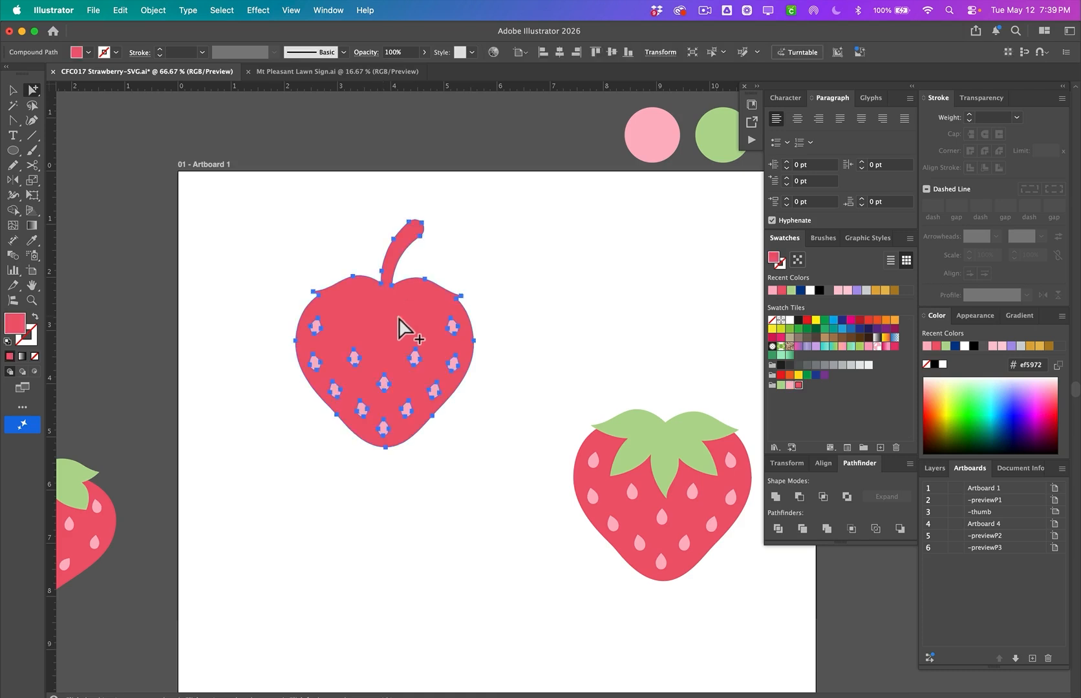
pyautogui.rightClick(399, 318)
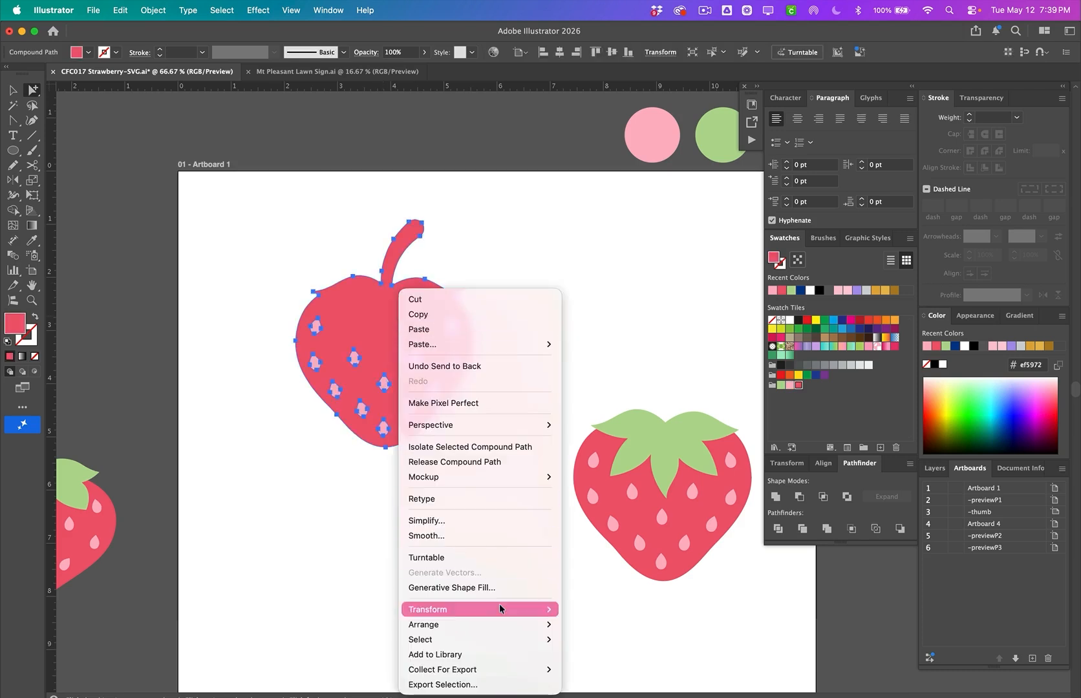
pyautogui.moveTo(504, 604)
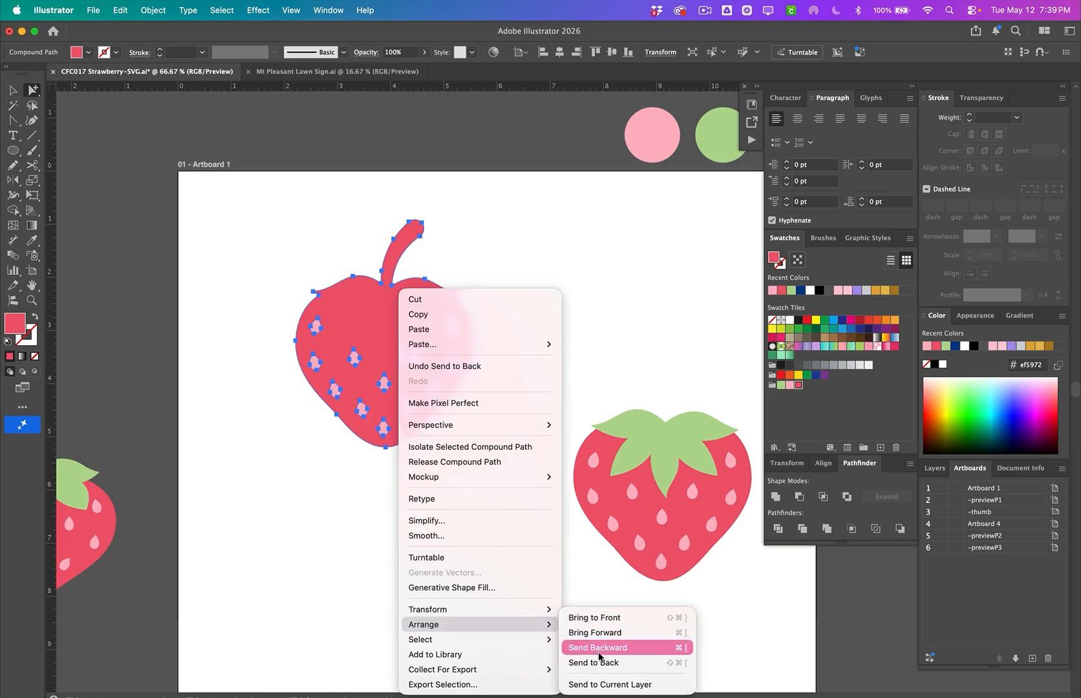
pyautogui.click(599, 653)
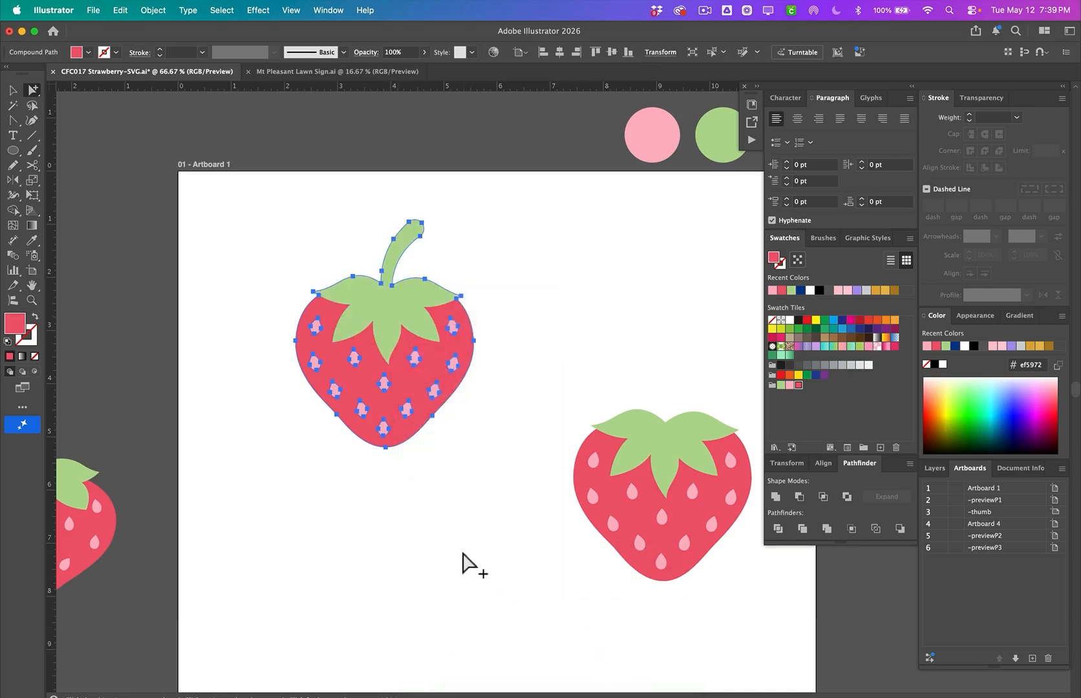
pyautogui.click(466, 564)
# - Shift the green, red and pink layers of the stemmed strawberry apart to check the stacking, and undo the moves
pyautogui.click(396, 312)
pyautogui.moveTo(395, 310); pyautogui.dragTo(221, 326)
pyautogui.moveTo(389, 309); pyautogui.dragTo(258, 310)
pyautogui.click(415, 321)
pyautogui.moveTo(422, 329); pyautogui.dragTo(458, 319)
pyautogui.press('super+z')
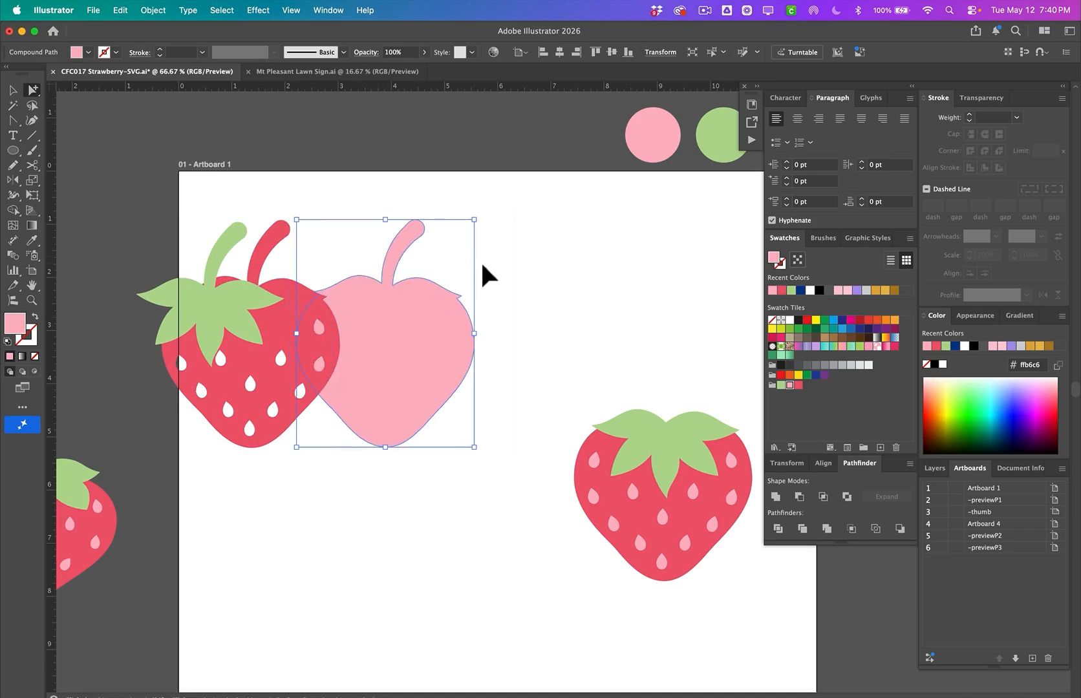
pyautogui.press('super+z')
pyautogui.press('super+z')
pyautogui.click(497, 331)
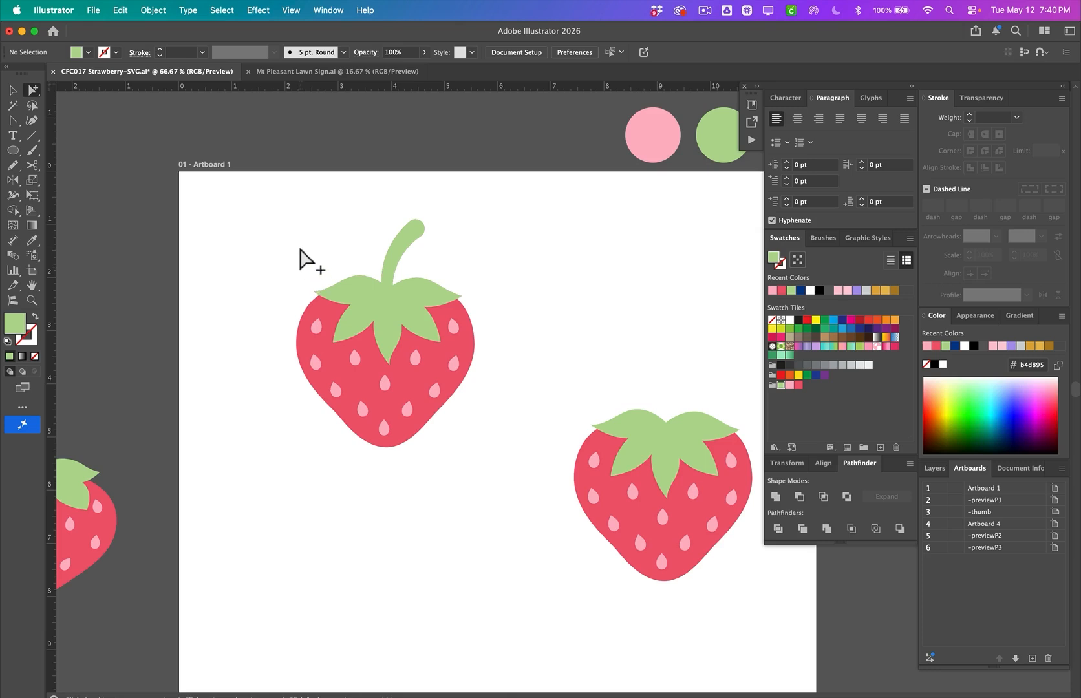
# - Select all layers of the stemmed strawberry and group them
pyautogui.press('v')
pyautogui.moveTo(282, 224); pyautogui.dragTo(496, 457)
pyautogui.moveTo(499, 455); pyautogui.dragTo(272, 234)
pyautogui.press('super+g')
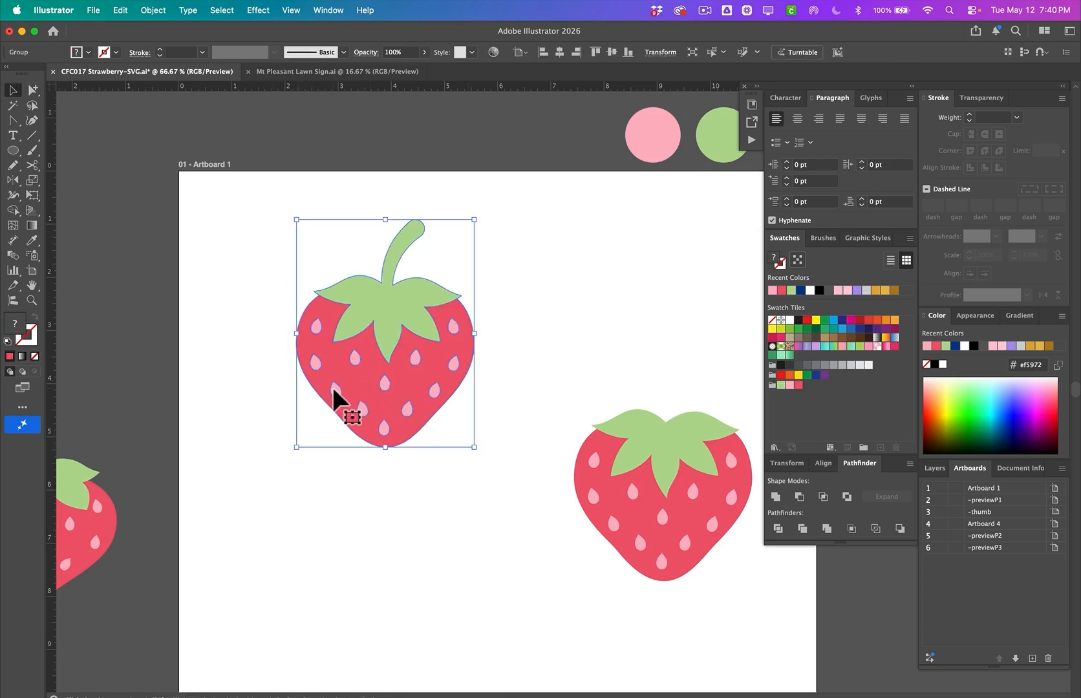
# - Move the whole stemless strawberry down and toward the artboard's centre, and deselect it
pyautogui.scroll(-5, 398, 450)
pyautogui.hscroll(4, 398, 450)
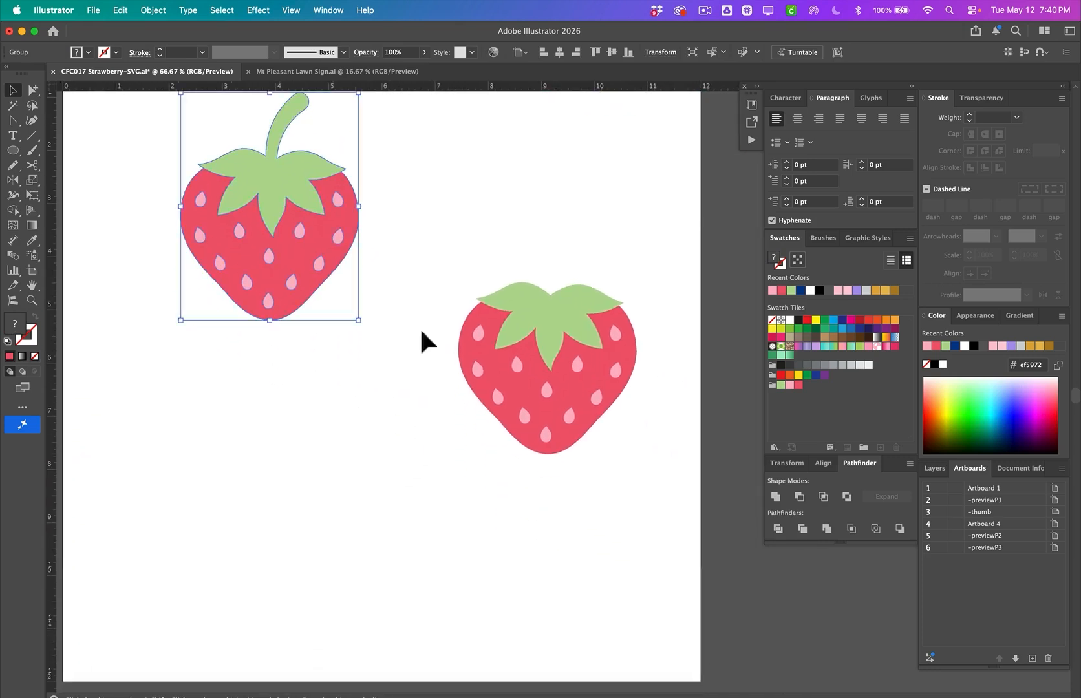
pyautogui.moveTo(424, 246); pyautogui.dragTo(621, 442)
pyautogui.moveTo(565, 347); pyautogui.dragTo(495, 400)
pyautogui.press('a')
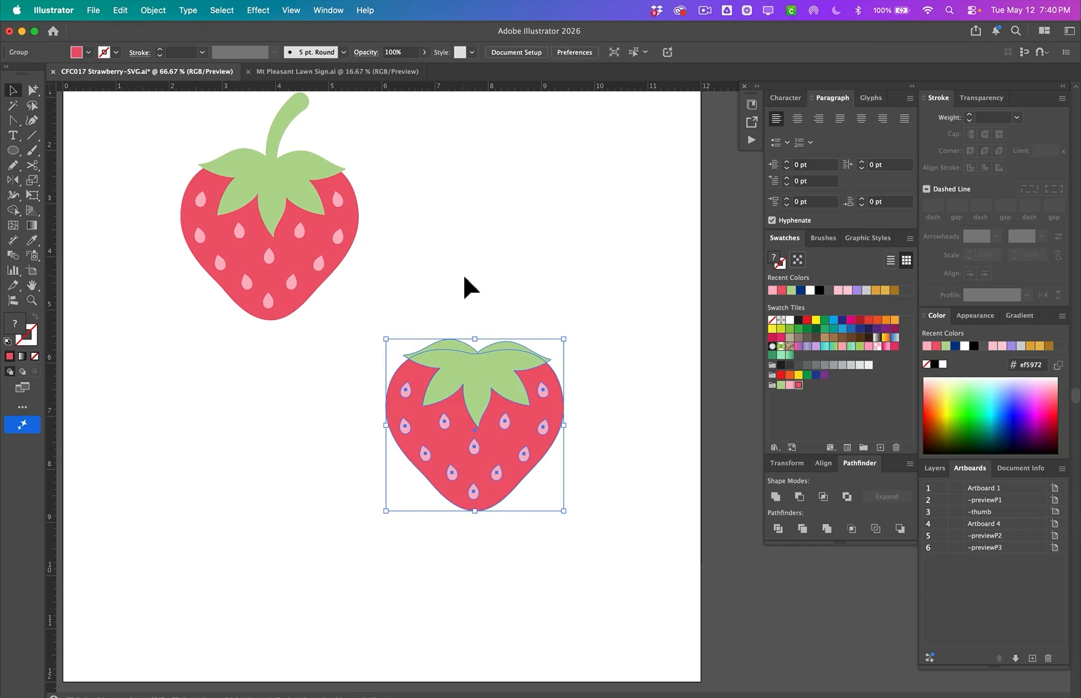
pyautogui.click(464, 284)
# - Select the leaves and all the pieces of the stemless strawberry to check its parts, and deselect
pyautogui.click(481, 423)
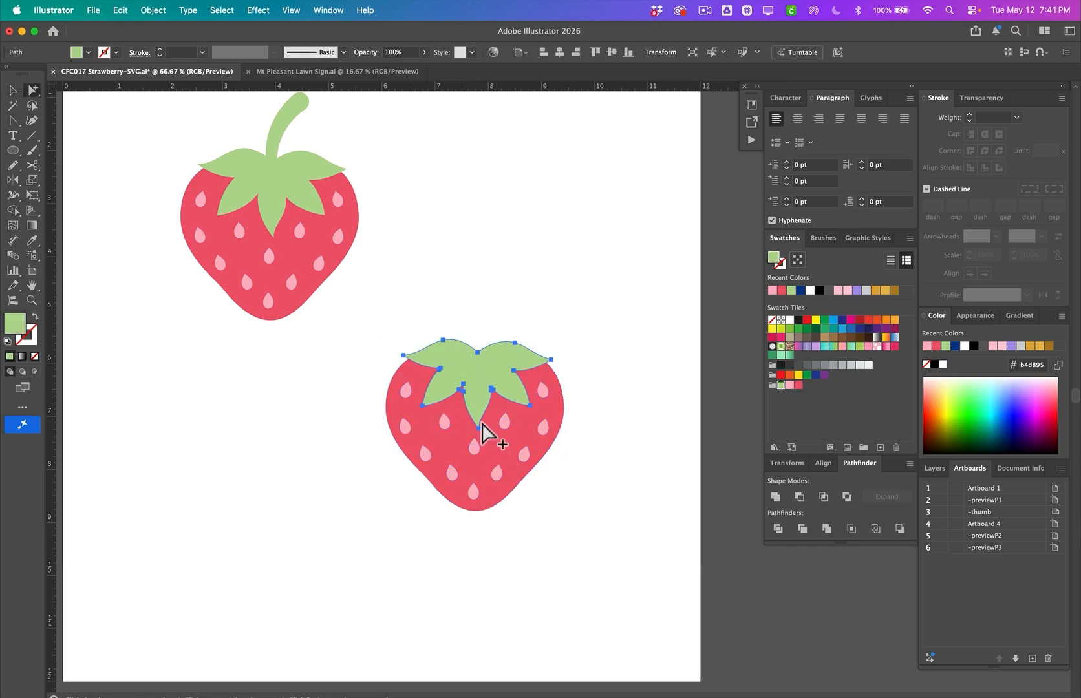
pyautogui.moveTo(366, 327); pyautogui.dragTo(490, 428)
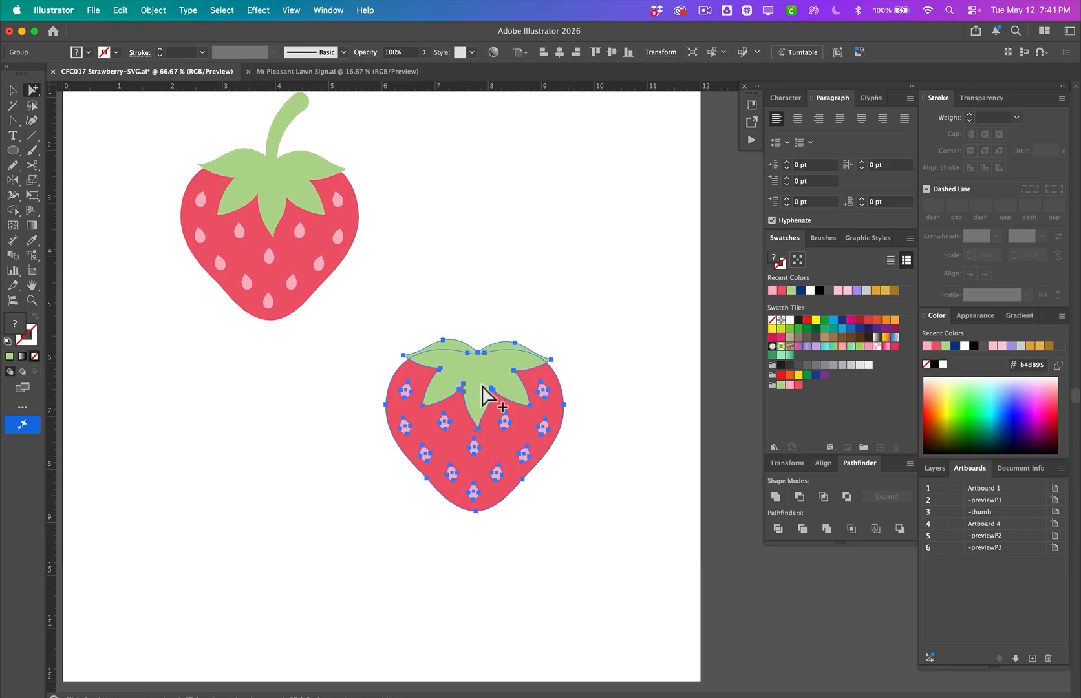
pyautogui.click(618, 377)
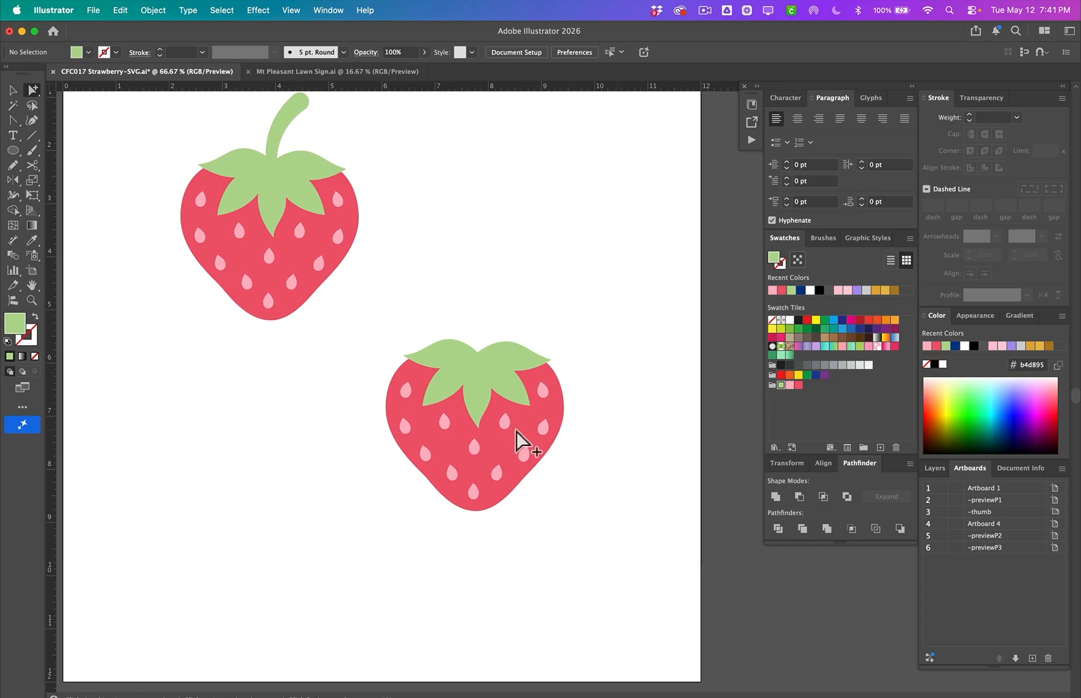
# - Test-move the stemless strawberry's seed group, undo the move, and make the seeds a compound path
pyautogui.click(504, 423)
pyautogui.scroll(-2, 517, 448)
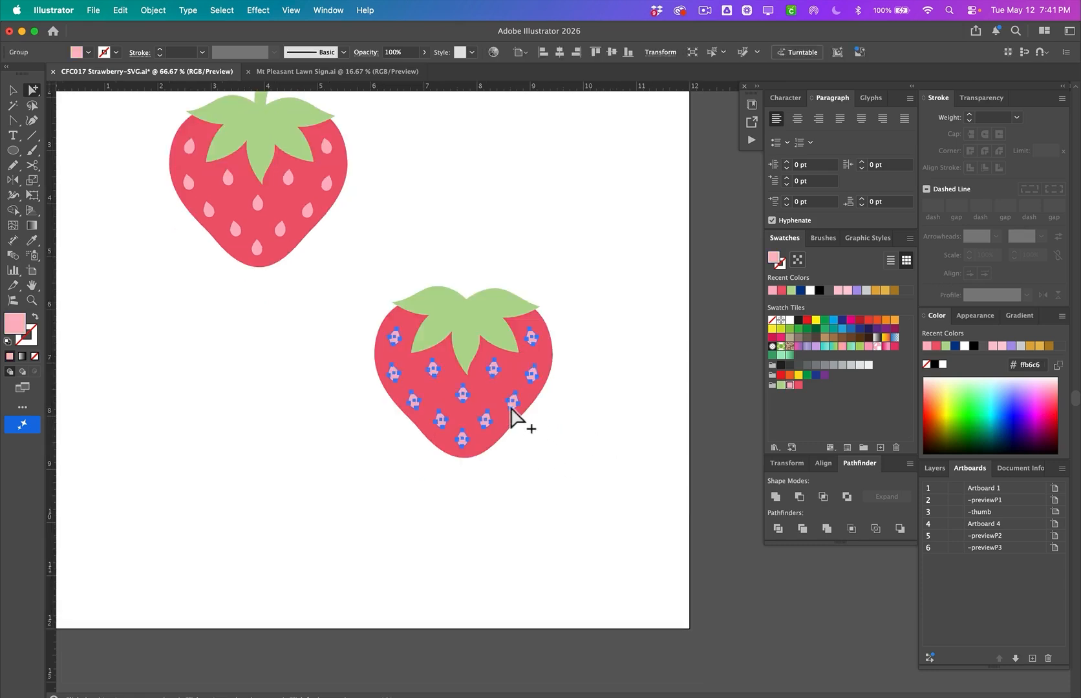
pyautogui.moveTo(509, 404); pyautogui.dragTo(588, 442)
pyautogui.press('super+z')
pyautogui.click(155, 10)
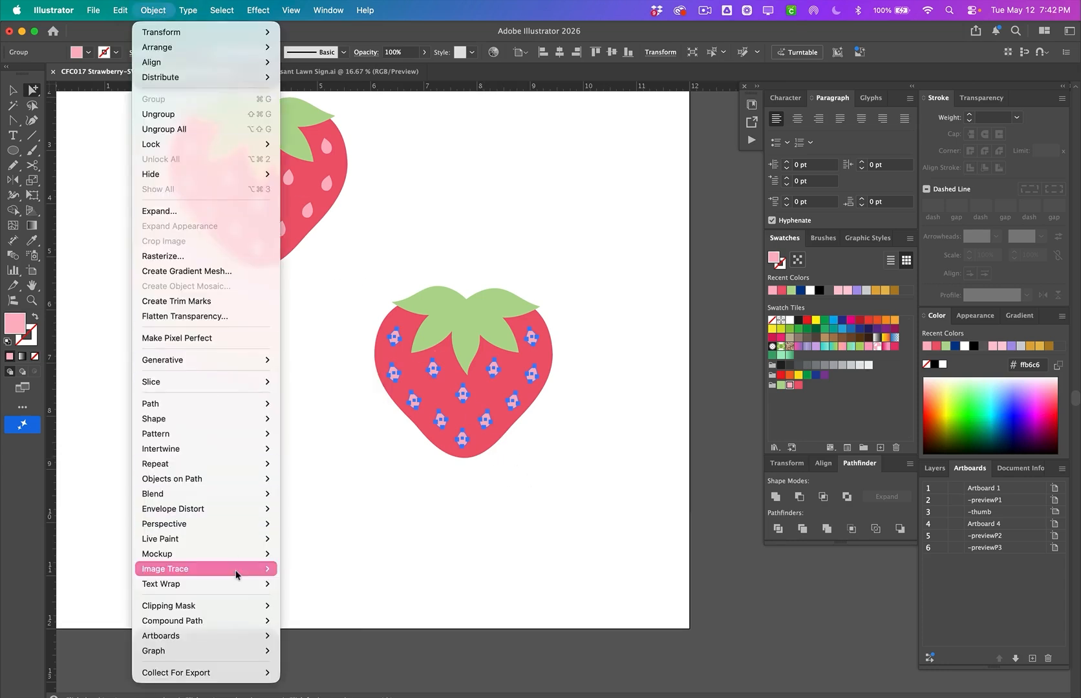
pyautogui.moveTo(243, 623)
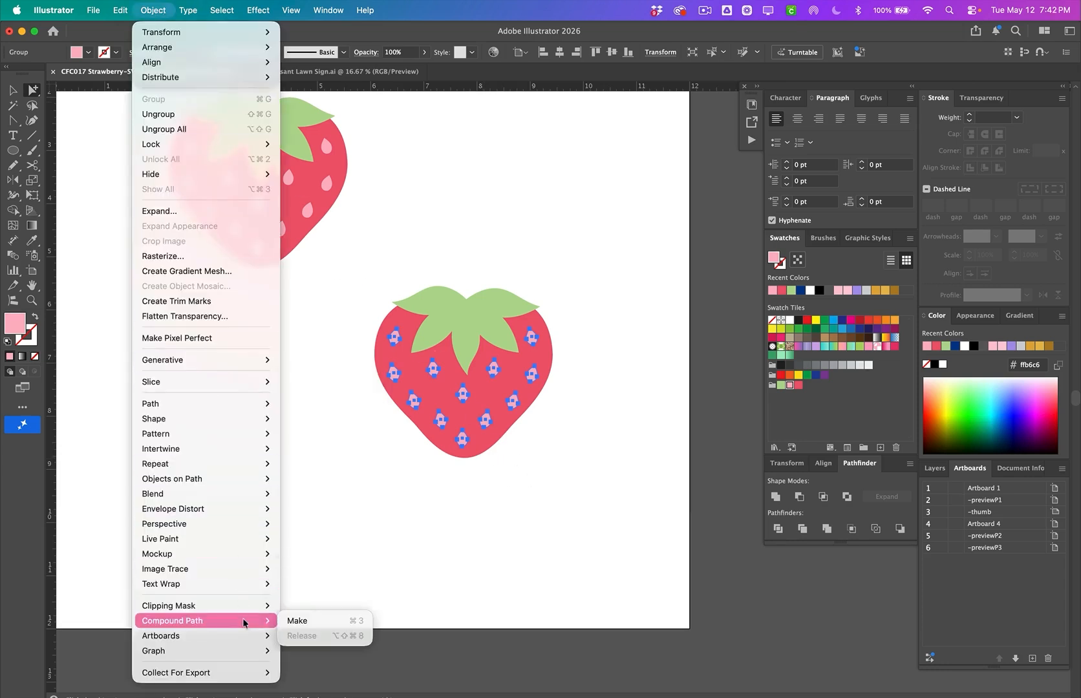
pyautogui.click(292, 622)
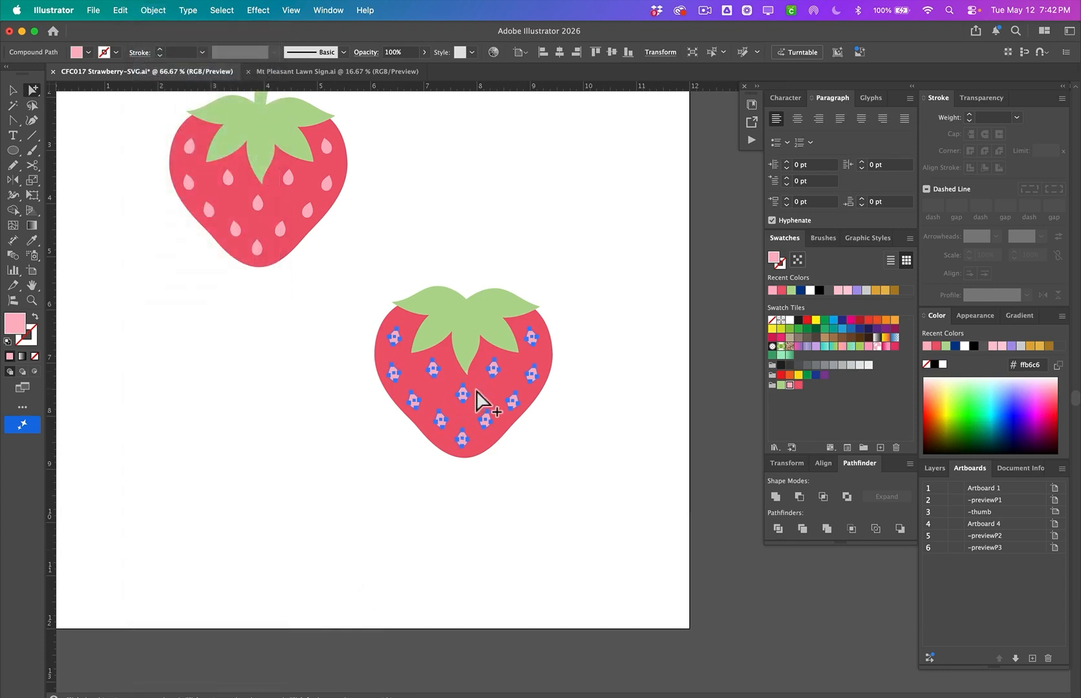
# - Select the stemless strawberry's green leaves and red body without the seeds, apply Pathfinder Trim, and deselect
pyautogui.hscroll(1, 460, 406)
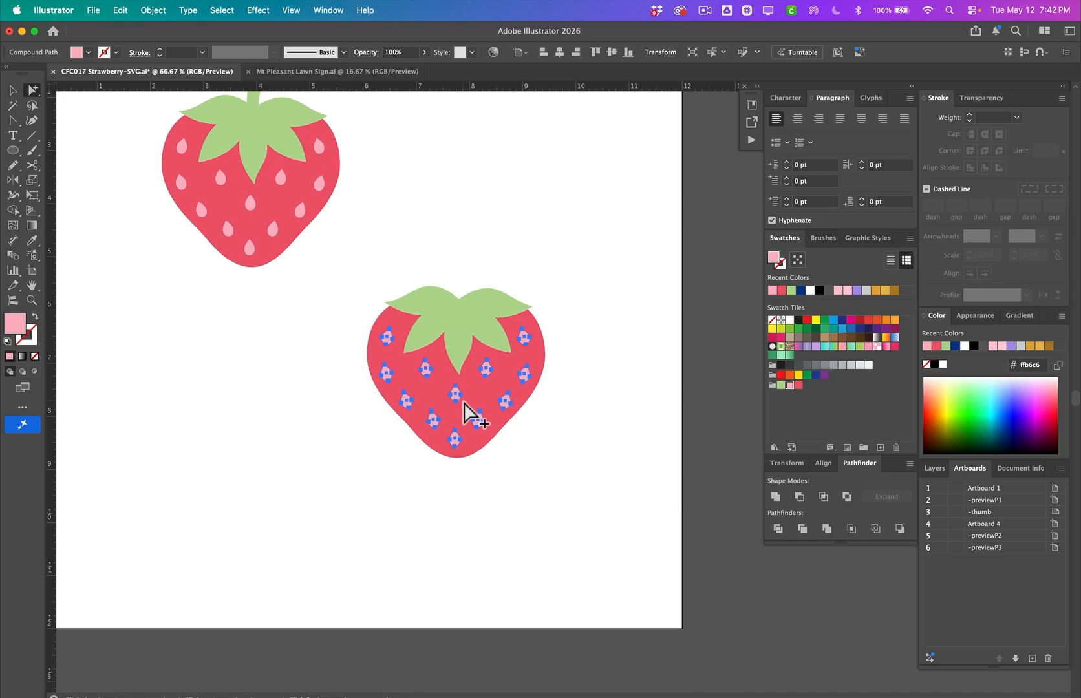
pyautogui.click(464, 402)
pyautogui.keyDown('shift'); pyautogui.click(466, 346); pyautogui.keyUp('shift')
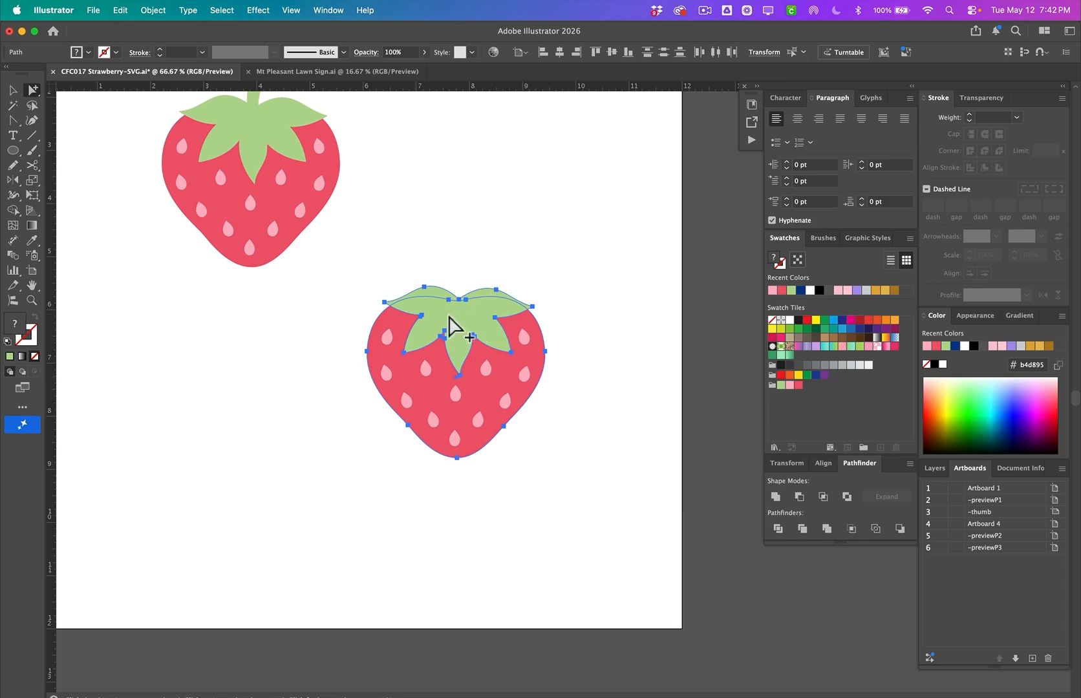
pyautogui.click(449, 317)
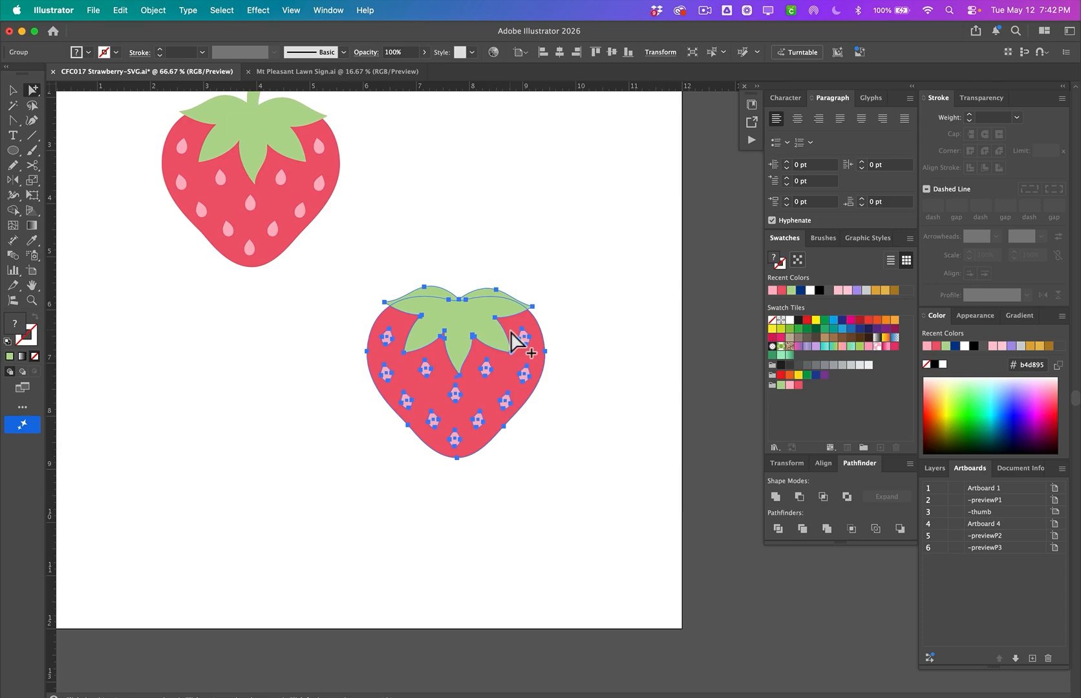
pyautogui.click(564, 272)
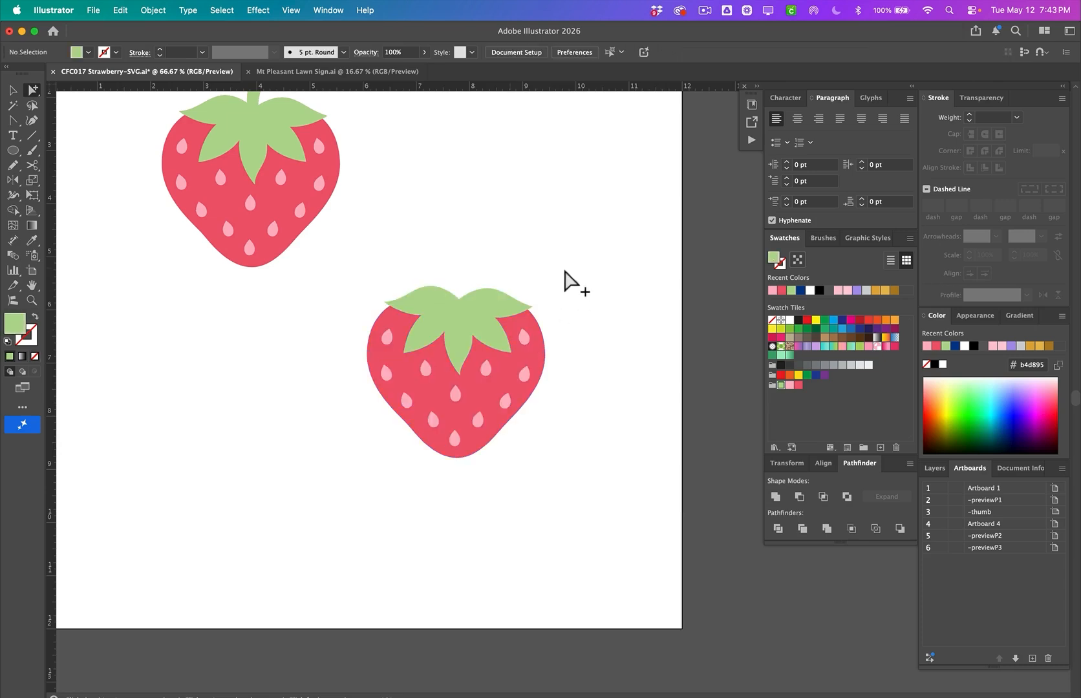
pyautogui.click(489, 331)
pyautogui.keyDown('shift'); pyautogui.click(540, 361); pyautogui.keyUp('shift')
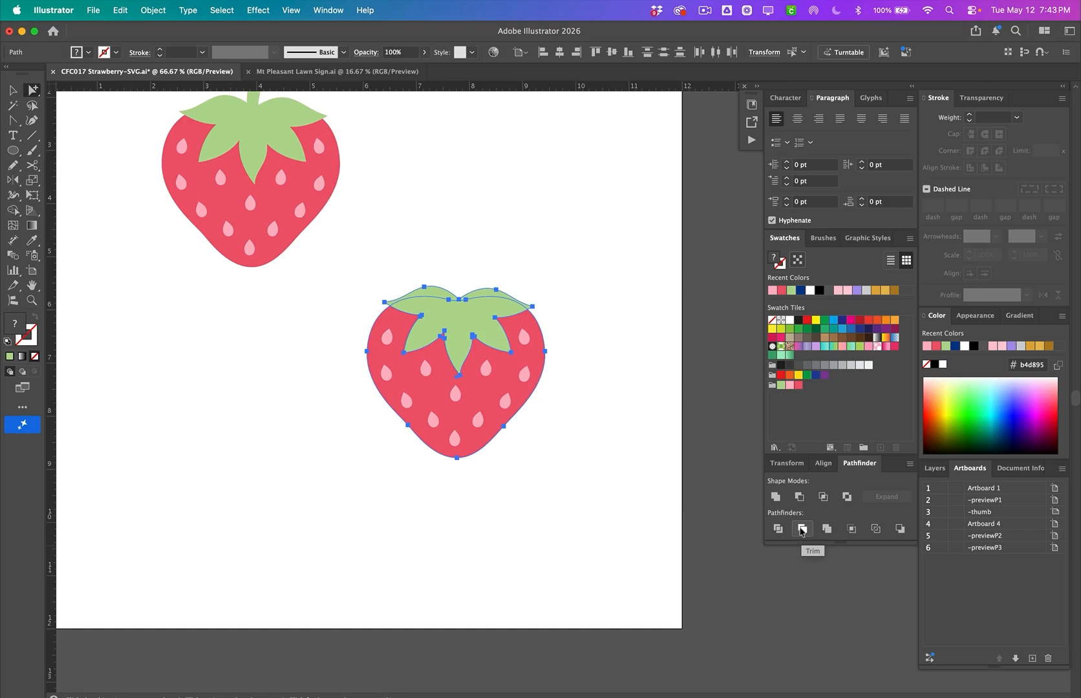
pyautogui.click(802, 530)
pyautogui.click(583, 314)
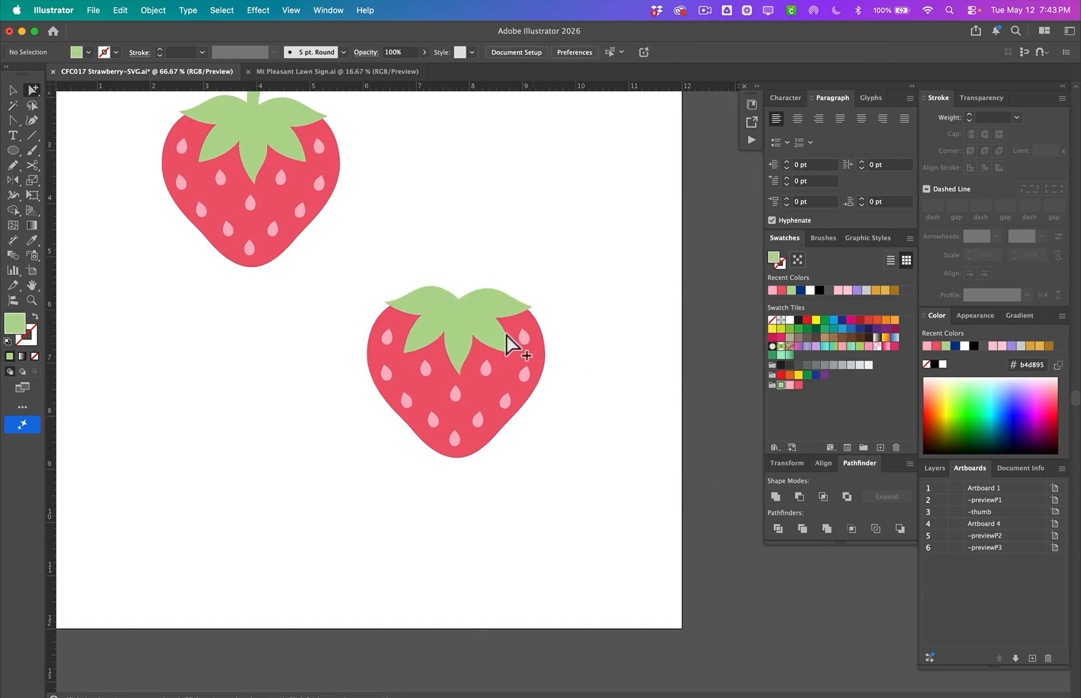
# - Shift the stemless strawberry's leaves off the red body to check the trimmed edge, and undo the moves
pyautogui.moveTo(488, 342); pyautogui.dragTo(480, 291)
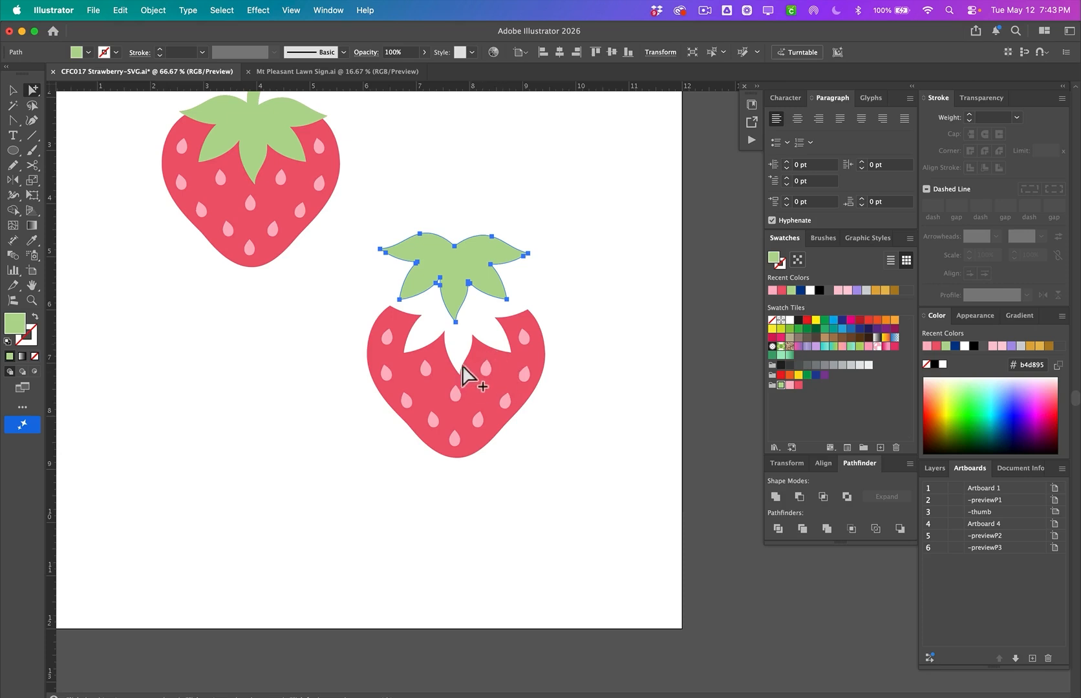
pyautogui.press('super+z')
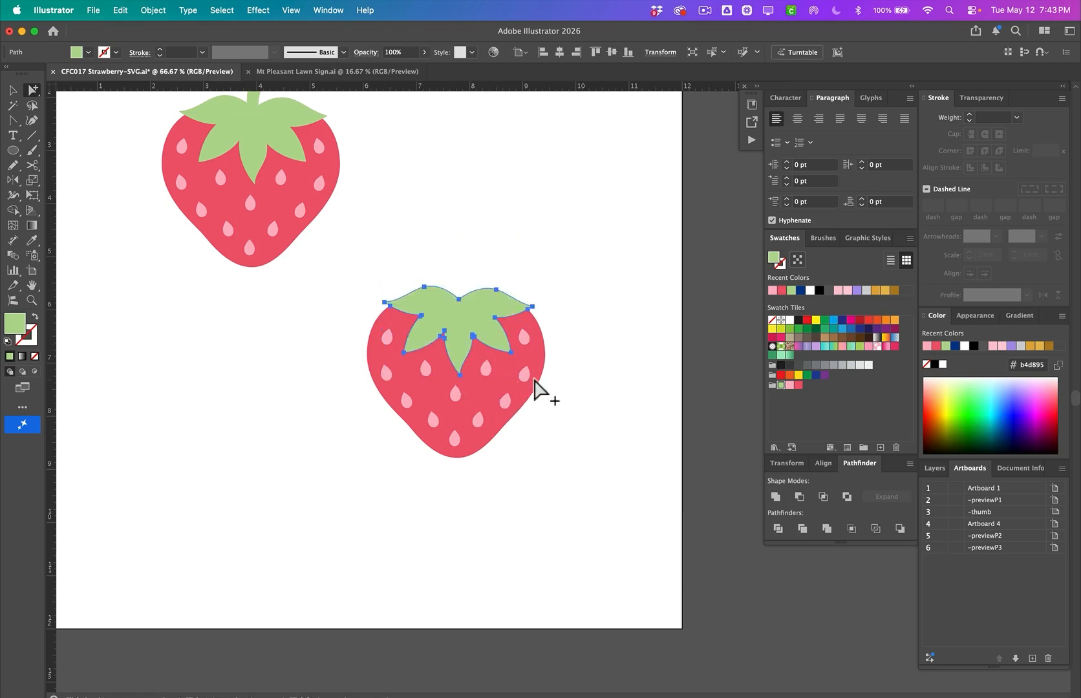
pyautogui.press('super+shift+z')
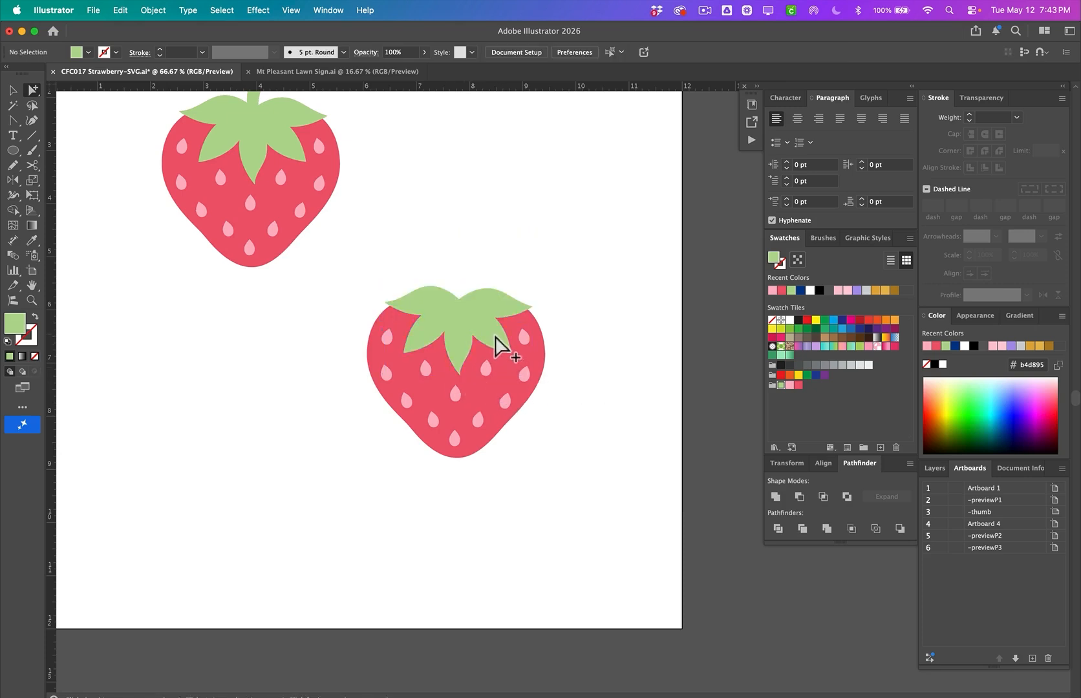
pyautogui.click(487, 320)
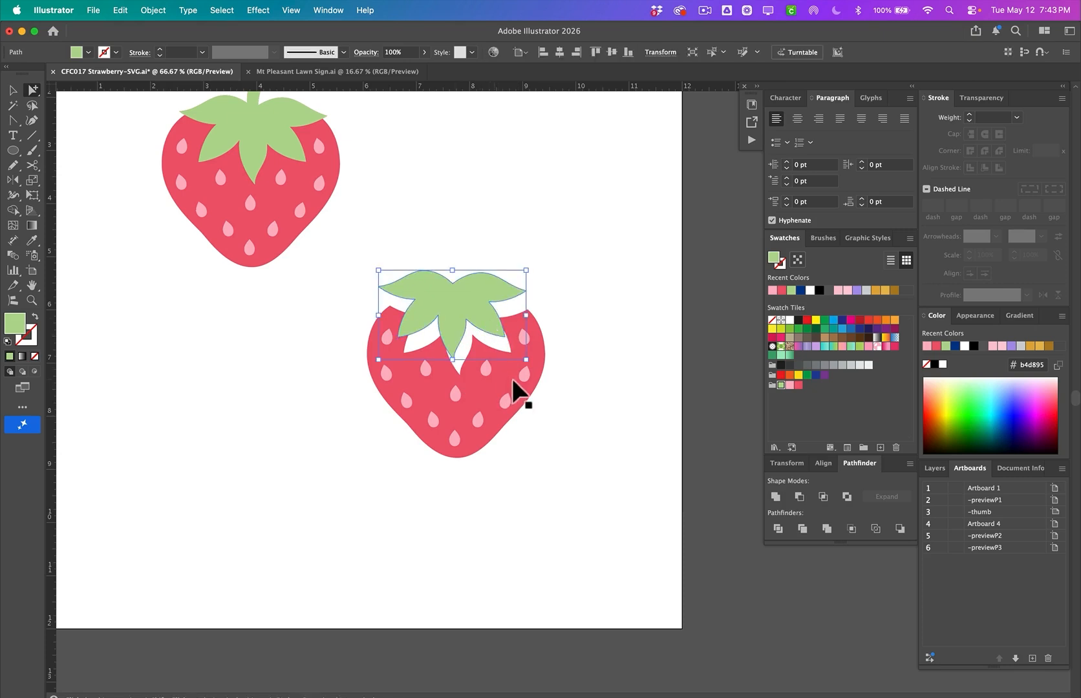
pyautogui.press('super+z')
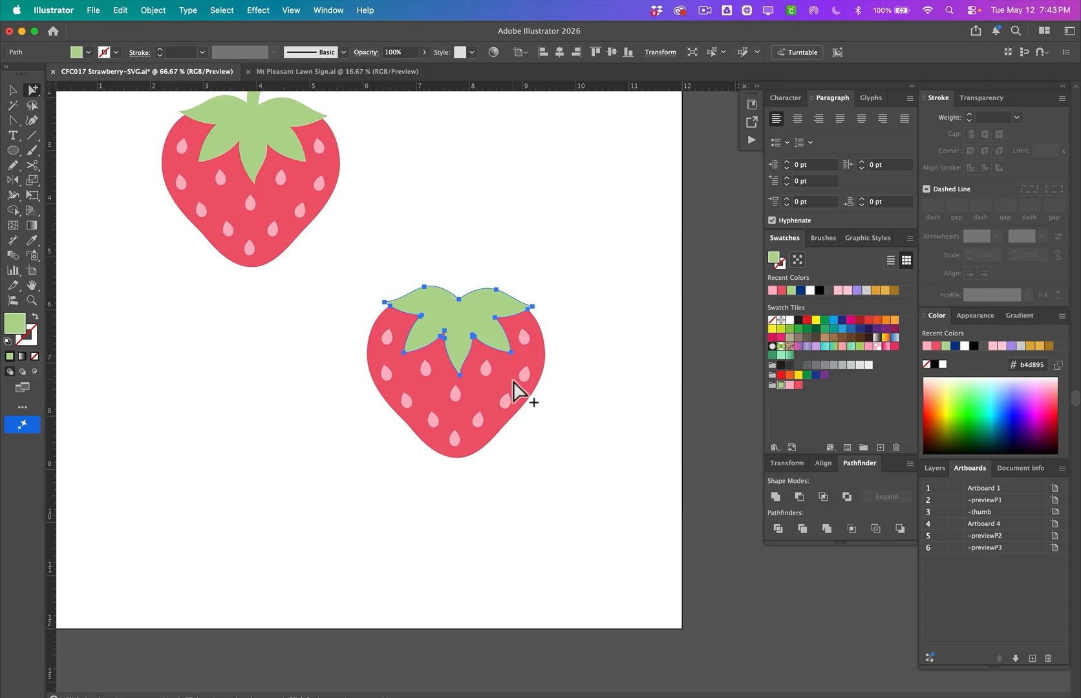
# - Select all the pieces of the stemless strawberry, including the leaves, red body and seeds, and group them
pyautogui.click(374, 309)
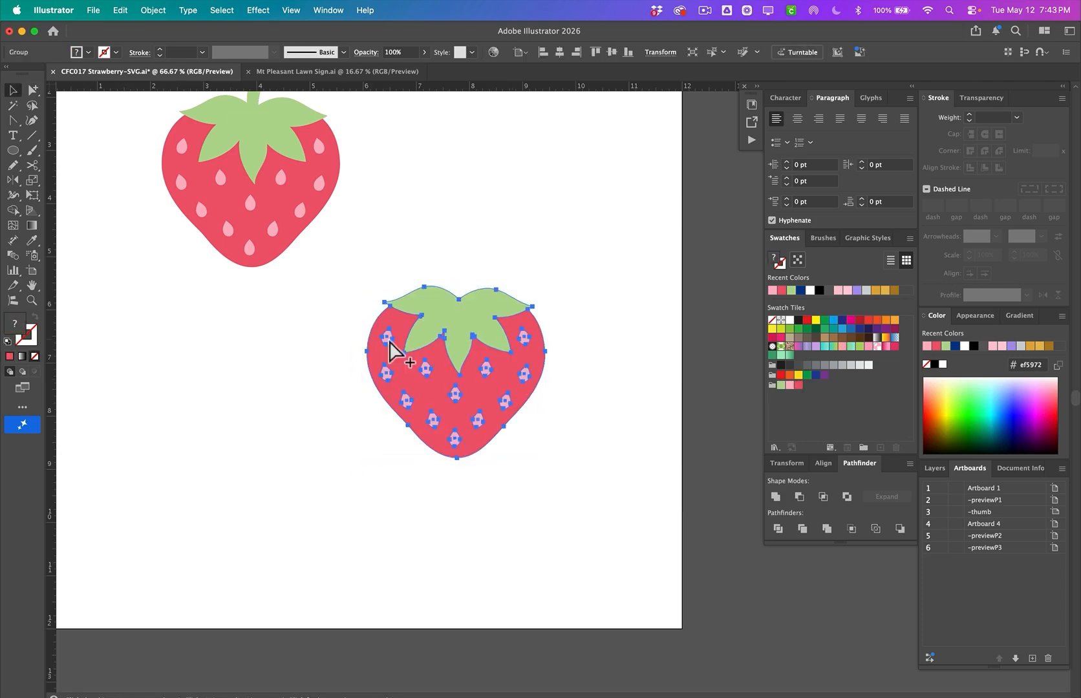
pyautogui.press('v')
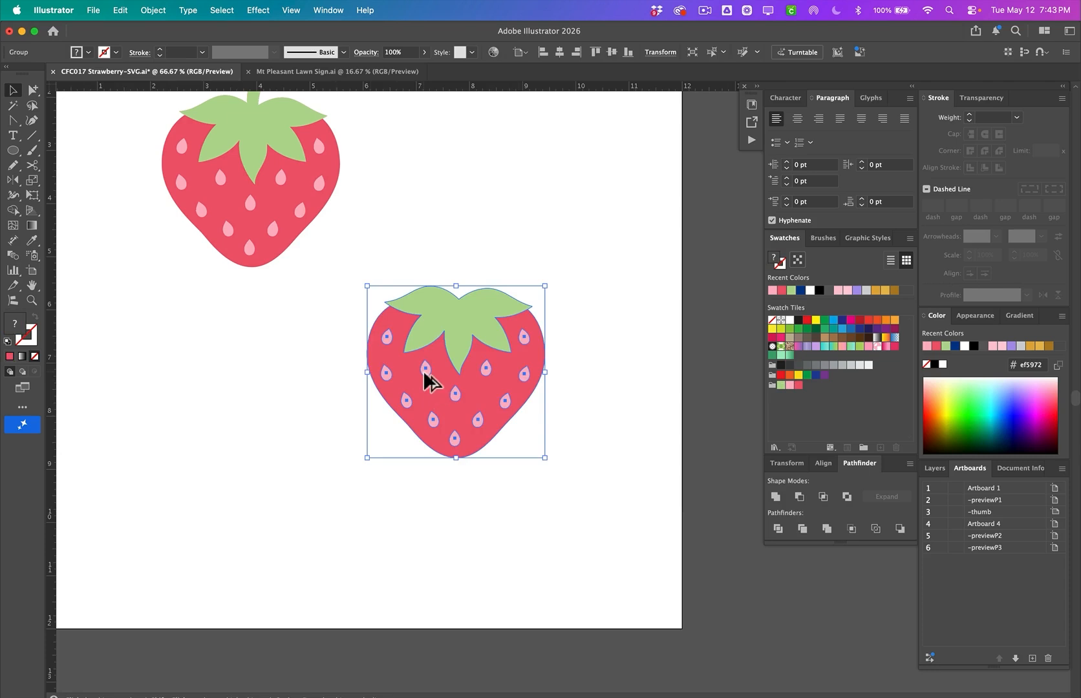
pyautogui.scroll(-1, 422, 371)
pyautogui.hscroll(-3, 423, 371)
pyautogui.scroll(3, 423, 371)
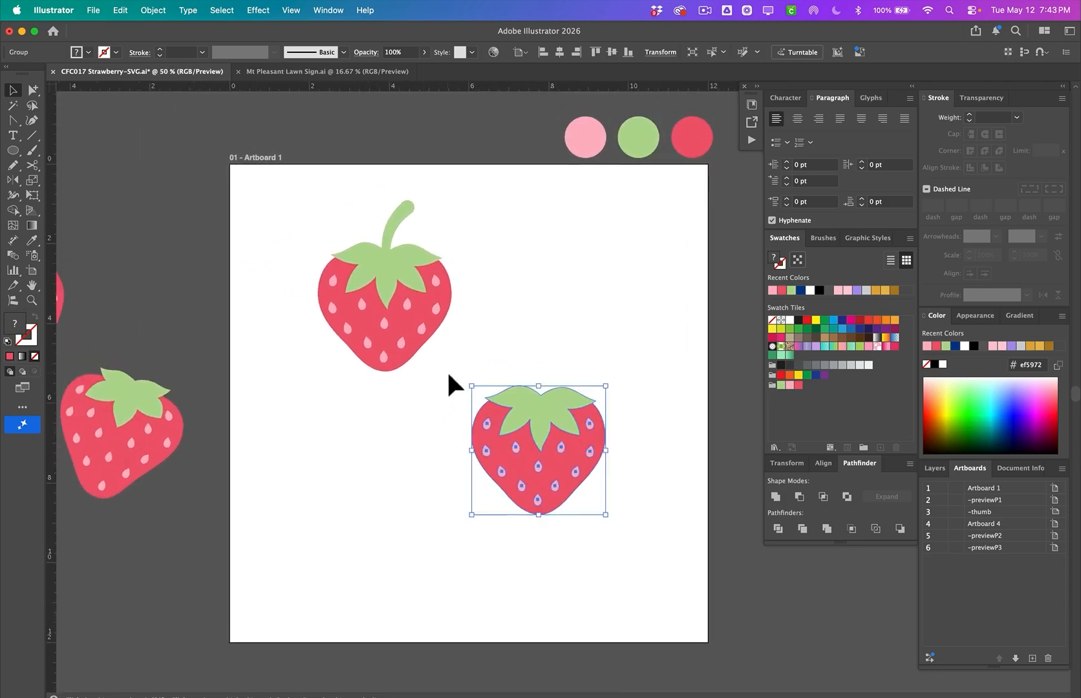
# - Move the stemmed strawberry down toward the stemless one, and tilt the stemless strawberry slightly clockwise
pyautogui.click(446, 370)
pyautogui.moveTo(377, 316); pyautogui.dragTo(400, 346)
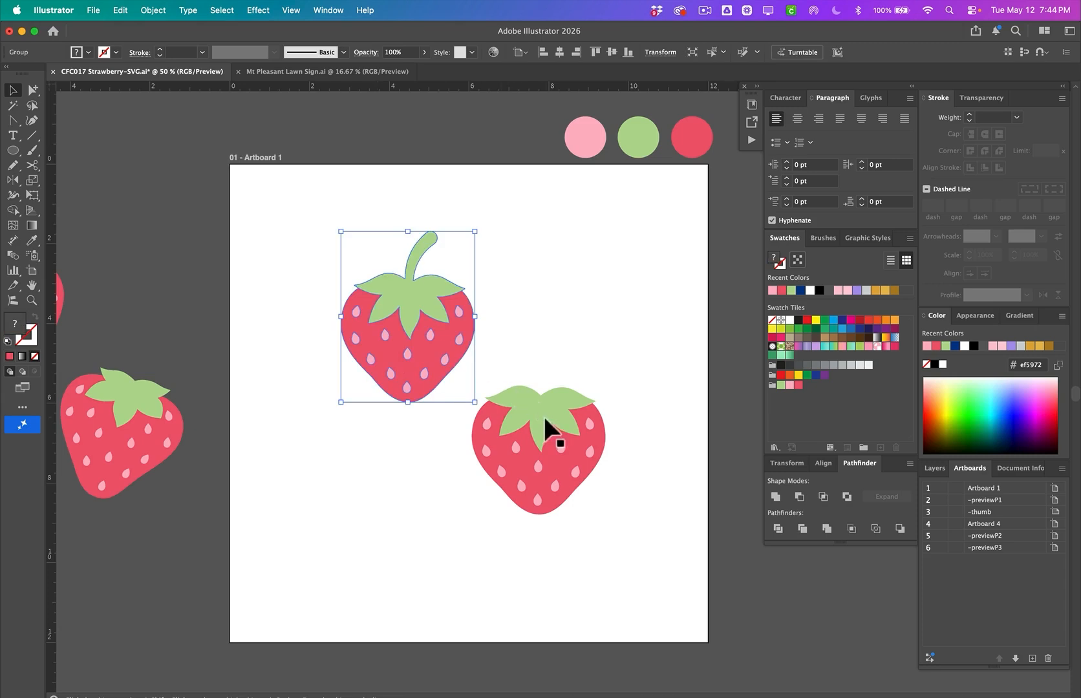
pyautogui.moveTo(550, 429); pyautogui.dragTo(538, 431)
pyautogui.moveTo(528, 388); pyautogui.dragTo(546, 391)
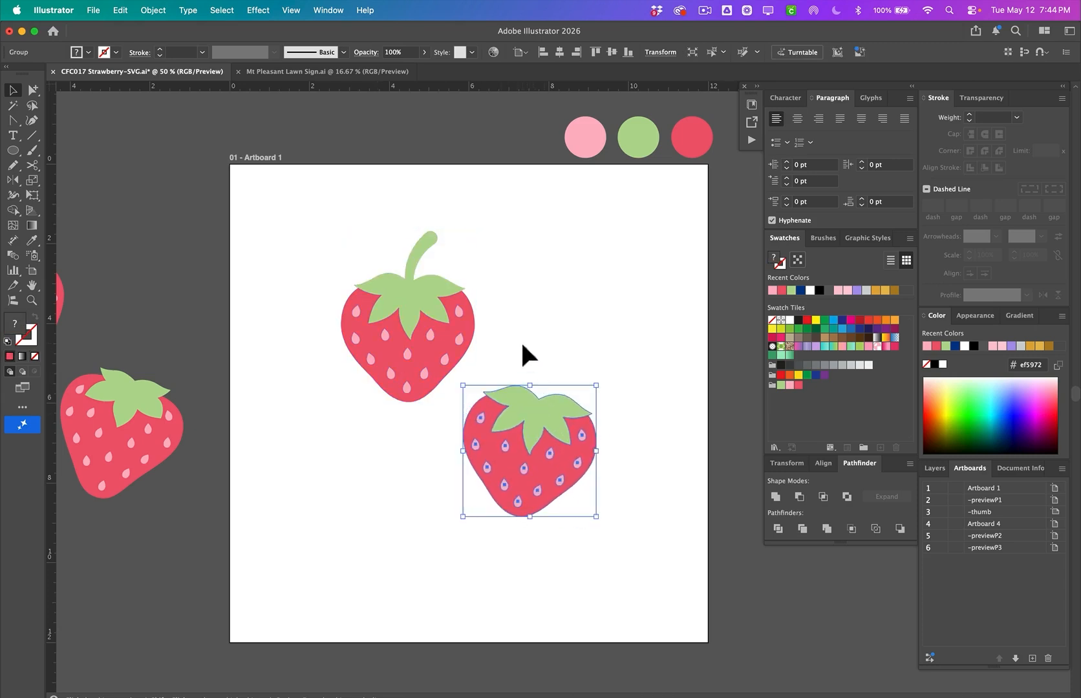
# - Tilt the stemmed strawberry slightly counterclockwise and deselect it
pyautogui.click(443, 311)
pyautogui.moveTo(401, 230); pyautogui.dragTo(393, 232)
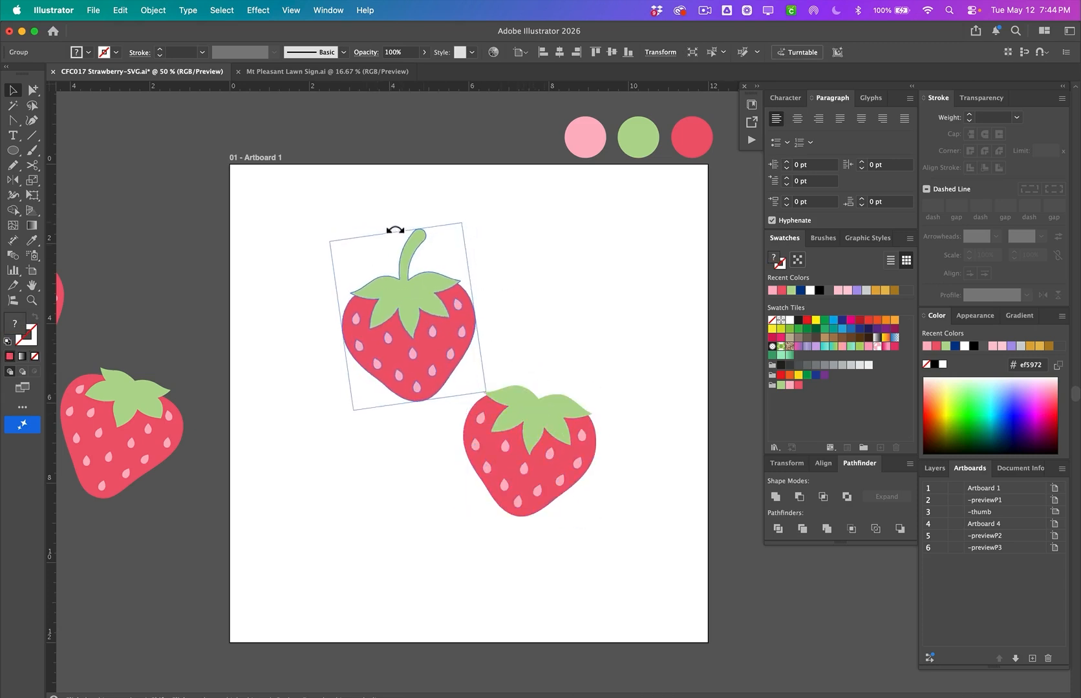
pyautogui.click(374, 239)
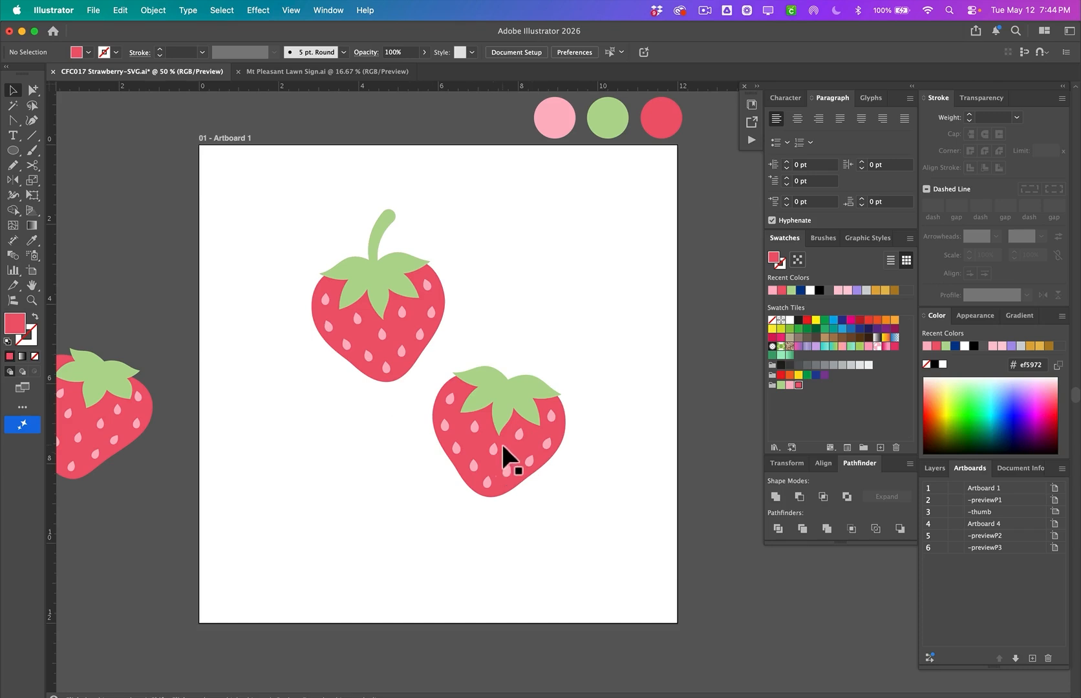
pyautogui.scroll(1, 504, 447)
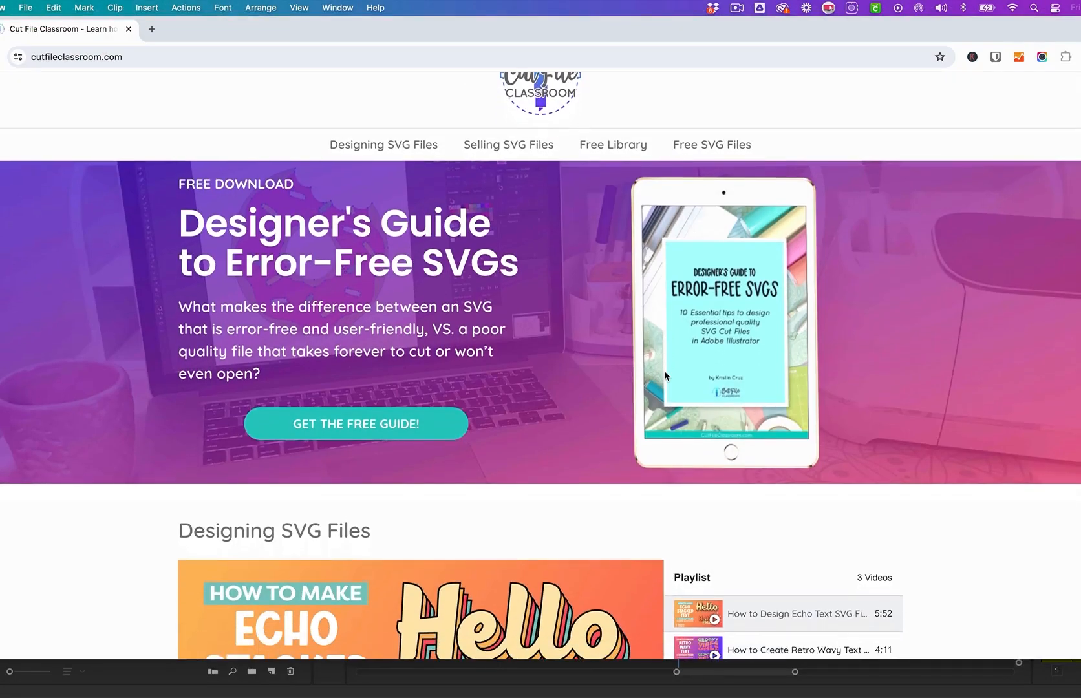
pyautogui.scroll(-5, 665, 374)
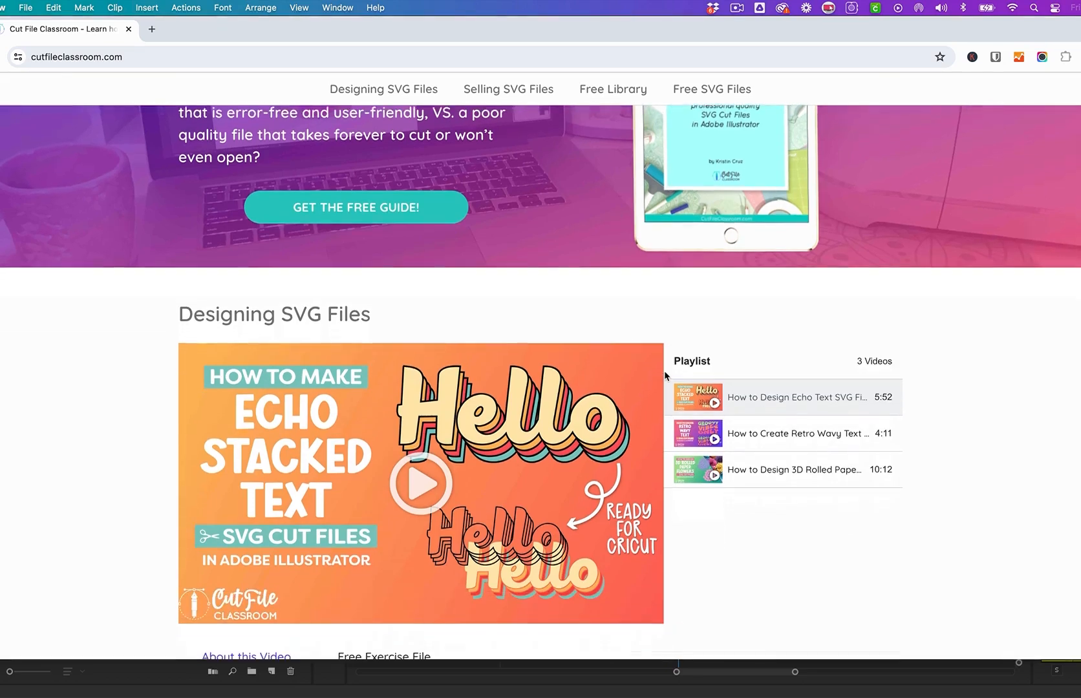
pyautogui.scroll(-10, 665, 375)
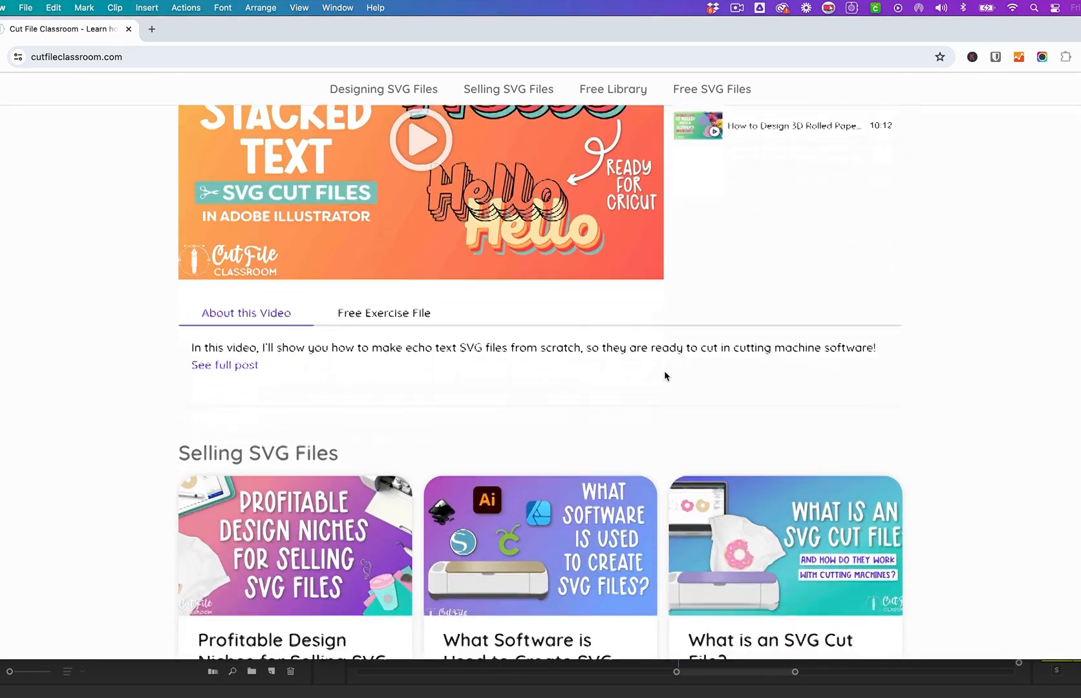
pyautogui.scroll(-1, 663, 375)
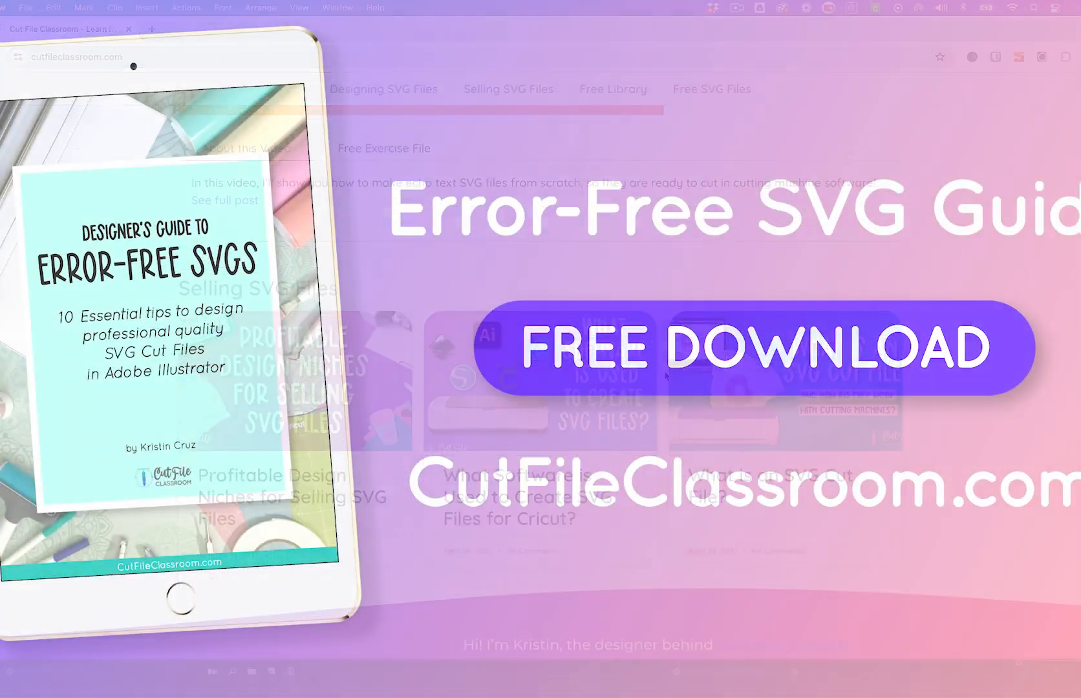